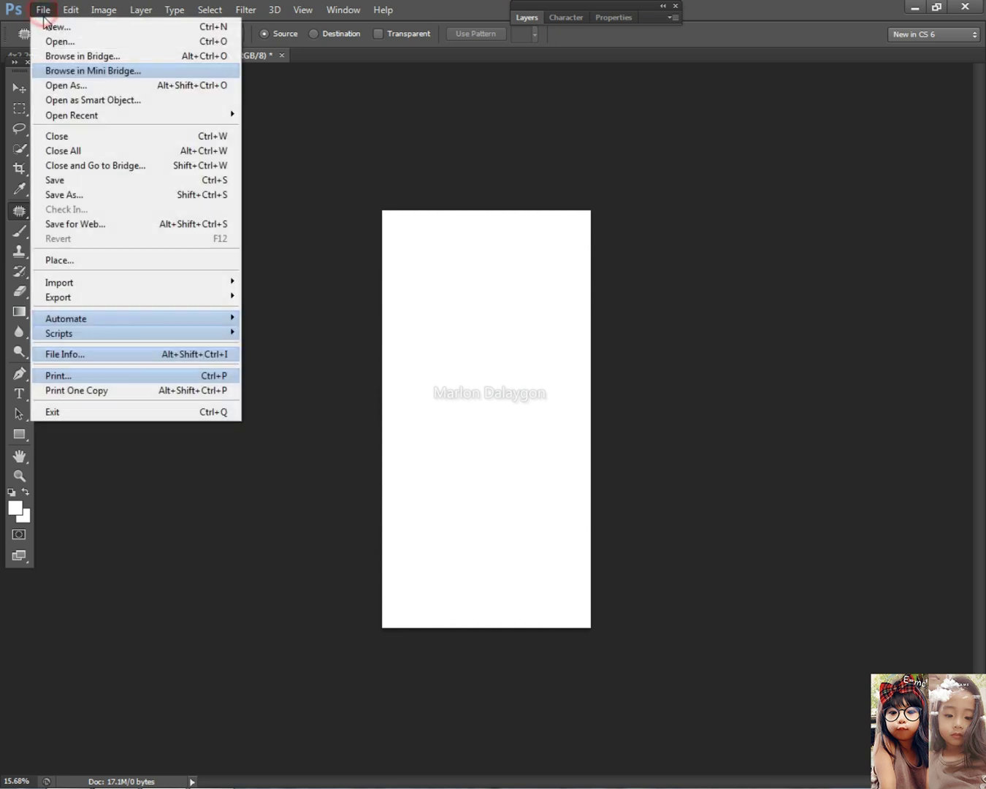
Step: Create a new 48 by 24 inch document at 72 pixels/inch in CMYK color mode with a white background
left_click(43, 12)
left_click(45, 27)
left_click(539, 251)
left_click(517, 274)
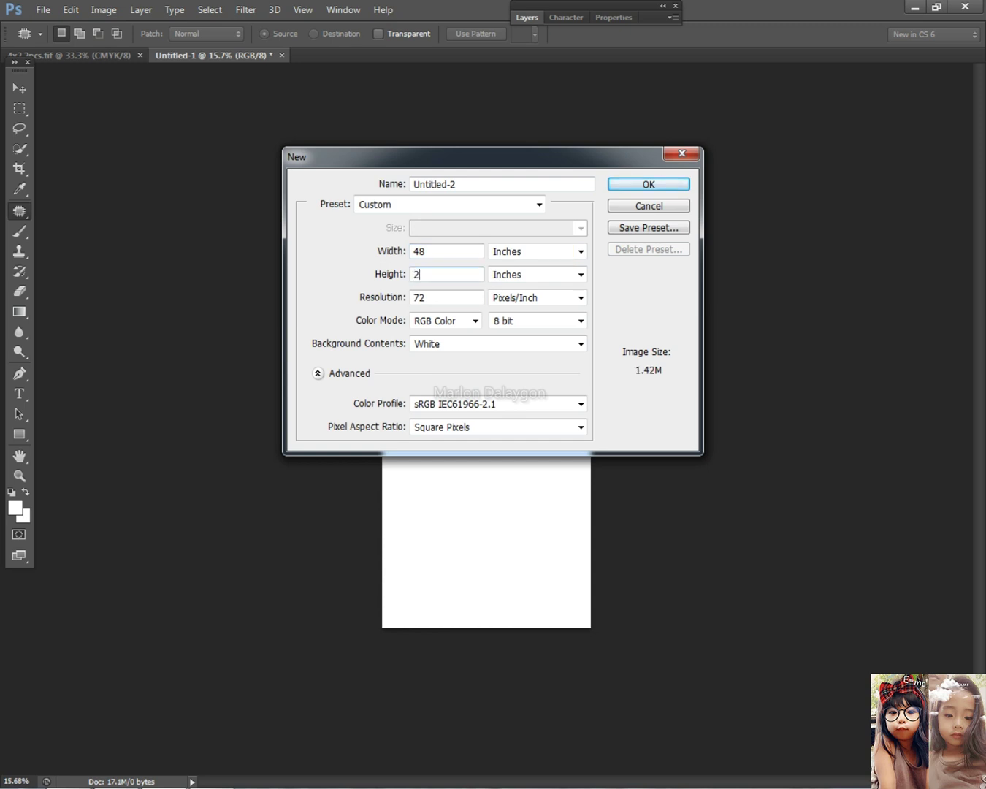
left_click(468, 320)
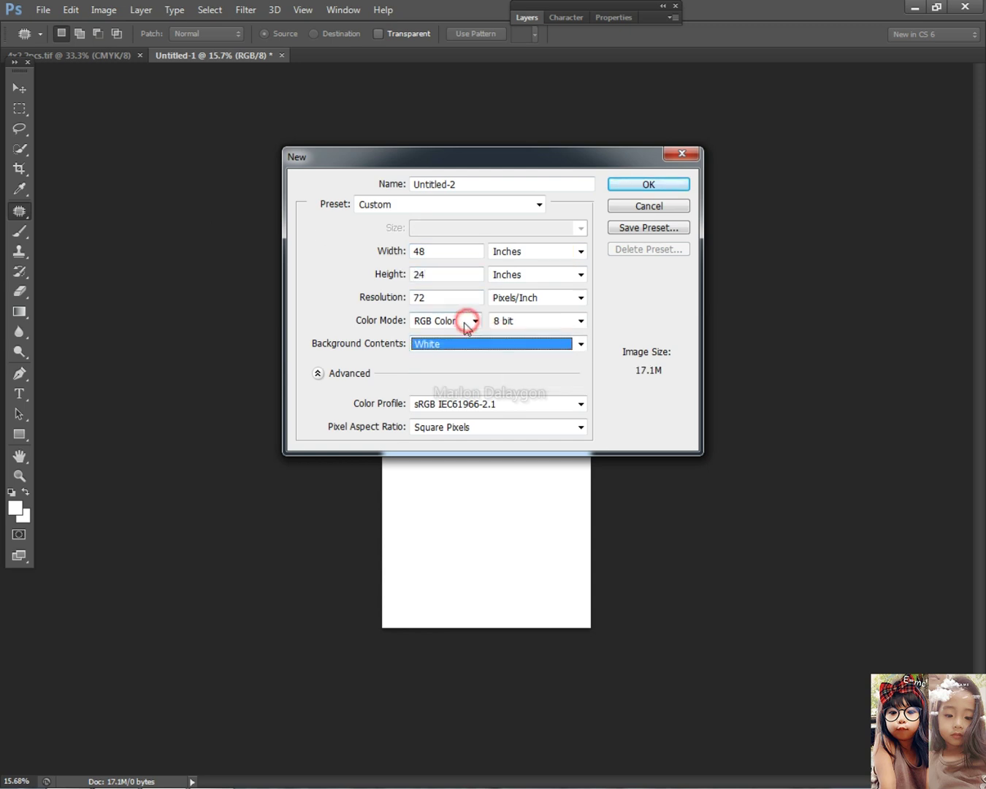
left_click(437, 373)
key("Return")
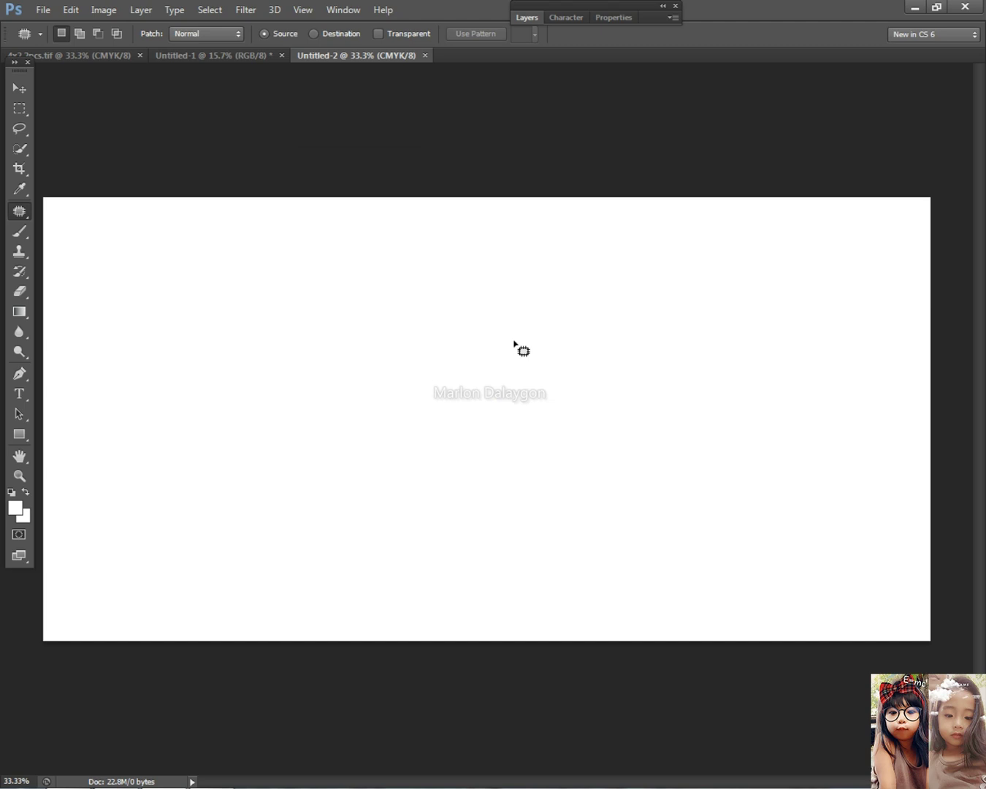
Step: Rotate the blank canvas 90° clockwise into portrait orientation
left_click(103, 9)
mouse_move(134, 152)
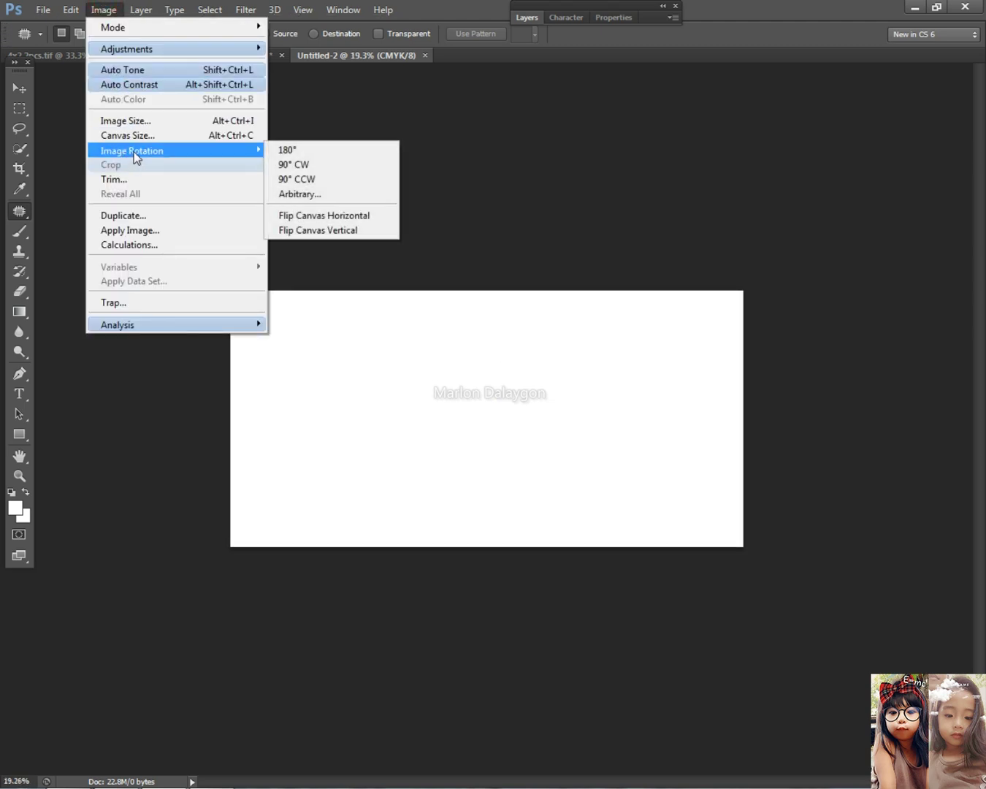
left_click(294, 165)
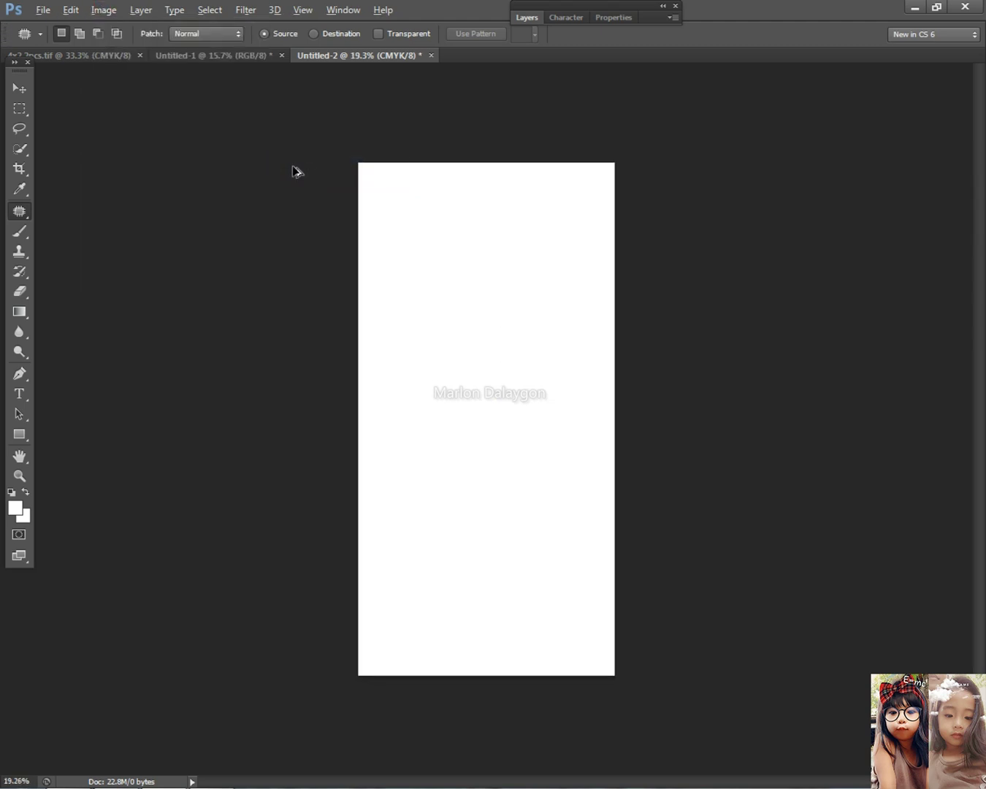
key("ctrl+0")
Step: Place 4x2 2pcs.tif from the desktop's tarpaulin folder as a banner along the upper edge of the canvas
mouse_move(698, 787)
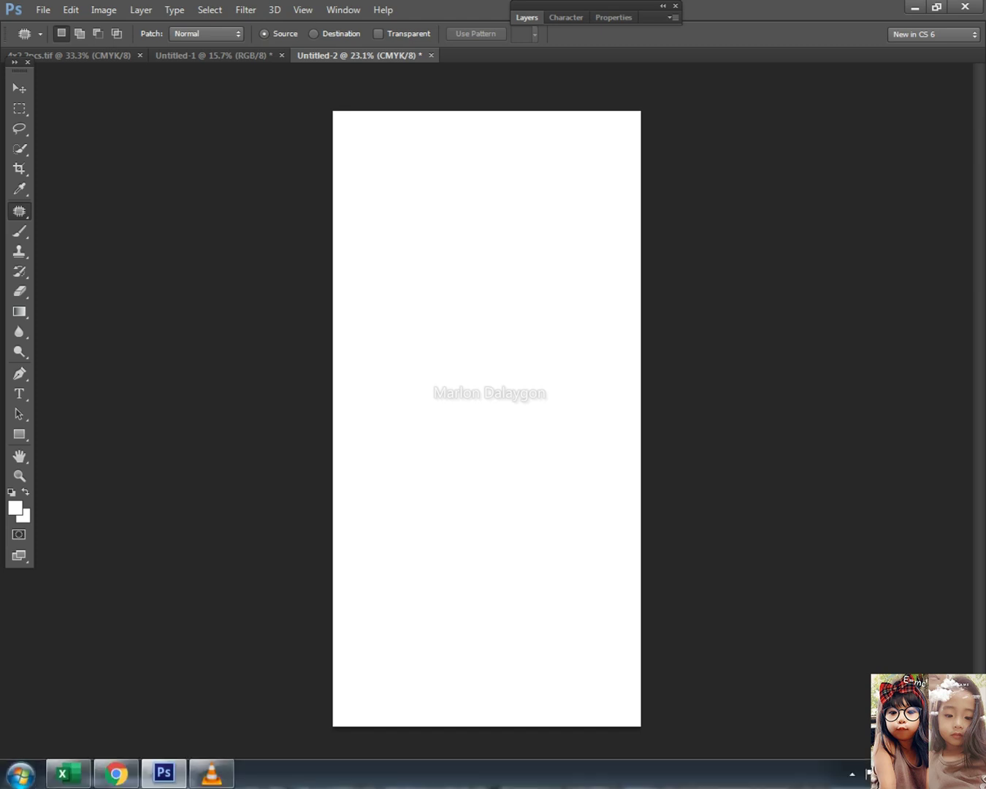
left_click(904, 774)
left_click(951, 774)
left_click(951, 774)
left_click(950, 773)
left_click(949, 773)
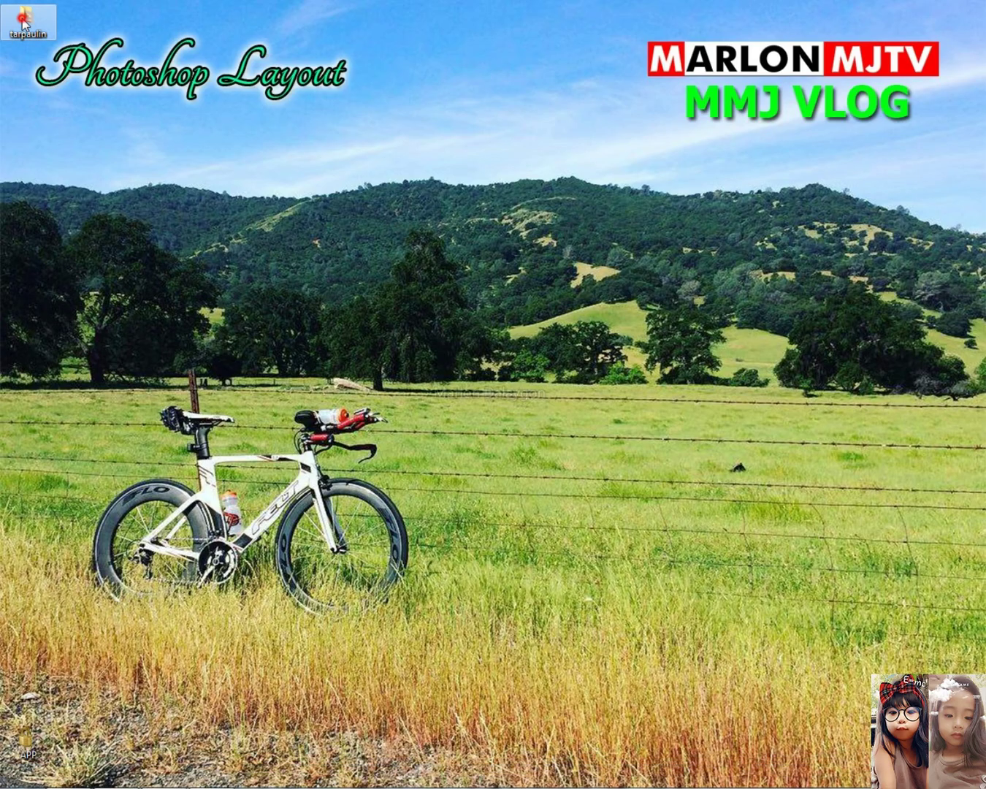
double_click(27, 22)
left_click_drag(290, 137, 517, 211)
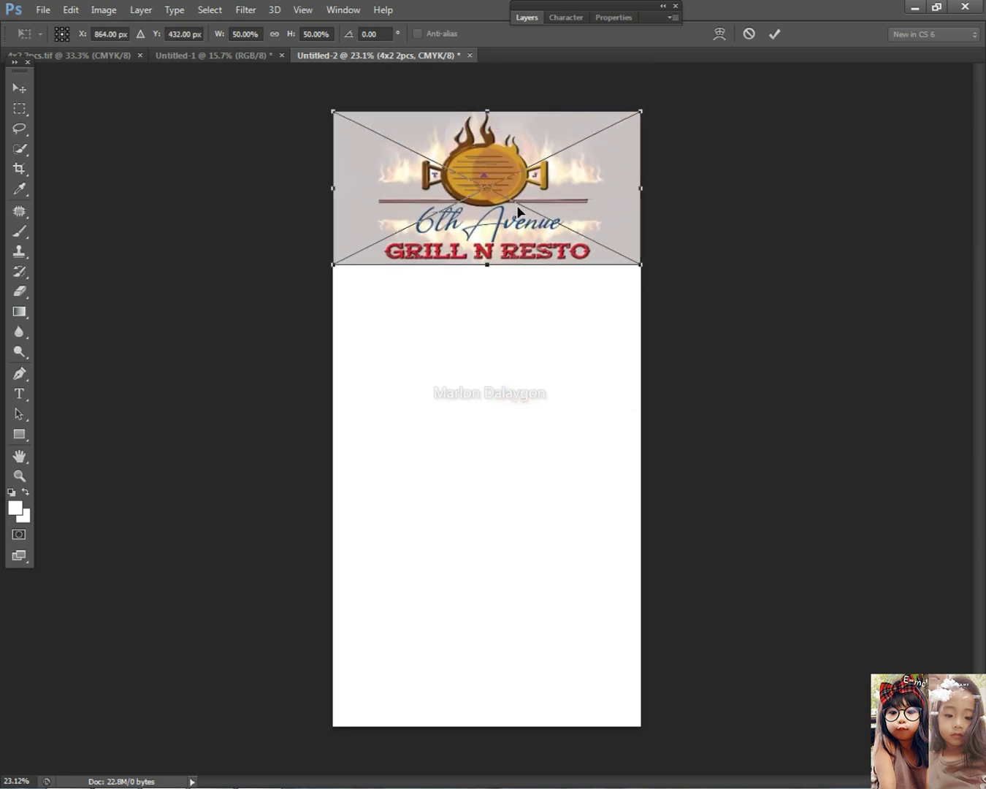
key("Return")
Step: Scale the restaurant banner to about 45.5% height, stretch it across the full canvas width, and nudge it upward
scroll(366, 137, "up", 4)
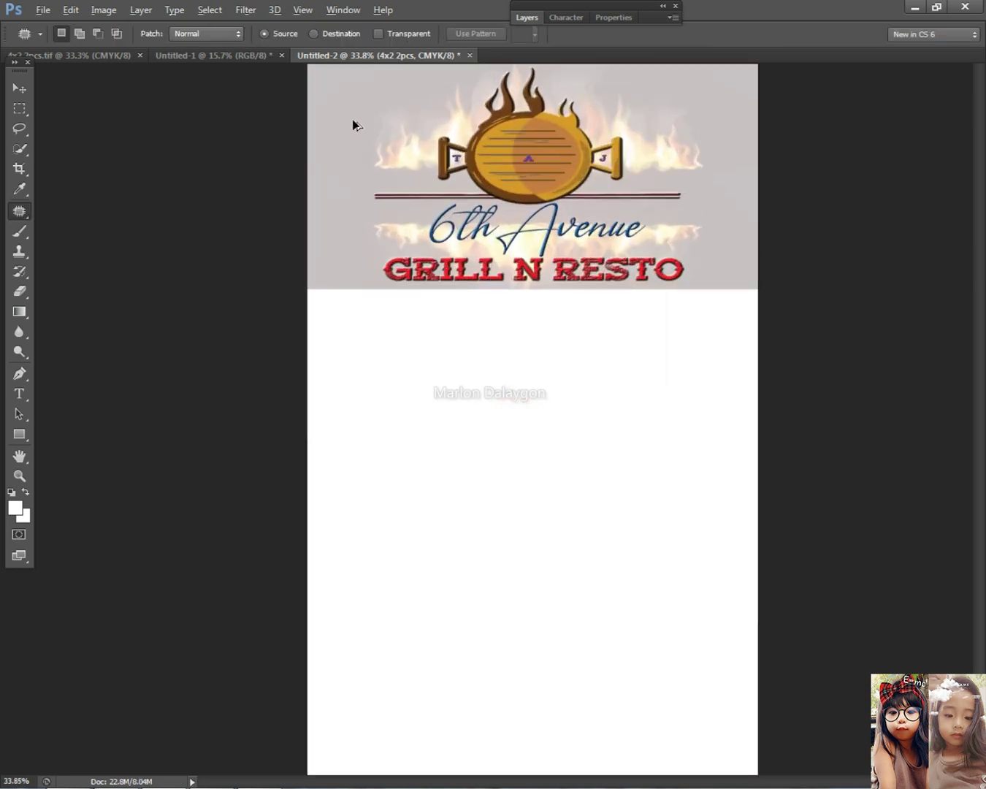
scroll(433, 180, "up", 1)
left_click(19, 86)
right_click(512, 212)
left_click(529, 222)
key("ctrl+t")
left_click_drag(760, 339, 721, 303)
left_click_drag(712, 218, 745, 216)
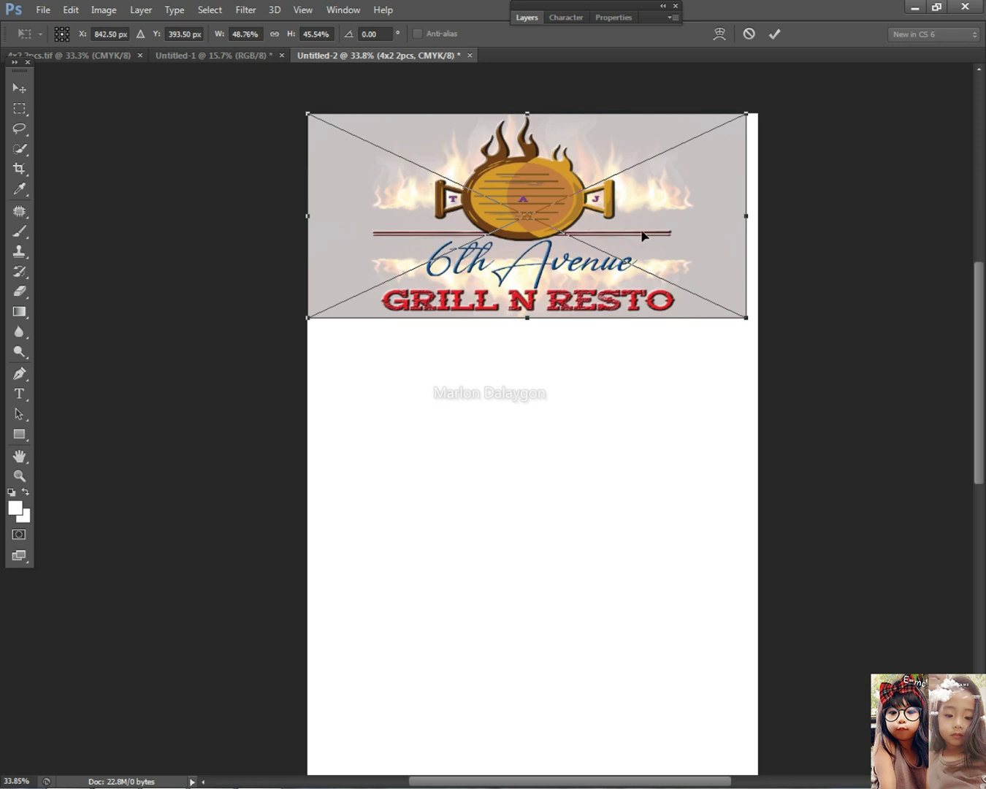
left_click_drag(307, 216, 264, 220)
left_click_drag(740, 216, 791, 218)
double_click(650, 297)
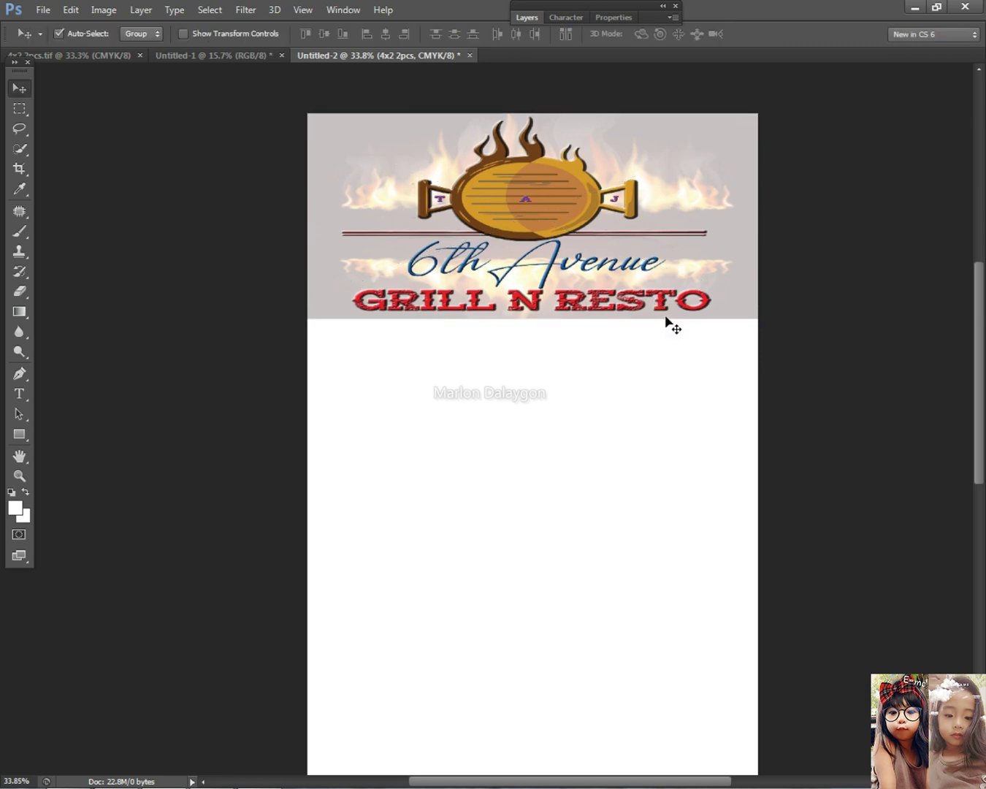
key("ctrl+0")
key("Up")
key("Up")
key("Up")
scroll(530, 192, "down", 4)
scroll(528, 276, "up", 3)
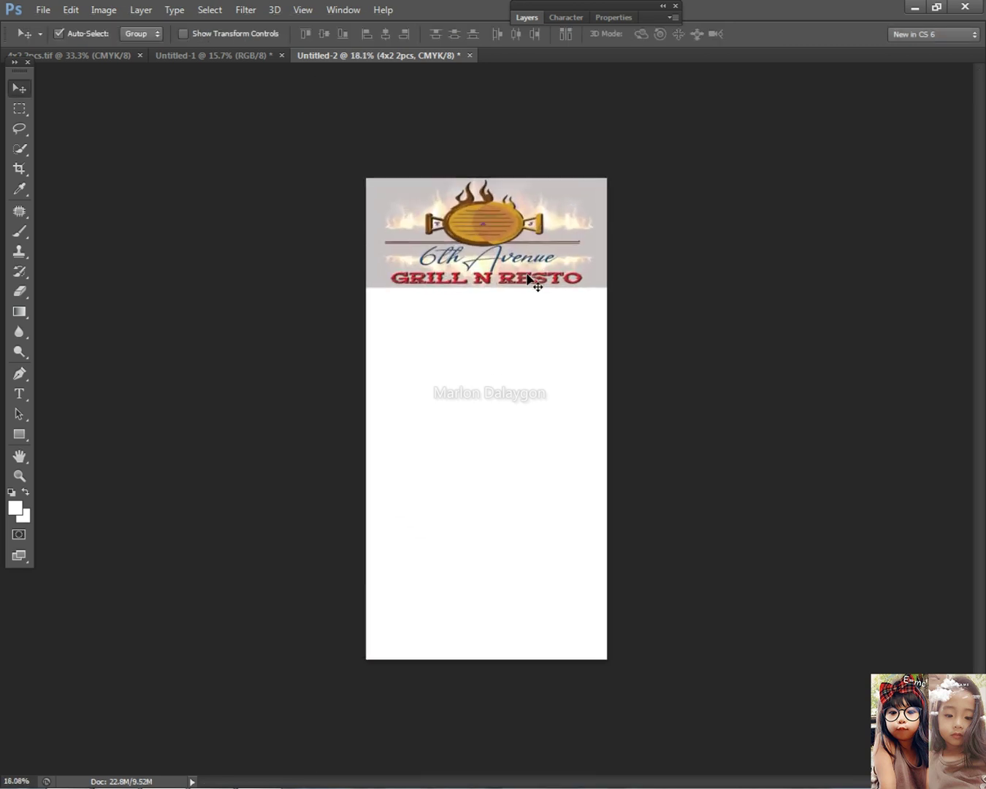
Step: Examine the food photos in New folder inside the desktop's tarpaulin folder
key("super+e")
left_click(82, 124)
double_click(431, 250)
double_click(196, 139)
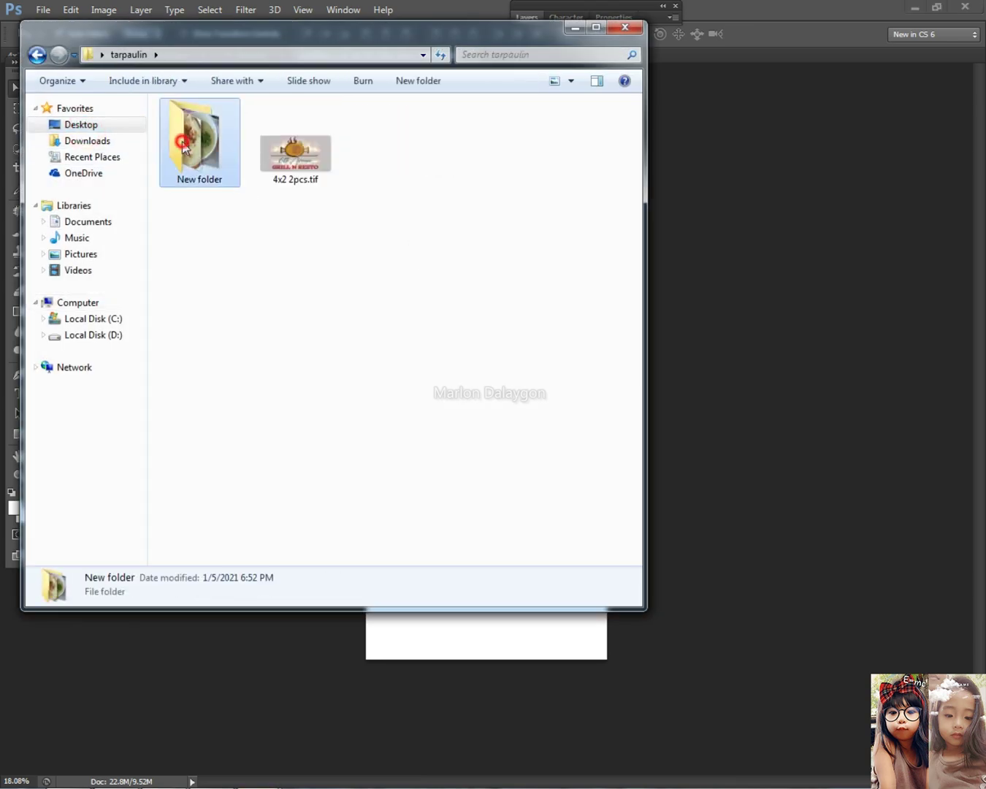
scroll(351, 223, "down", 6)
scroll(375, 242, "down", 3)
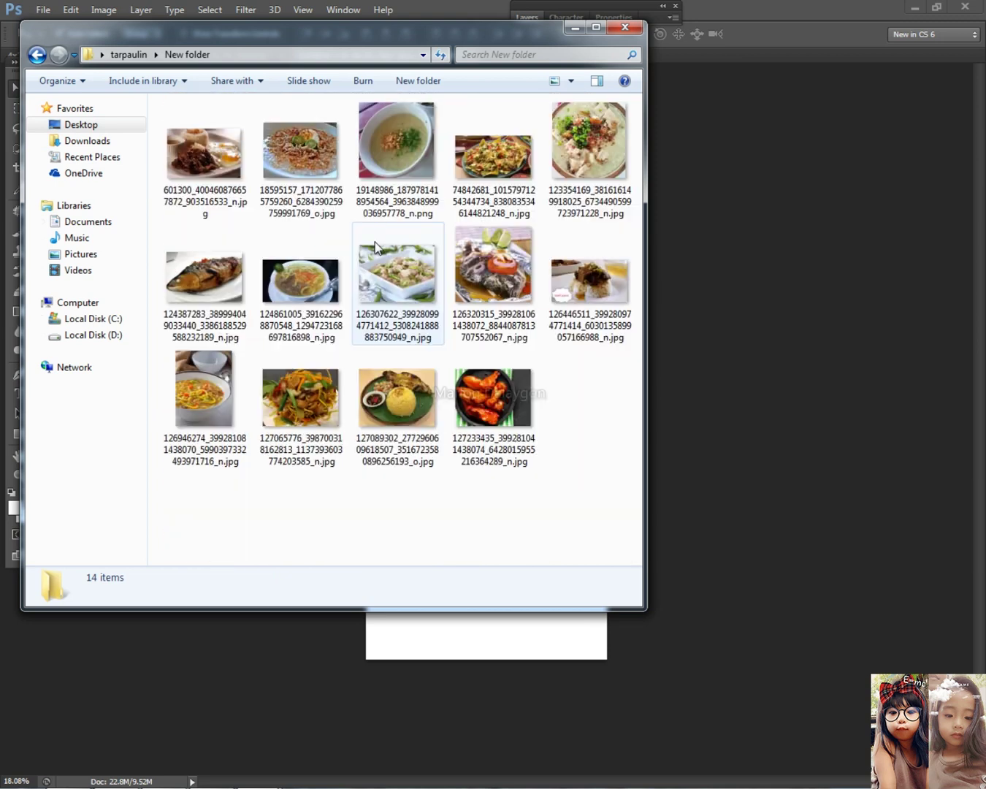
left_click(624, 27)
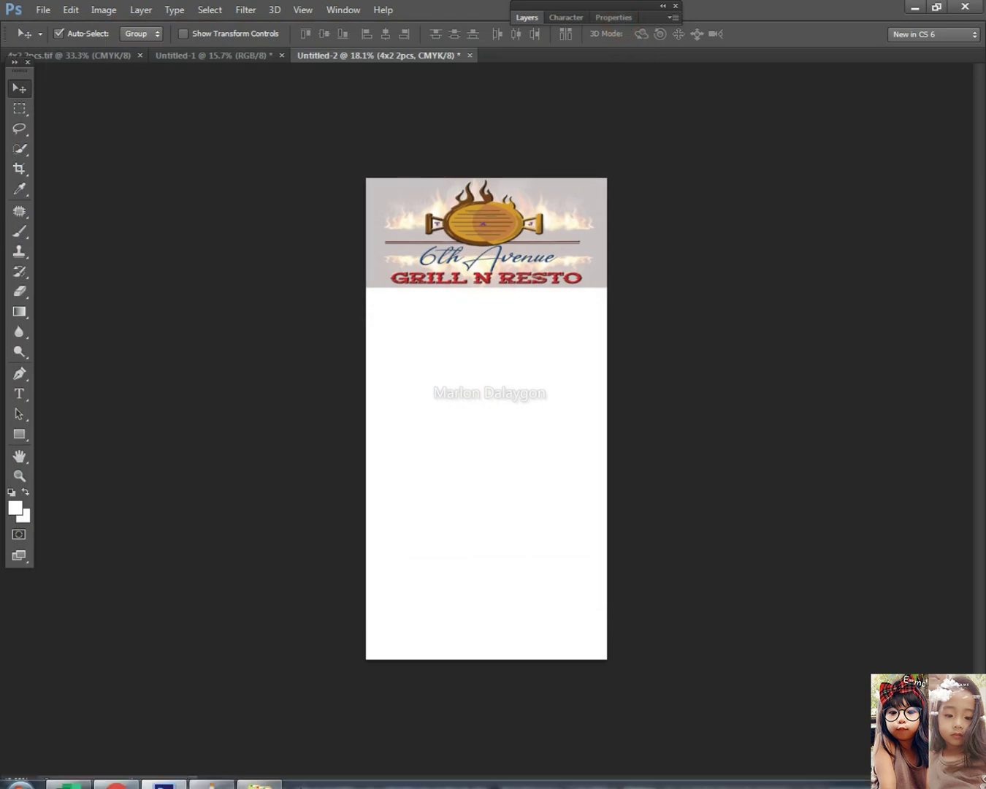
Step: Close the tarpaulin folder window and open New folder [1] from the desktop maximized with large thumbnails, checking its subfolder
left_click(915, 7)
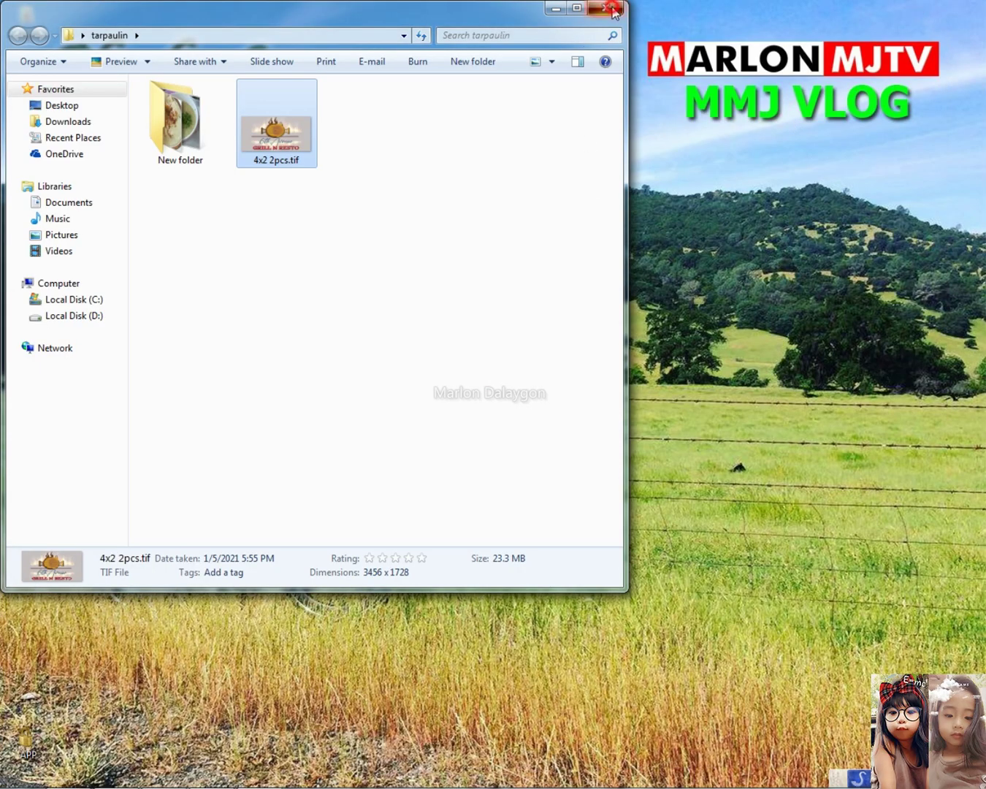
left_click(613, 9)
mouse_move(857, 776)
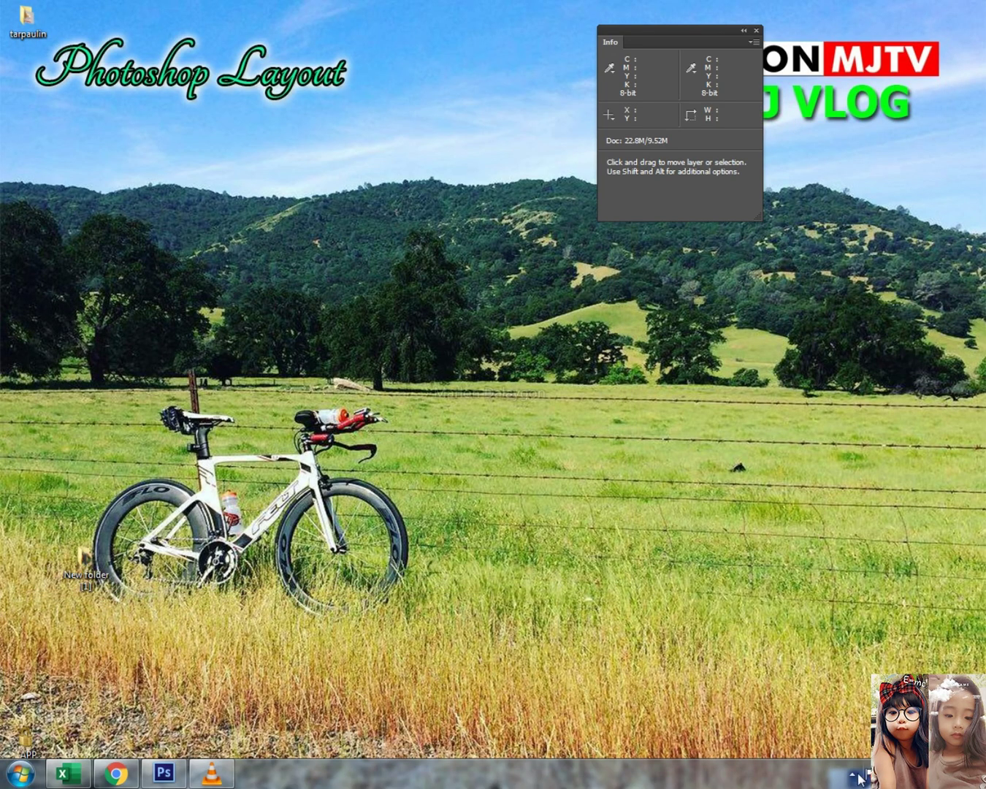
left_click(453, 416)
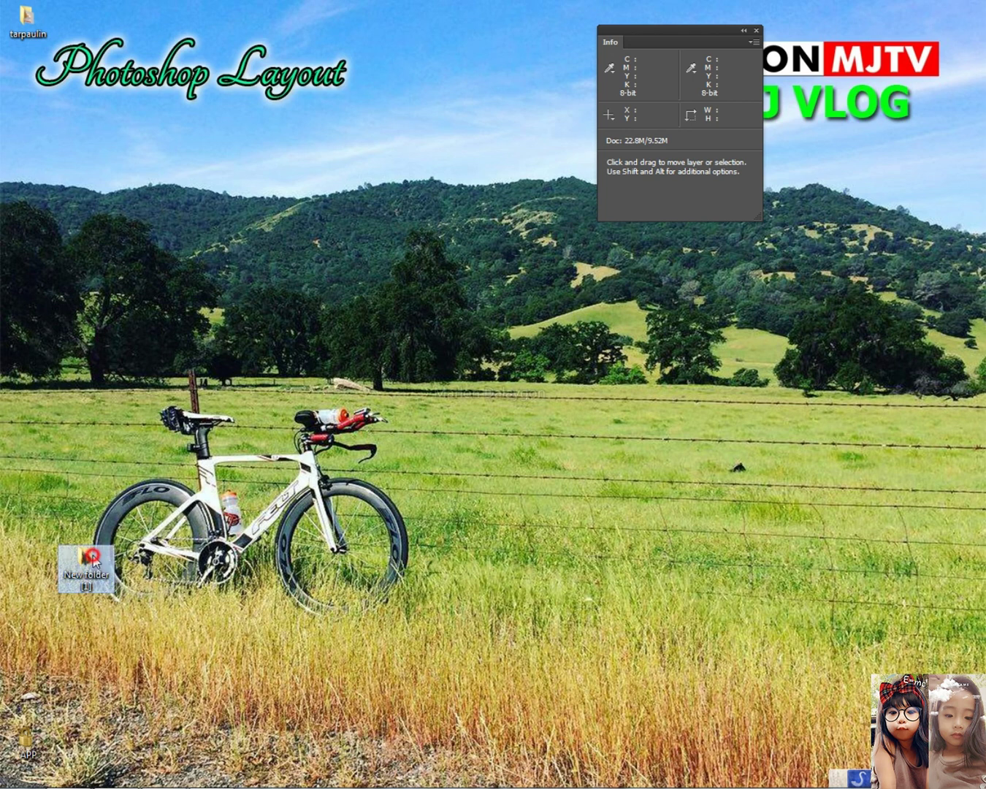
double_click(88, 563)
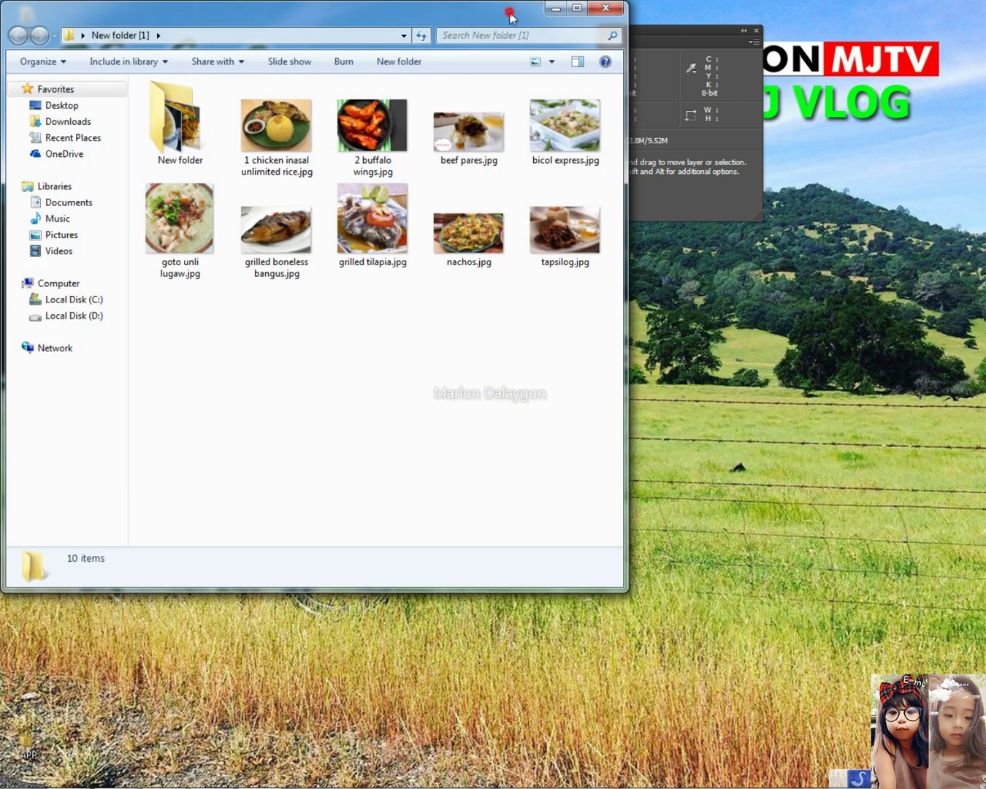
double_click(510, 13)
scroll(329, 256, "up", 4, "ctrl")
double_click(189, 169)
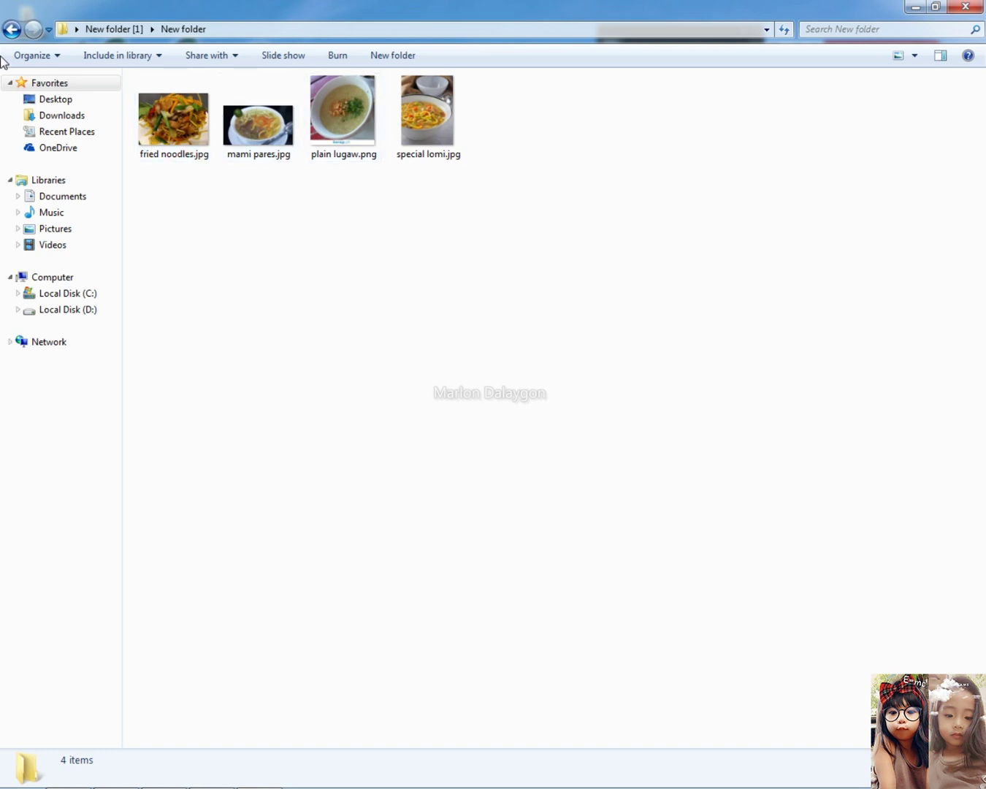
double_click(6, 42)
left_click(12, 34)
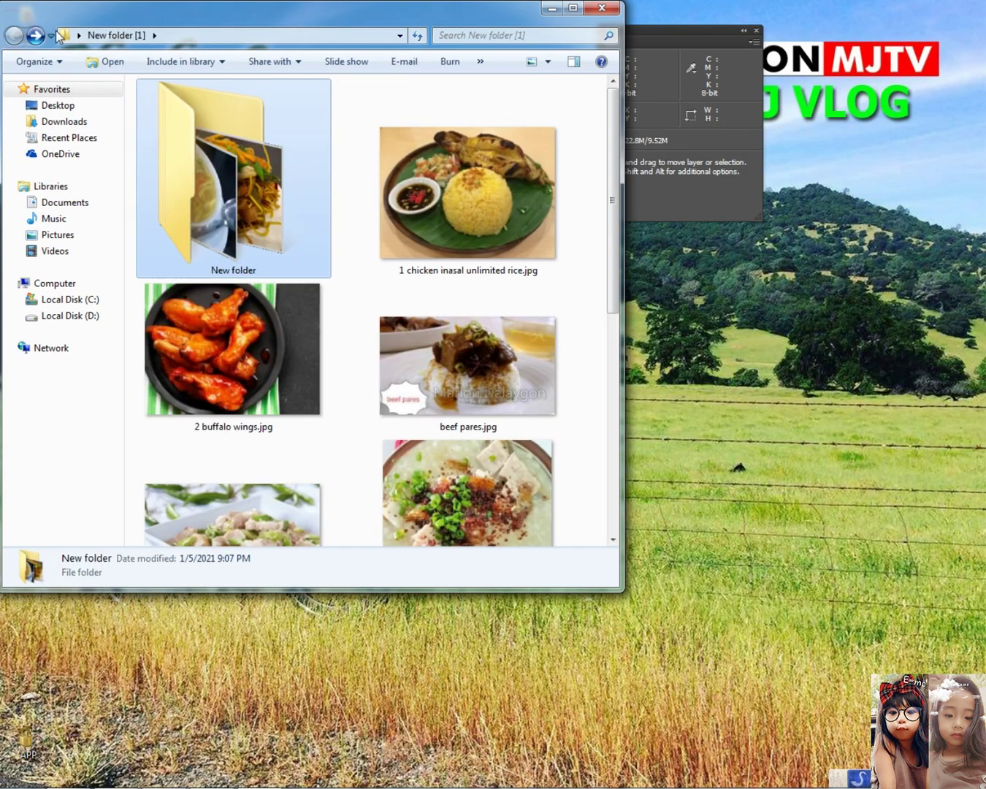
left_click(573, 7)
Step: Place 1 chicken inasal unlimited rice.jpg at 100% scale below the banner, near the canvas's left edge
left_click_drag(439, 183, 330, 292)
left_click_drag(474, 417, 432, 352)
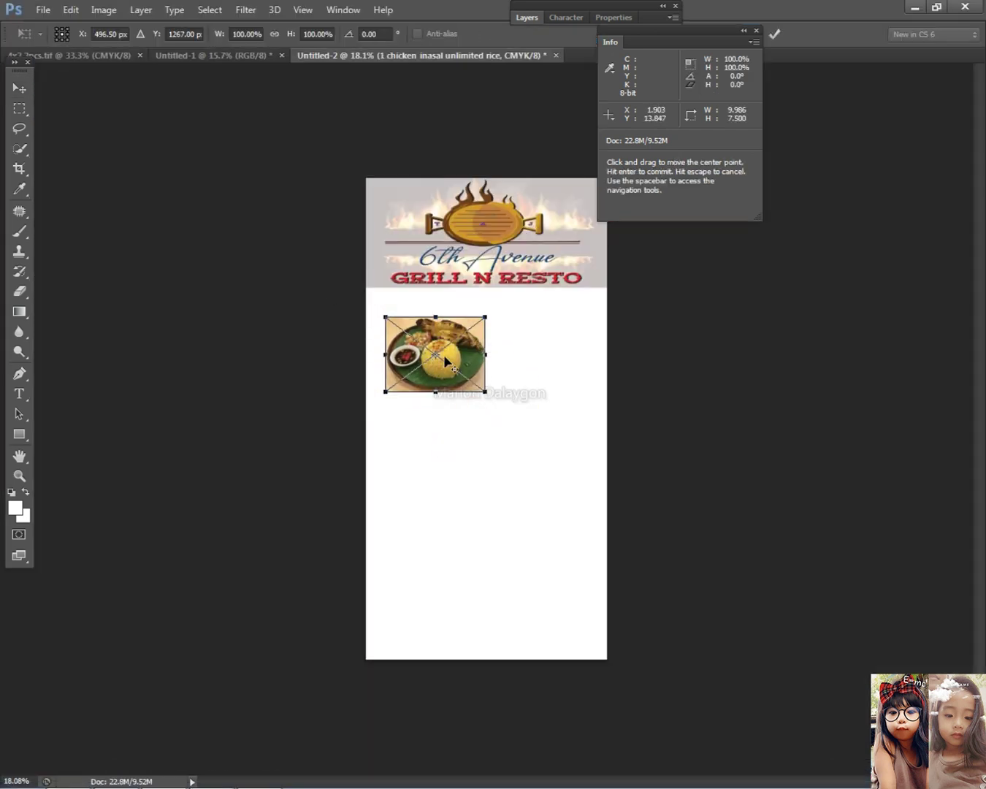
scroll(451, 359, "up", 7)
key("Return")
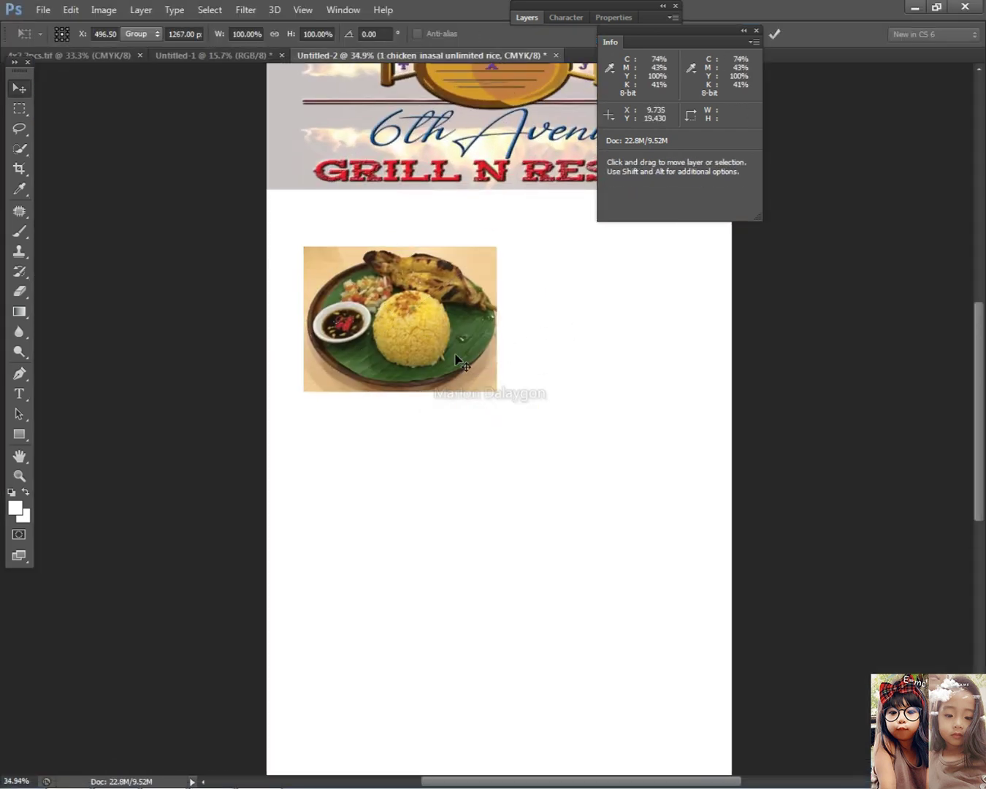
Step: Close the Info panel and shift the chicken inasal photo closer to the banner and the canvas's left edge
scroll(535, 345, "down", 2)
scroll(515, 322, "up", 1)
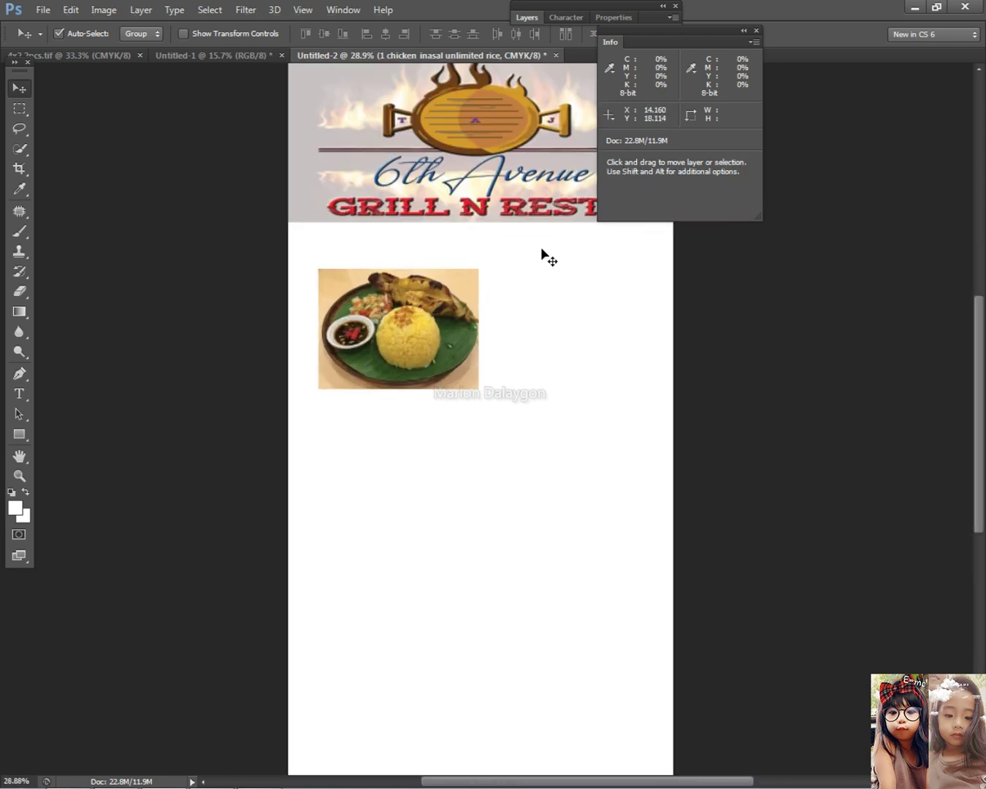
left_click(754, 31)
left_click_drag(365, 316, 365, 301)
scroll(395, 291, "up", 1)
right_click(393, 284)
right_click(332, 330)
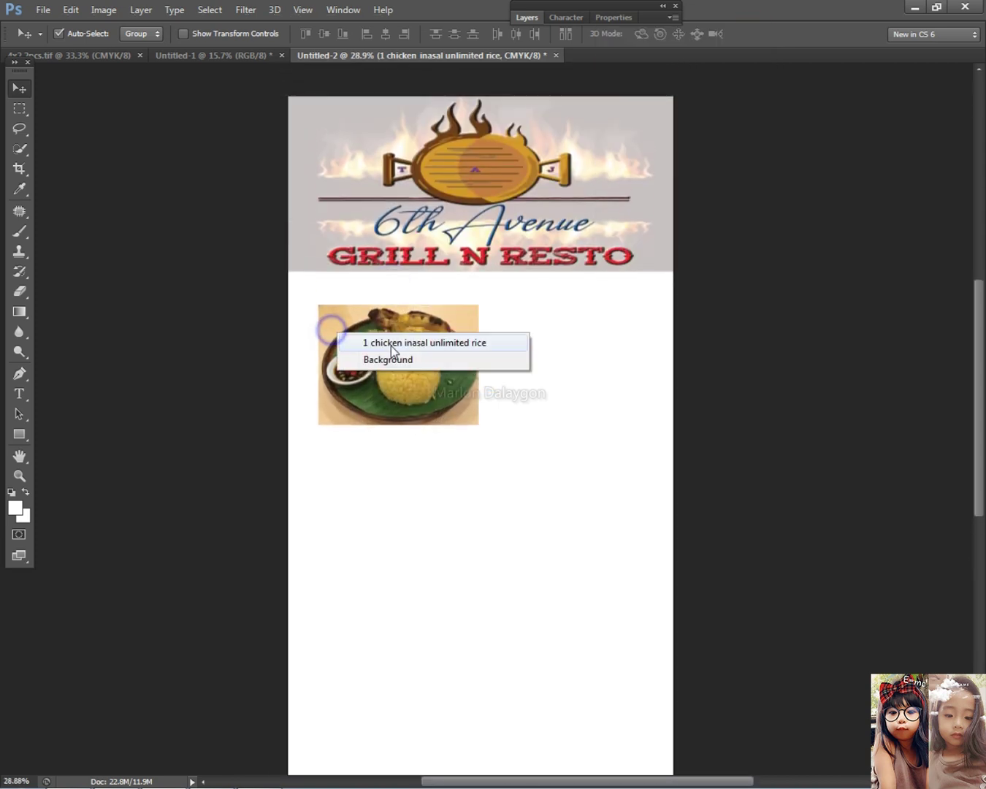
left_click(438, 337)
scroll(438, 337, "up", 2)
right_click(387, 331)
left_click(405, 342)
left_click_drag(404, 344, 391, 328)
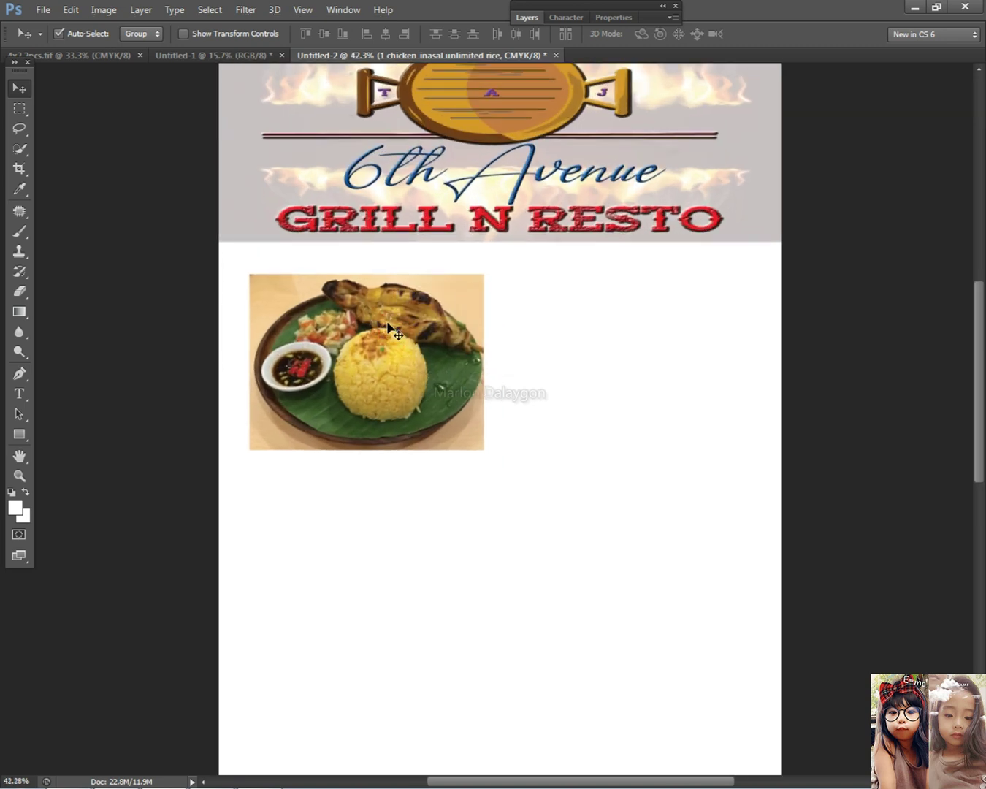
Step: Place 2 buffalo wings.jpg to the right of the chicken inasal photo and enlarge it to match that photo's size
key("alt+Tab")
left_click_drag(632, 193, 596, 378)
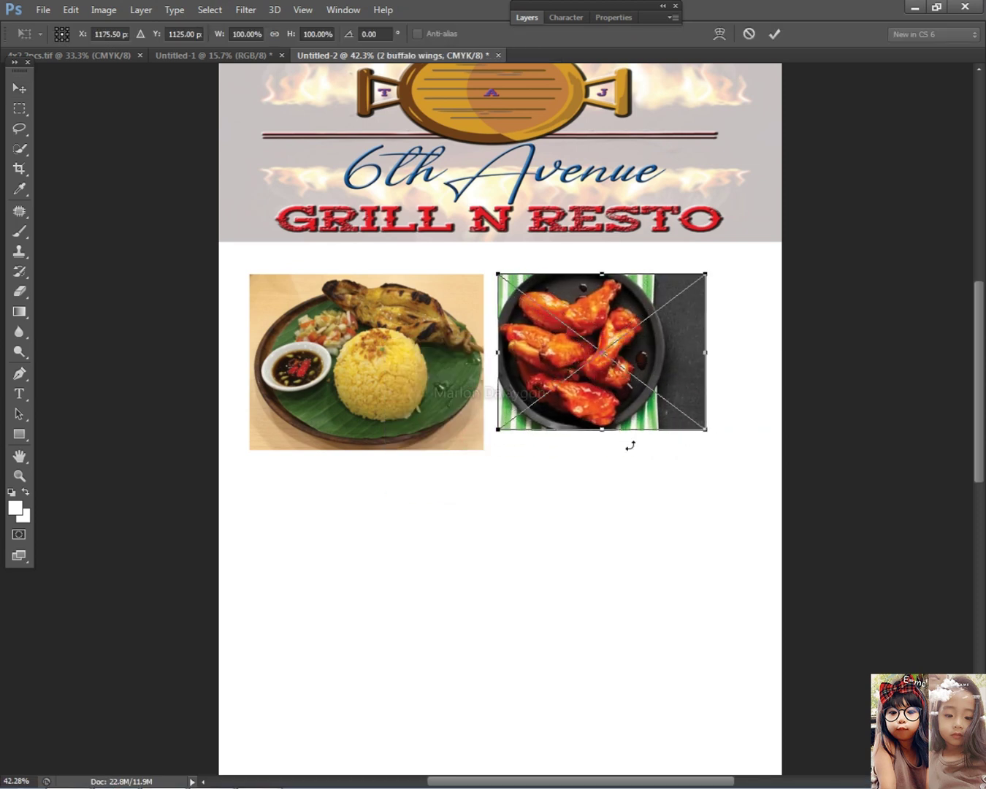
key("Return")
right_click(619, 359)
left_click(647, 370)
key("ctrl+t")
left_click_drag(706, 434, 729, 468)
key("Return")
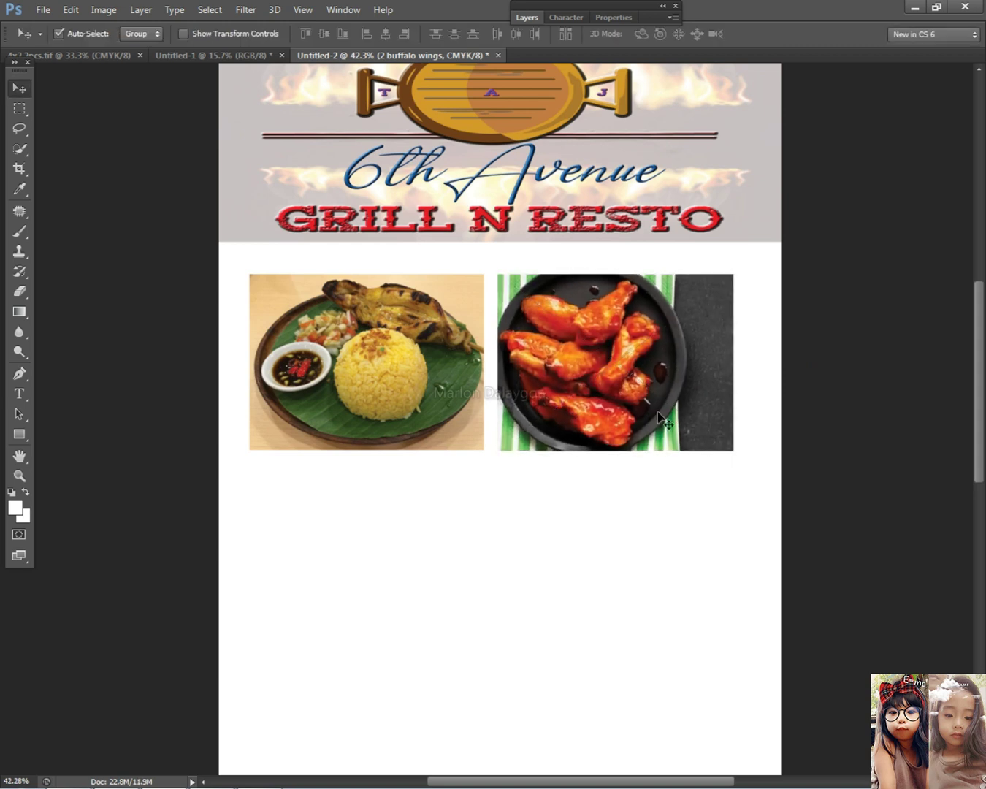
Step: Place fried noodles.jpg from the subfolder directly below the chicken inasal photo and shrink it to about that photo's width
right_click(332, 353)
left_click(380, 366)
scroll(493, 375, "down", 5)
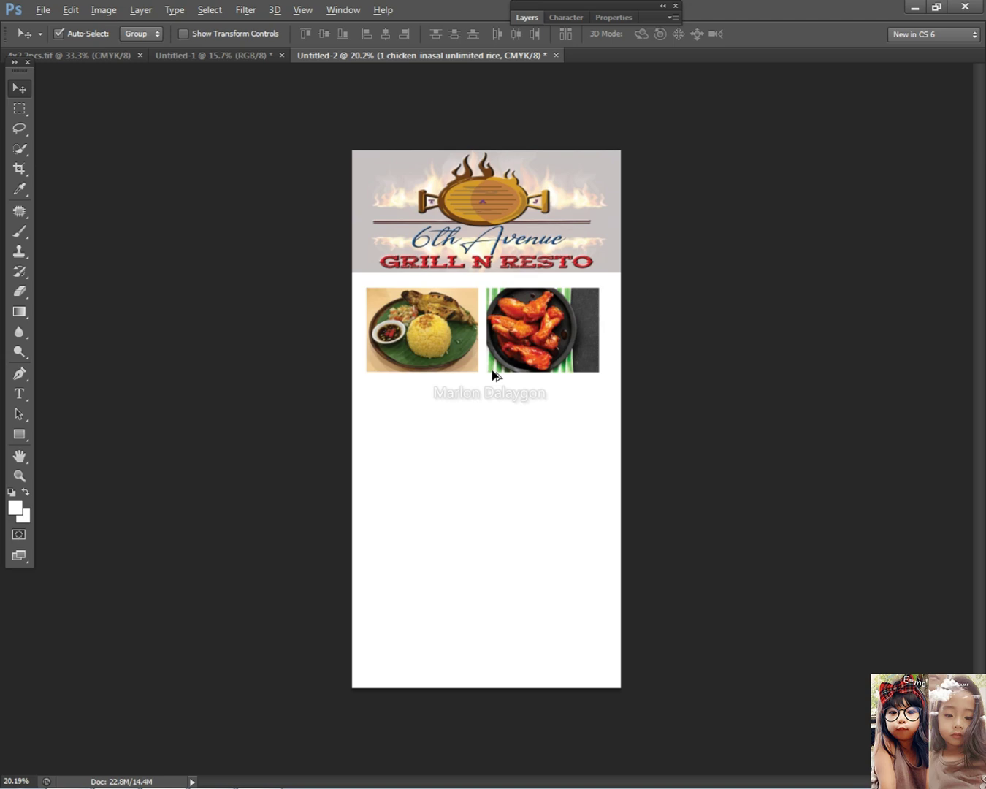
scroll(493, 374, "up", 1)
key("alt+Tab")
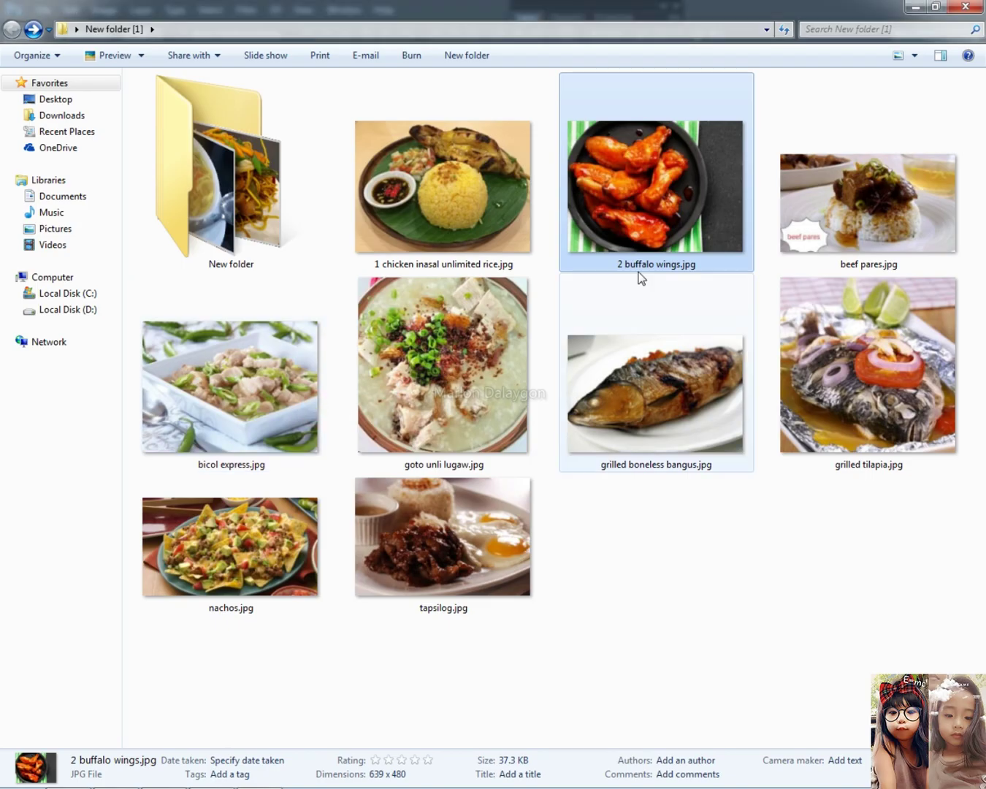
double_click(240, 183)
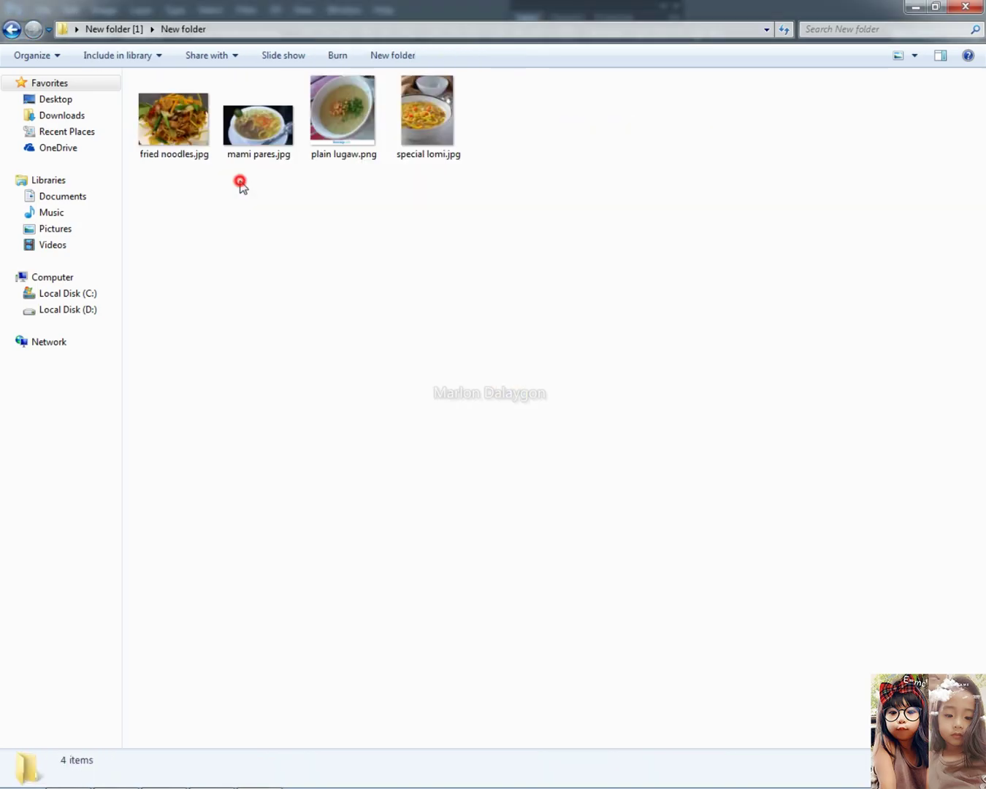
left_click_drag(203, 153, 444, 511)
left_click_drag(519, 433, 465, 442)
left_click_drag(531, 497, 485, 463)
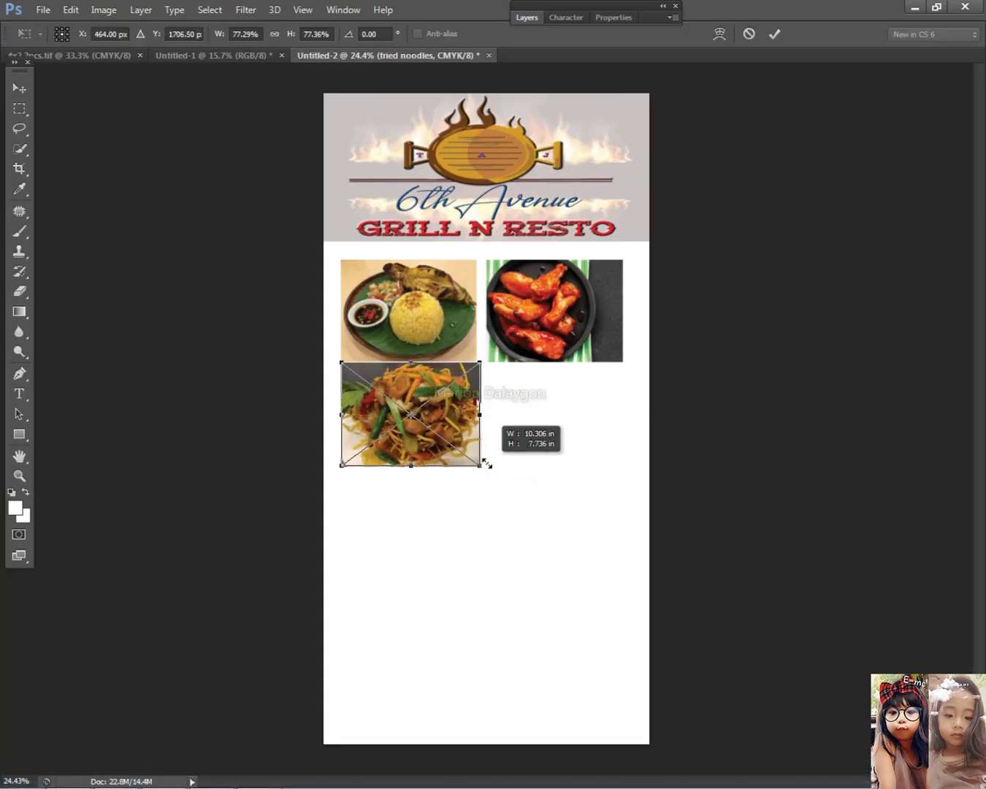
key("Return")
Step: Nudge the fried noodles photo down to leave a small gap and fine-tune its scale to about 75%
key("Down")
key("Down")
key("Down")
key("Down")
right_click(376, 411)
left_click(397, 424)
scroll(439, 455, "up", 3)
scroll(442, 462, "up", 1)
key("ctrl+t")
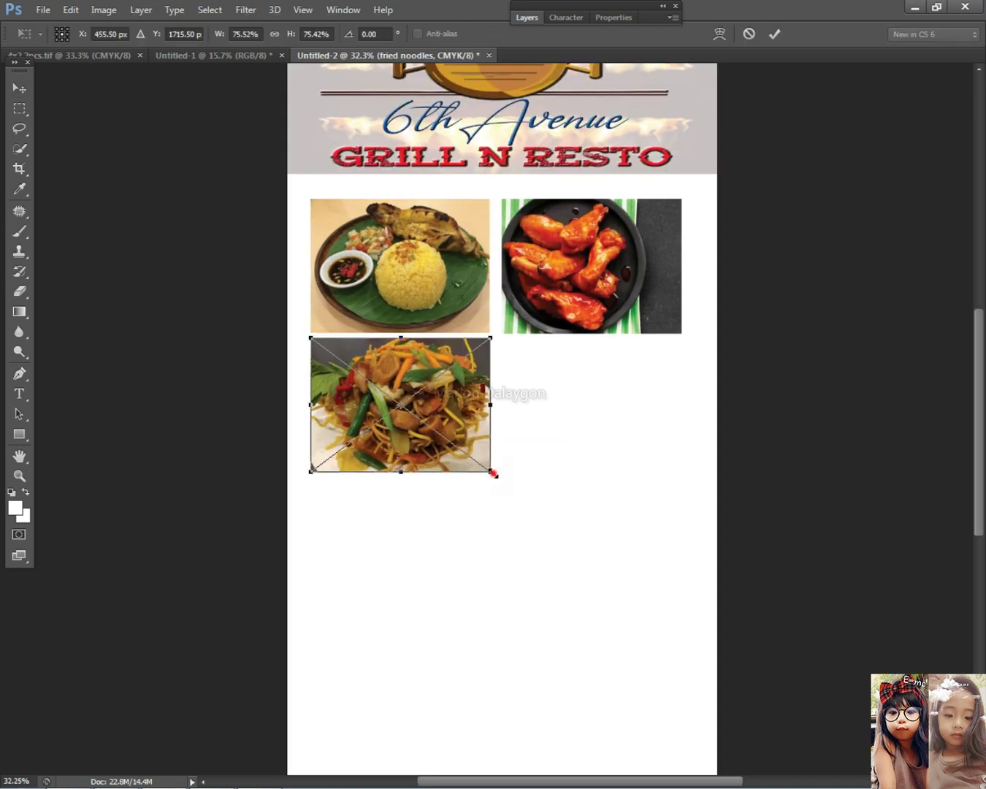
left_click_drag(492, 473, 497, 473)
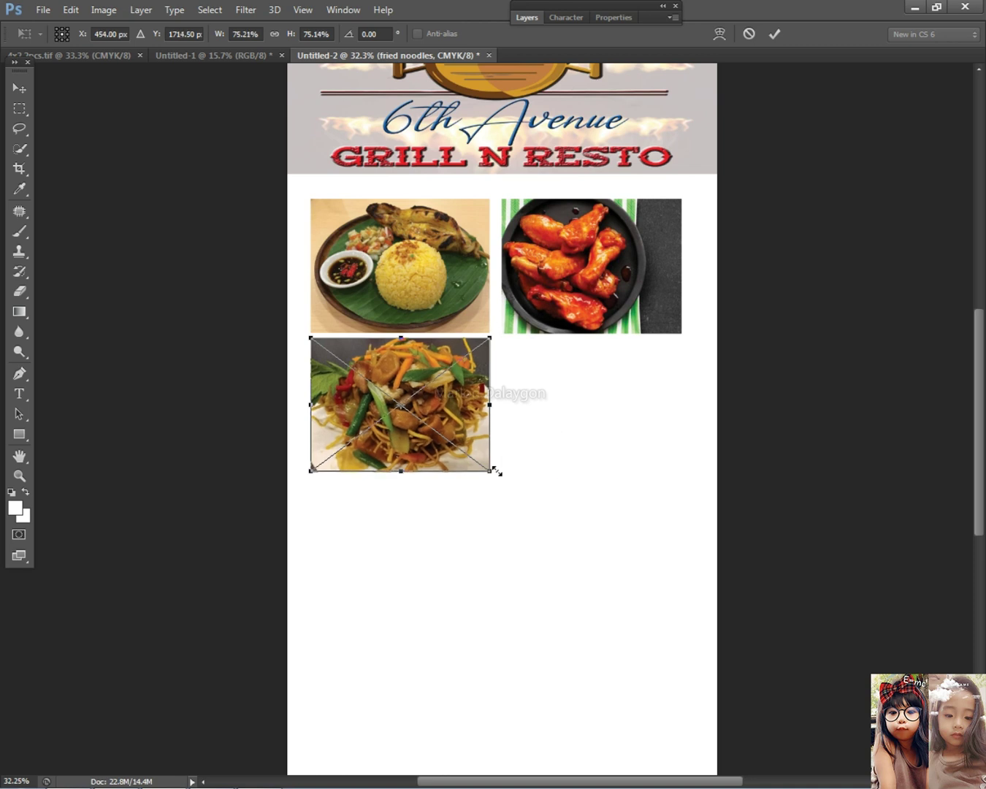
key("Return")
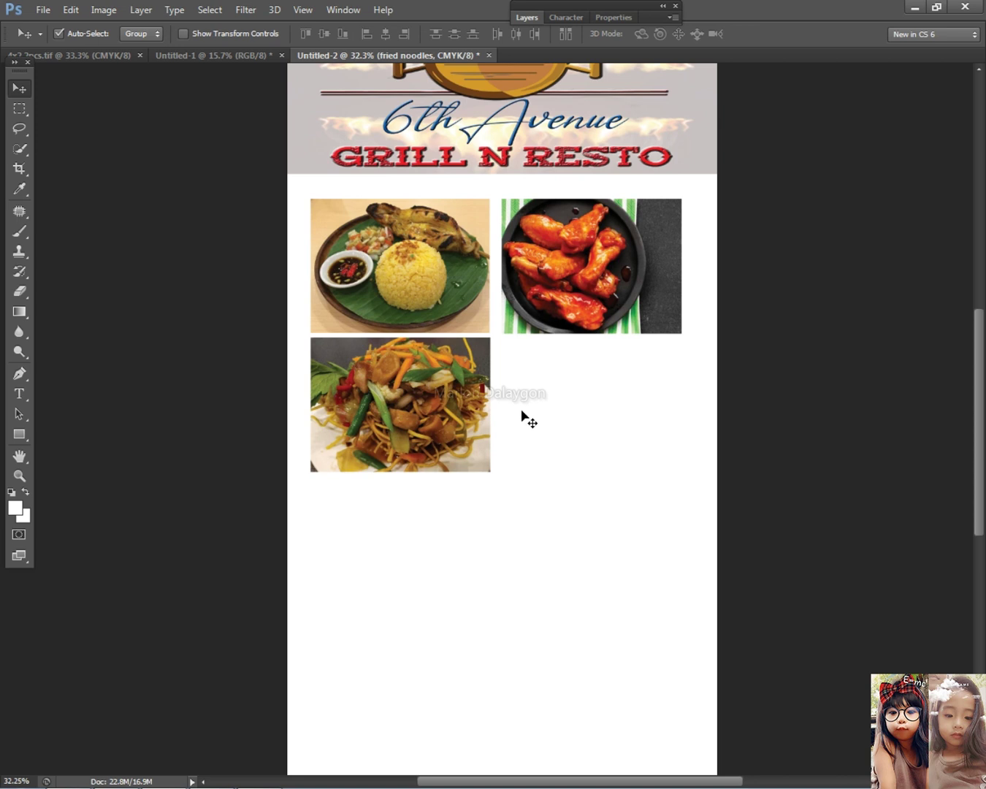
Step: Place mami pares.jpg below the buffalo wings photo and enlarge it to about that photo's width and height
scroll(524, 409, "down", 4)
scroll(520, 407, "up", 3)
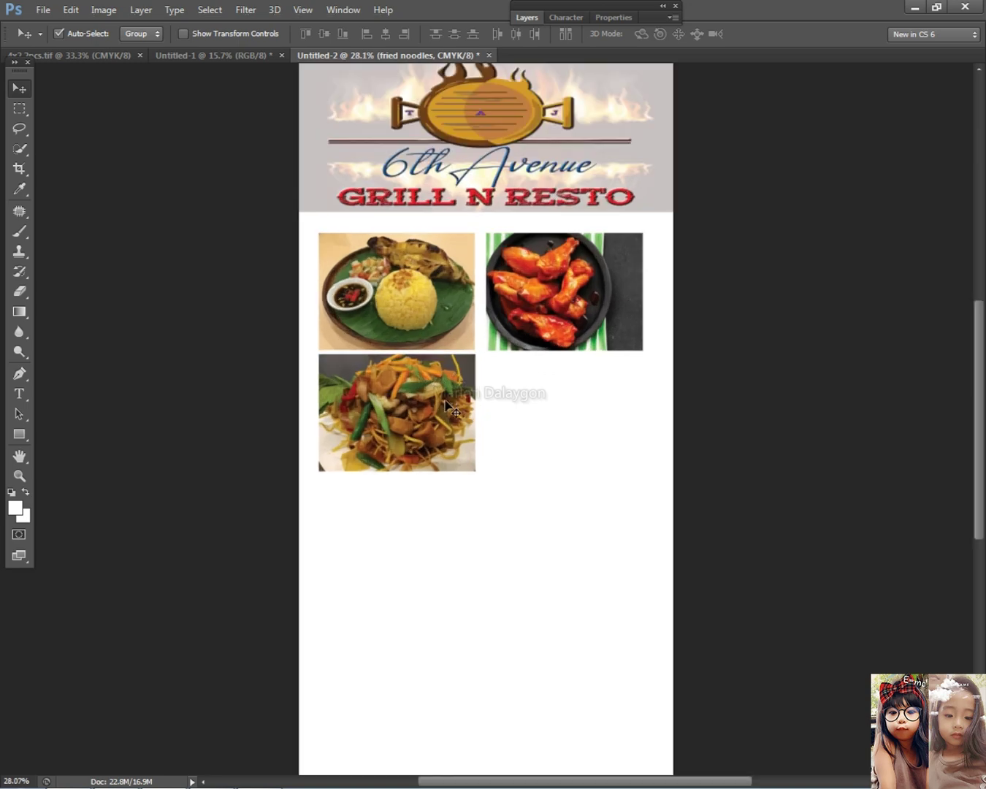
key("alt+Tab")
left_click(305, 390)
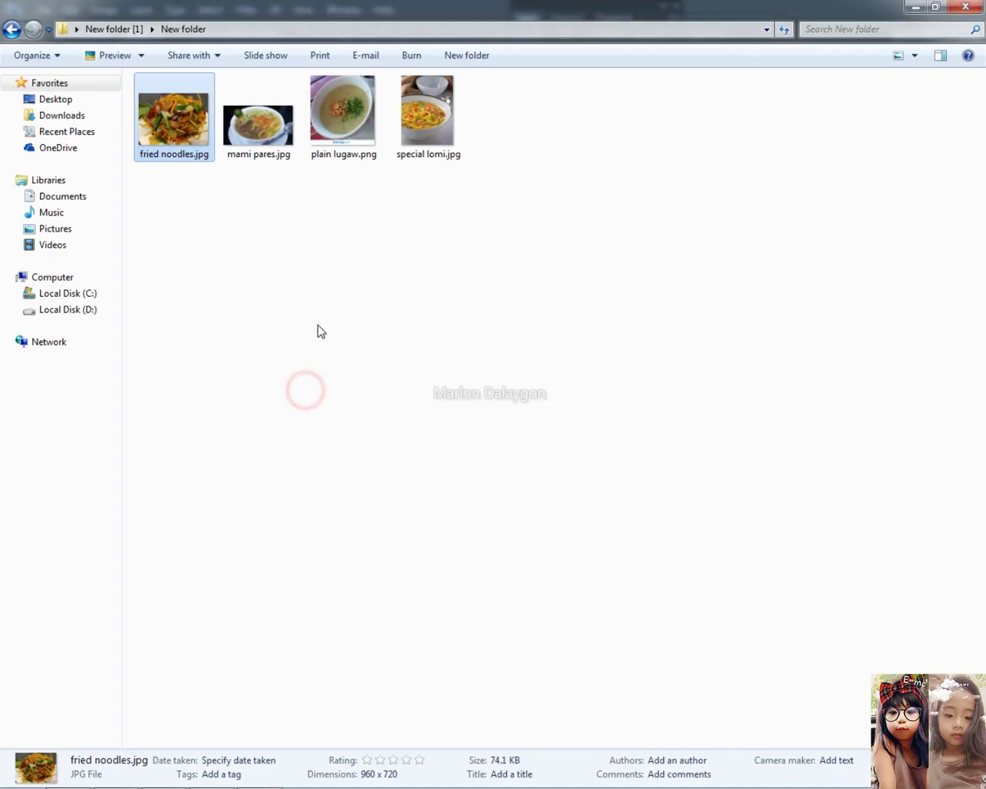
left_click_drag(264, 124, 459, 413)
left_click_drag(388, 365, 534, 375)
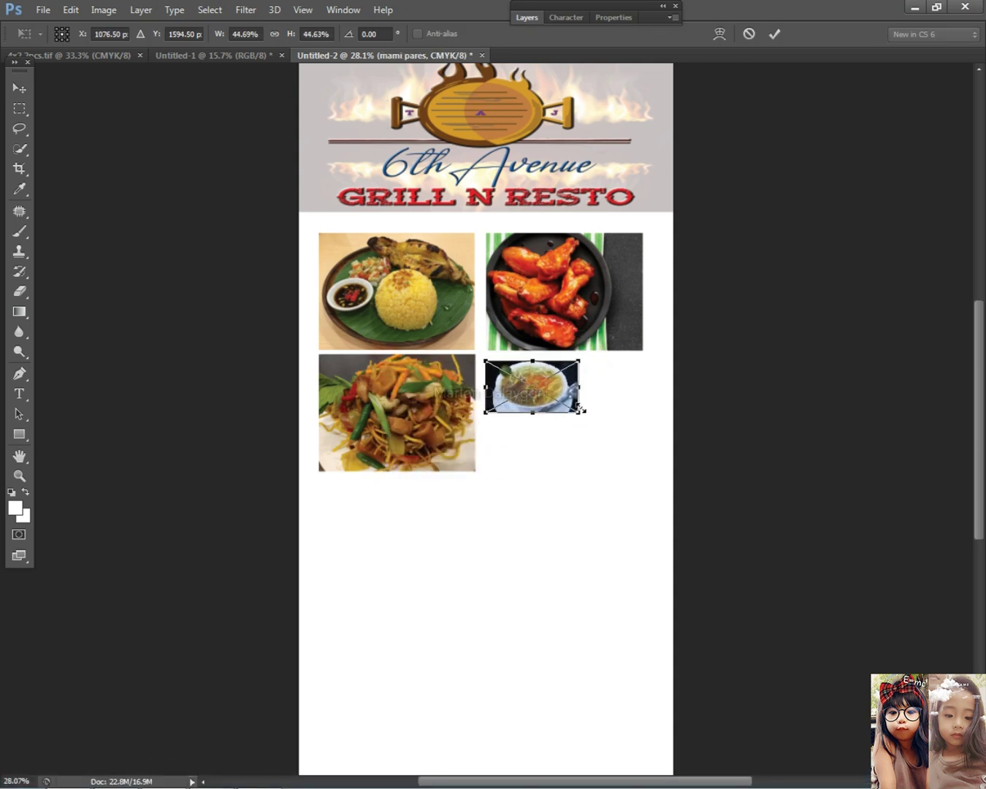
key("shift+Up")
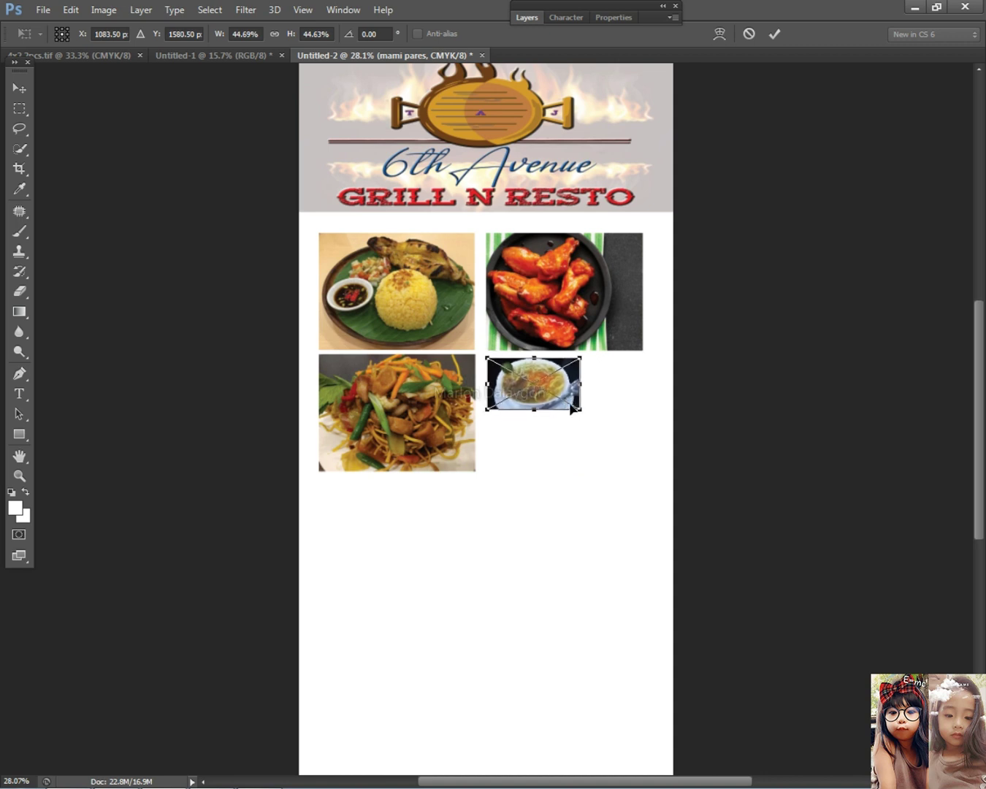
left_click_drag(579, 410, 643, 449)
left_click_drag(567, 446, 567, 474)
key("Return")
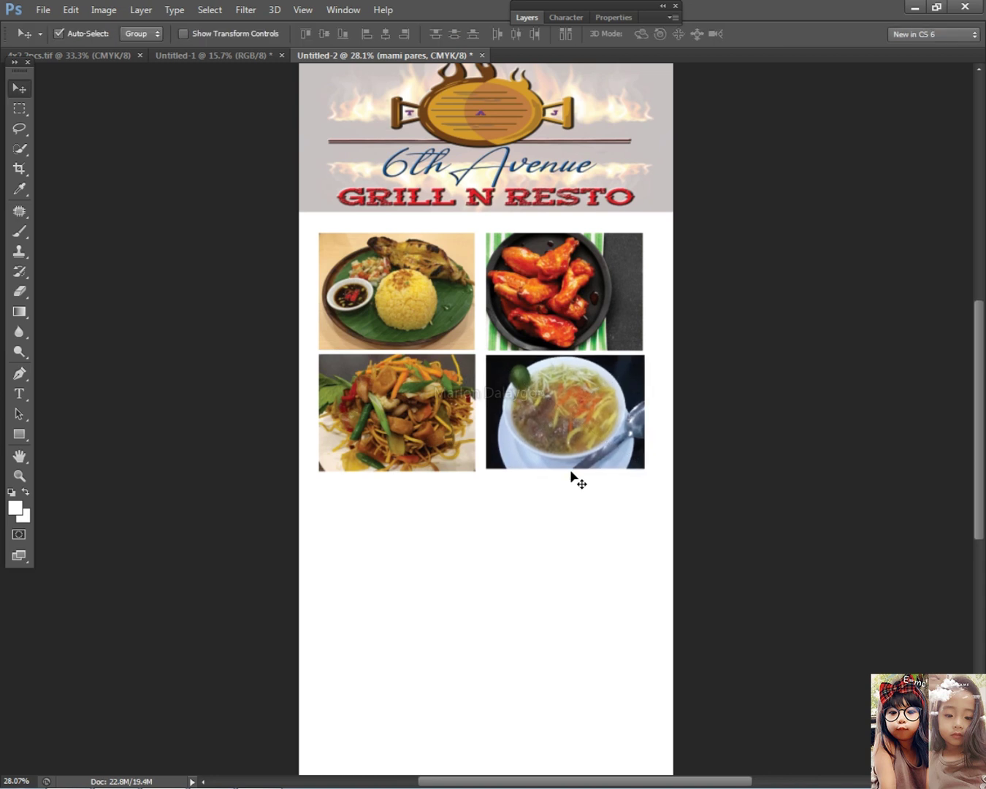
Step: Nudge the mami pares photo and adjust its width and height to align with the buffalo wings and fried noodles photos
scroll(563, 409, "up", 4)
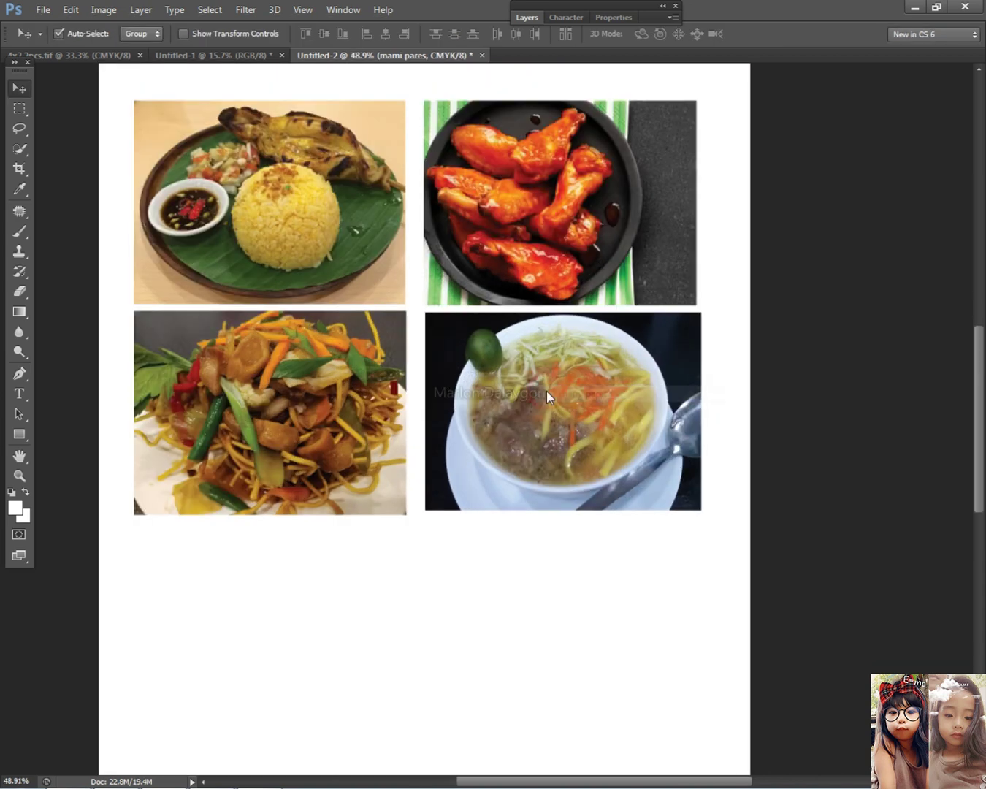
key("Down")
key("Right")
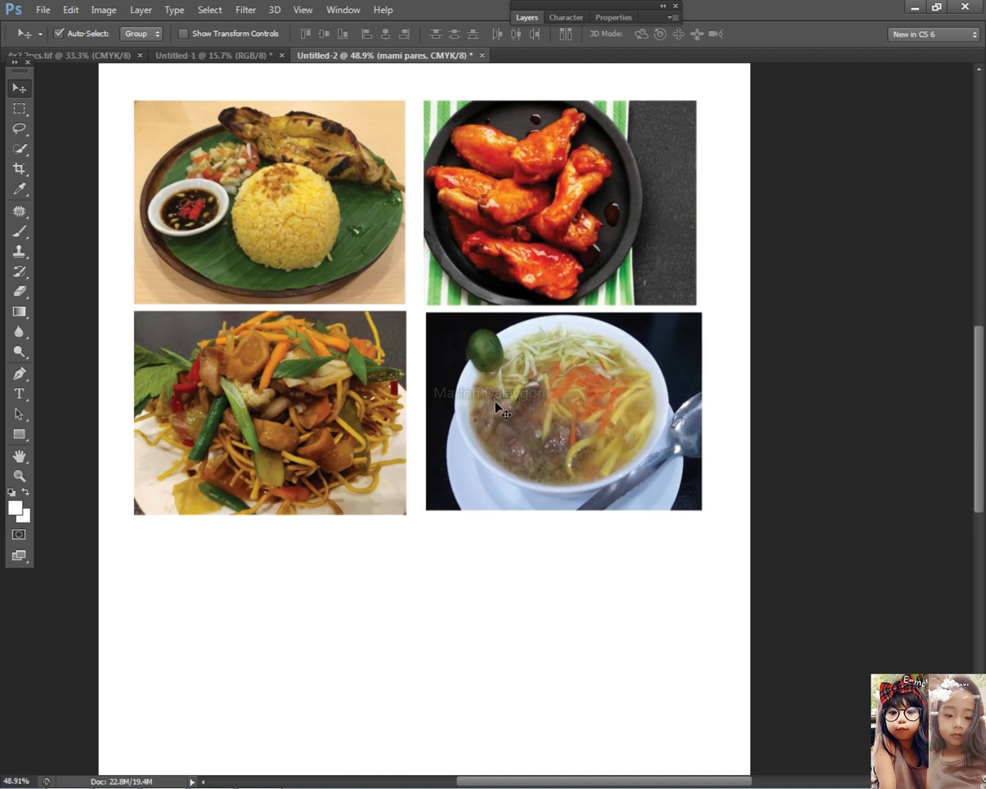
key("ctrl+t")
left_click_drag(708, 406, 703, 407)
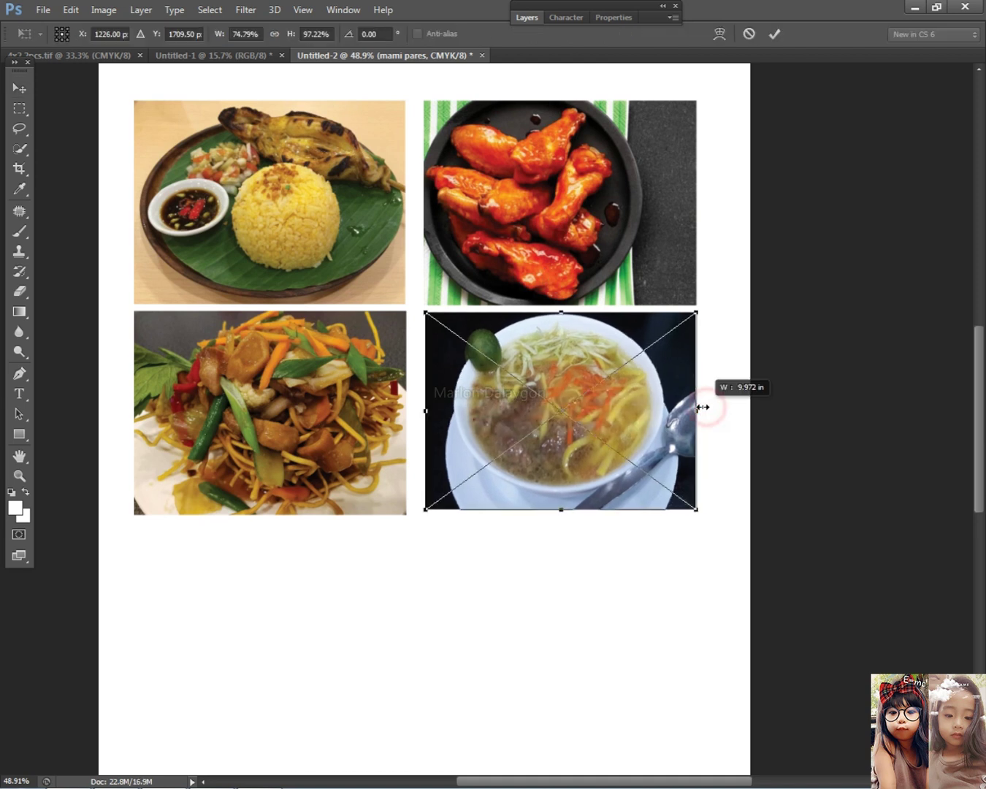
key("Return")
key("ctrl+t")
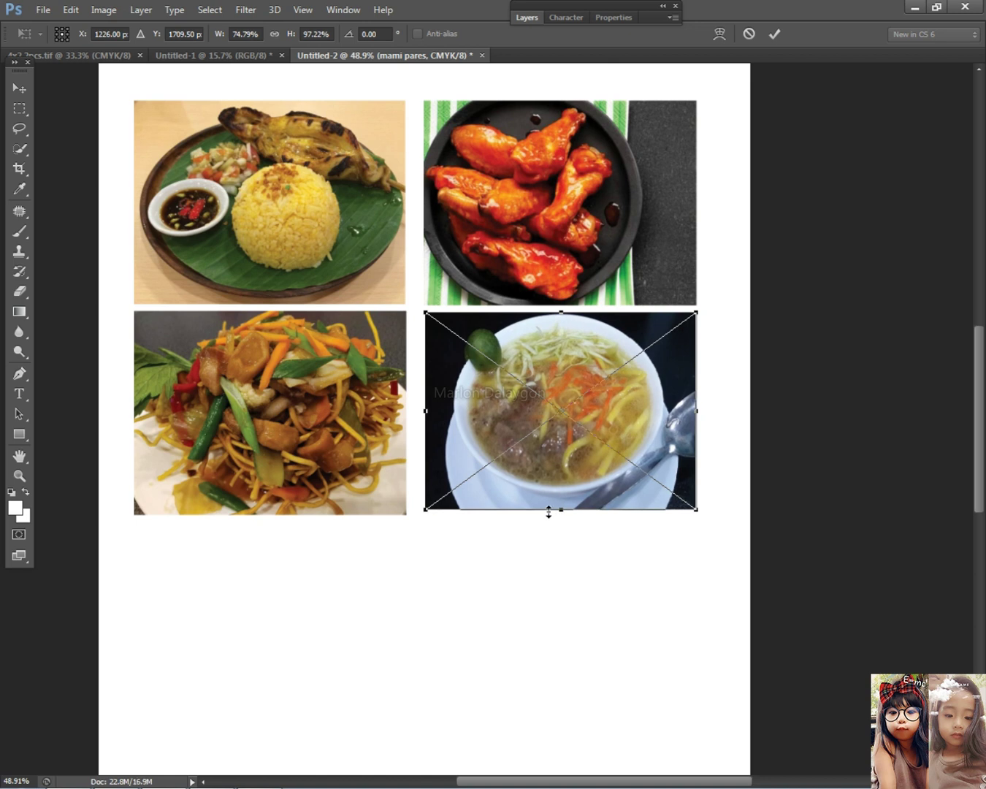
left_click_drag(553, 512, 553, 515)
key("Return")
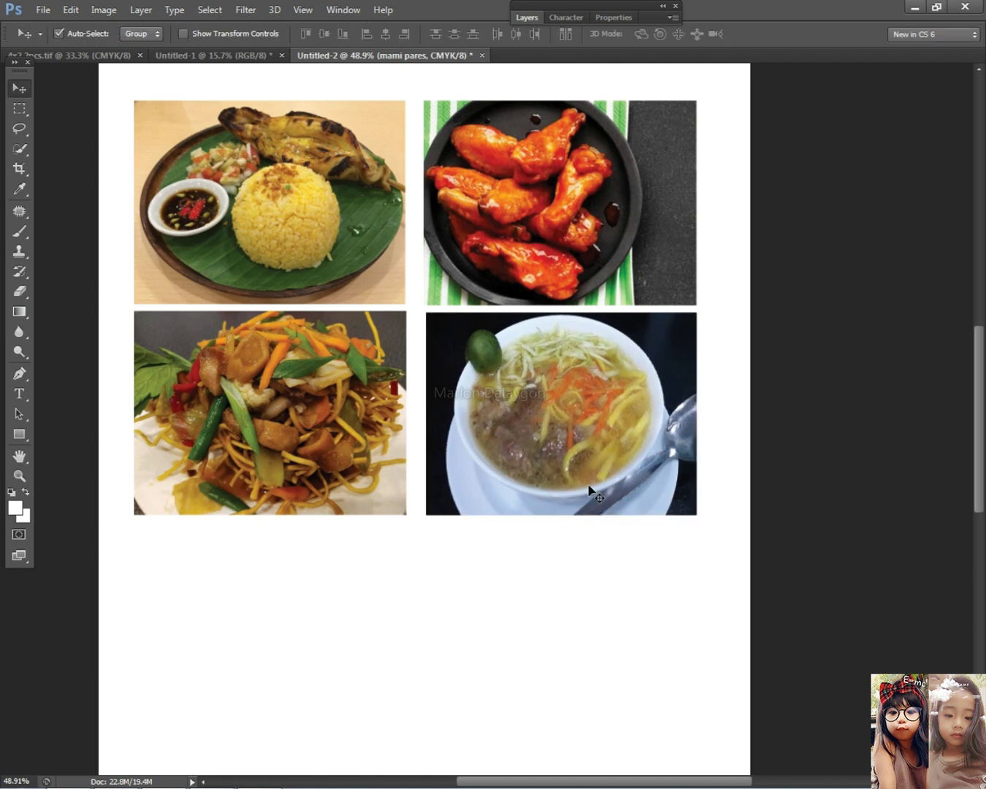
scroll(592, 493, "down", 5)
right_click(457, 419)
left_click(462, 424)
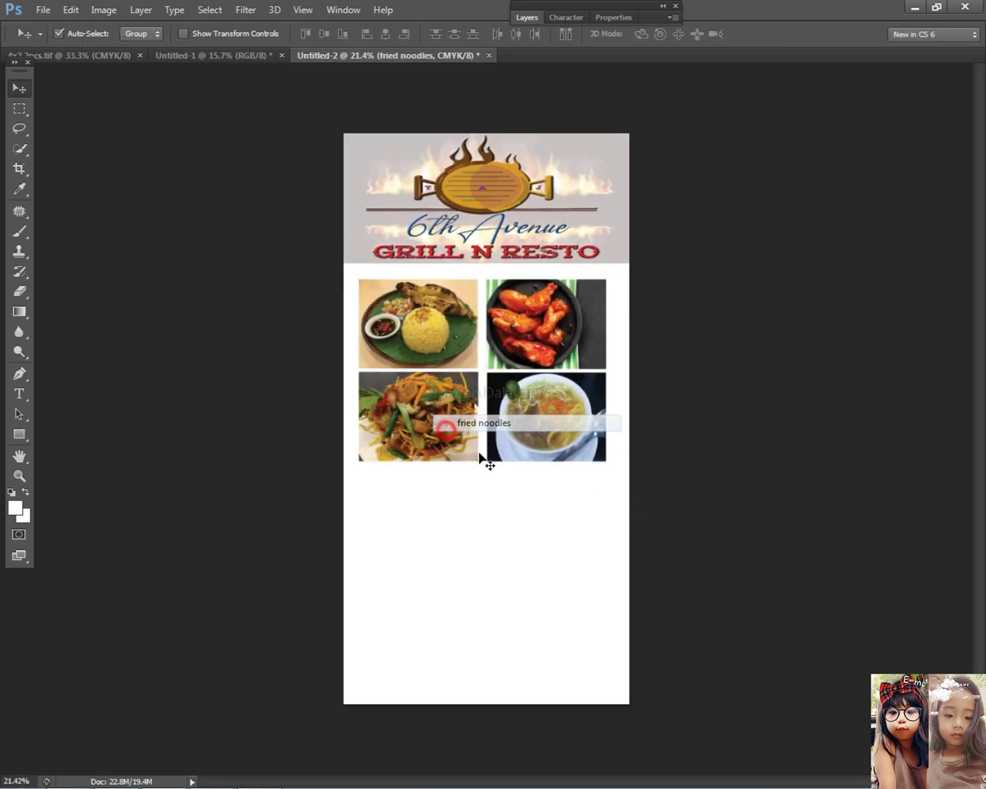
scroll(512, 461, "up", 2)
left_click_drag(604, 494, 377, 292)
key("ctrl+t")
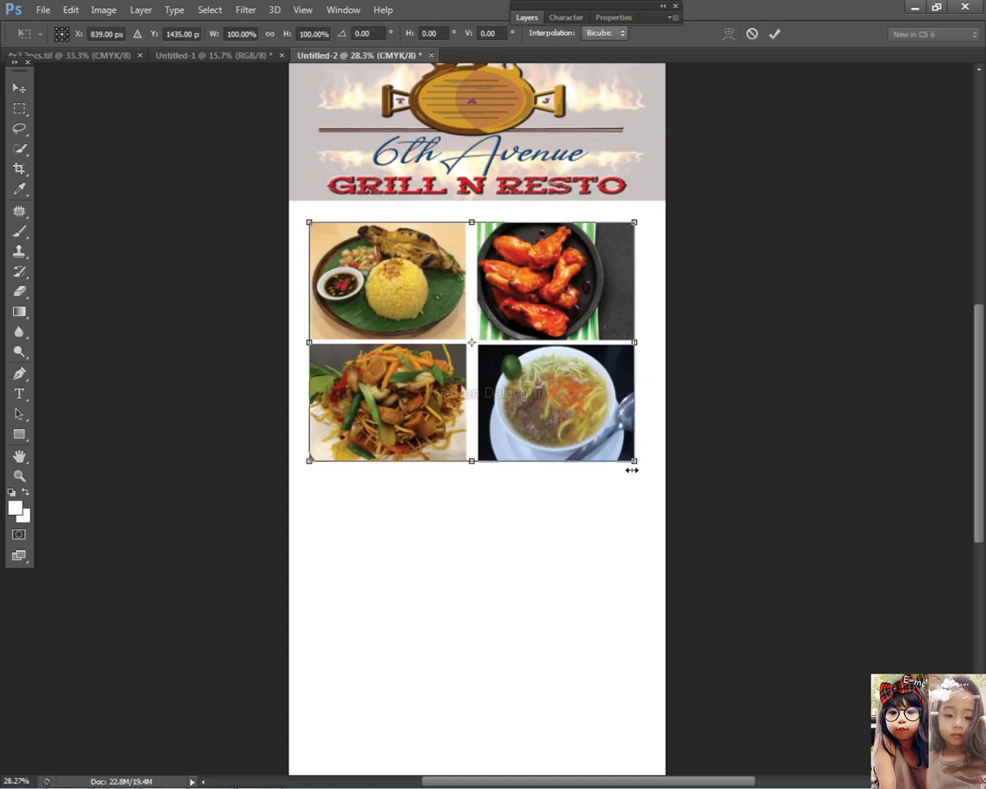
key("Return")
scroll(627, 459, "down", 1)
scroll(628, 460, "up", 2)
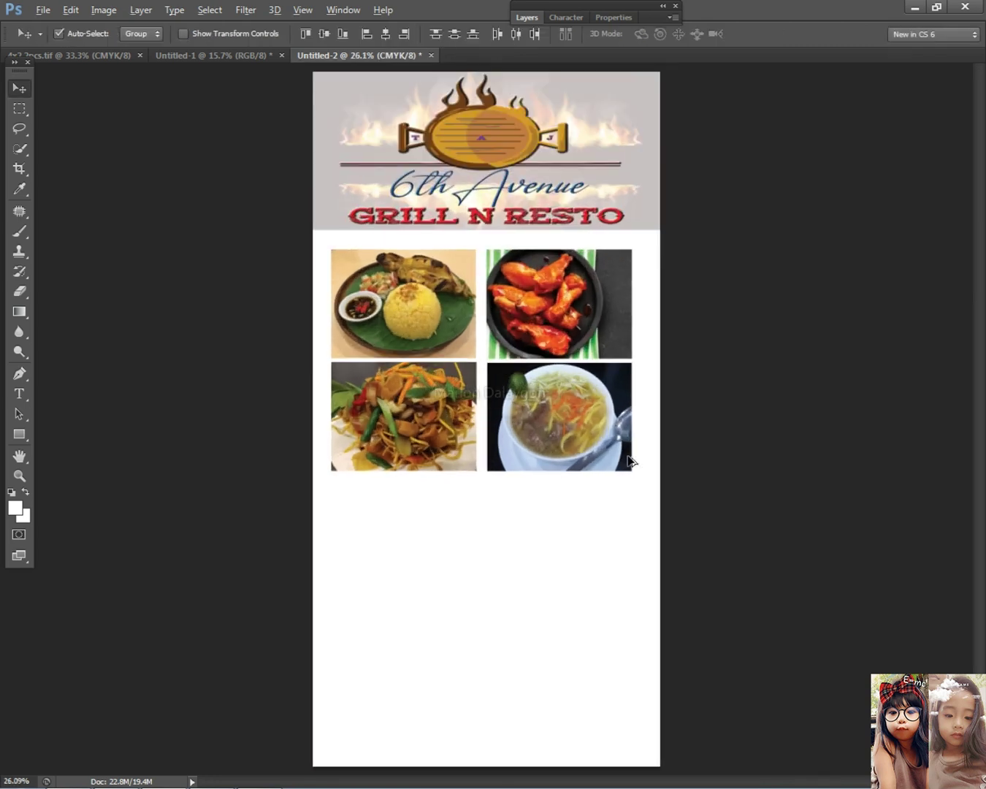
Step: Place plain lugaw.png on the canvas and move it up so it overlaps the lower part of the fried noodles photo
scroll(633, 465, "up", 1)
key("alt+Tab")
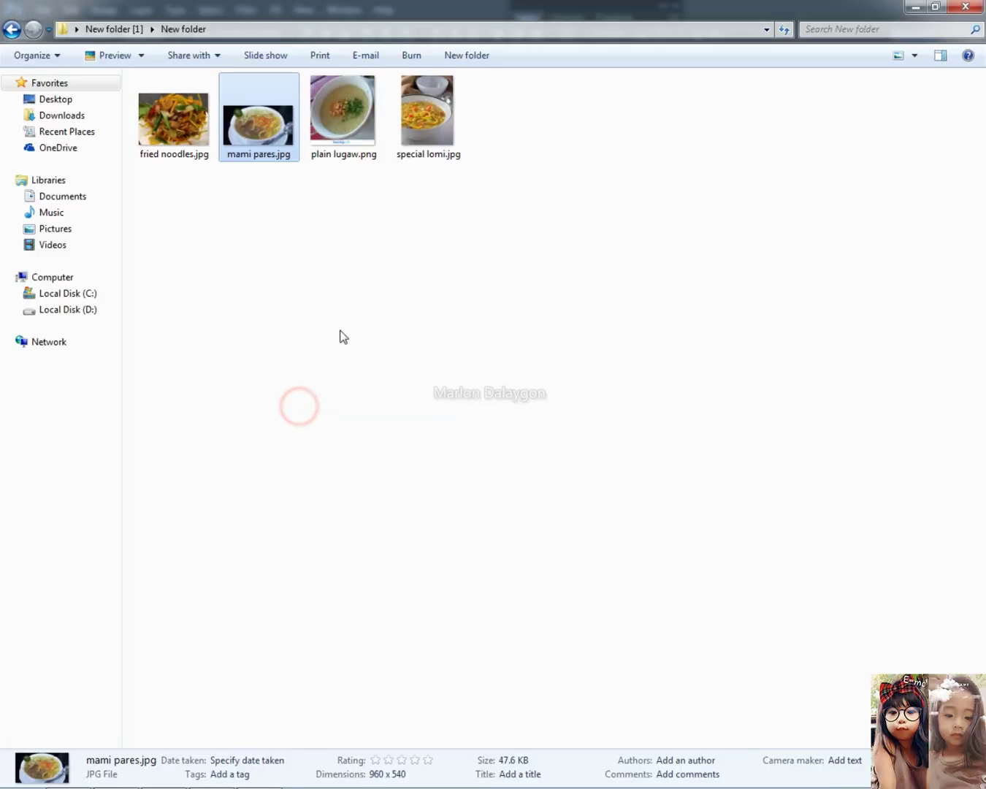
left_click_drag(342, 109, 487, 423)
left_click_drag(374, 567, 301, 599)
scroll(220, 575, "up", 3)
key("Return")
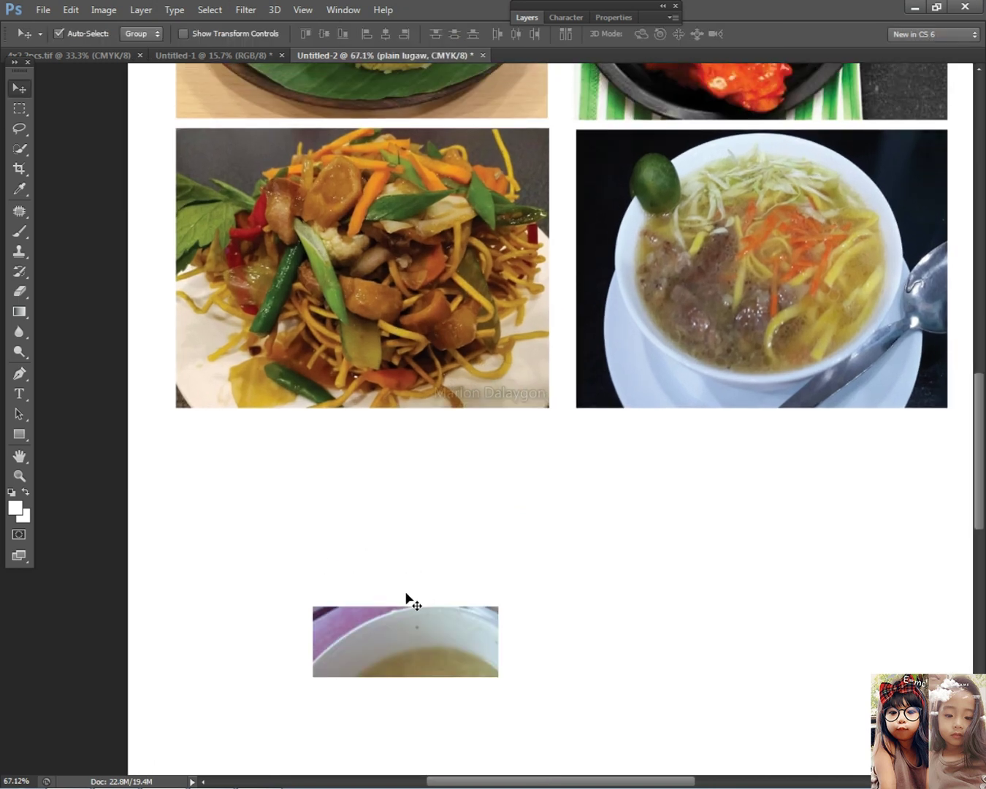
scroll(407, 596, "down", 1)
left_click_drag(410, 635, 396, 314)
Step: Rasterize the plain lugaw layer, delete the strip with the Sarap.ph caption under the bowl, and deselect
left_click(19, 109)
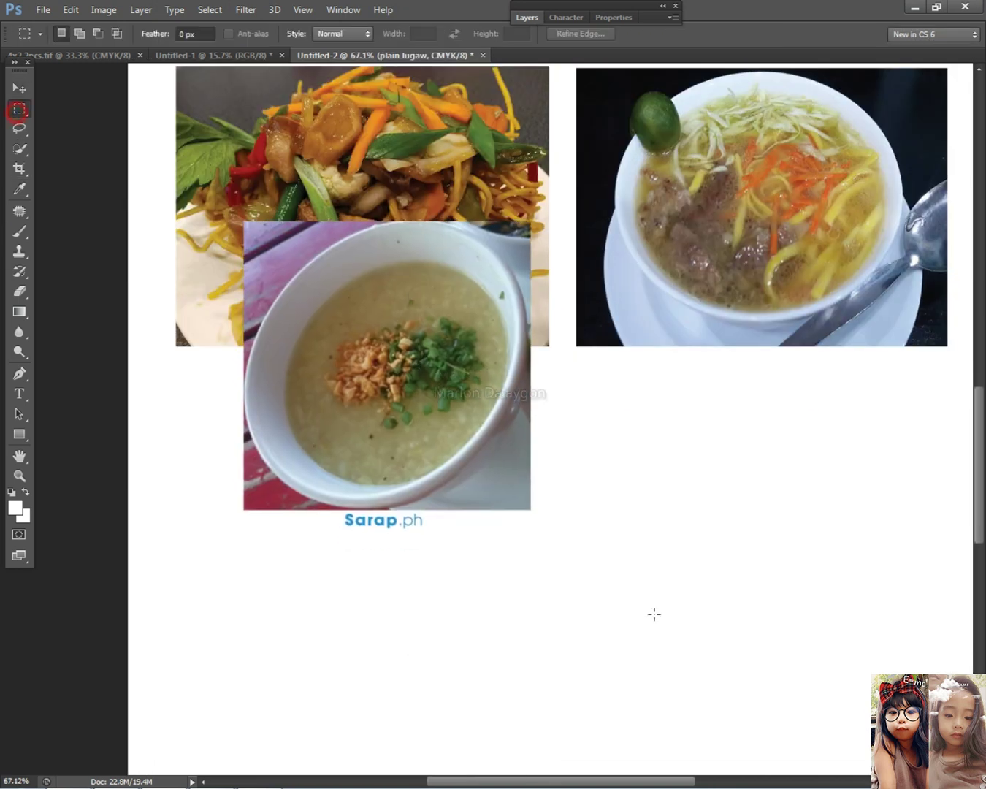
left_click_drag(177, 523, 114, 509)
key("Delete")
left_click(652, 452)
key("Return")
left_click(20, 292)
left_click(368, 359)
left_click(490, 310)
key("Delete")
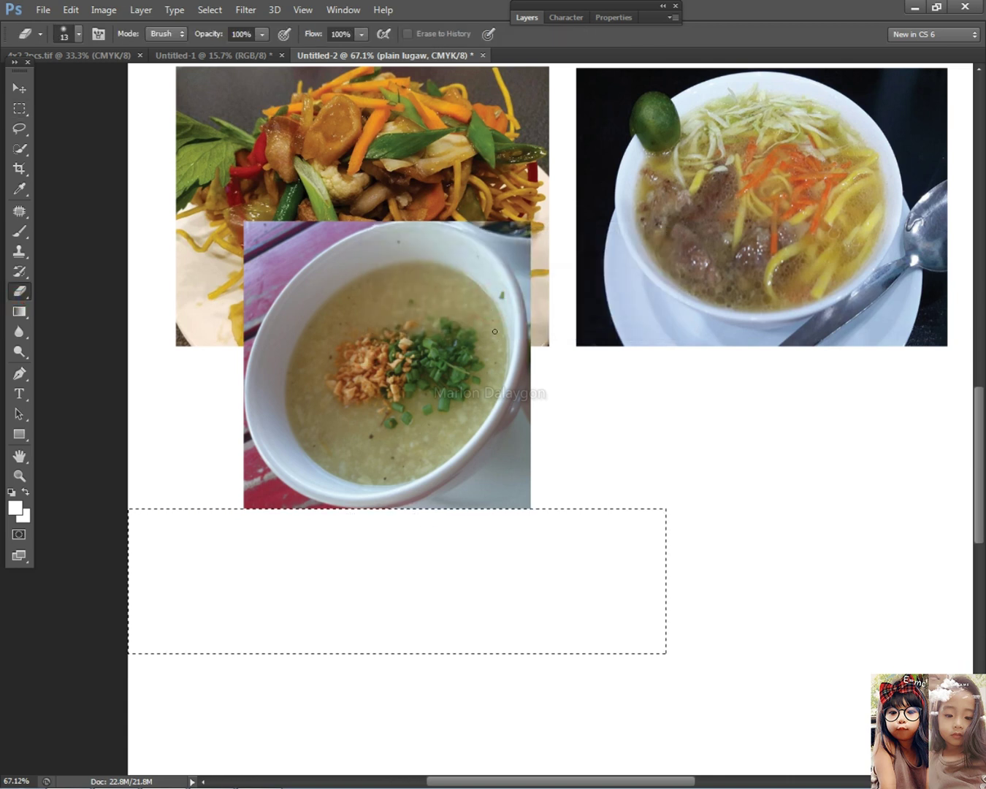
left_click(19, 108)
right_click(384, 237)
left_click(409, 248)
scroll(409, 328, "down", 1)
Step: Move the plain lugaw photo directly below the fried noodles photo, aligned with its left edge
left_click(20, 88)
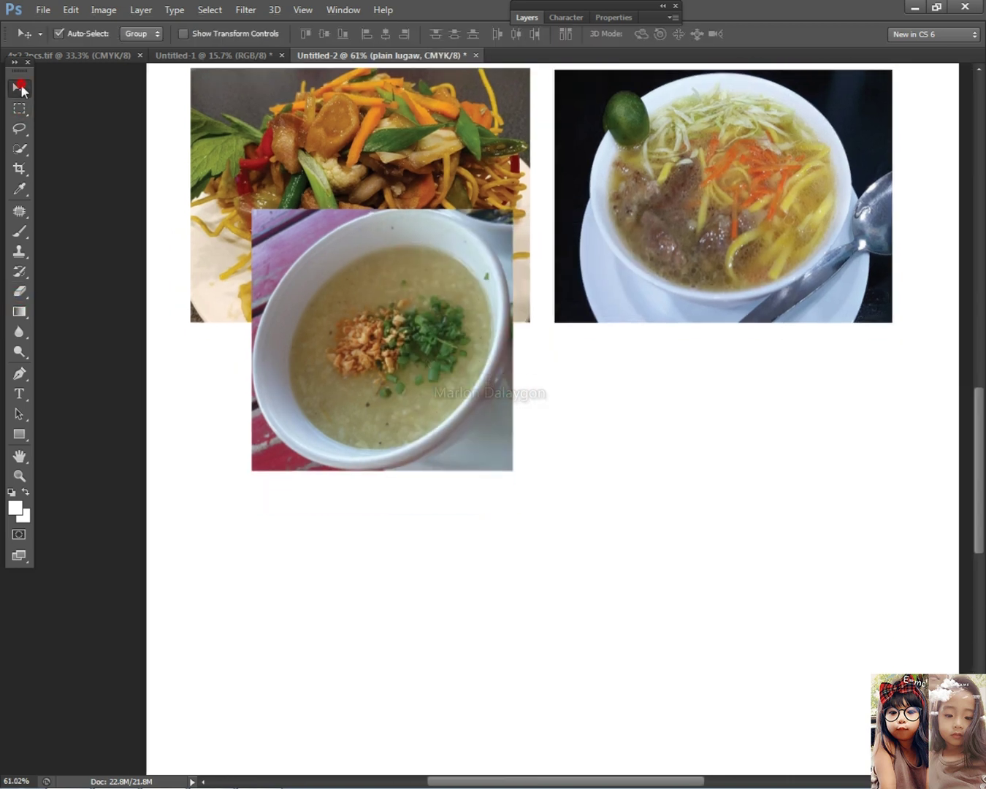
left_click_drag(471, 347, 400, 468)
key("ctrl+t")
mouse_move(462, 352)
left_mouse_down()
mouse_move(535, 555)
mouse_move(493, 590)
mouse_move(409, 627)
mouse_move(404, 614)
mouse_move(528, 363)
mouse_move(464, 323)
mouse_move(473, 348)
mouse_move(478, 341)
left_mouse_up()
key("Return")
left_click_drag(354, 372, 377, 378)
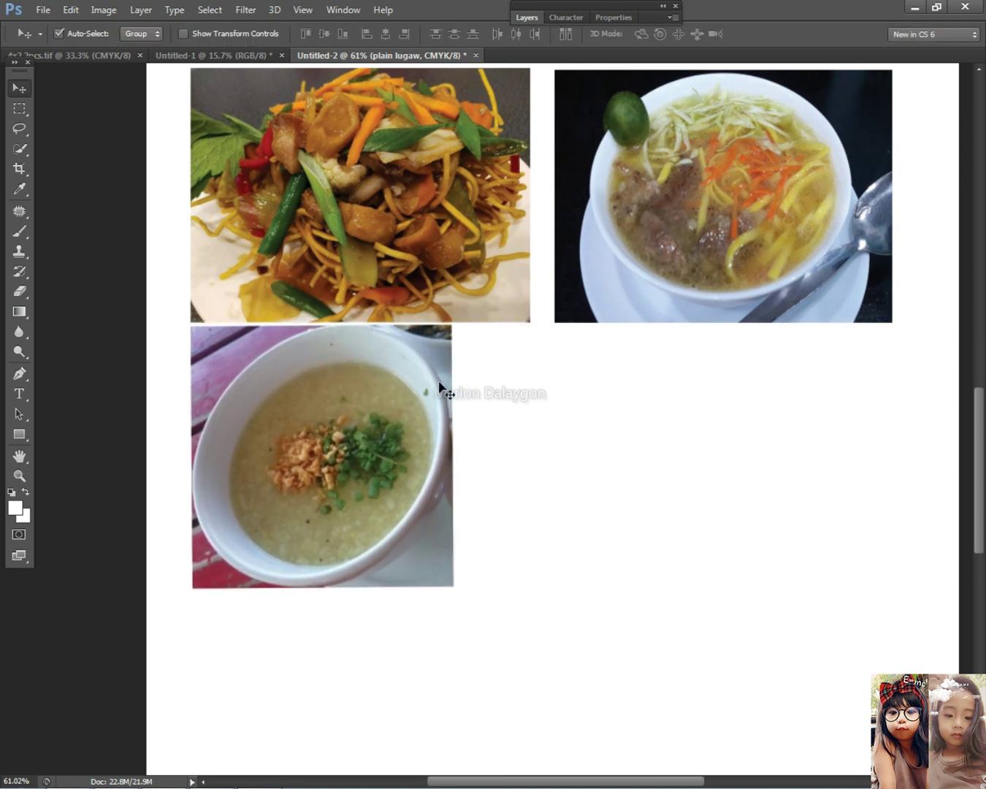
Step: Stretch the plain lugaw photo to about 130% width to match the fried noodles photo and fine-tune its size
key("ctrl+t")
left_click_drag(458, 452, 536, 460)
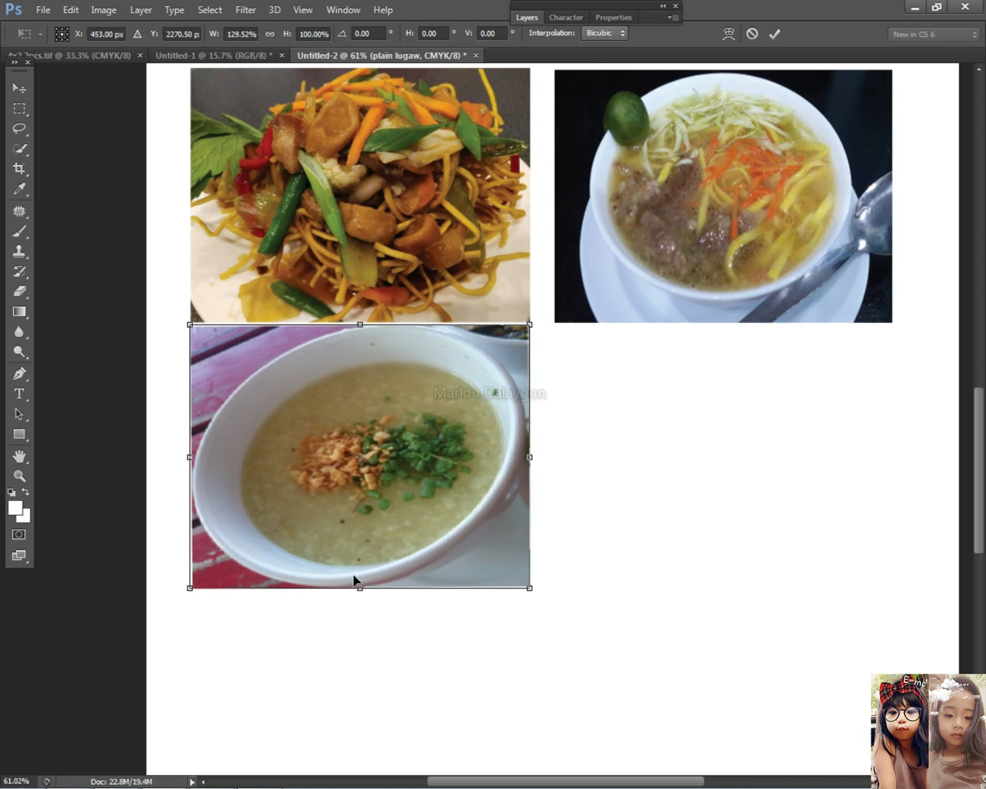
key("Return")
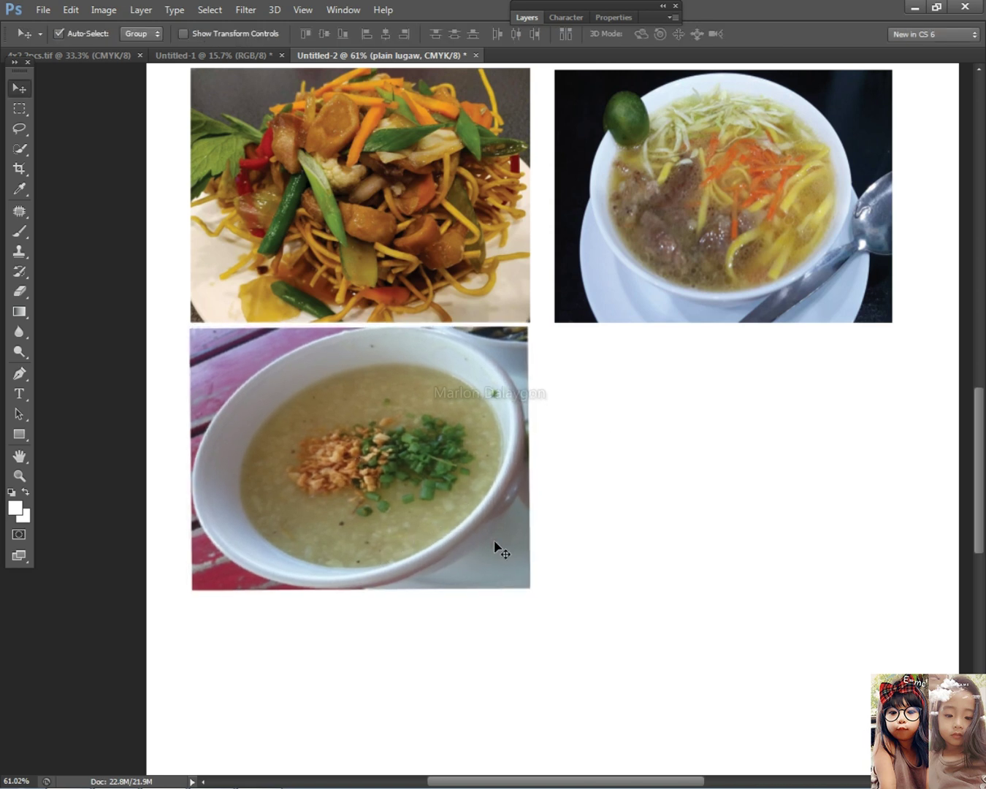
key("ctrl+t")
left_click_drag(531, 589, 531, 592)
key("Return")
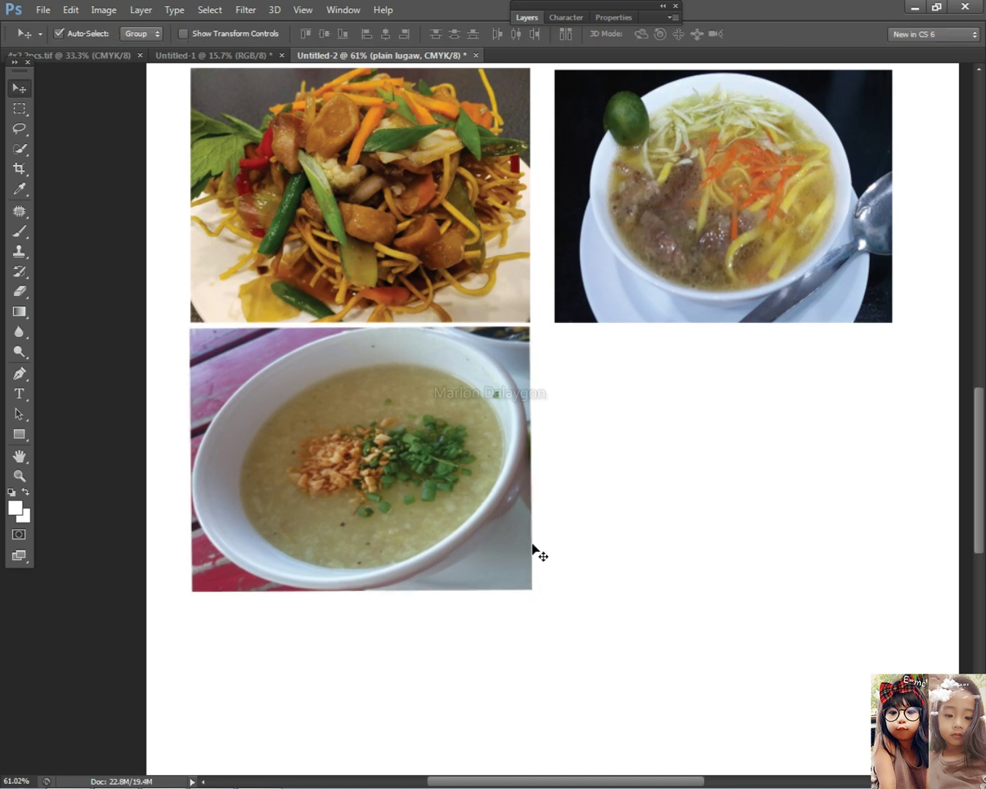
Step: Place special lomi.jpg to the right of the plain lugaw photo, below the mami pares photo
scroll(538, 490, "down", 3)
scroll(542, 482, "down", 5)
scroll(543, 483, "up", 3)
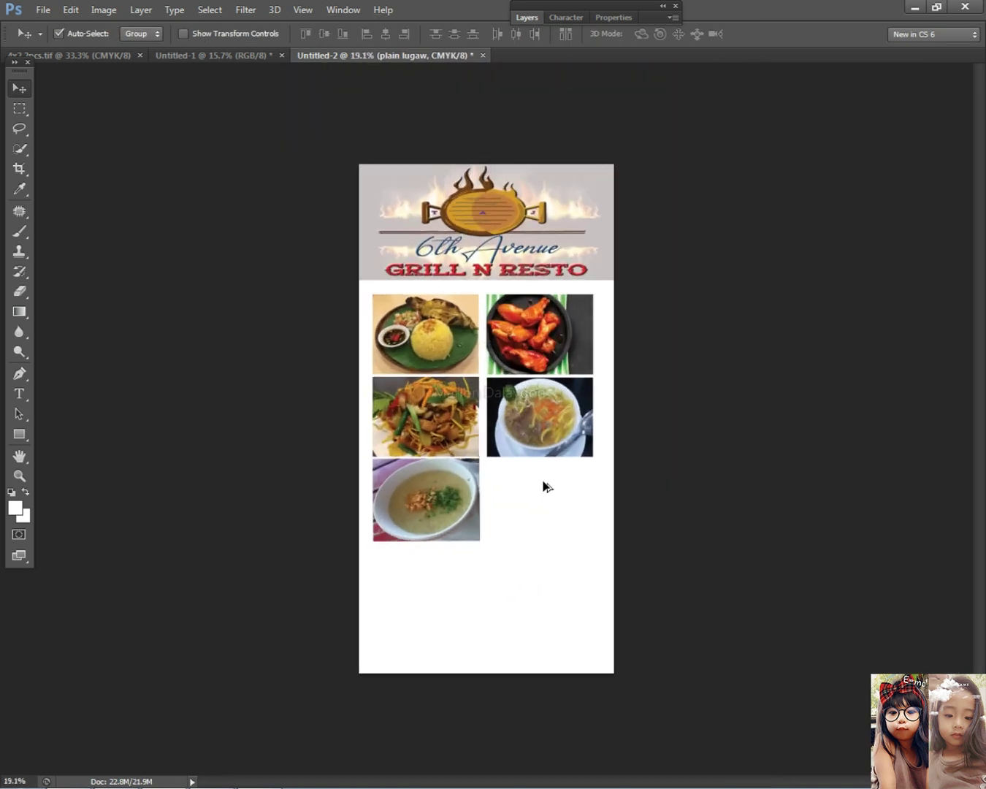
key("alt+Tab")
left_click(303, 390)
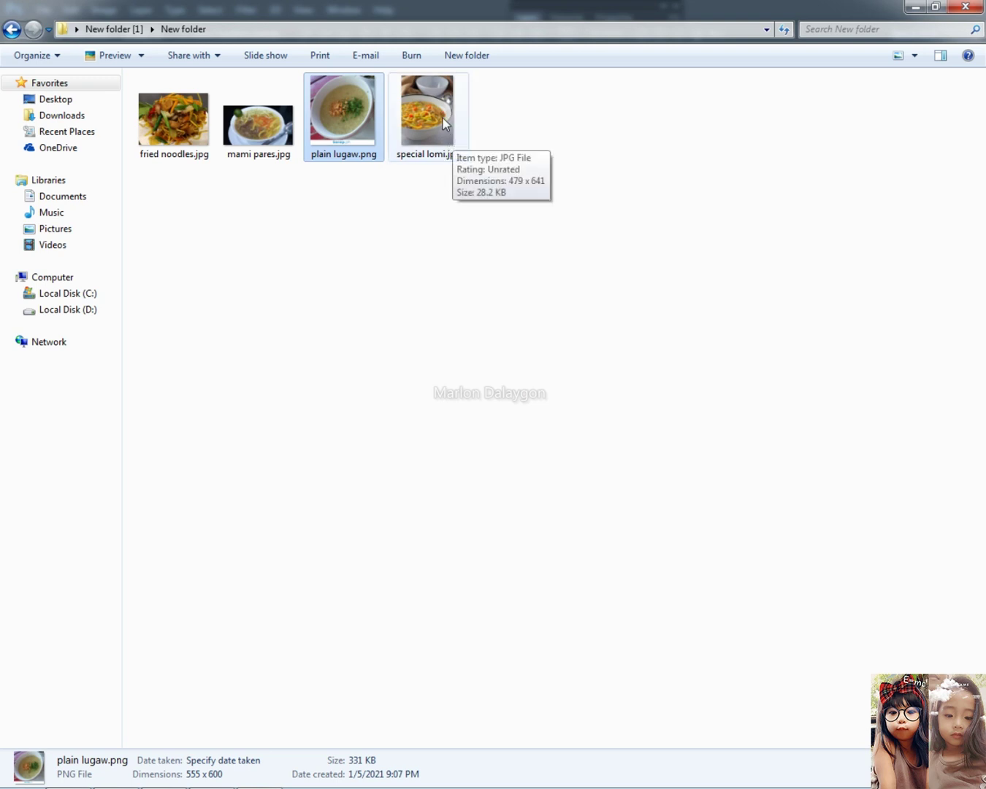
left_click_drag(440, 120, 441, 124)
left_click_drag(363, 734, 606, 591)
scroll(613, 552, "up", 5)
key("Return")
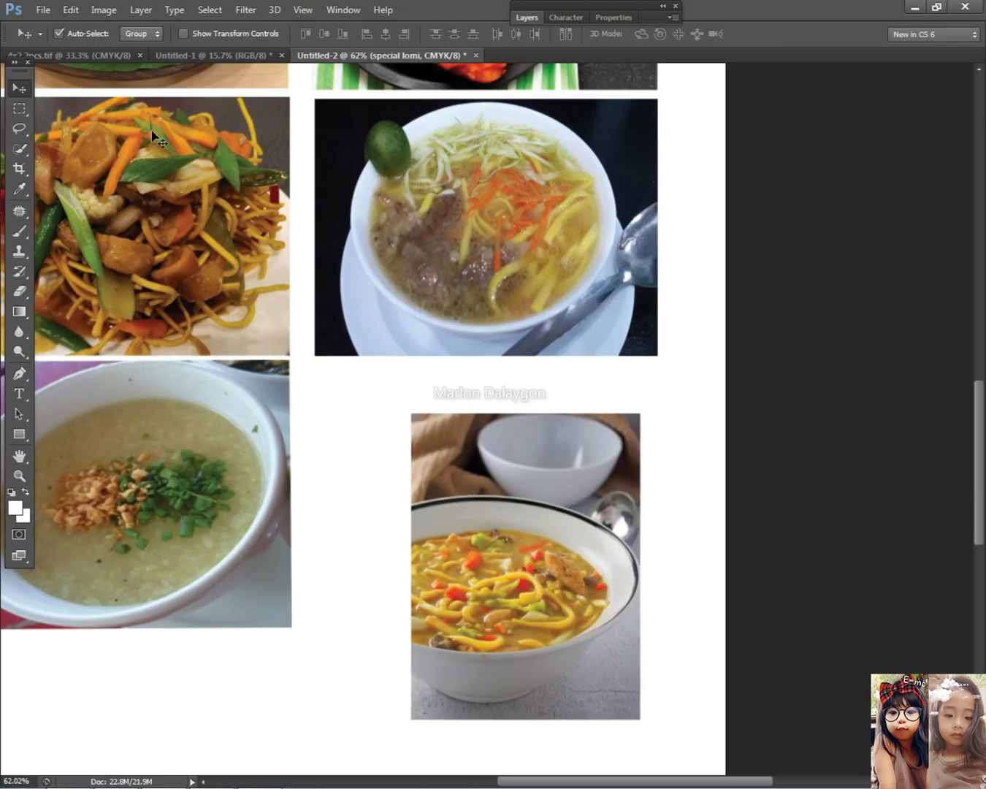
Step: Replace the special lomi photo with a pasted copy of only its front noodle bowl area
left_click(19, 108)
scroll(324, 296, "down", 2)
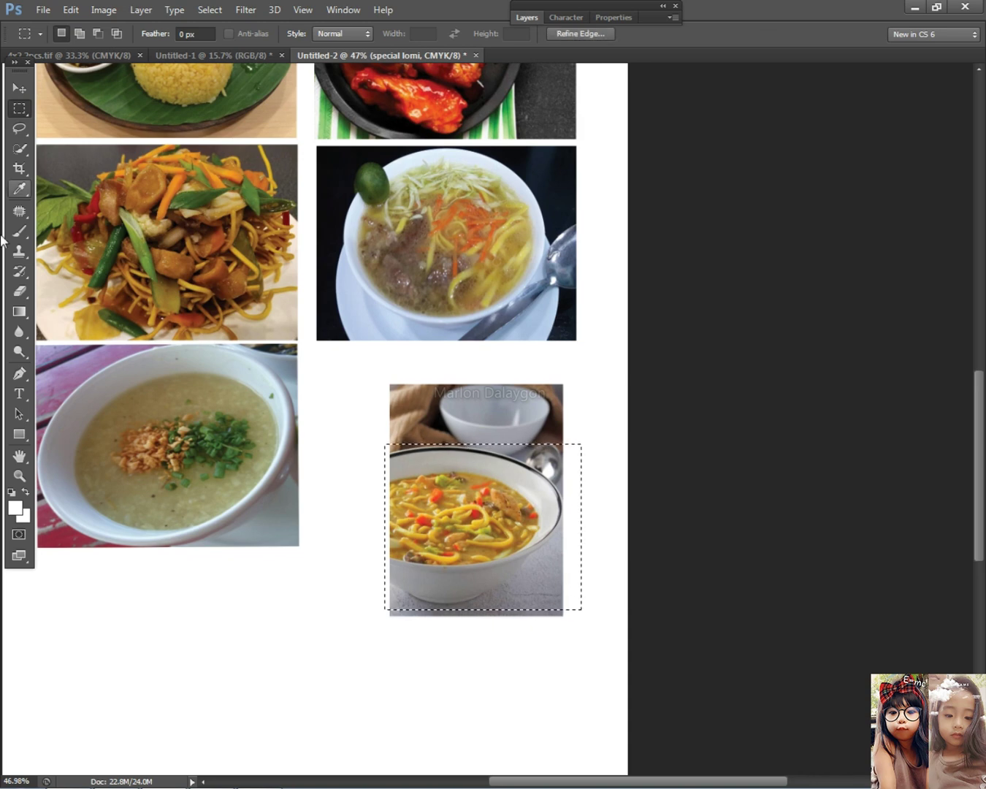
key("c")
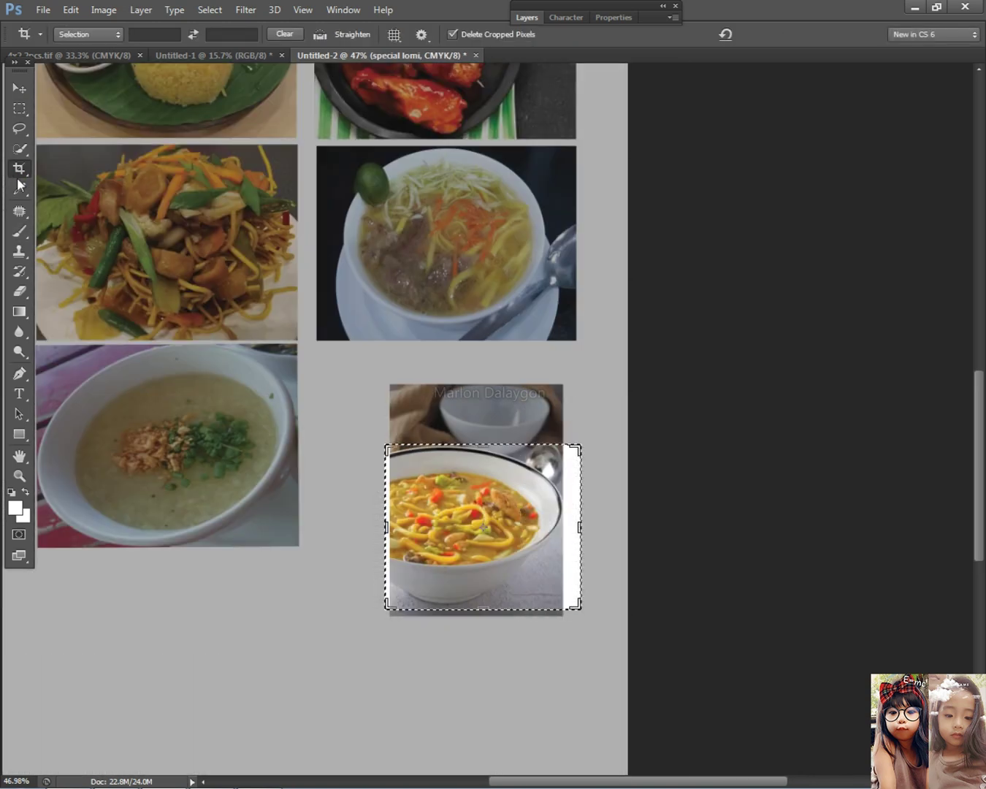
left_click(20, 291)
left_click(561, 504)
left_click(485, 315)
left_click(21, 89)
key("Delete")
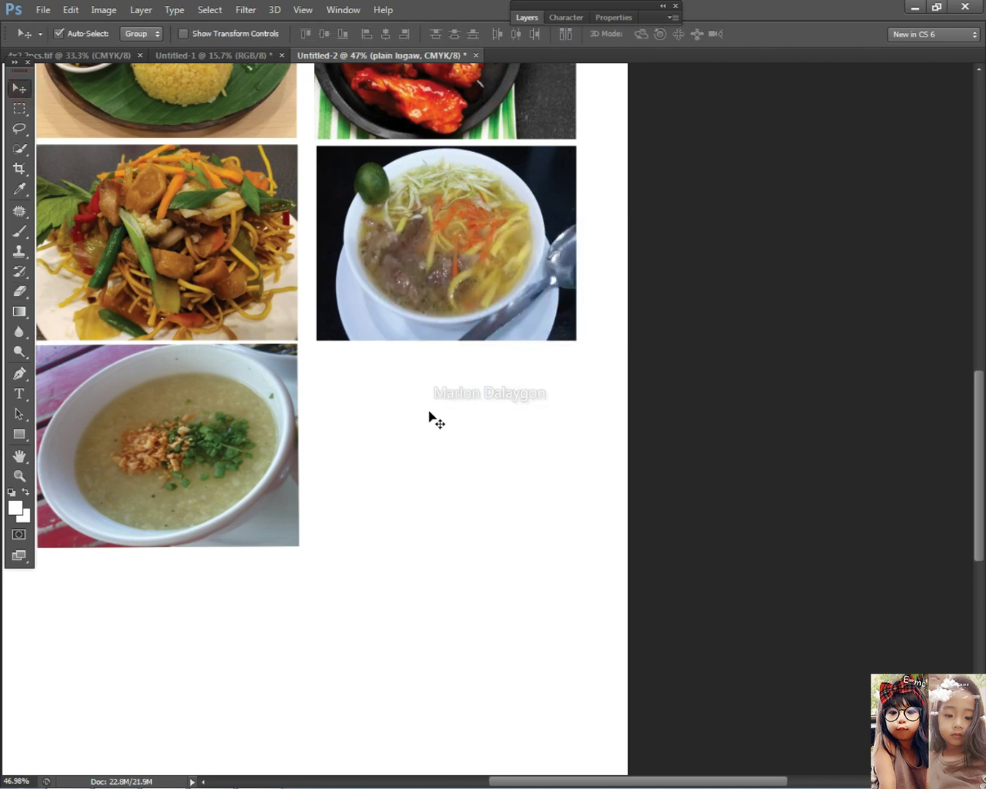
key("ctrl+v")
Step: Move the cropped lomi photo directly below mami pares and stretch it to about 150% width and 123% height to fill the grid cell
left_click_drag(485, 419, 401, 421)
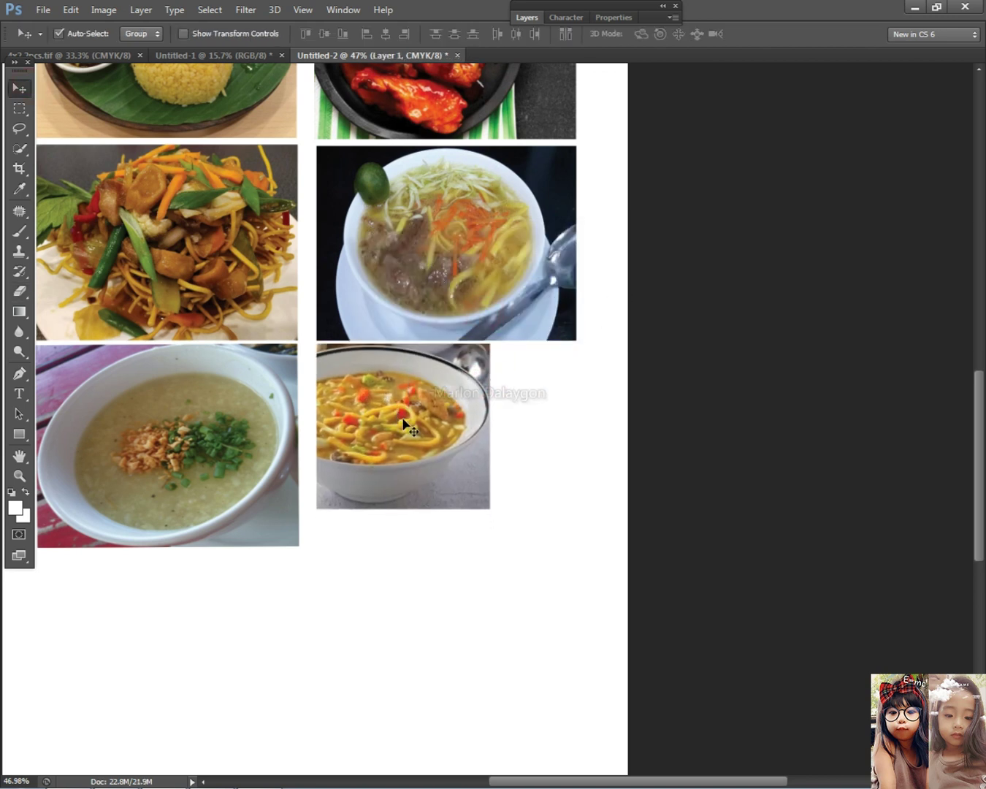
key("ctrl+t")
left_click_drag(512, 527, 532, 542)
left_click_drag(534, 444, 580, 450)
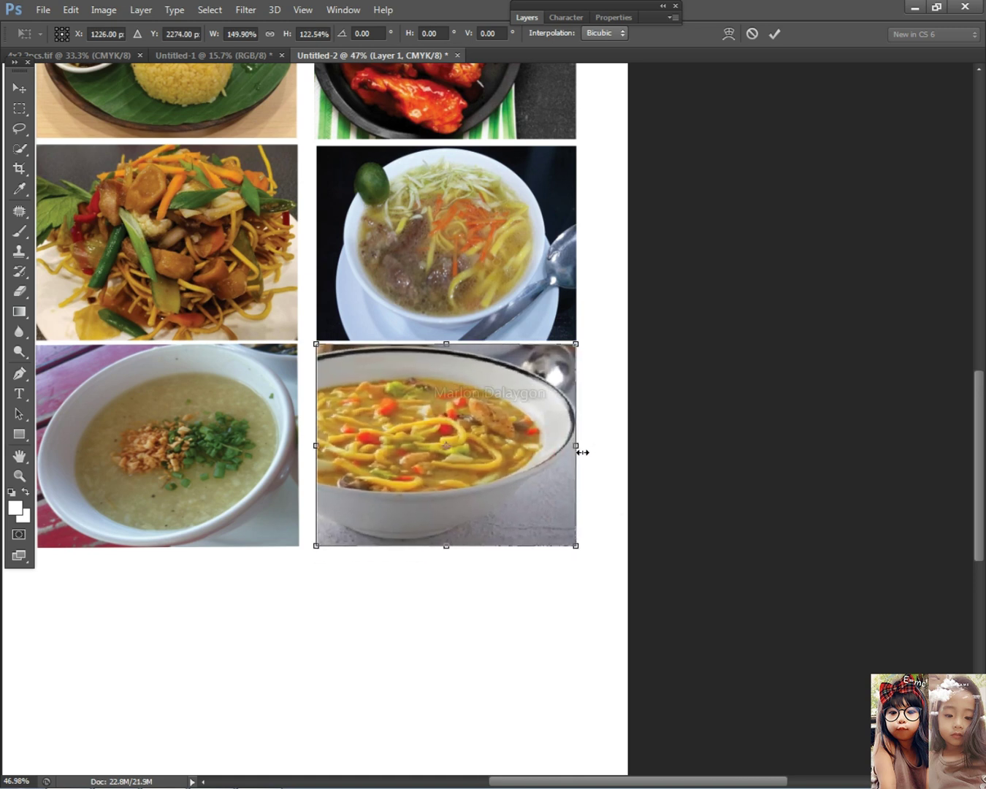
key("Return")
Step: Place the beef pares photo from the parent folder just below the plain lugaw photo, aligned near its left edge
scroll(556, 464, "down", 3)
scroll(562, 467, "down", 3)
scroll(572, 496, "up", 5)
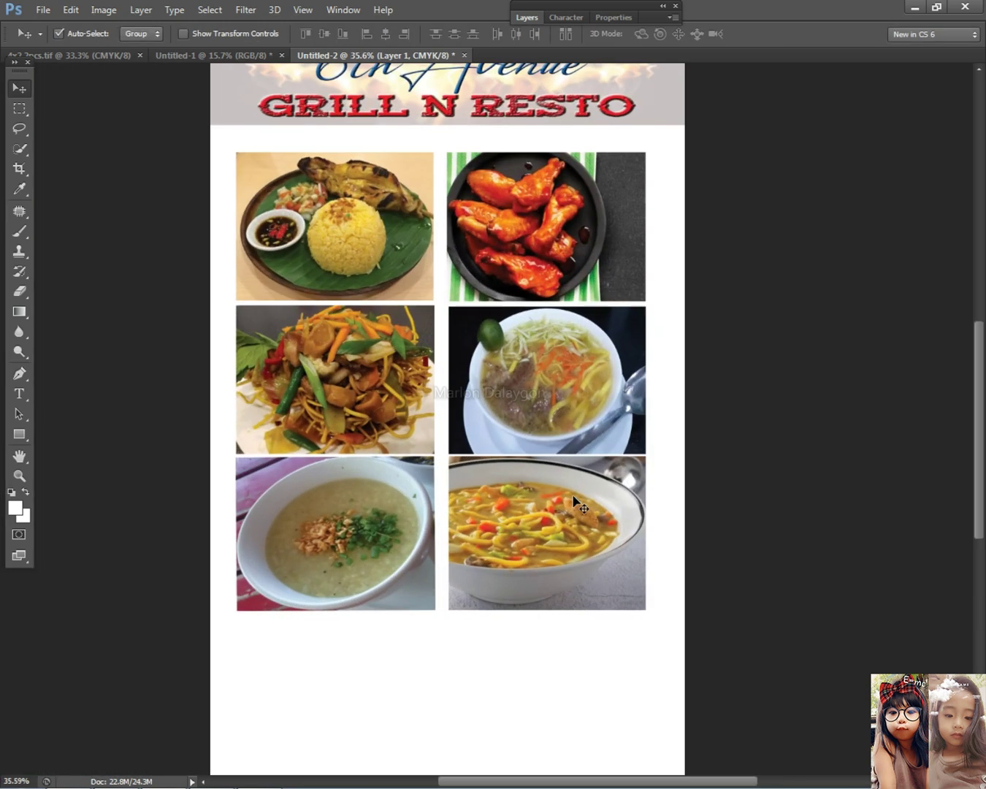
key("alt+Tab")
left_click(320, 395)
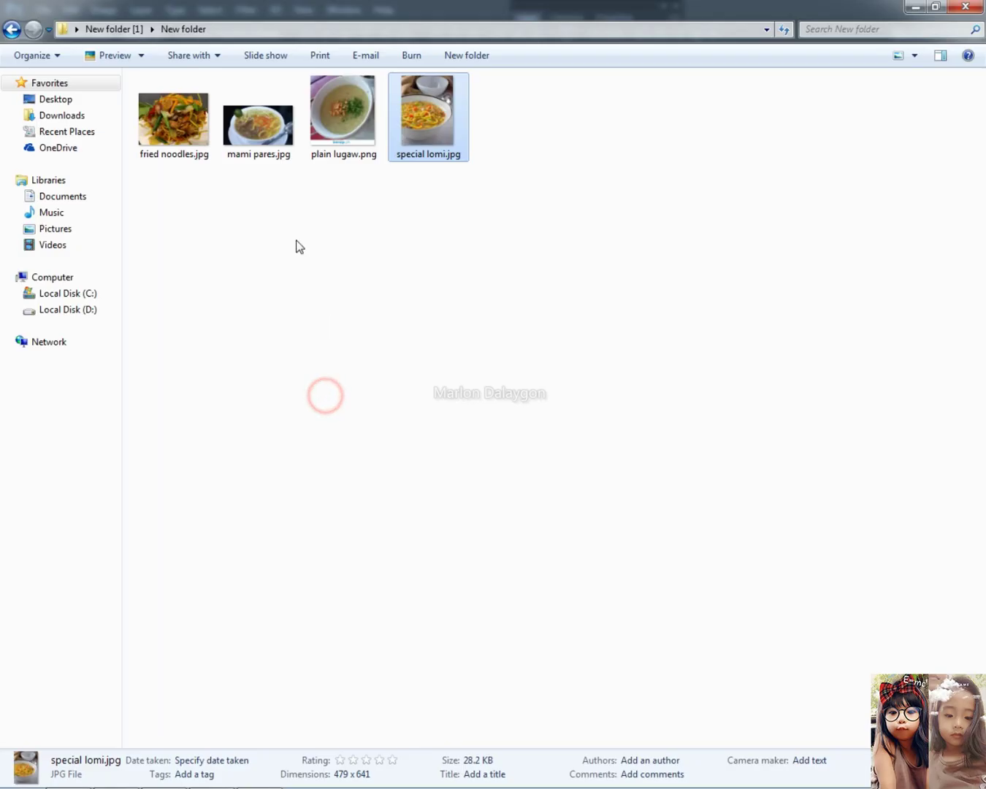
left_click(12, 30)
left_click_drag(878, 229, 400, 551)
left_click_drag(523, 414, 397, 663)
scroll(408, 669, "up", 6)
scroll(424, 661, "up", 1)
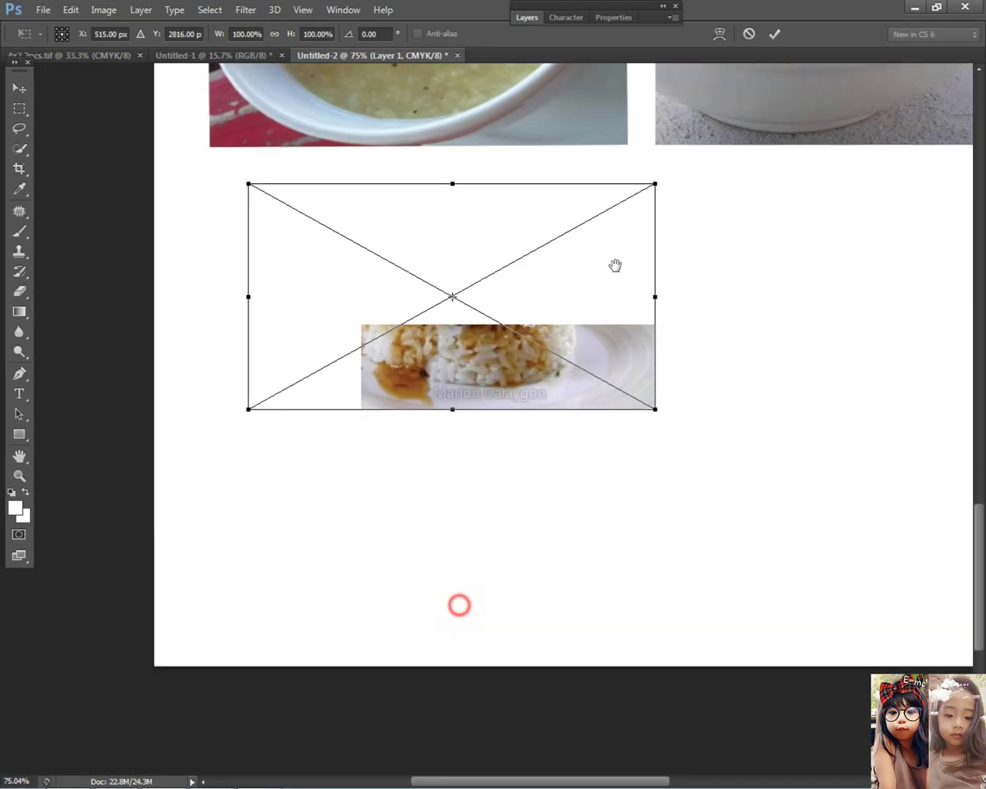
left_click_drag(578, 260, 541, 237)
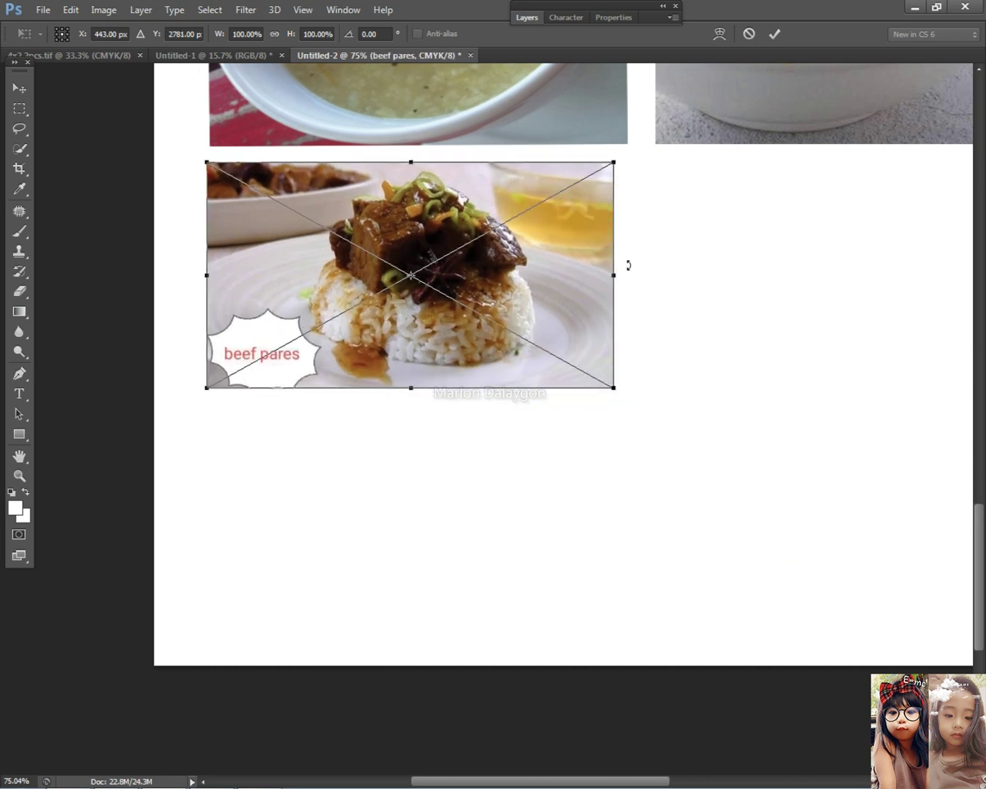
Step: Stretch the beef pares photo to the plain lugaw photo's width and increase its height
left_click_drag(616, 276, 626, 272)
left_click_drag(416, 387, 415, 430)
key("Return")
scroll(409, 430, "down", 3)
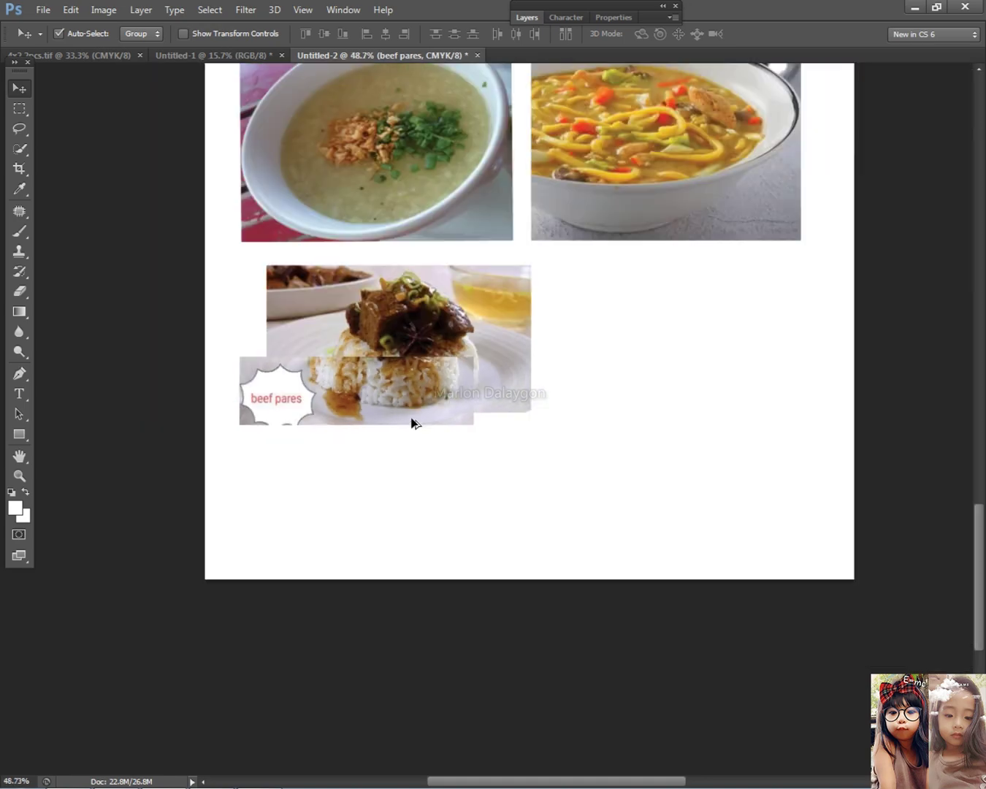
Step: Place the goto unli lugaw photo from the picture folder beside the beef pares photo, directly below the lomi photo
key("alt+Tab")
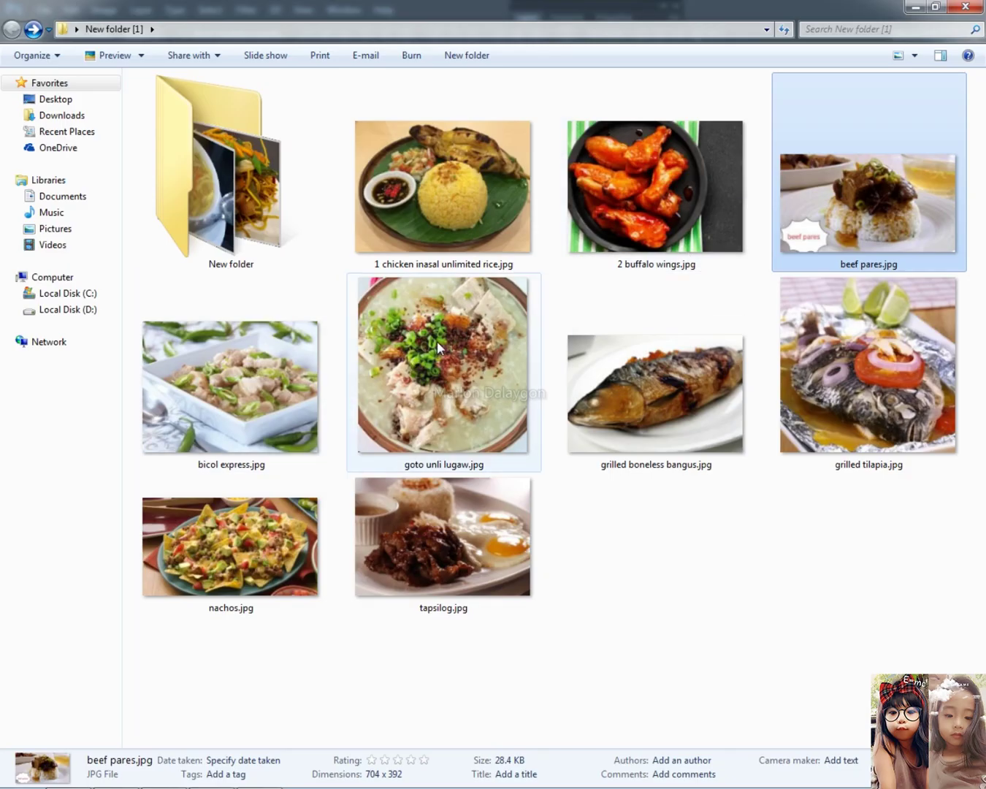
left_click_drag(444, 340, 621, 424)
scroll(577, 448, "up", 3)
scroll(577, 448, "up", 2)
scroll(578, 450, "down", 5)
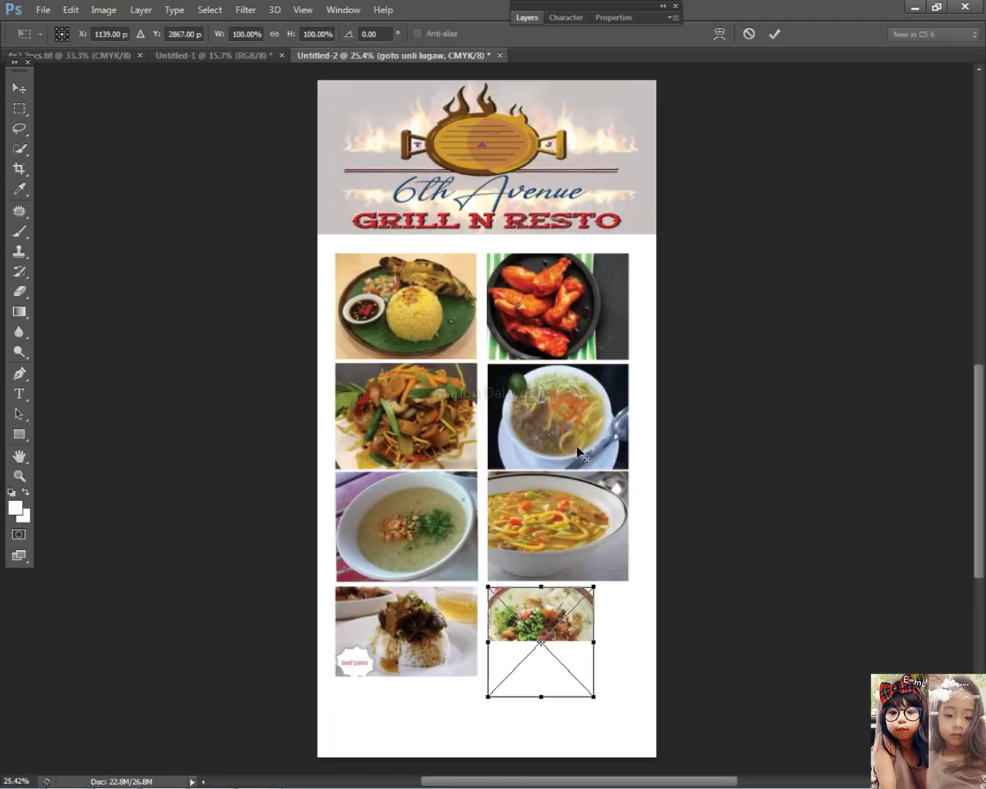
scroll(561, 463, "up", 2)
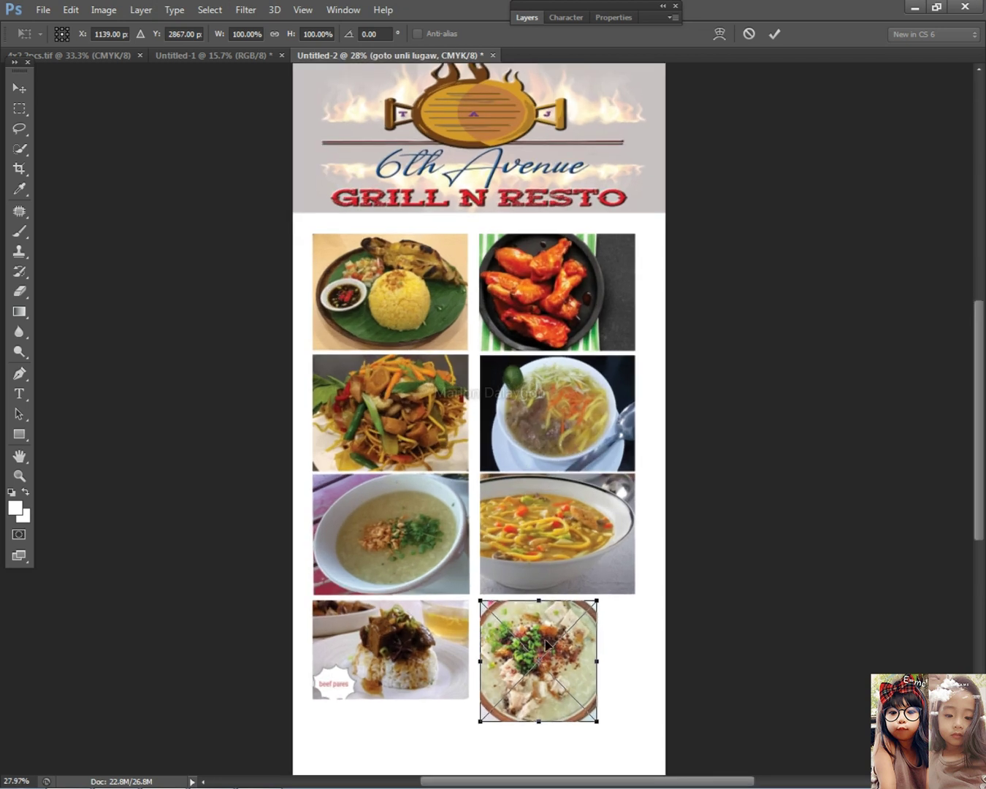
Step: Stretch the goto unli lugaw photo to about 132% width and reduce its height to match the beef pares photo
left_click_drag(598, 659, 637, 654)
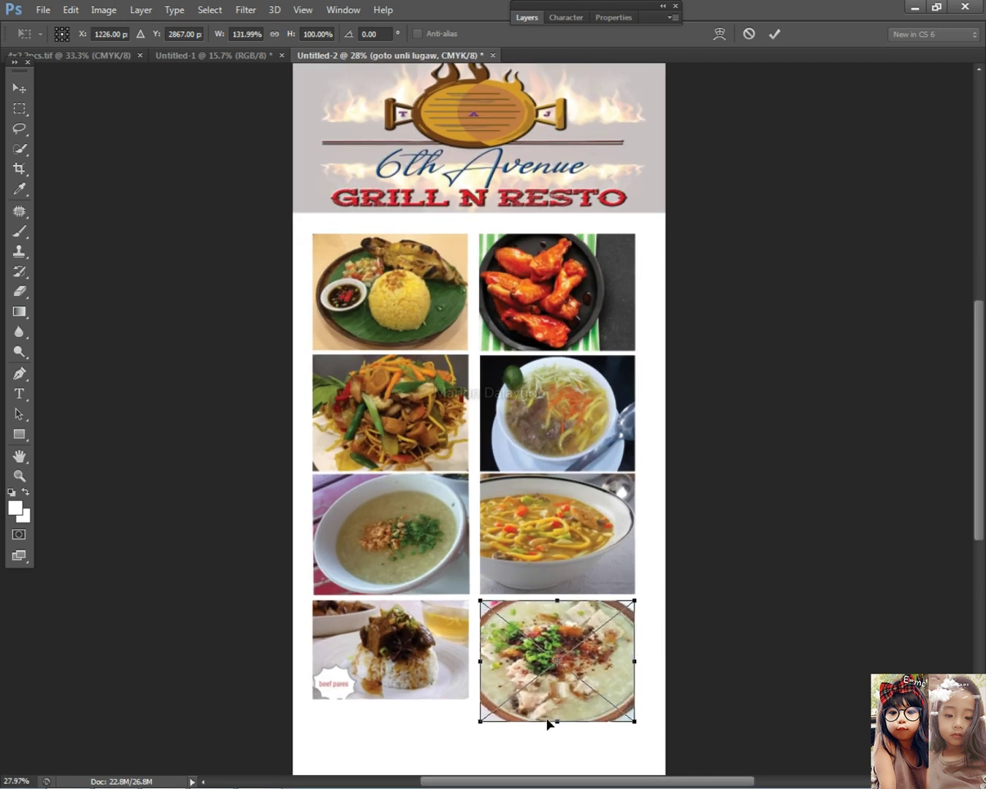
left_click_drag(559, 720, 566, 693)
key("Return")
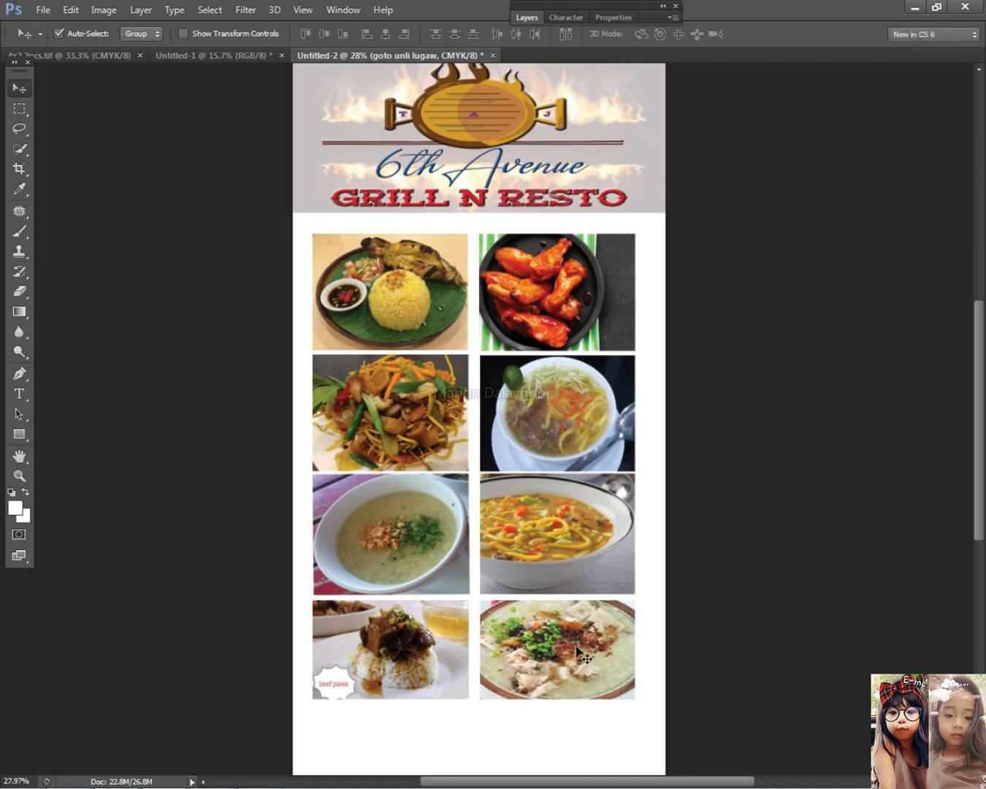
Step: Move the plain lugaw photo down out of its cell and put the lomi photo in its place in the left column
scroll(599, 657, "up", 1)
mouse_move(554, 525)
left_mouse_down()
mouse_move(453, 771)
mouse_move(573, 553)
mouse_move(555, 525)
left_mouse_up()
right_click(297, 523)
left_click(387, 537)
left_click_drag(387, 537, 401, 739)
right_click(379, 666)
left_click(395, 678)
right_click(555, 545)
left_click(566, 552)
left_click_drag(562, 545, 352, 544)
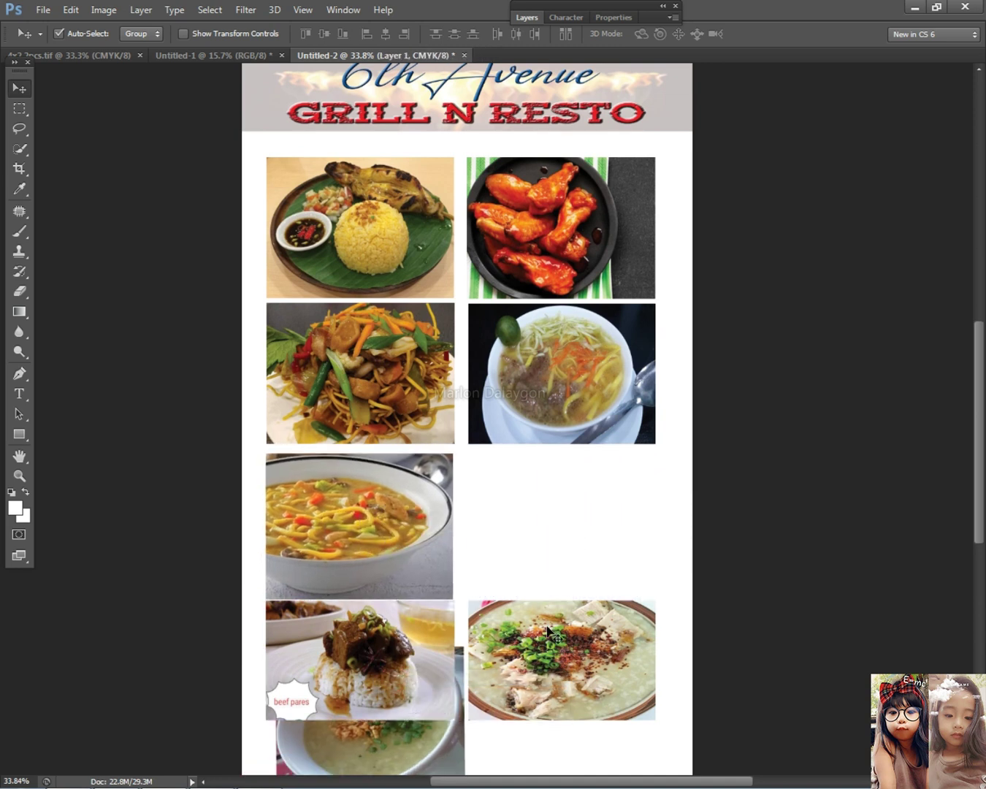
Step: Move the goto unli lugaw photo up beside the lomi photo, into the empty cell below mami pares
left_click_drag(573, 648, 585, 514)
key("Up")
key("Up")
key("Up")
key("Up")
key("Up")
key("Up")
key("Up")
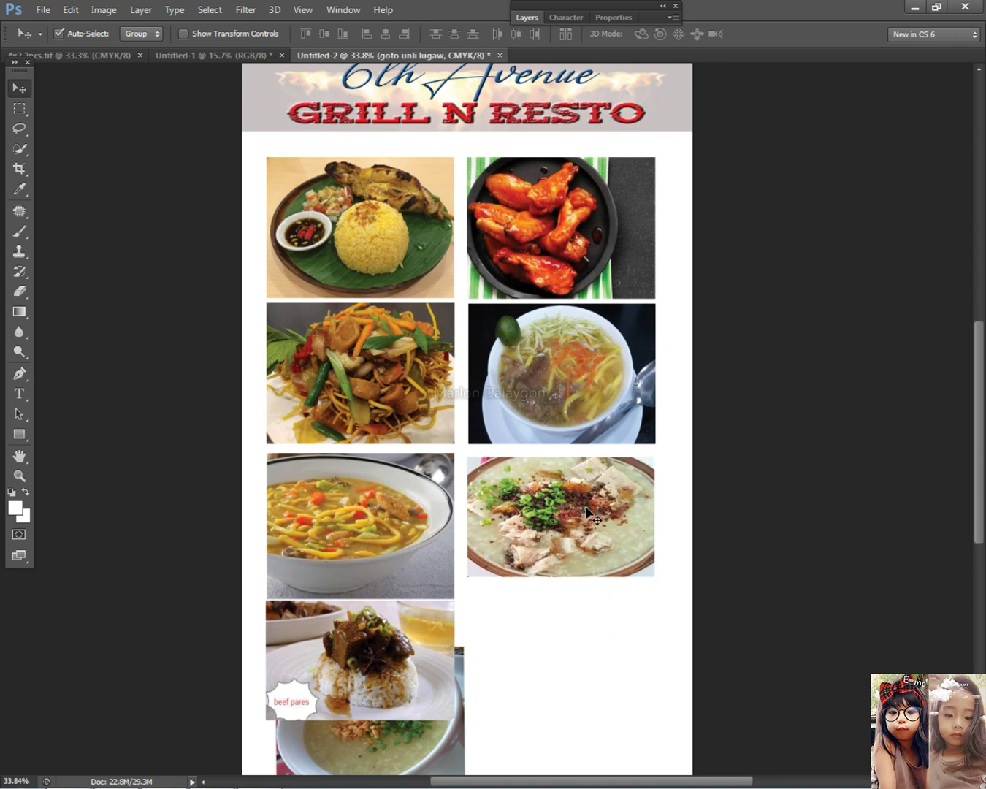
scroll(583, 599, "up", 6)
left_click_drag(556, 565, 578, 433)
key("Up")
key("Up")
key("Up")
key("Up")
key("Up")
key("Up")
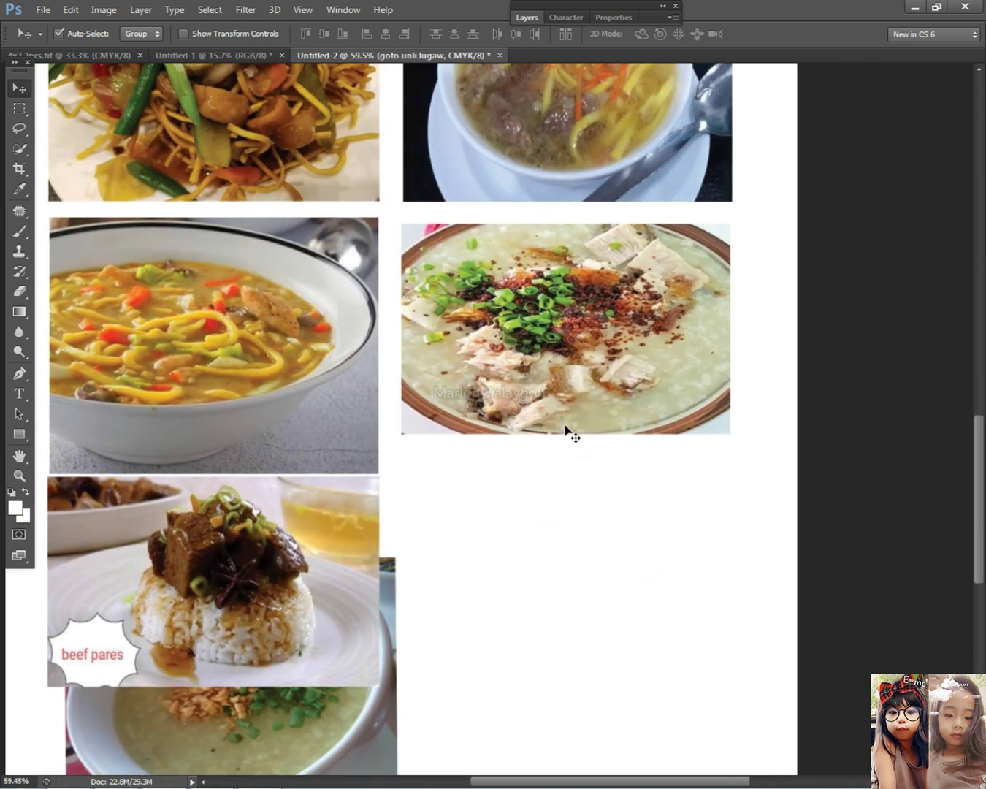
Step: Increase the goto unli lugaw photo's height until its lower edge lines up with the lomi photo
key("ctrl+t")
left_click_drag(576, 436, 579, 478)
key("Return")
scroll(580, 474, "down", 3)
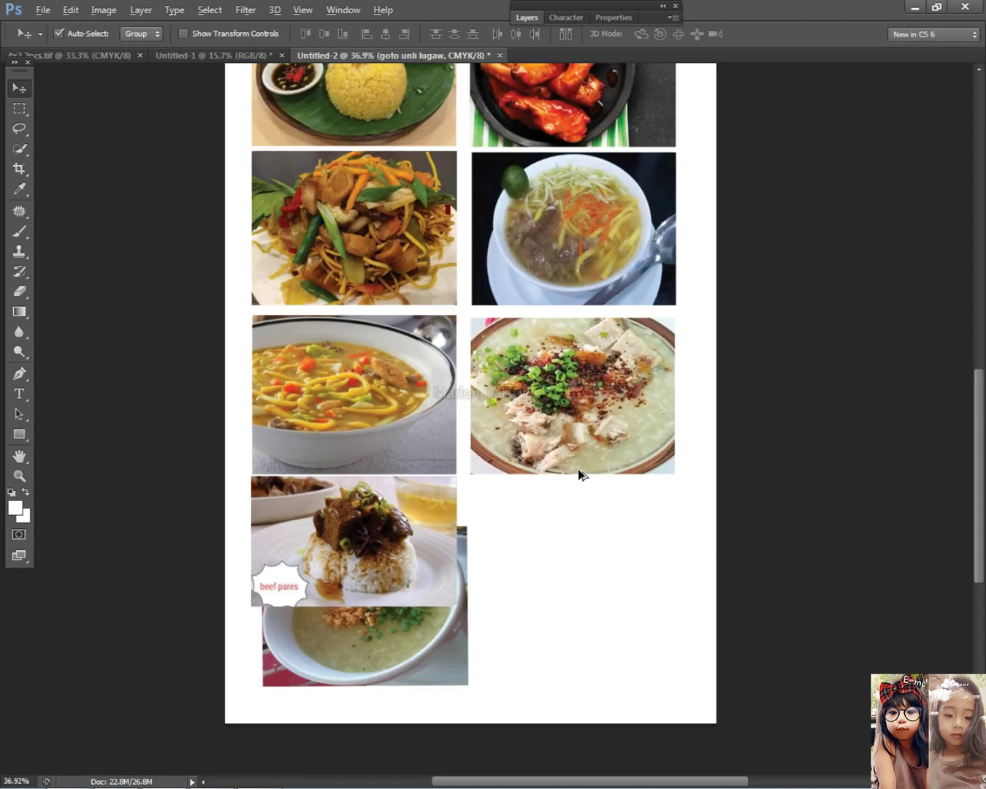
Step: Pull the plain lugaw photo aside and move the beef pares photo to the right column, directly below goto unli lugaw
right_click(371, 627)
left_click(372, 627)
left_click_drag(372, 626, 487, 659)
left_click(376, 562)
left_click_drag(377, 563, 578, 556)
key("shift+Up")
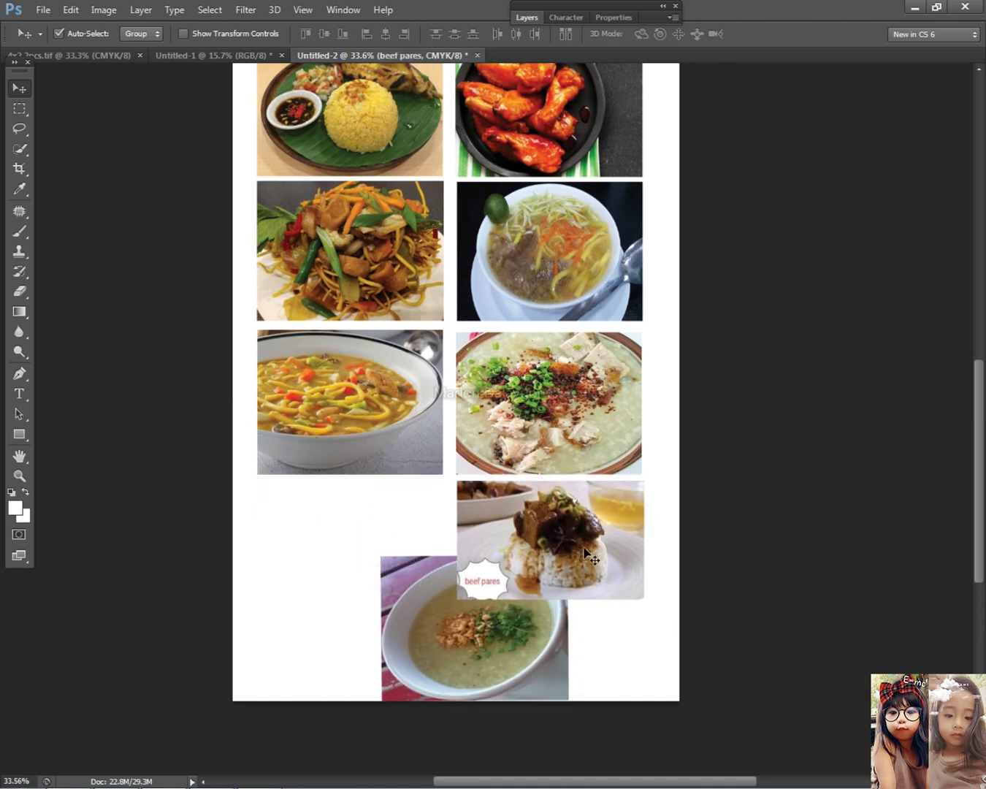
key("shift+Left")
Step: Move the plain lugaw photo into the left column directly below the lomi photo
right_click(450, 634)
left_click(472, 644)
left_click_drag(471, 644, 373, 581)
key("shift+Up")
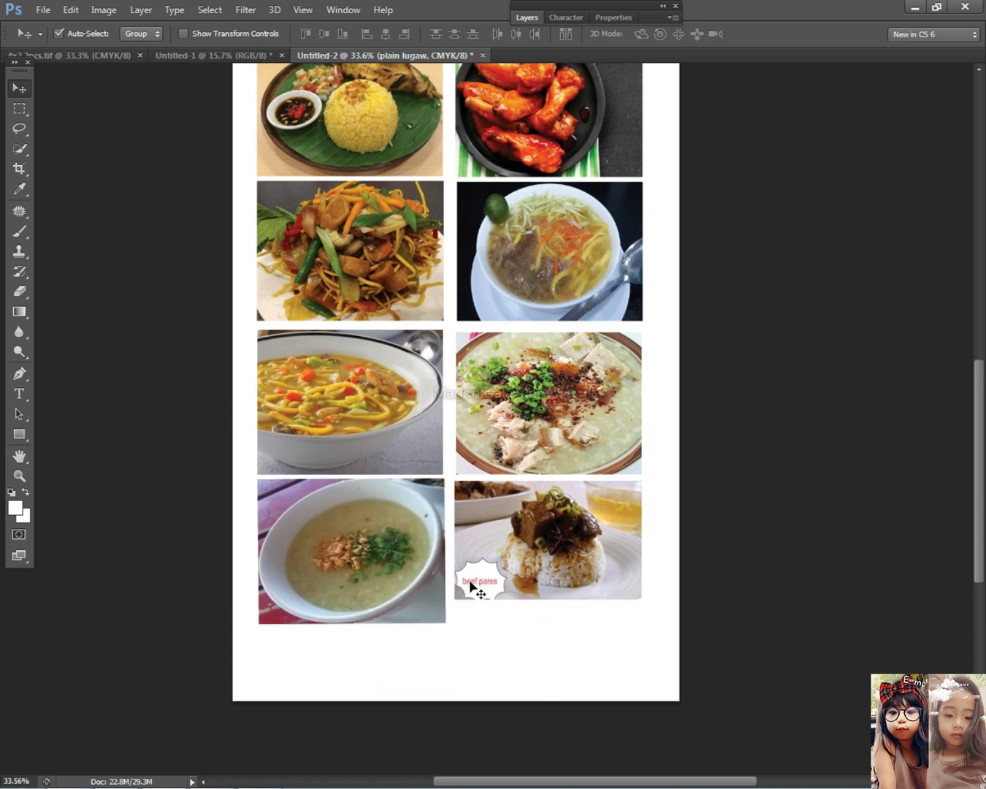
Step: Reduce the plain lugaw photo's height to about 87% and narrow it slightly to match the lomi photo's width
scroll(467, 595, "up", 1)
key("ctrl+t")
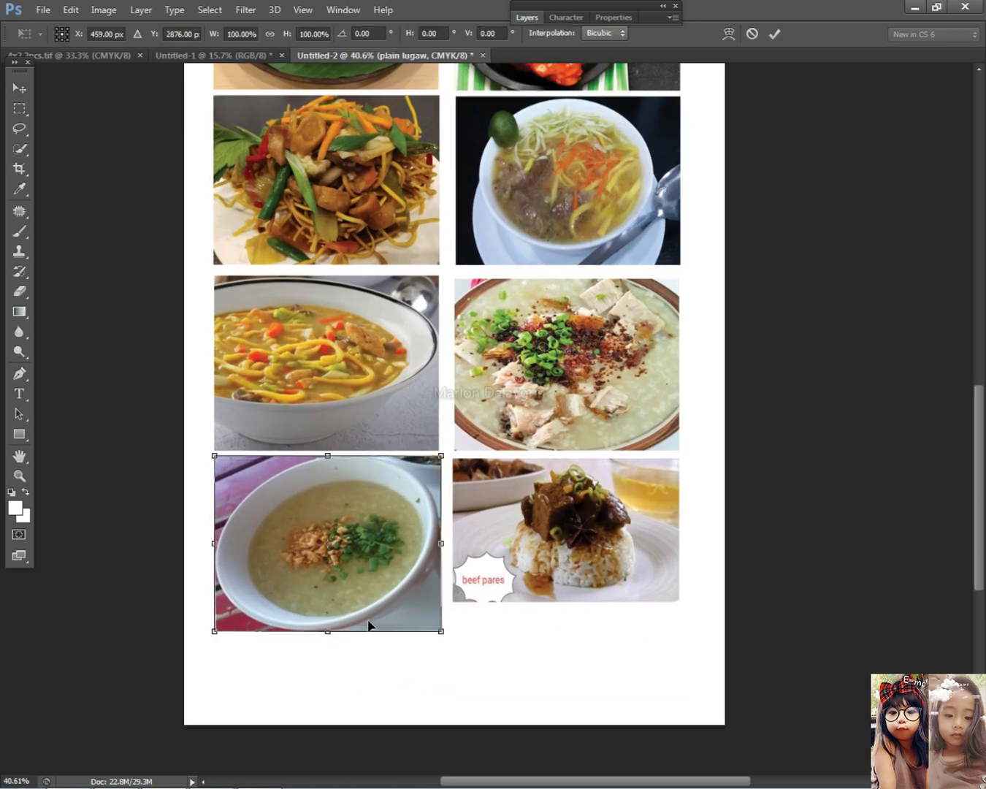
mouse_move(337, 637)
left_mouse_down()
mouse_move(341, 603)
mouse_move(341, 614)
left_mouse_up()
key("Up")
key("Up")
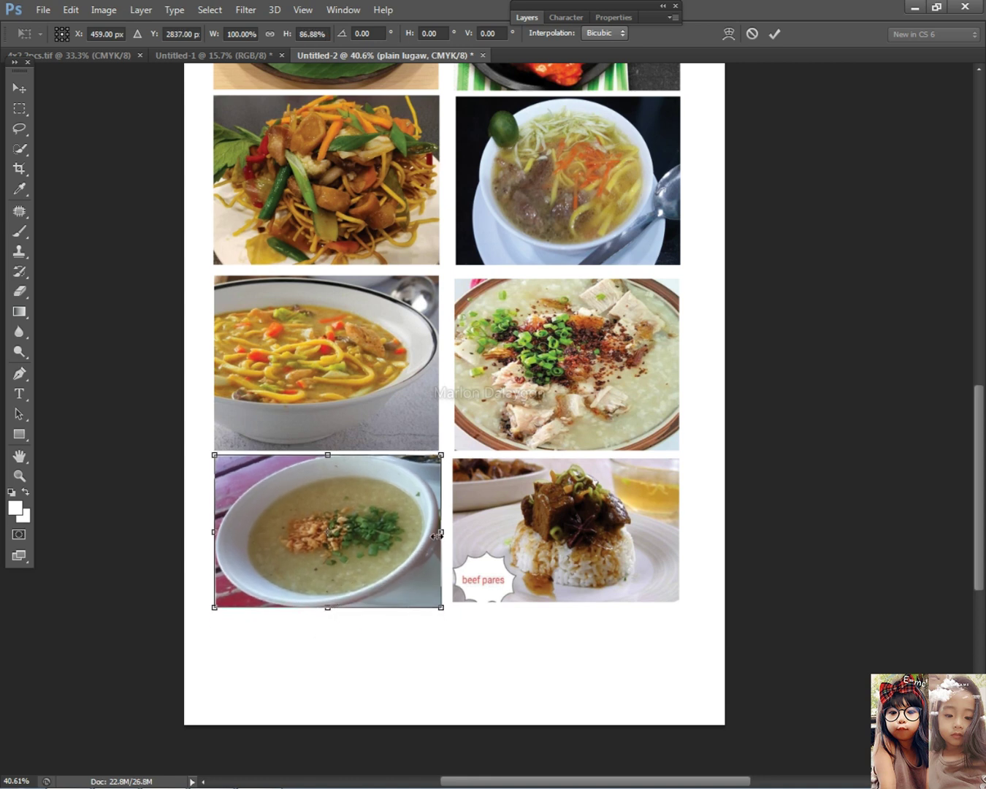
left_click_drag(438, 533, 436, 532)
key("Return")
Step: Increase the beef pares photo's height to about 122% so its lower edge aligns with the plain lugaw photo
right_click(539, 529)
left_click(545, 532)
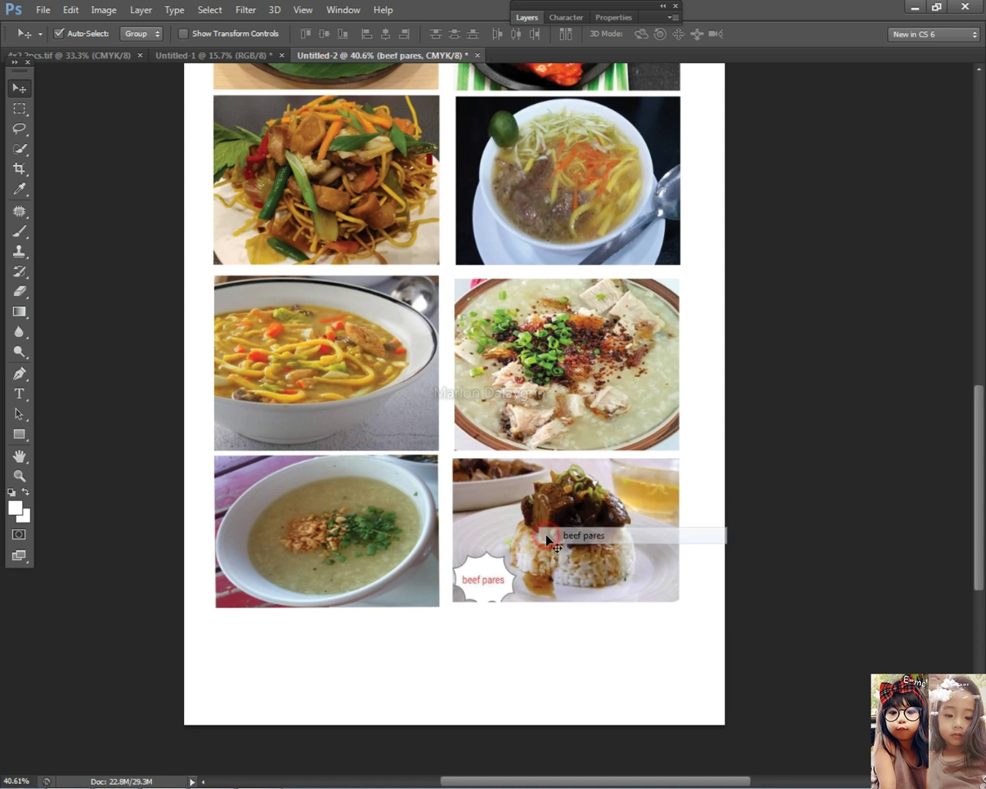
key("ctrl+t")
left_click_drag(570, 607, 570, 613)
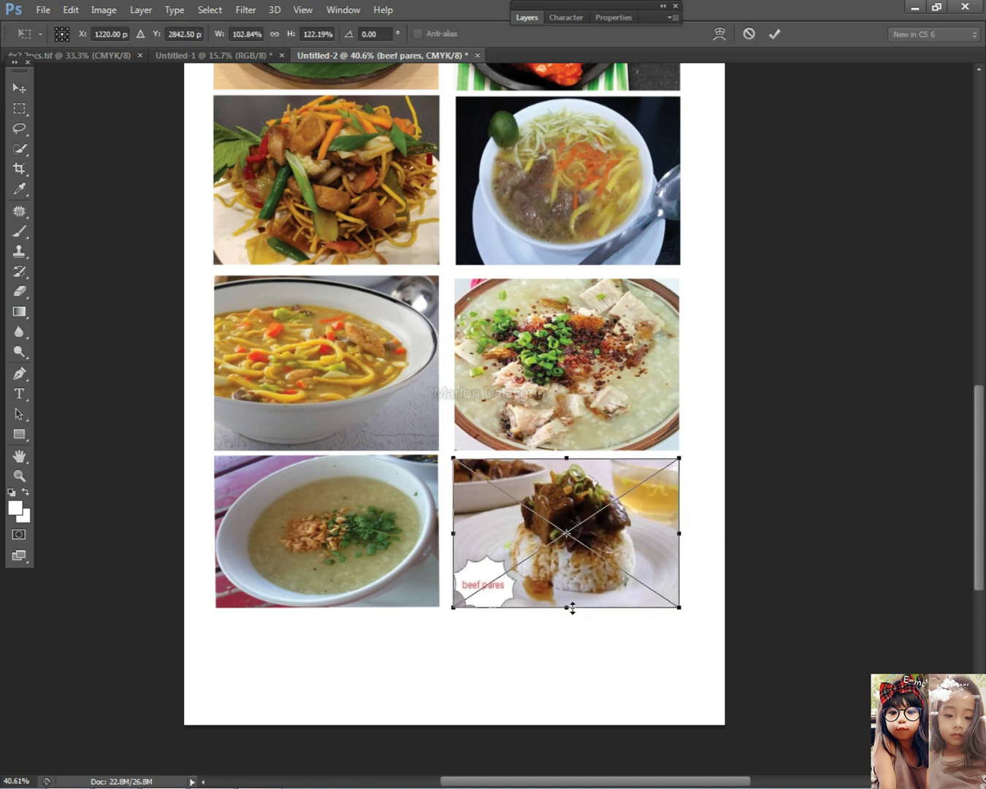
key("Return")
scroll(599, 564, "down", 3)
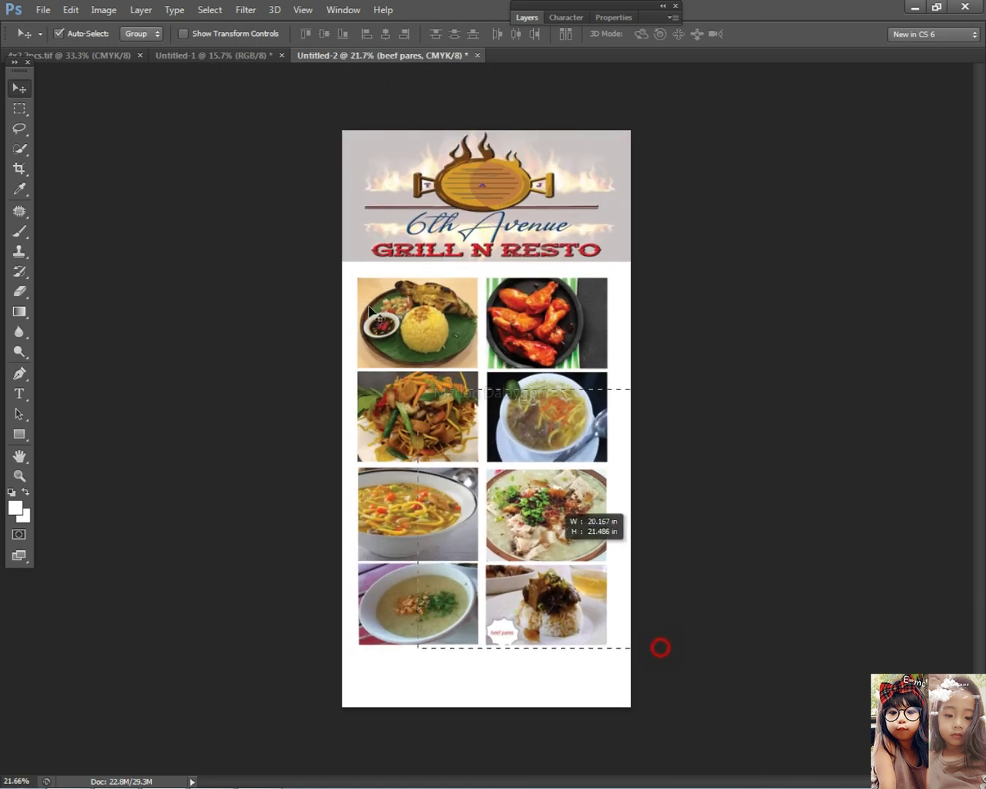
Step: Scale all eight food photos together to about 89% and move the grid up closer to the banner
left_click_drag(341, 270, 341, 271)
key("ctrl+t")
left_click_drag(605, 642, 572, 591)
left_click_drag(521, 437, 527, 422)
left_click_drag(572, 589, 586, 598)
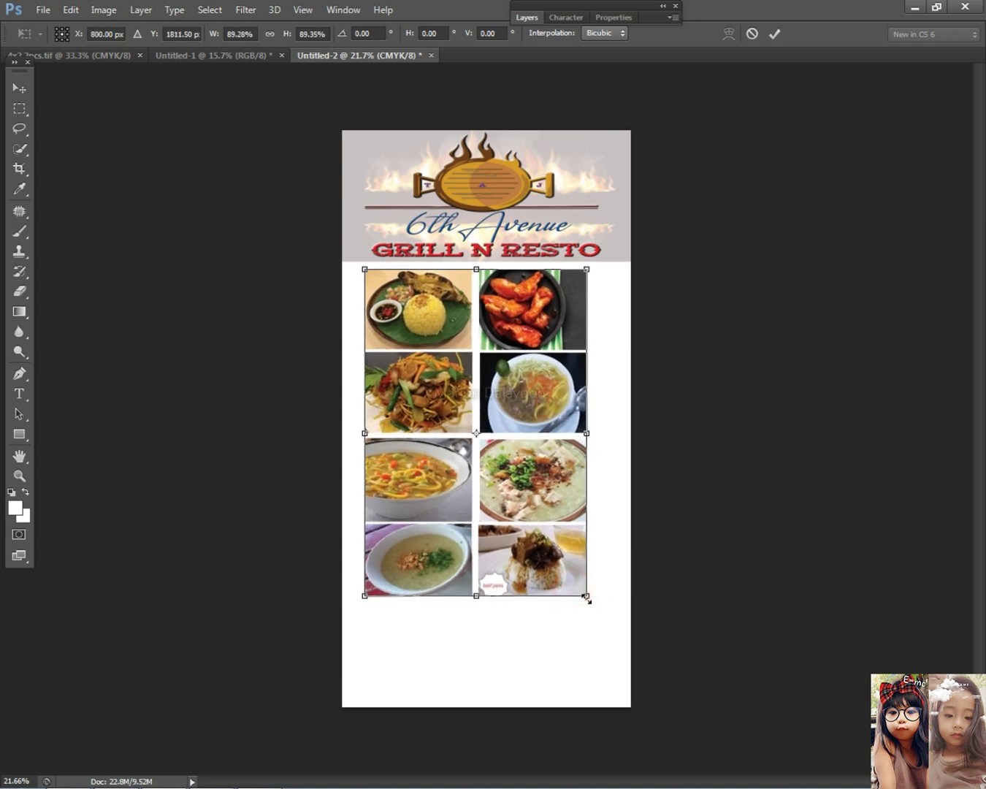
Step: Shift the right column of food photos outward to widen the gap between the two columns
left_click_drag(577, 317, 584, 321)
key("shift+Up")
key("shift+Up")
Step: Nudge the second, third and fourth rows of food photos down to widen the gaps between rows
left_click_drag(344, 475, 333, 486)
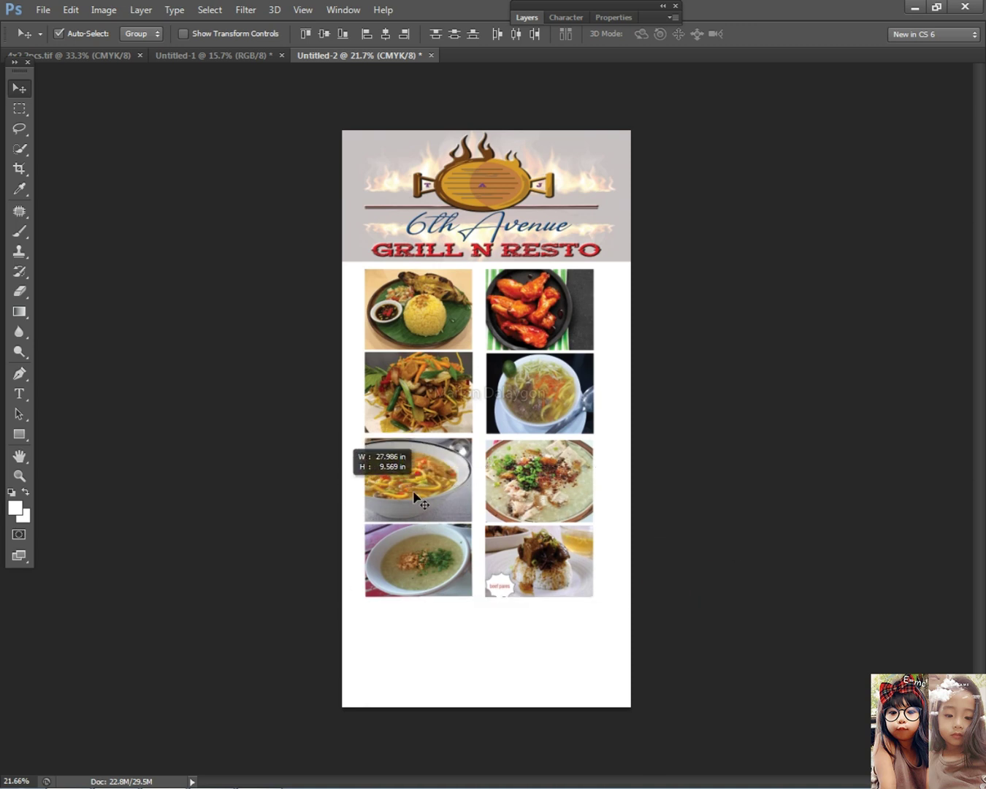
key("shift+Down")
left_click_drag(684, 609, 510, 570)
key("shift+Down")
key("shift+Down")
left_click_drag(373, 376, 371, 375)
key("shift+Down")
Step: Nudge the first row of photos slightly up and shift the food photos slightly to the right
left_click(655, 500)
left_click_drag(305, 293, 305, 291)
key("shift+Up")
key("shift+Right")
key("shift+Right")
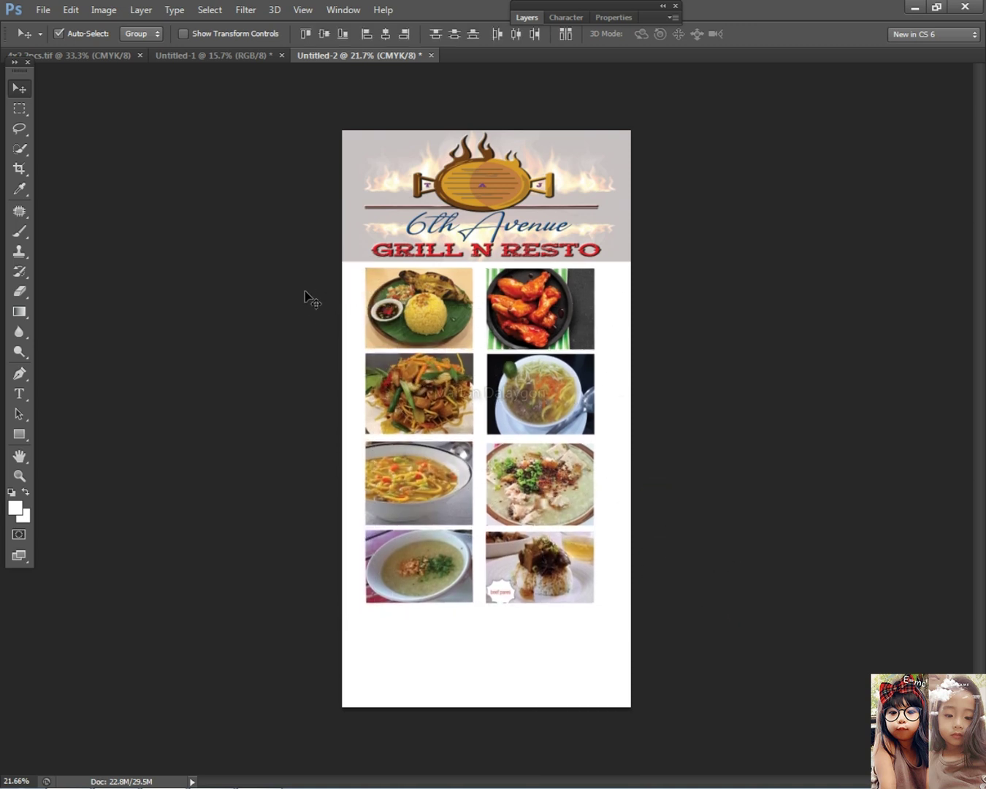
Step: Place the grilled boneless bangus photo from the picture folder directly below the plain lugaw photo, aligned with its left edge
key("ctrl+0")
key("alt+Tab")
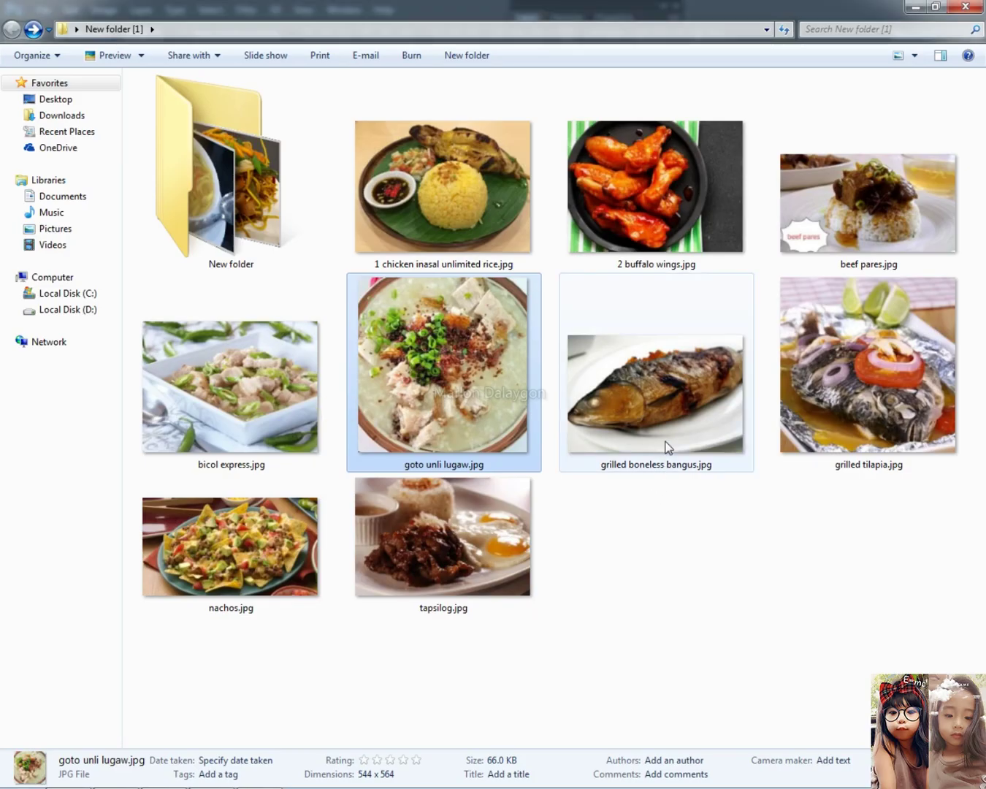
left_click_drag(663, 407, 430, 462)
left_click_drag(520, 413, 444, 670)
scroll(533, 647, "up", 5)
left_click_drag(377, 654, 503, 352)
Step: Widen the grilled boneless bangus photo to about 107% and align its sides with the plain lugaw photo
left_click_drag(501, 410, 529, 408)
key("Return")
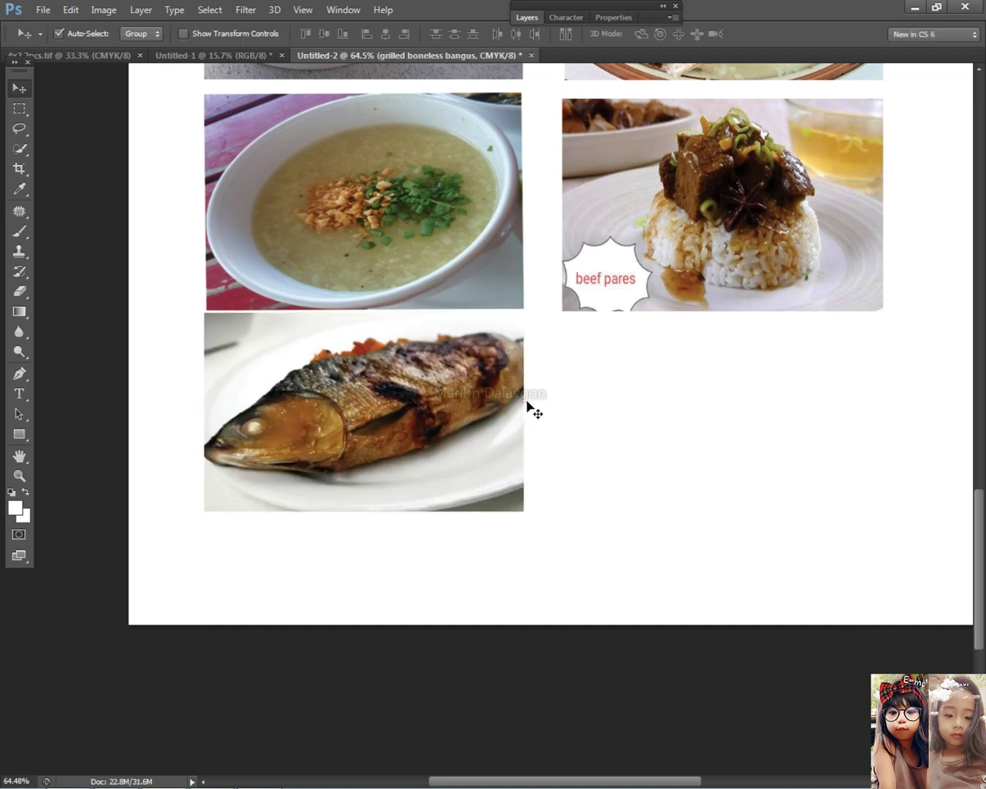
key("ctrl+t")
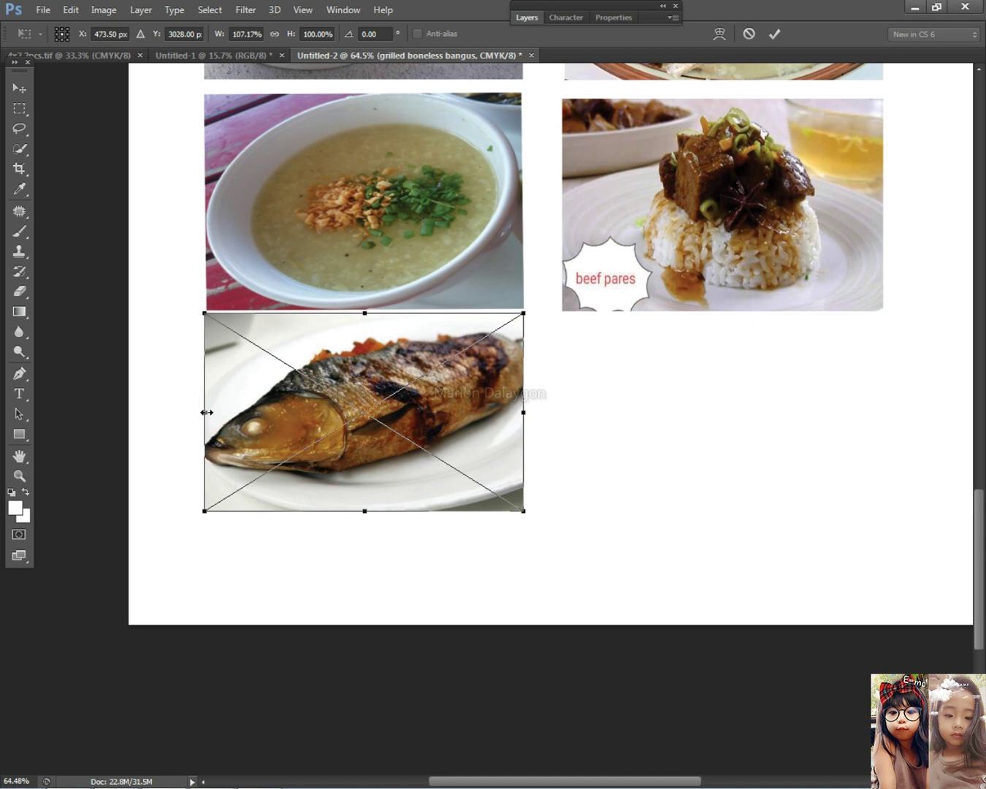
left_click_drag(212, 416, 210, 416)
key("Return")
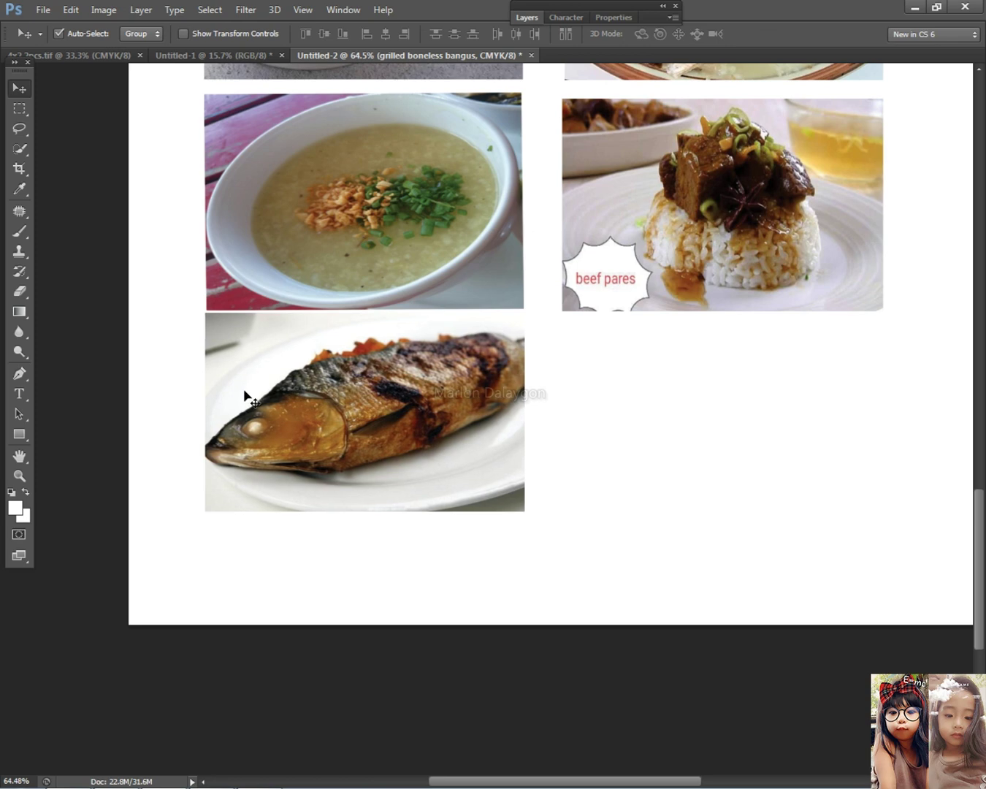
Step: Place the grilled tilapia photo from the picture folder directly below the beef pares photo, aligned with its left edge
scroll(308, 352, "down", 4)
key("alt+Tab")
left_click(400, 392, "alt")
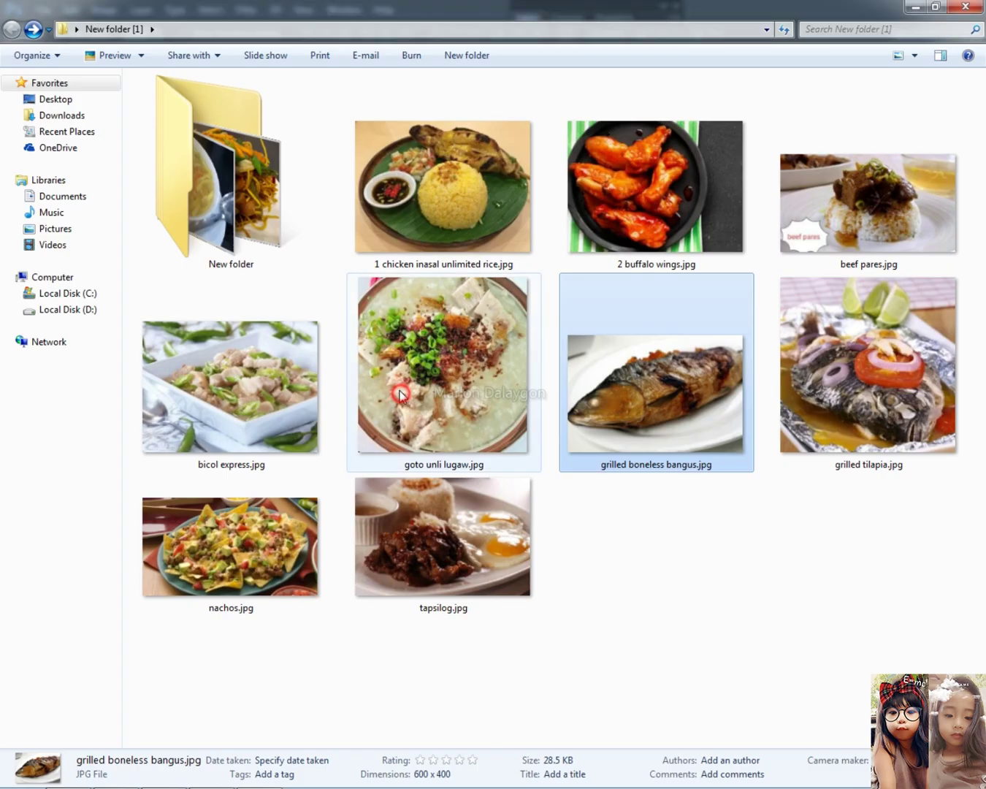
left_click_drag(867, 431, 588, 650)
scroll(598, 645, "up", 9)
key("Return")
left_click_drag(577, 719, 529, 378)
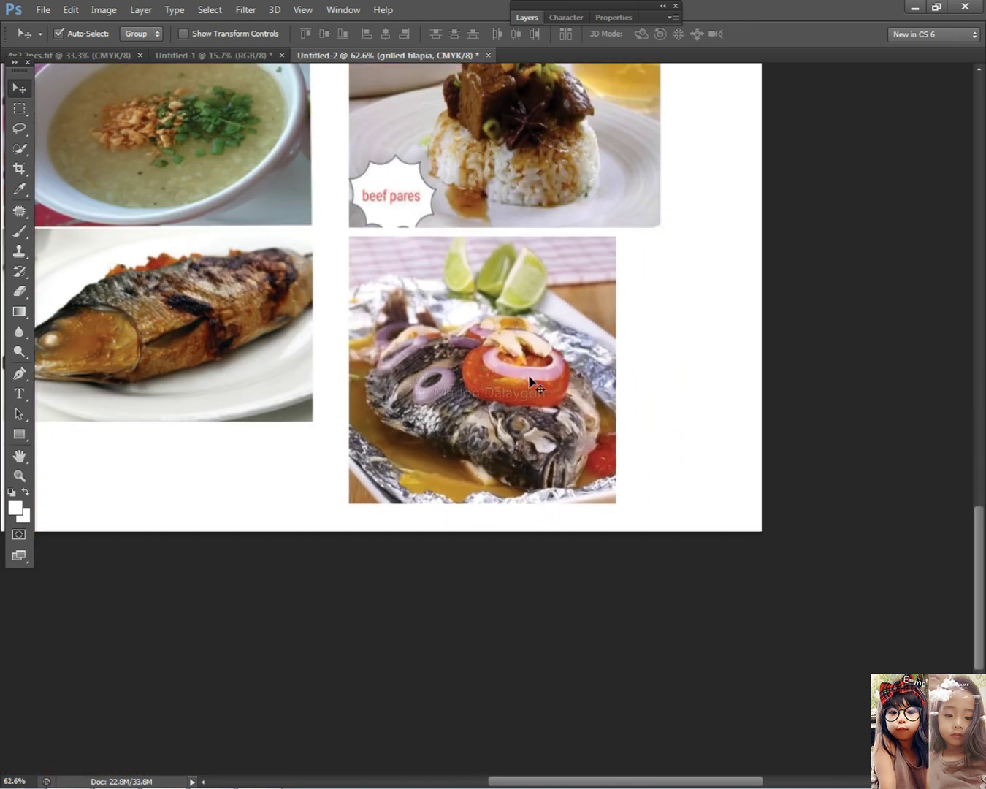
Step: Reduce the grilled tilapia photo's height to about 69% to match the bangus photo and widen it to the column width
key("ctrl+t")
left_click_drag(489, 502, 499, 428)
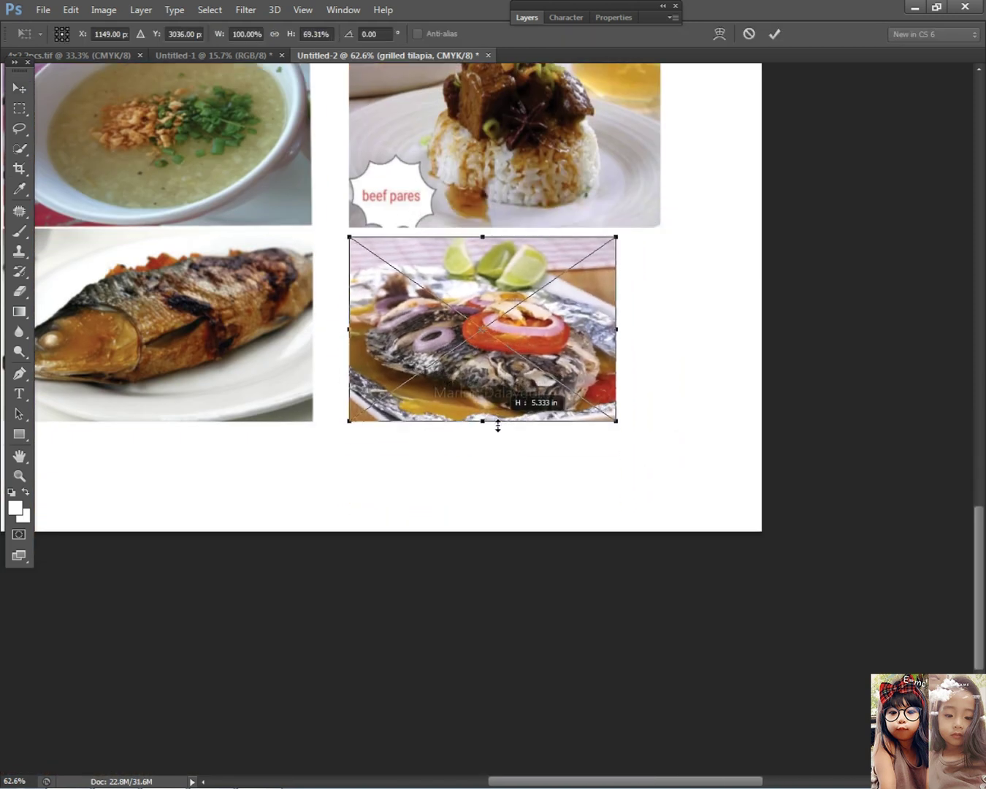
left_click_drag(616, 329, 666, 329)
key("Return")
Step: Compress the height of all ten food photos together to free space at the bottom of the tarpaulin
key("ctrl+0")
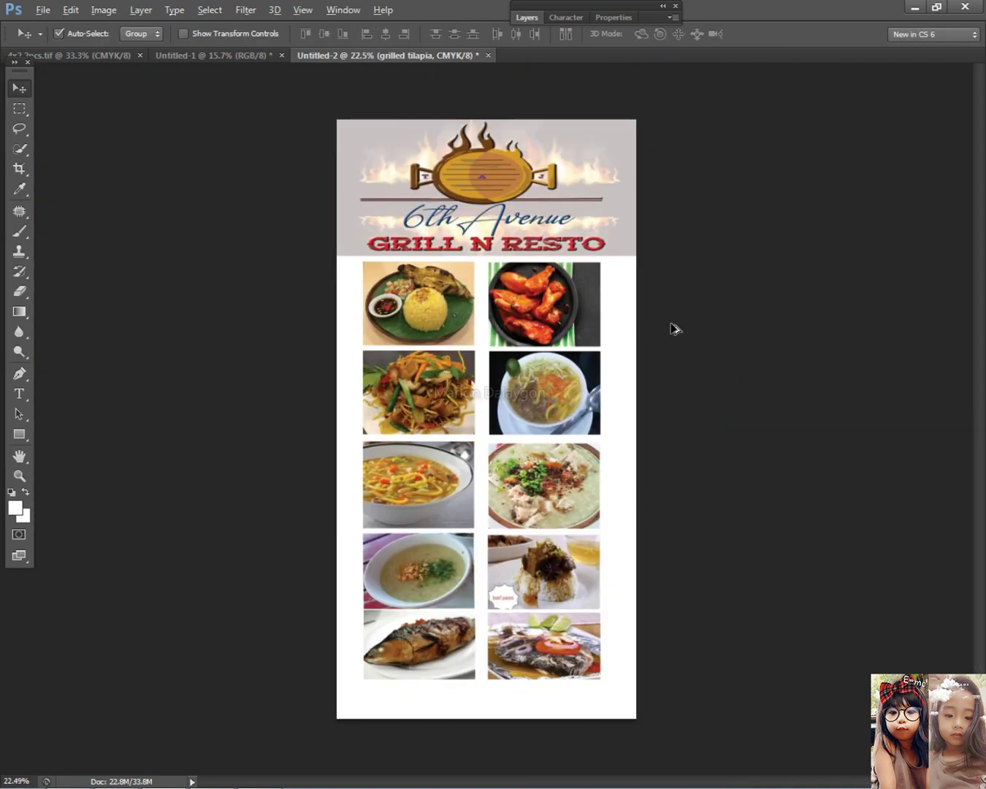
left_click_drag(409, 370, 409, 264)
key("ctrl+t")
left_click_drag(490, 689, 512, 628)
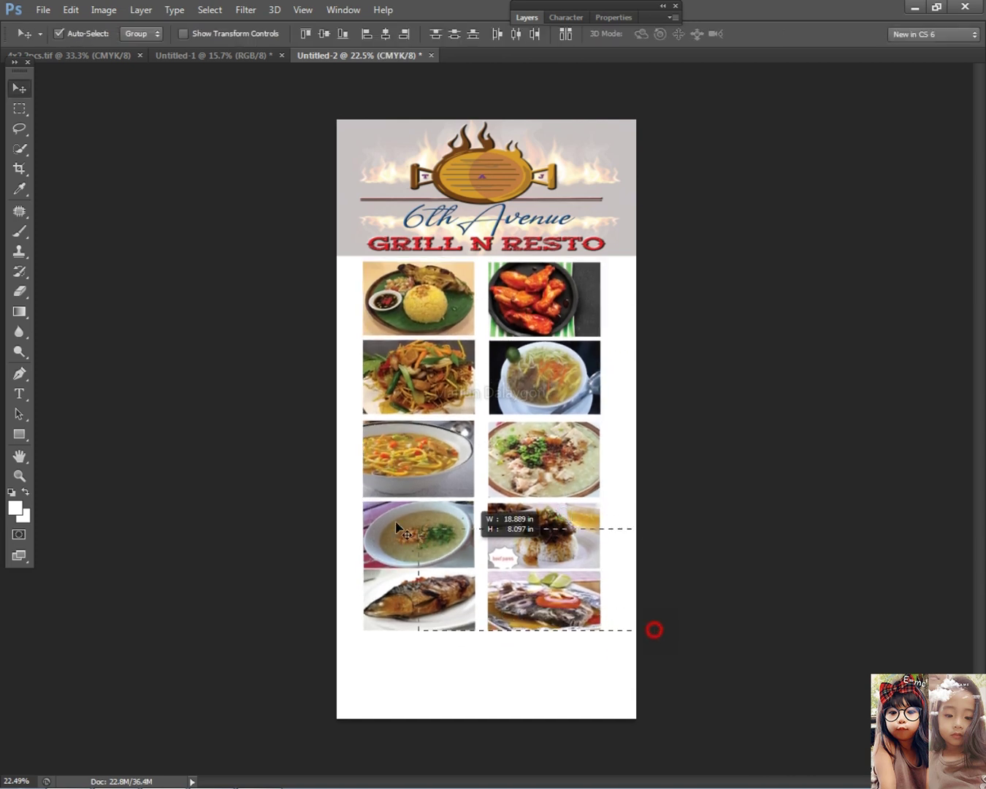
Step: Nudge the lowest rows of food photos slightly down to even out the row gaps
left_click_drag(670, 672, 329, 558)
key("Down")
left_click_drag(647, 635, 455, 600)
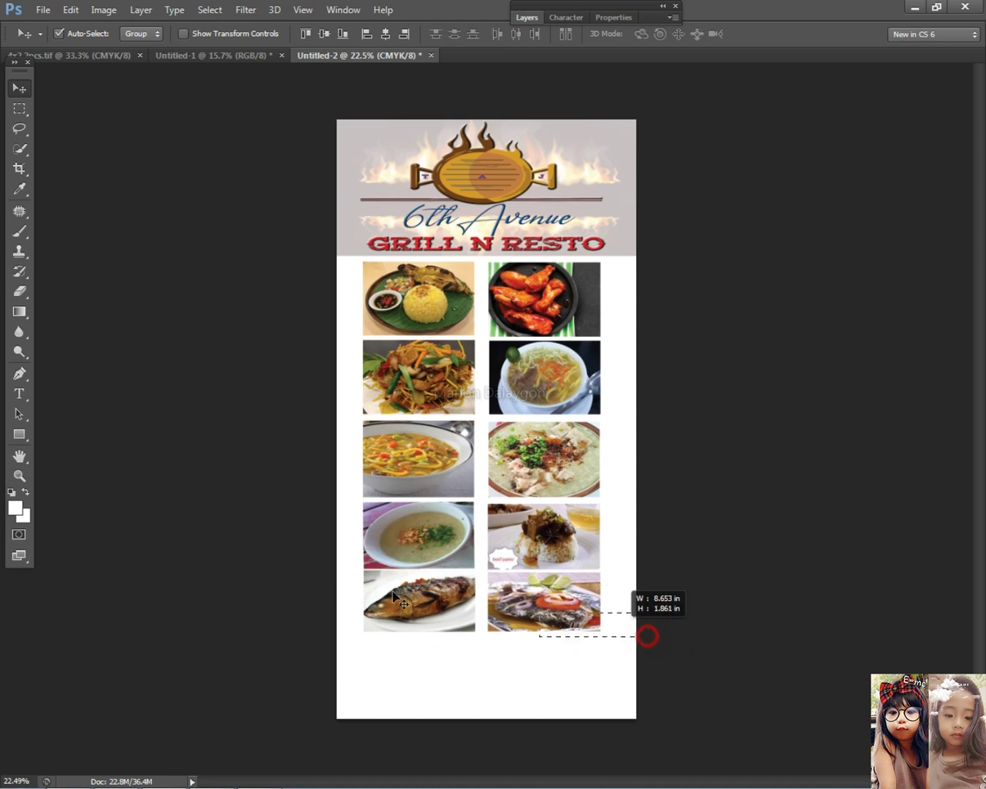
Step: Place the nachos and tapsilog photos from the picture folder into the tarpaulin layout
key("alt+Tab")
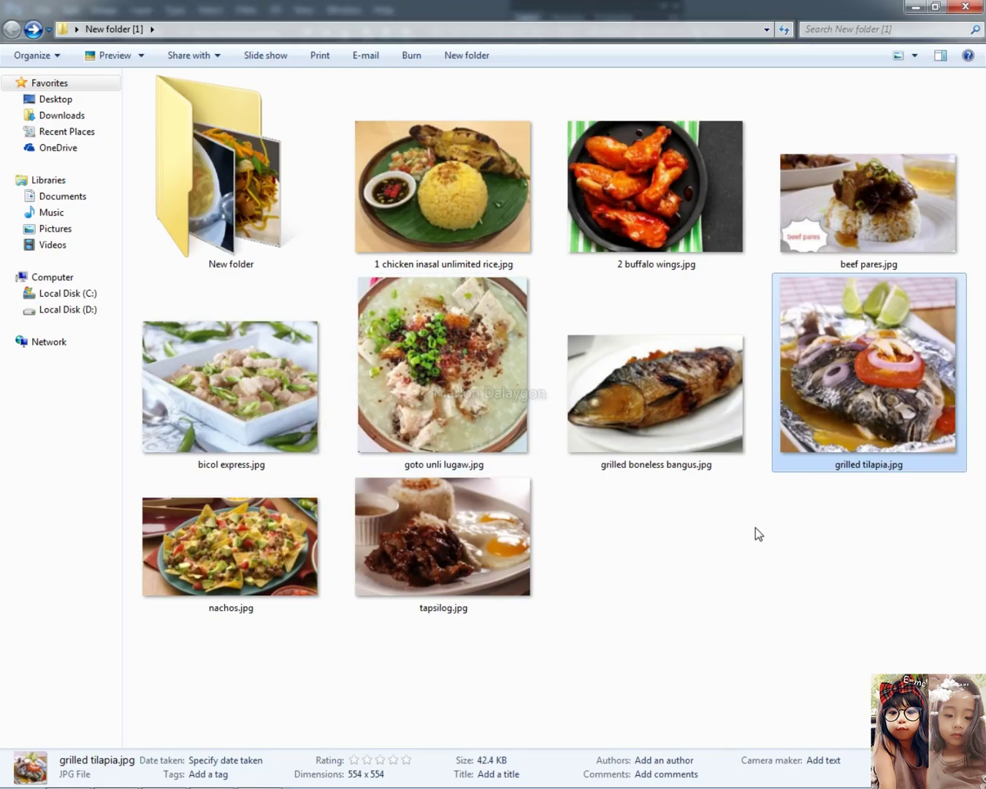
left_click_drag(567, 634, 473, 442)
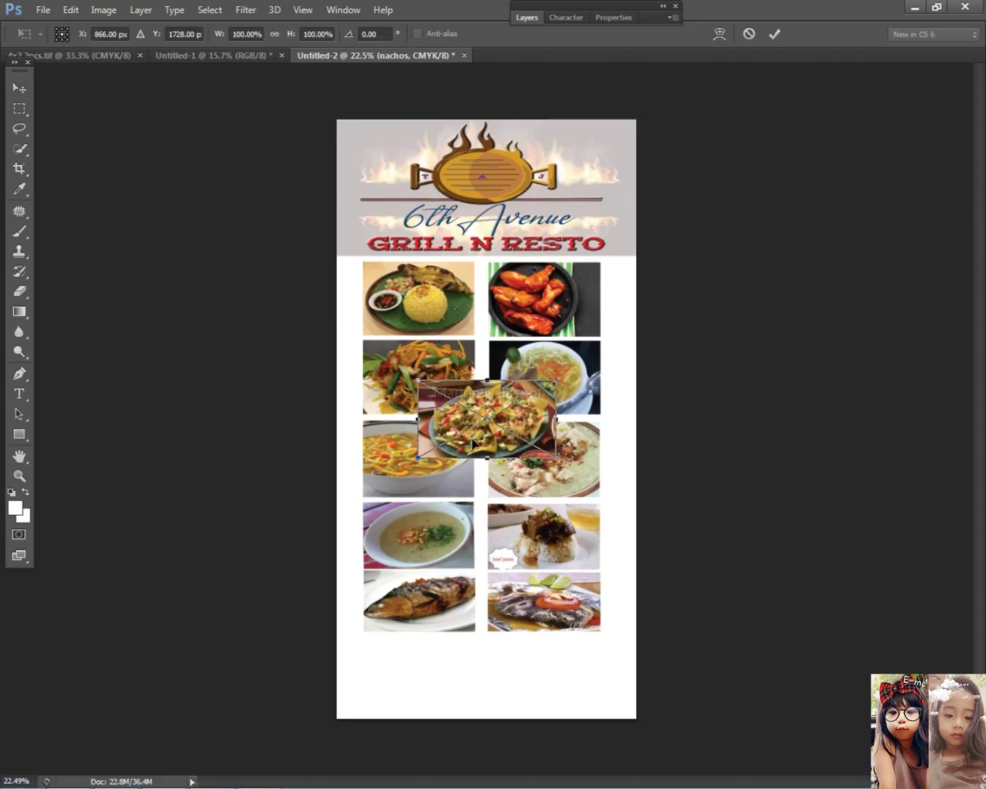
key("Return")
key("Return")
Step: Move the tapsilog photo directly below the grilled bangus photo and narrow it to about 96% width
left_click_drag(476, 450, 473, 676)
key("ctrl+t")
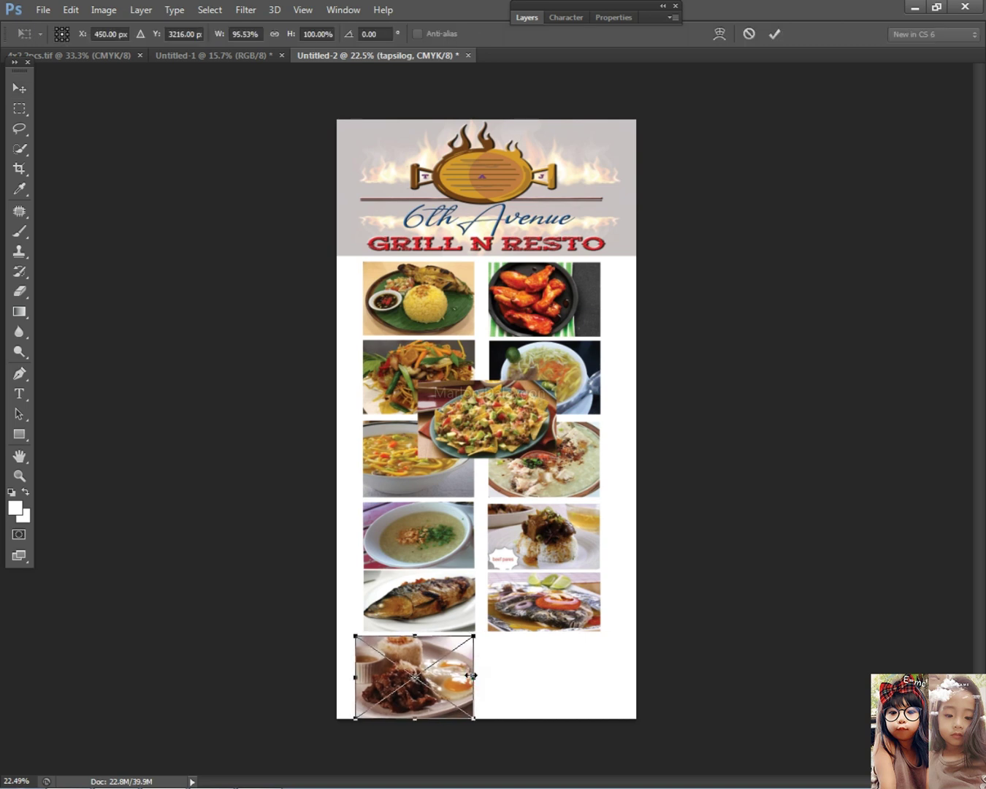
key("Return")
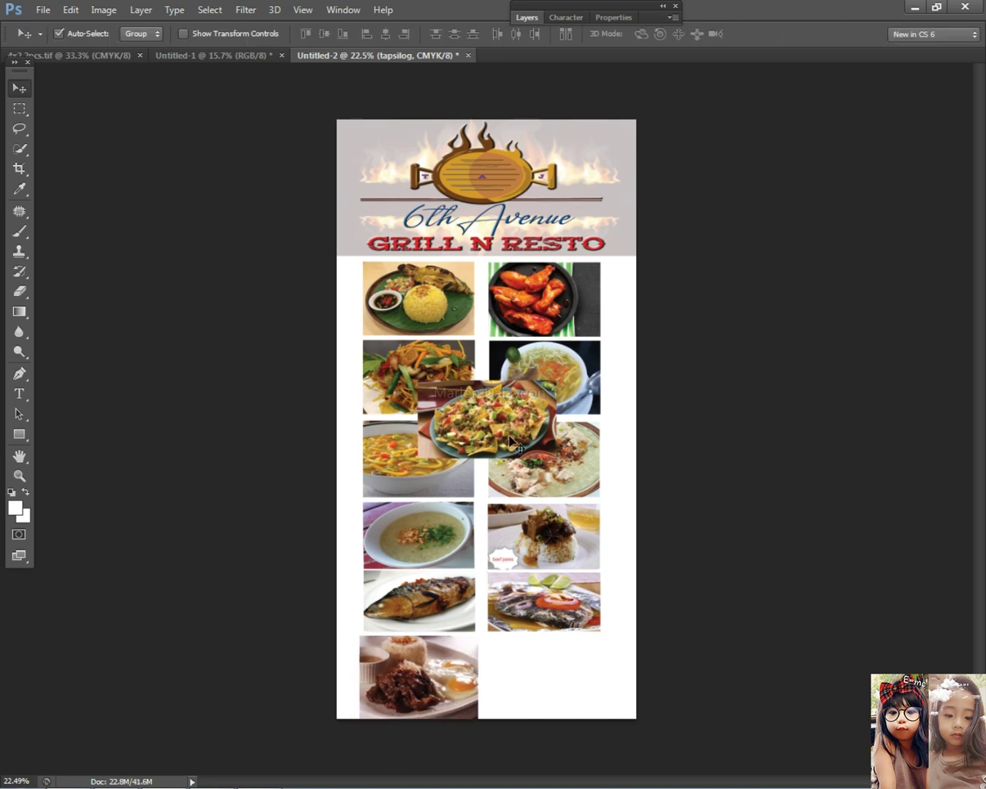
Step: Move the nachos photo directly below the grilled tilapia photo and narrow it to the column width
scroll(520, 550, "up", 2)
right_click(528, 388)
left_click(538, 398)
left_click_drag(514, 403, 600, 720)
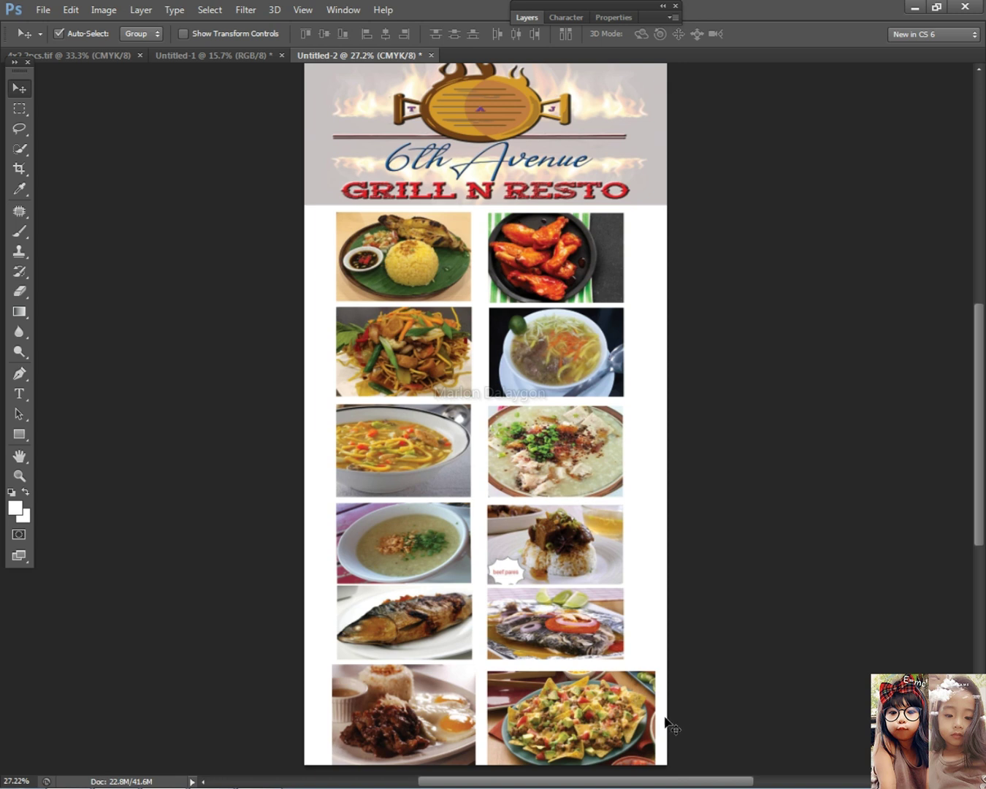
key("ctrl+t")
left_click_drag(654, 709, 625, 709)
key("Return")
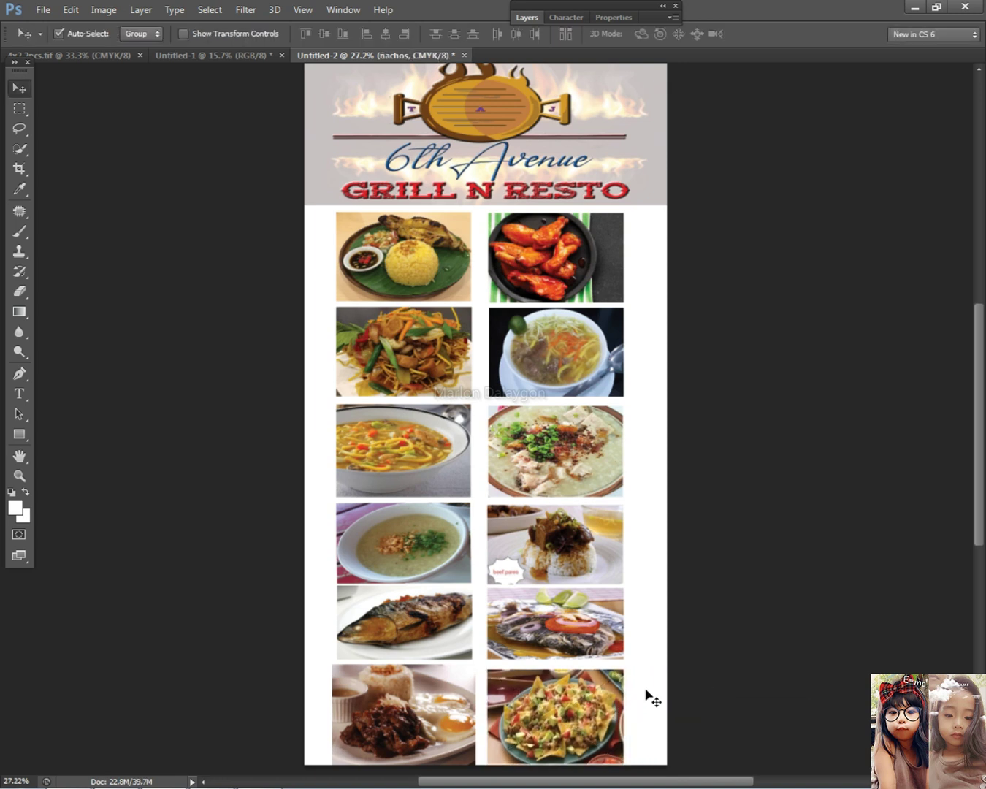
Step: Nudge the nachos photo slightly up and left to fit beneath the grilled tilapia photo
key("Left")
key("Up")
key("Left")
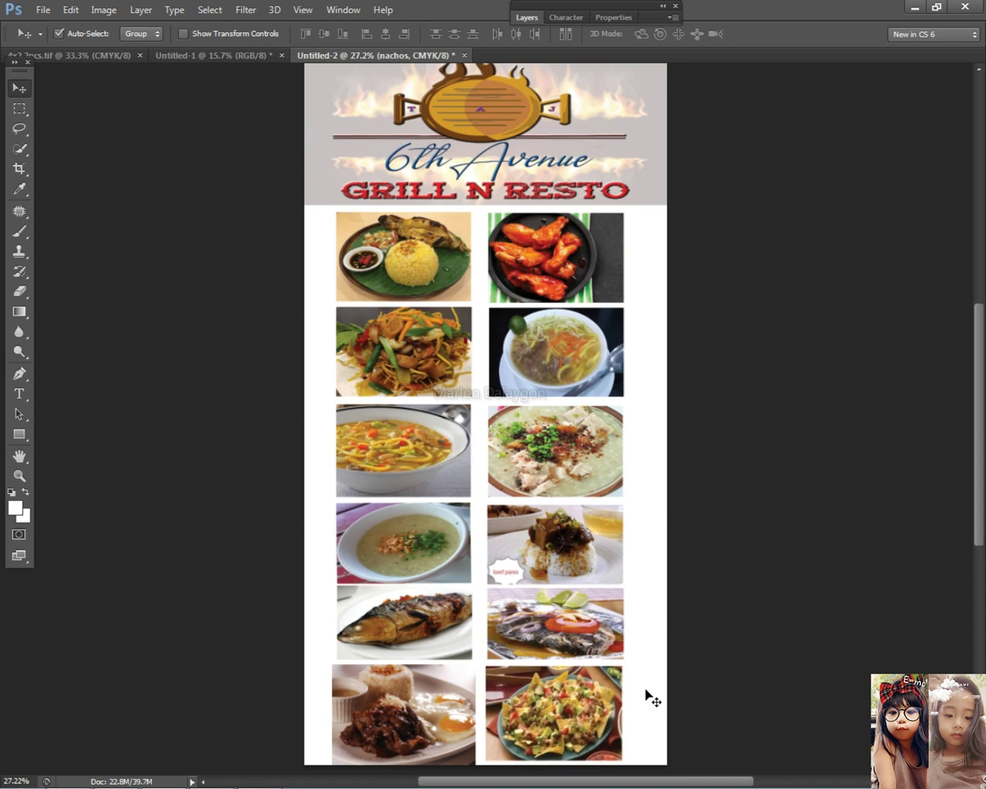
Step: Scale the tapsilog photo to 95% height and 89.80% width so its sides align with the grilled bangus photo above
scroll(499, 708, "up", 1)
scroll(500, 707, "up", 5)
left_click_drag(500, 701, 566, 330)
right_click(399, 454)
left_click(415, 472)
key("ctrl+t")
left_click_drag(373, 564, 374, 558)
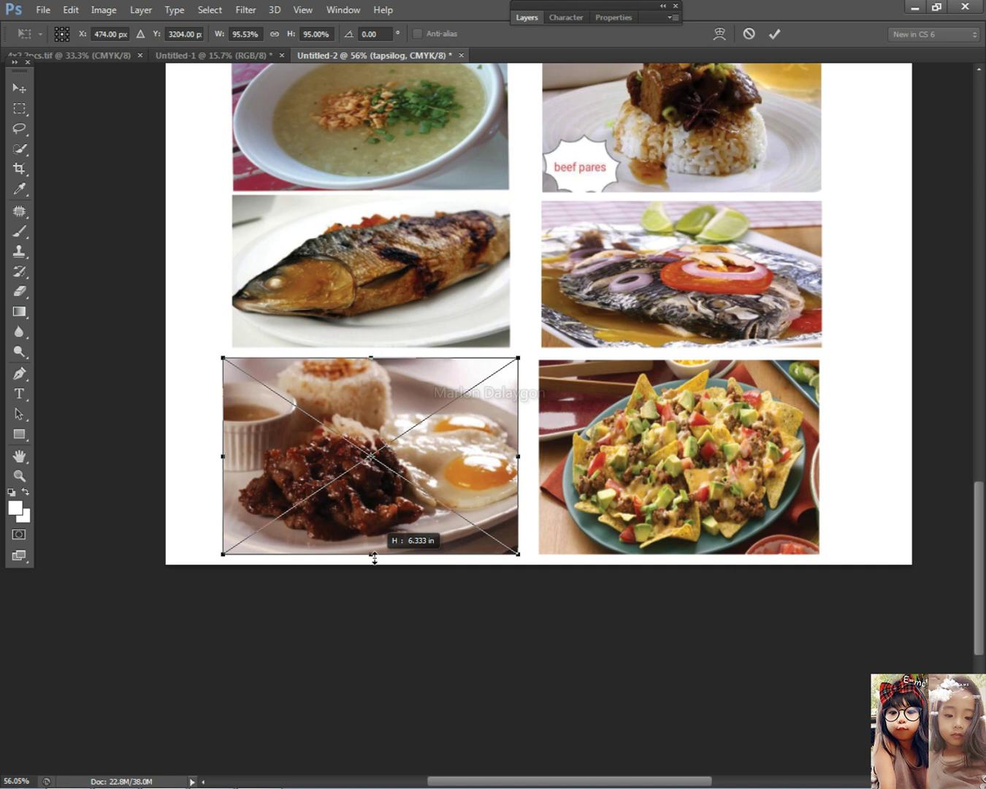
left_click_drag(514, 458, 512, 458)
key("Right")
key("Right")
key("Right")
key("Right")
key("Right")
left_click_drag(221, 461, 228, 460)
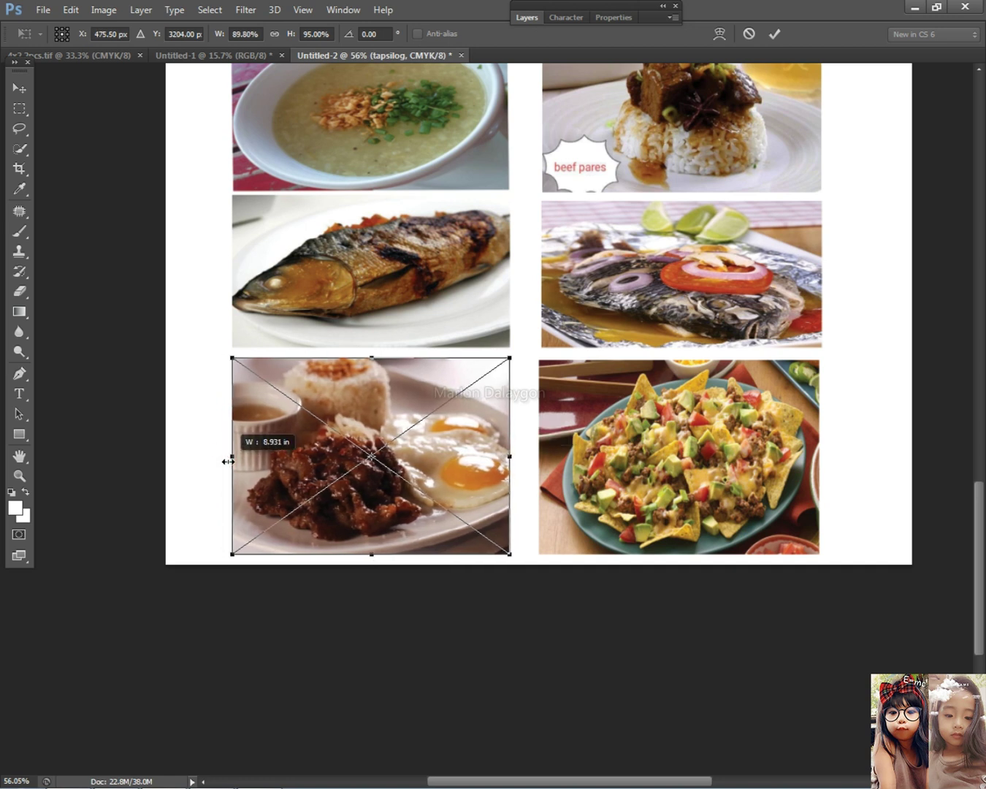
key("Return")
Step: Shift the nachos photo slightly right into line with the column above, and check the spacing of the whole photo grid
left_click_drag(646, 450, 648, 452)
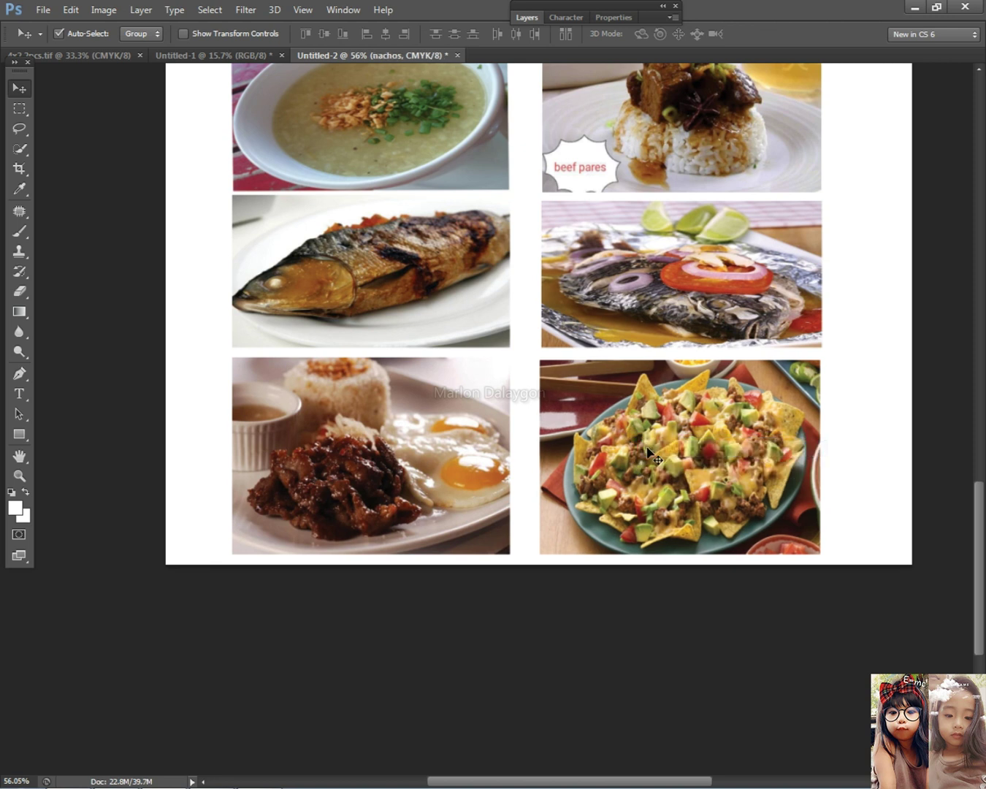
scroll(647, 450, "down", 5)
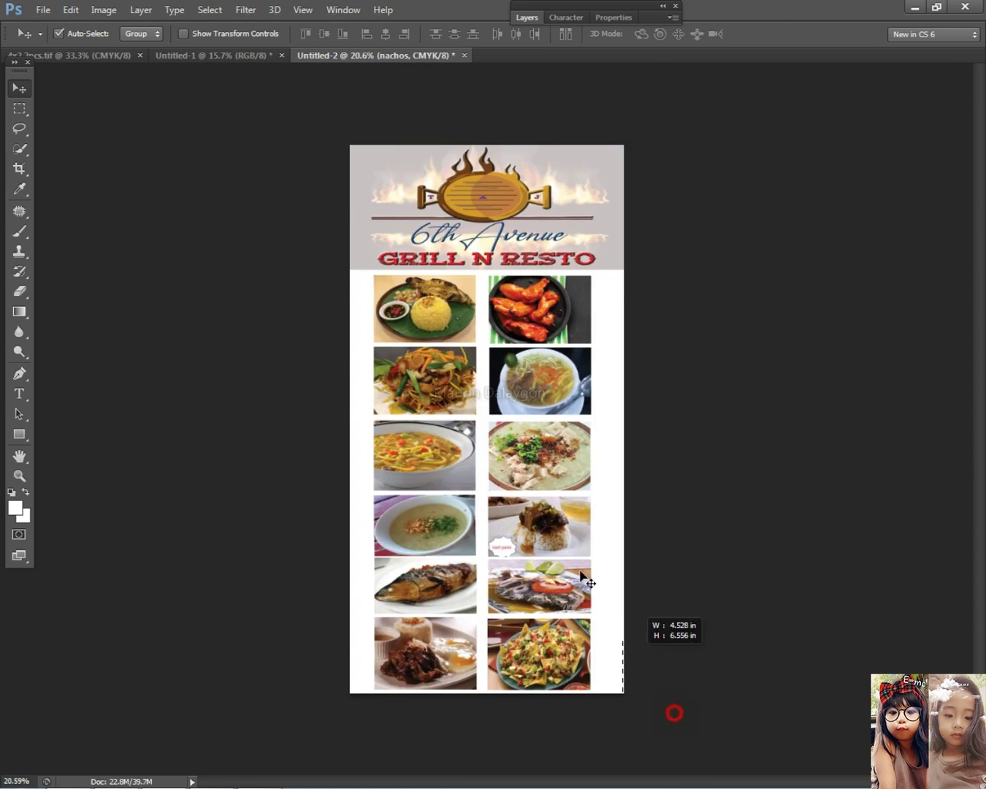
left_click_drag(407, 363, 361, 472)
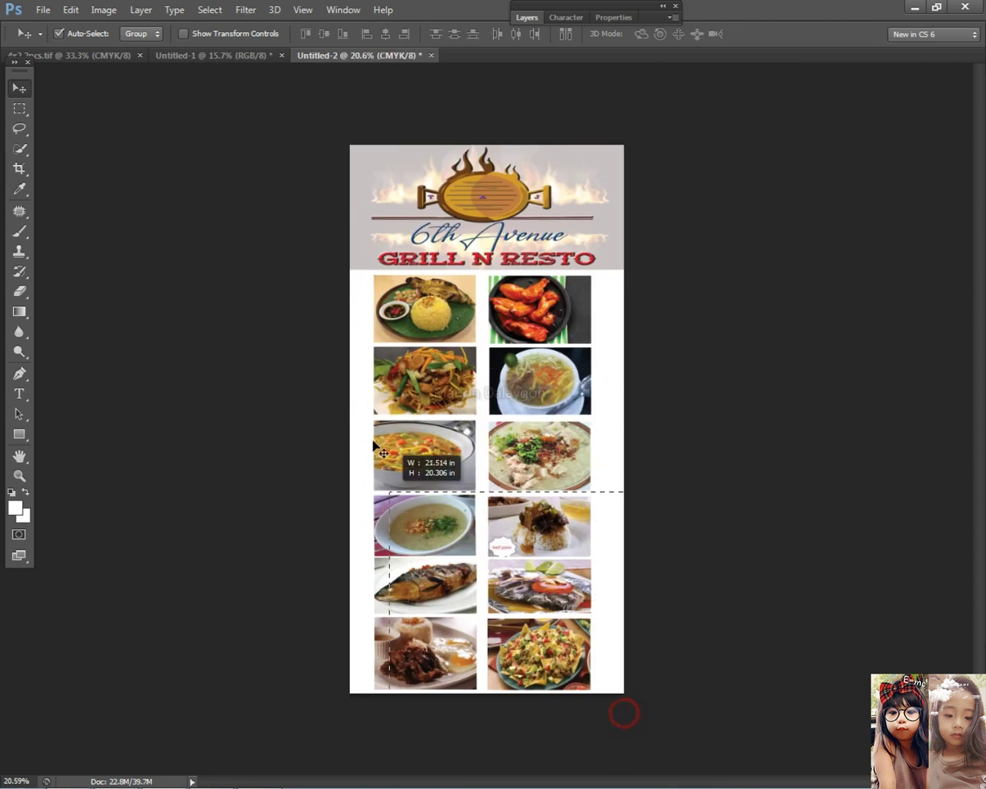
left_click_drag(565, 533, 565, 532)
left_click_drag(391, 441, 382, 369)
left_click(786, 514)
scroll(590, 266, "up", 3)
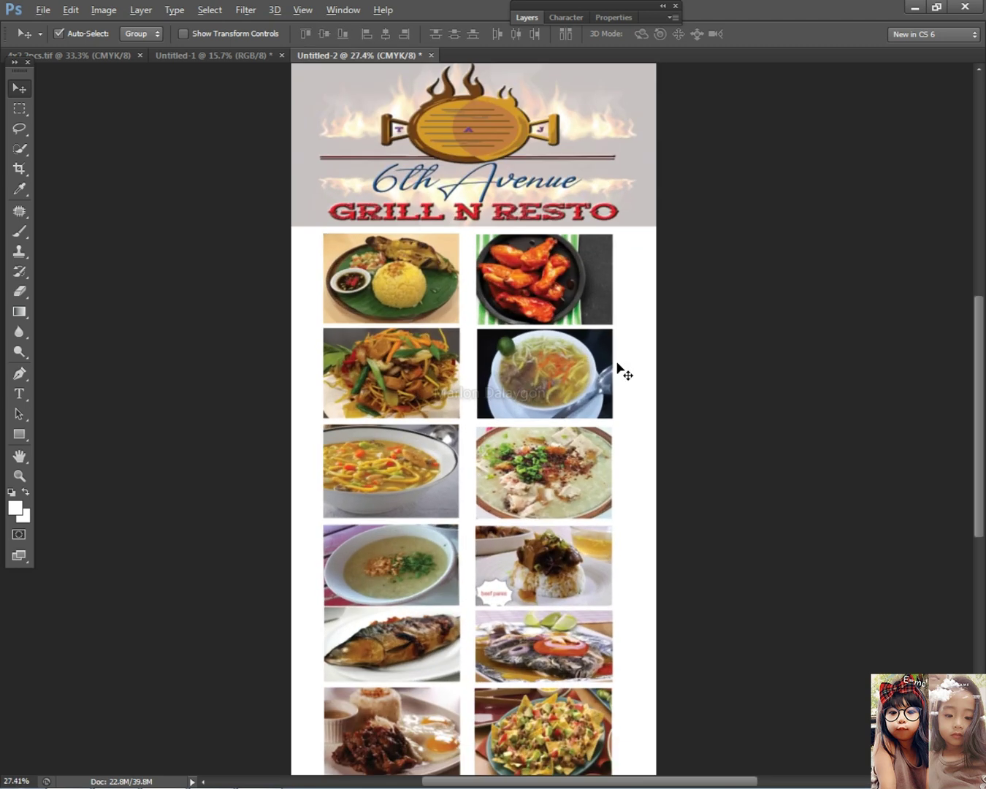
scroll(624, 373, "up", 1)
scroll(623, 369, "down", 3)
scroll(614, 339, "up", 2)
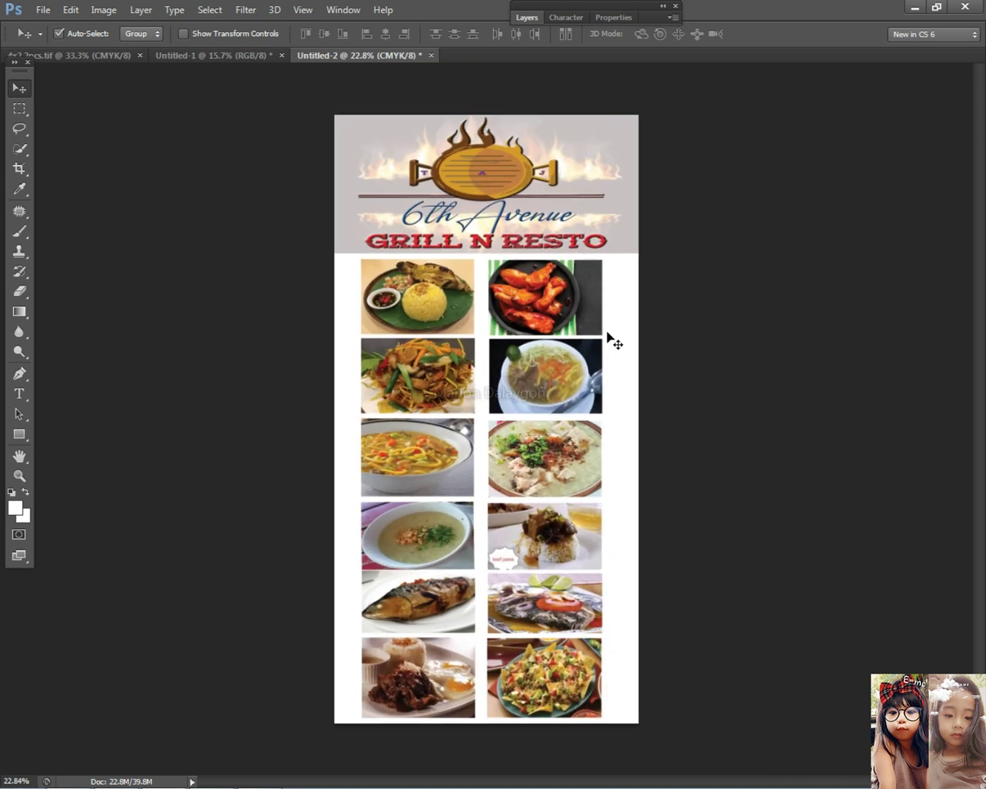
scroll(486, 265, "down", 2)
scroll(489, 260, "up", 1)
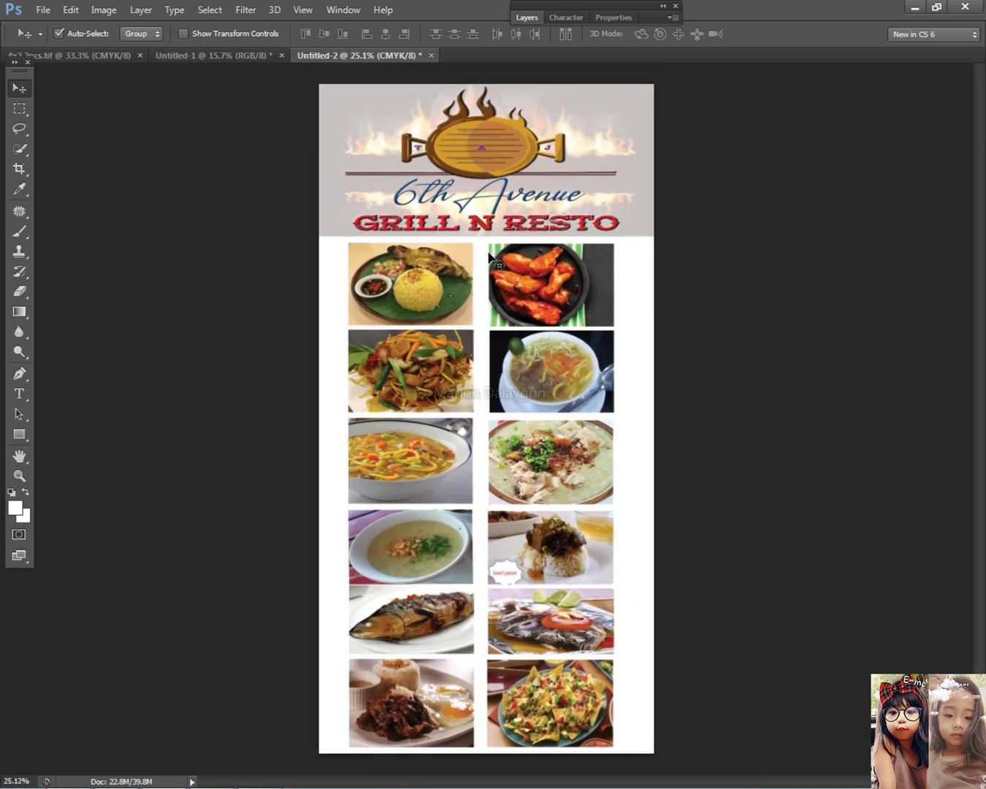
Step: Shorten the 6th Avenue Grill N Resto banner by raising its lower edge, keeping its full width
left_click(494, 145)
key("ctrl+t")
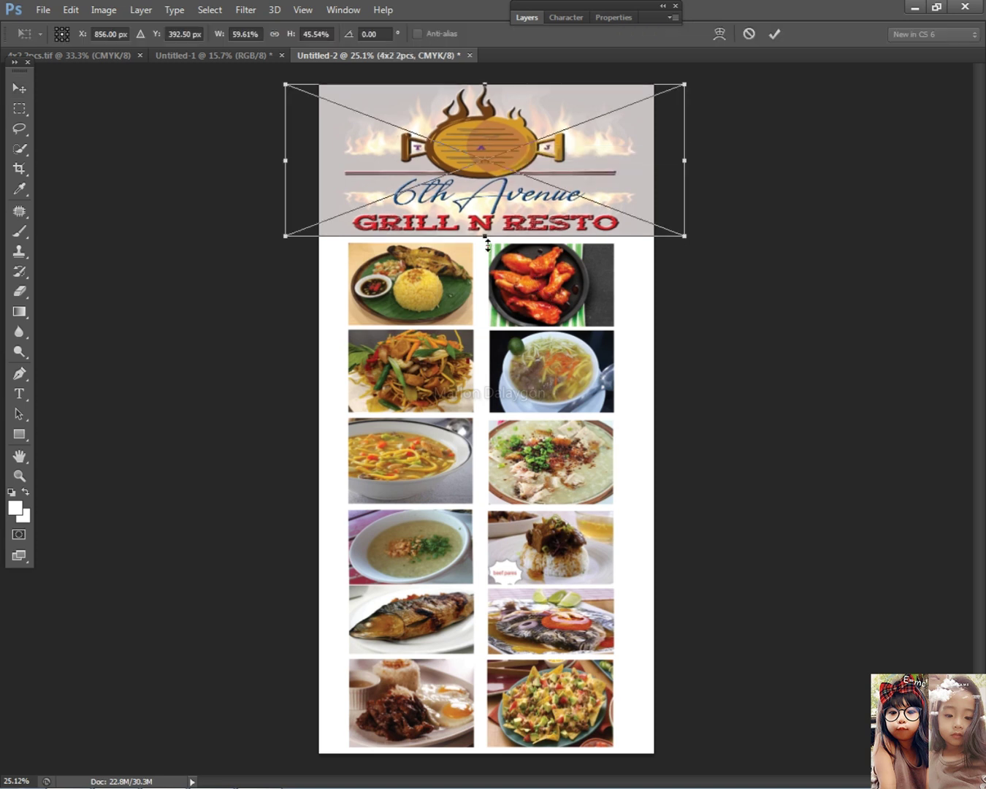
left_click_drag(487, 245, 491, 227)
key("Return")
Step: Move all the food photos up together to close the gap beneath the shortened banner
left_click_drag(684, 725, 388, 299)
key("Up")
key("shift+Up")
key("shift+Up")
key("shift+Up")
key("shift+Up")
key("shift+Up")
key("shift+Up")
key("shift+Up")
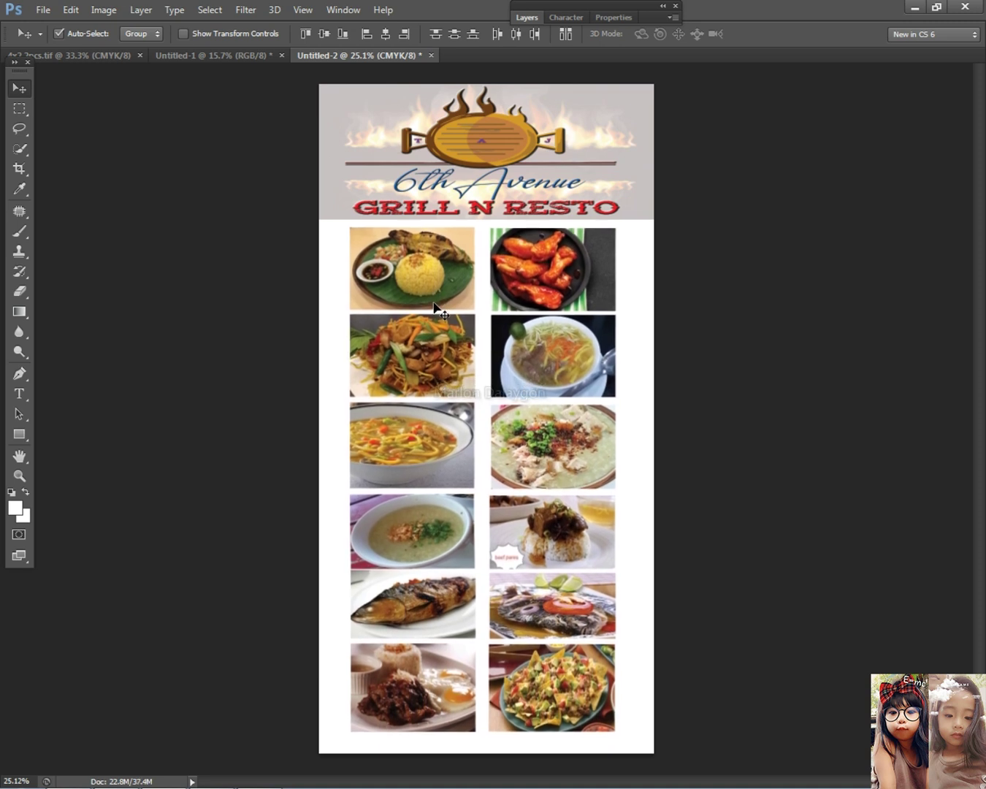
scroll(619, 336, "down", 2)
scroll(621, 335, "up", 1)
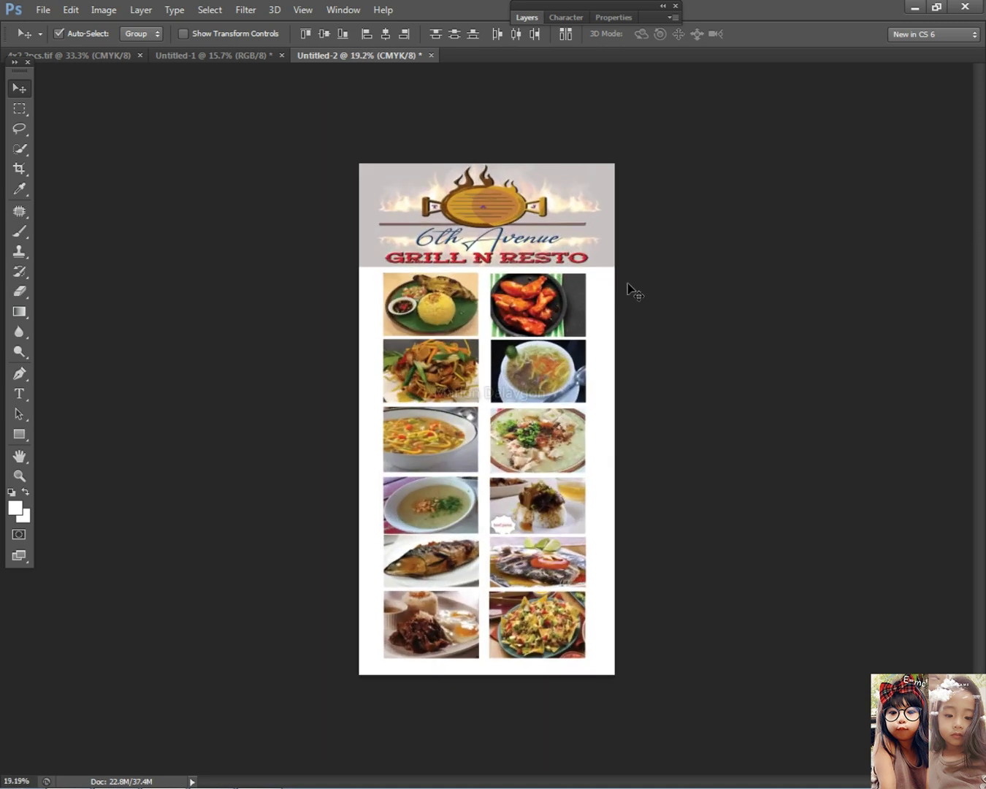
Step: Switch to Chrome, open Google in a new tab and search for "background"
left_click(115, 773)
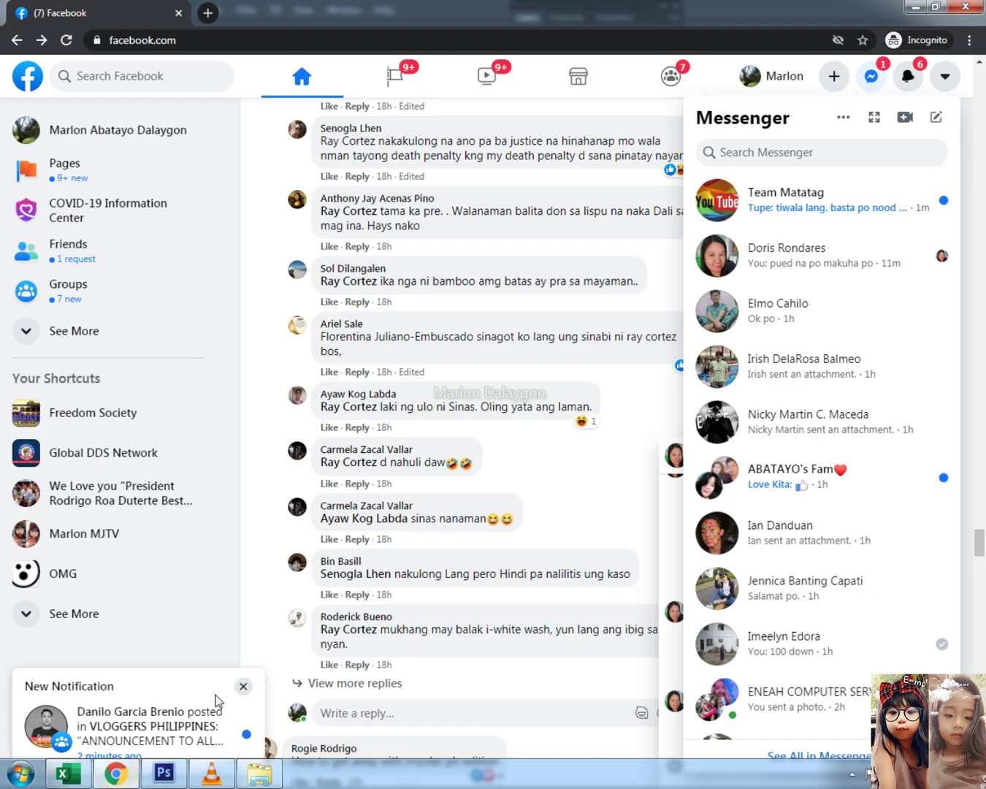
left_click(210, 12)
type("go")
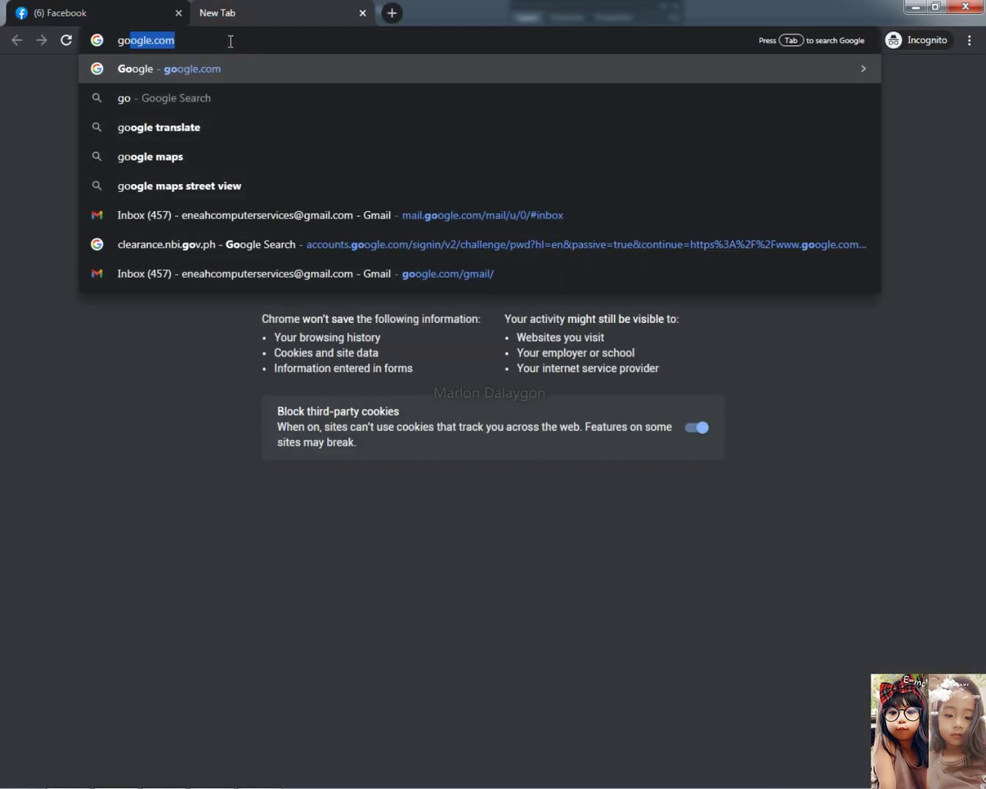
key("Return")
left_click(378, 320)
type("background")
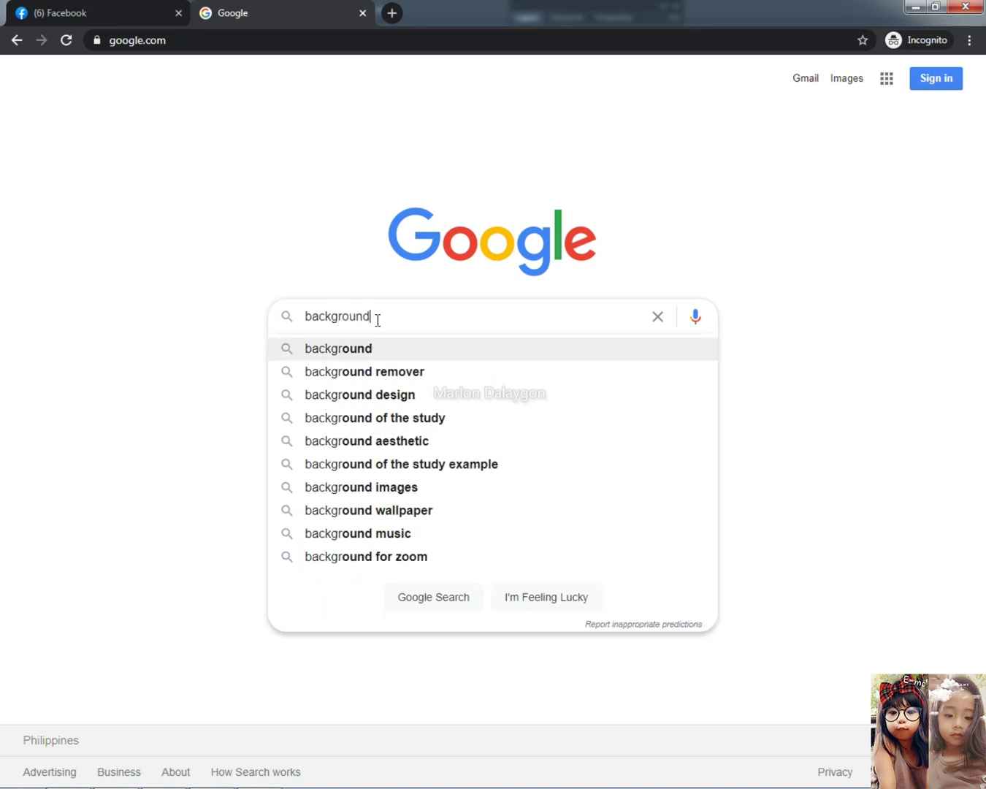
key("Return")
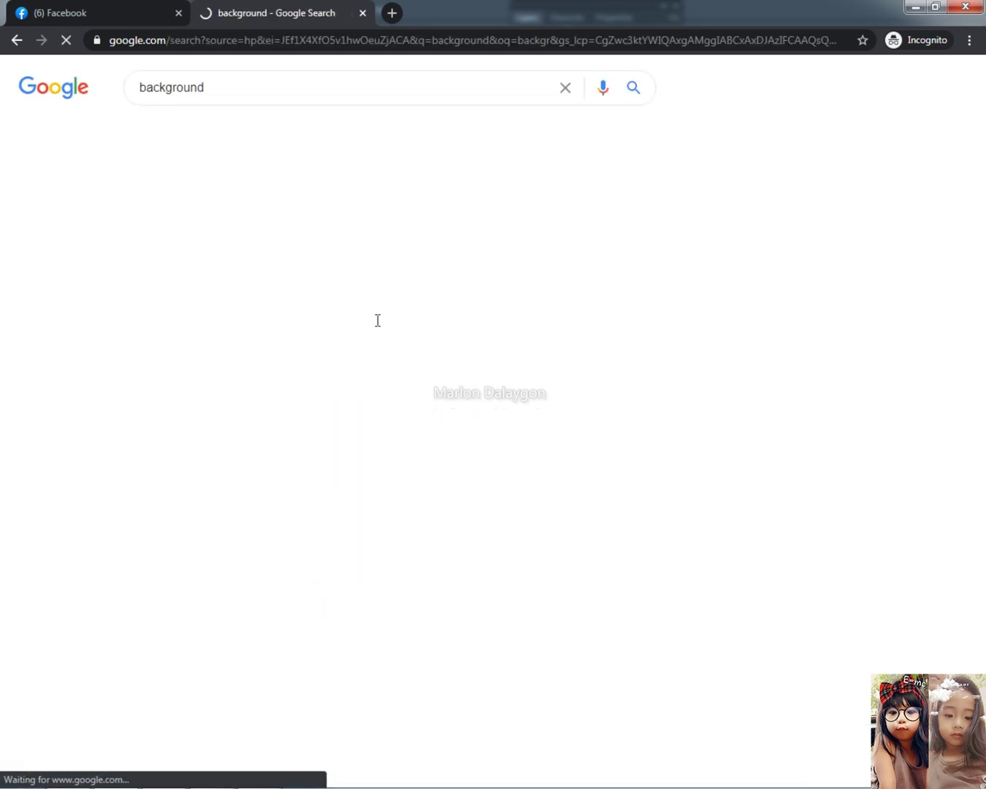
Step: Refine the search to "background grill design" and show the image results
left_click(234, 84)
type("grill")
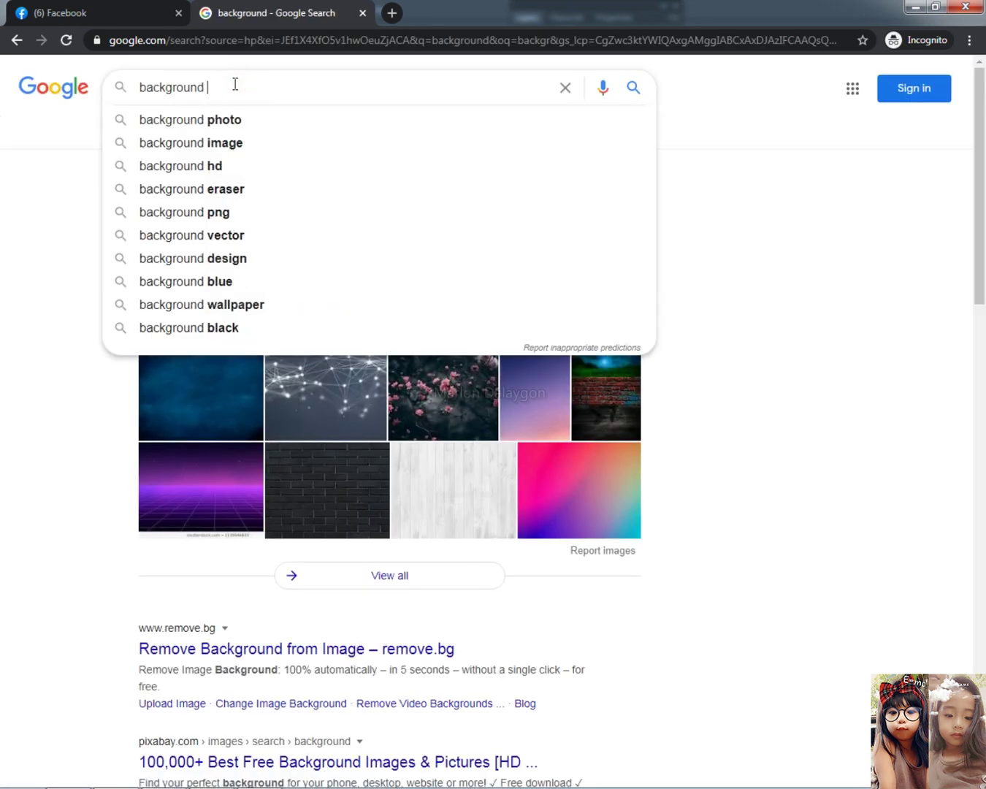
key("Down")
key("Down")
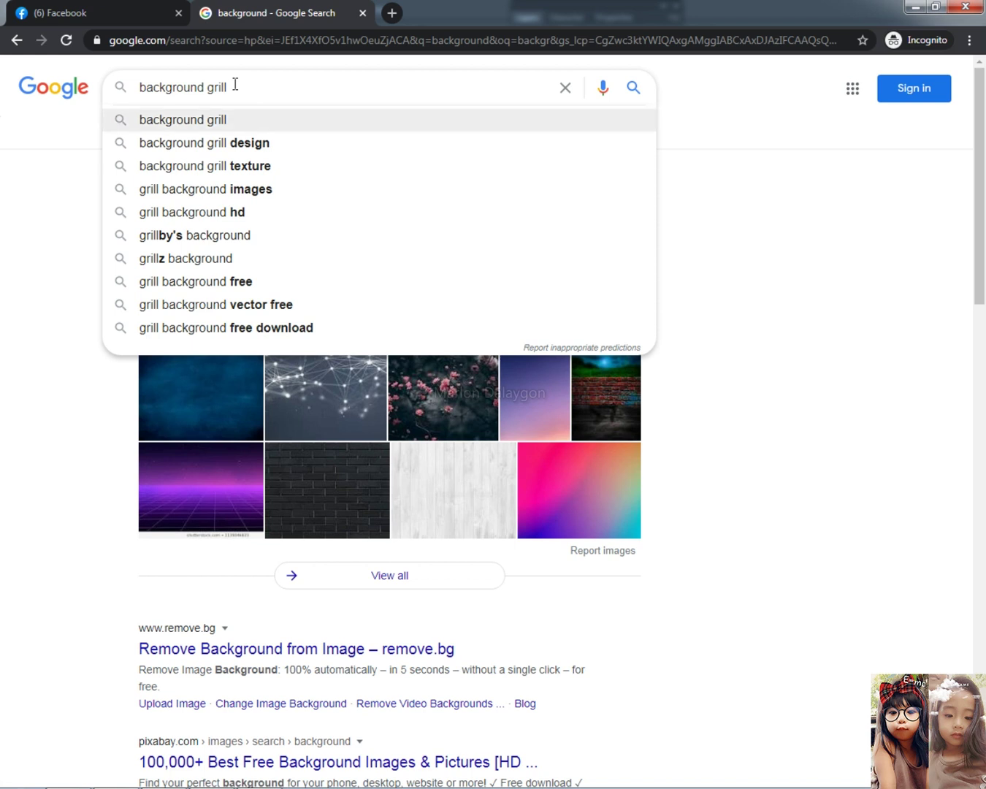
key("Return")
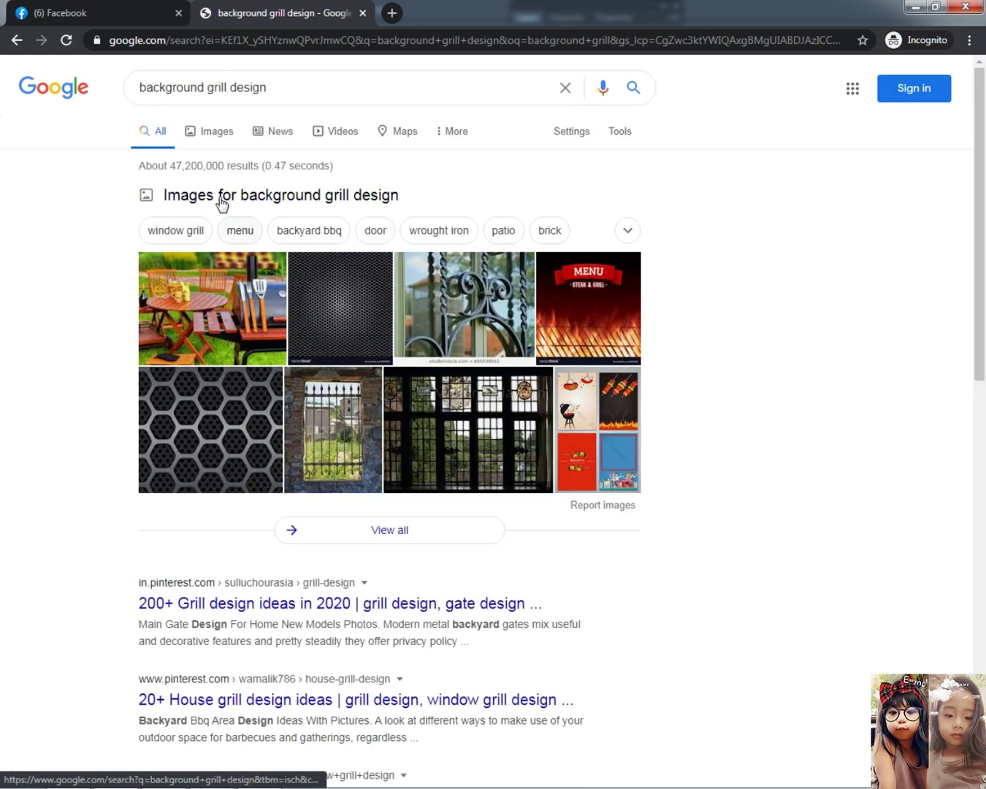
left_click(211, 140)
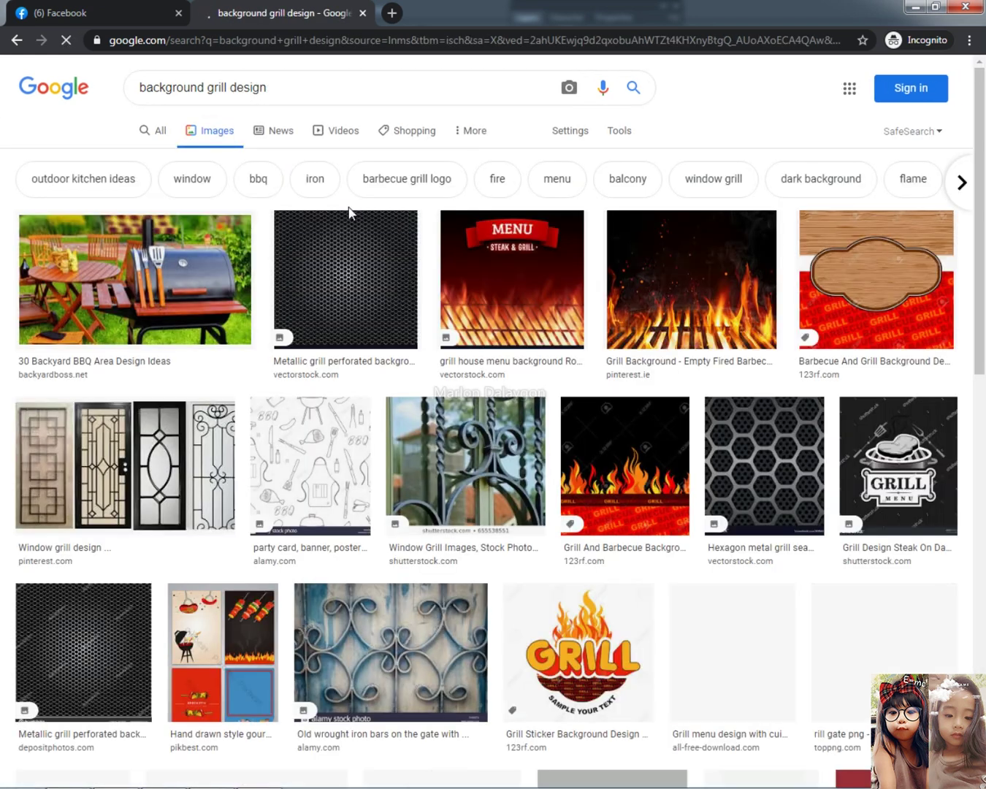
Step: Copy the fired barbecue grill background image with flames and paste it into the tarpaulin layout in Photoshop
left_click(670, 289)
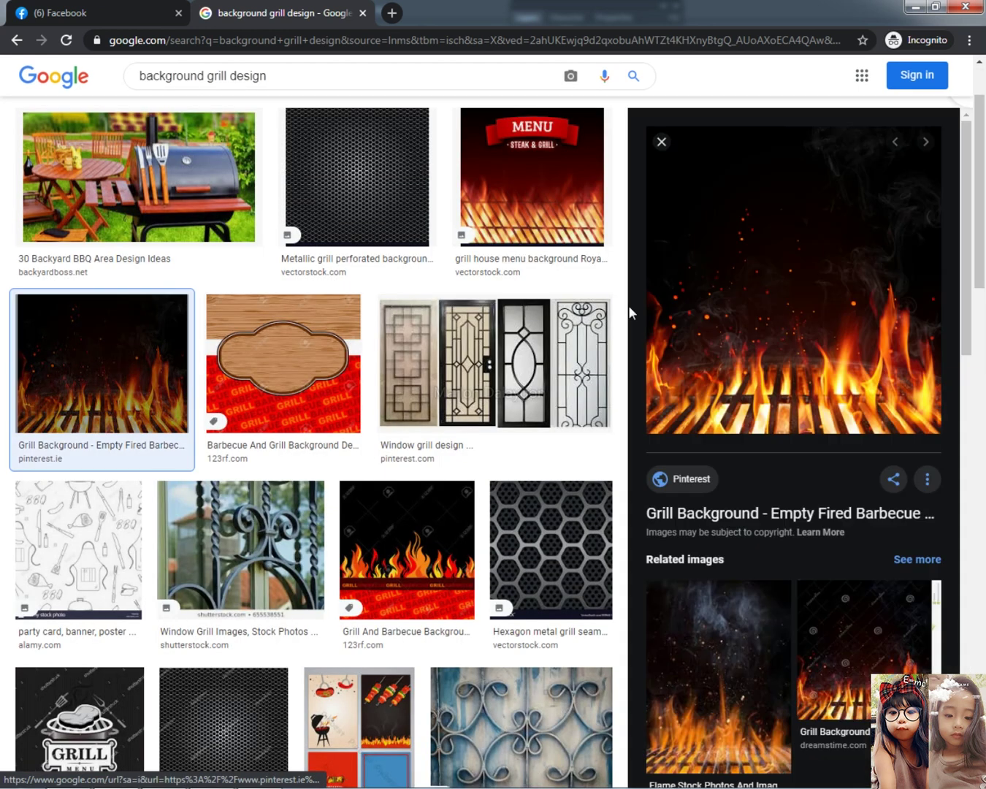
right_click(808, 319)
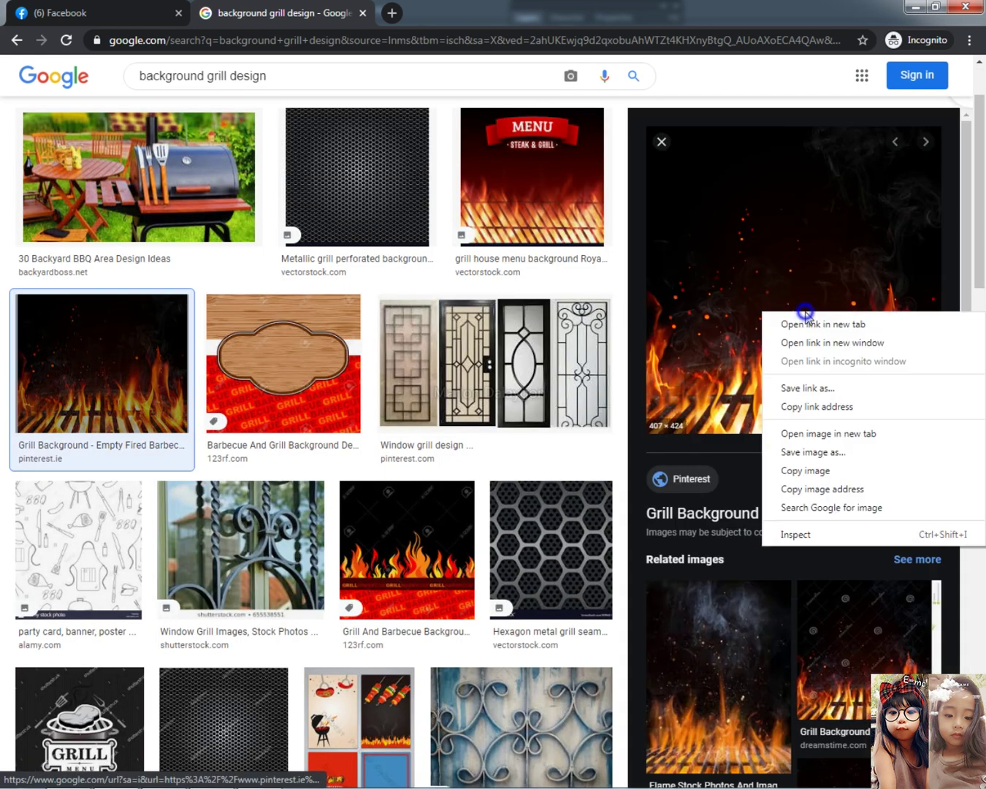
left_click(847, 469)
key("alt+Tab")
key("ctrl+v")
Step: Place the flame image over the lower part of the tarpaulin and stretch it to the full canvas width
left_click_drag(484, 439, 580, 650)
key("ctrl+t")
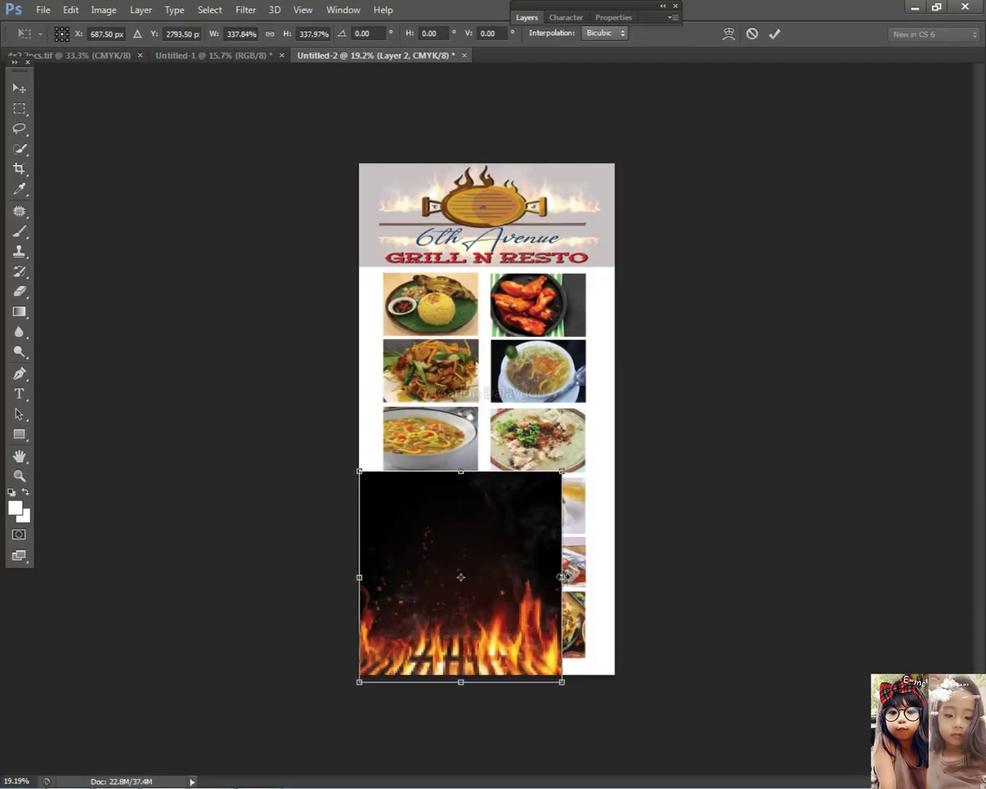
left_click_drag(562, 577, 614, 579)
key("Return")
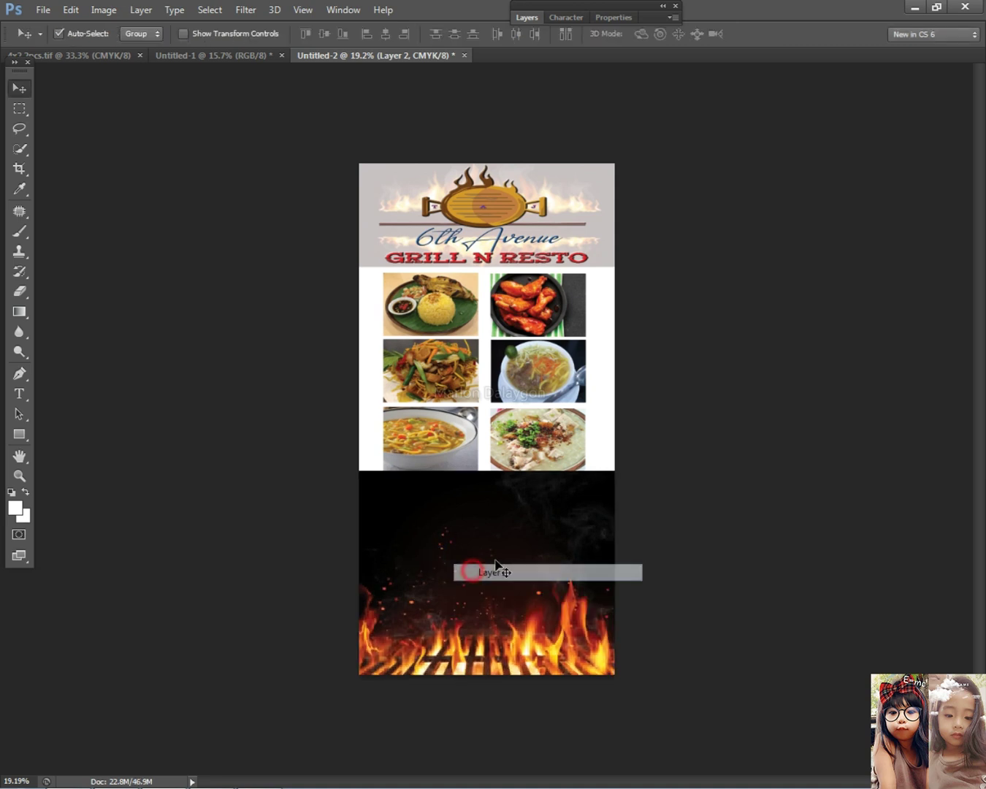
Step: Send the flame image layer to the back, behind the food photos
left_click(171, 9)
mouse_move(141, 10)
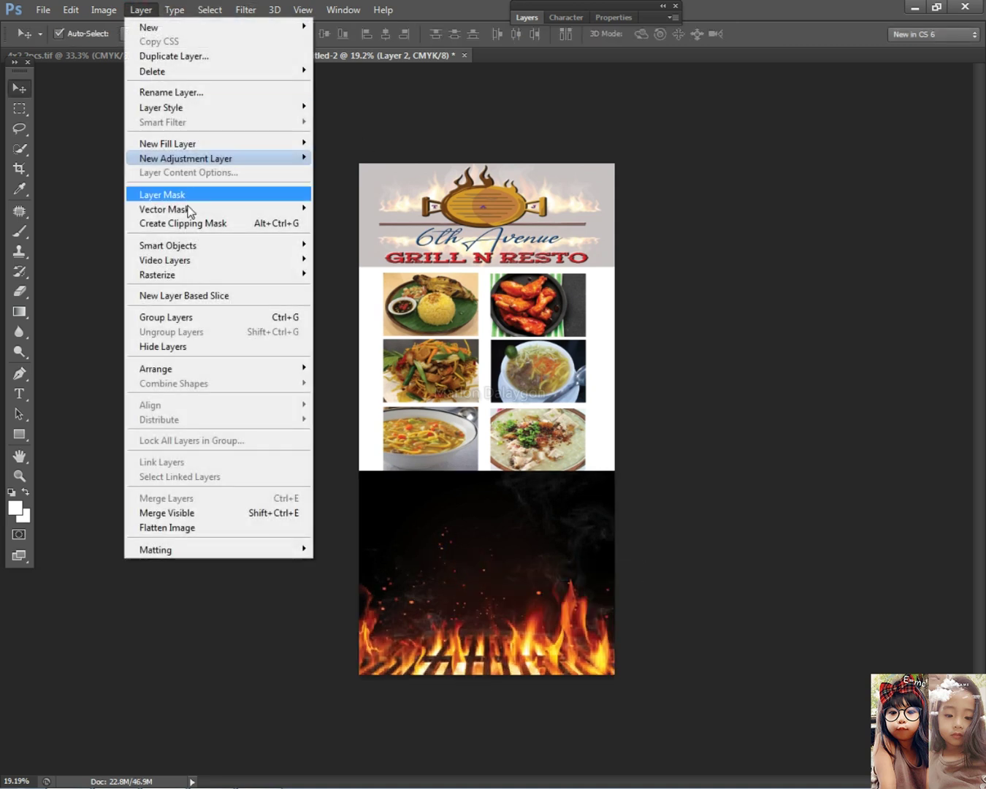
mouse_move(187, 368)
left_click(351, 410)
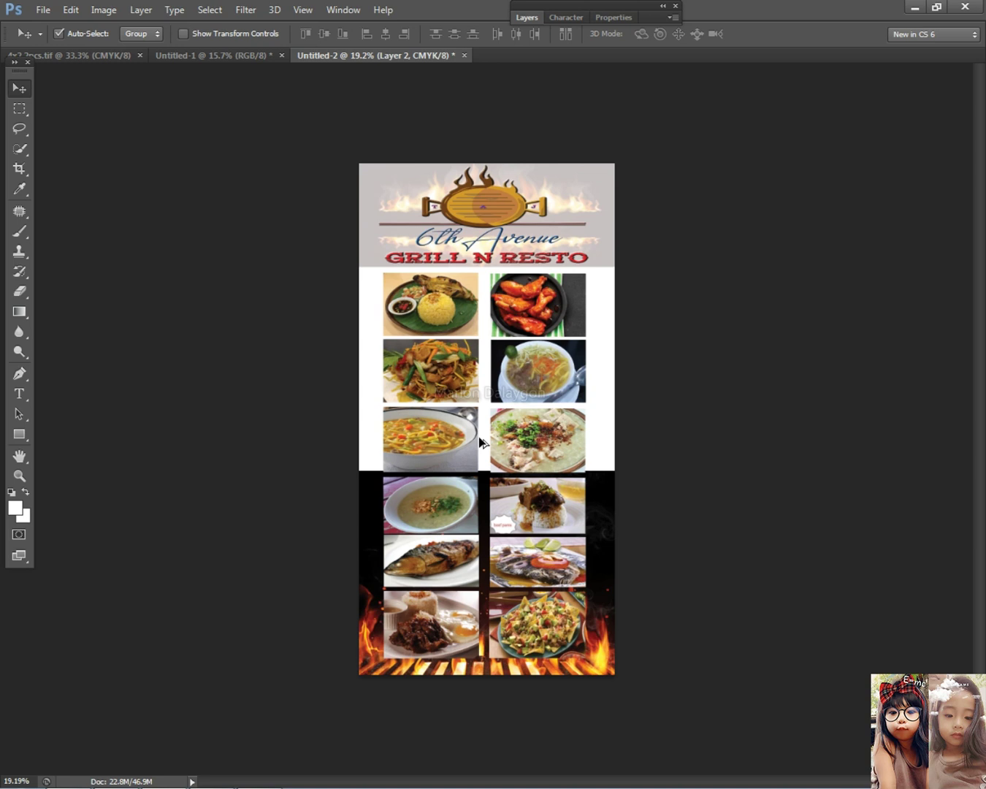
Step: Stretch the flame image's upper edge upward to about 105% height
scroll(486, 424, "up", 2)
right_click(649, 553)
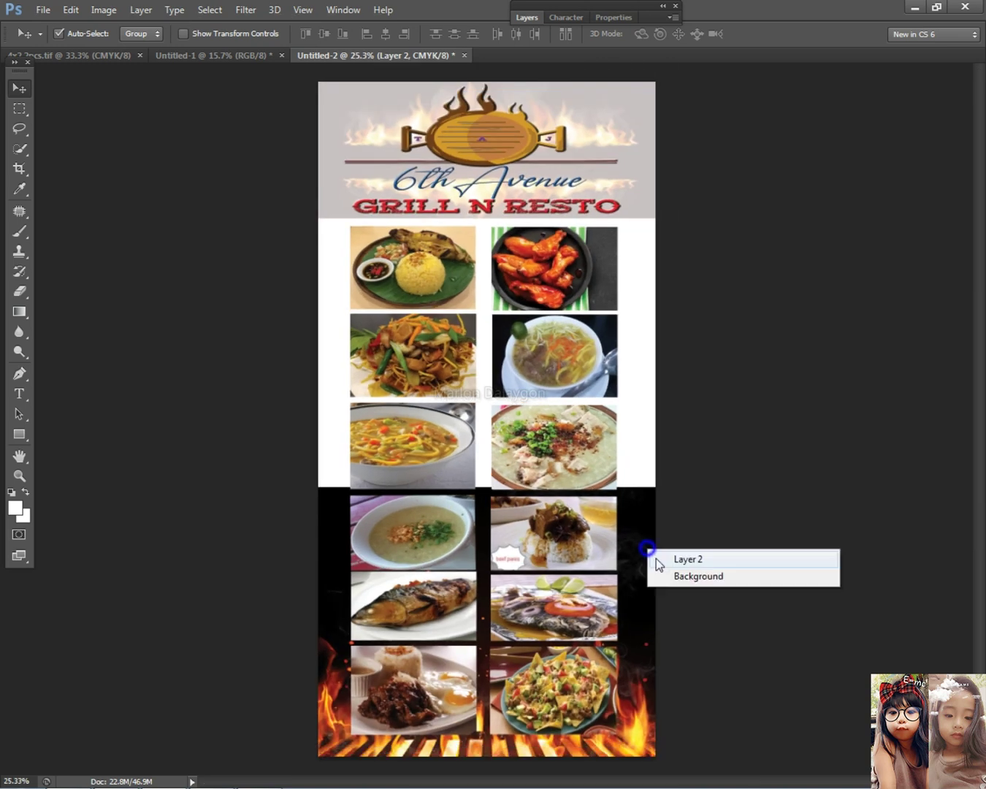
left_click(655, 559)
key("ctrl+t")
left_click_drag(474, 480, 475, 463)
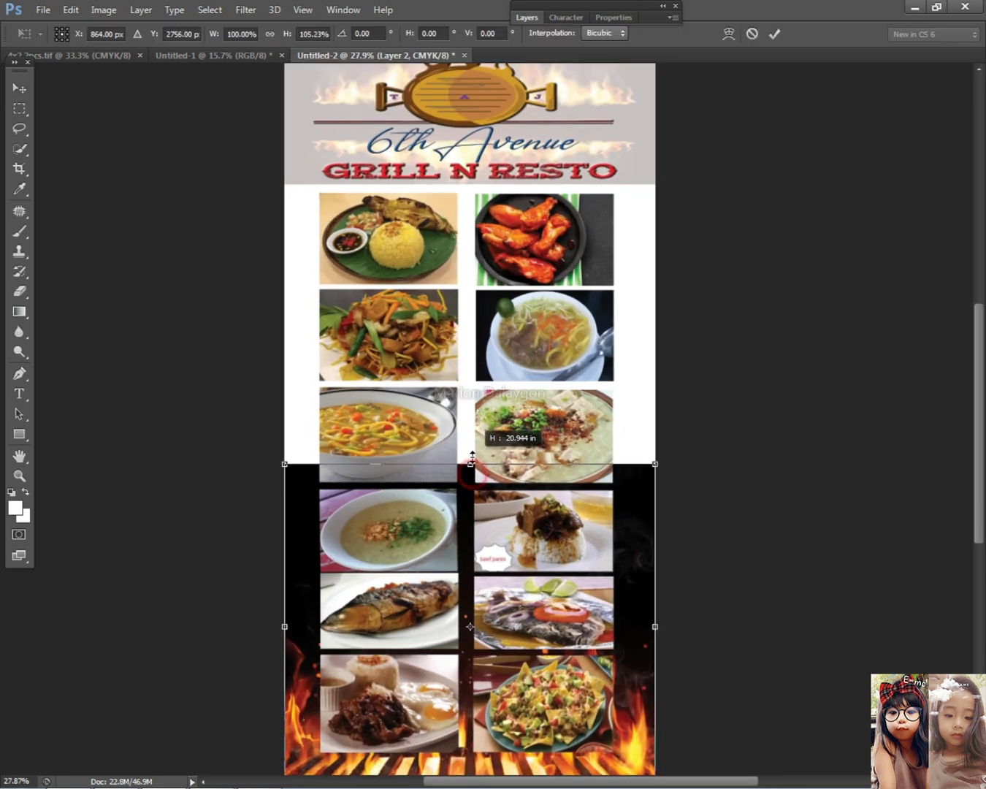
key("Return")
Step: Fade the flame image's upper edge into the white background using an 800 px Eraser at 0% hardness
right_click(641, 511)
left_click(658, 515)
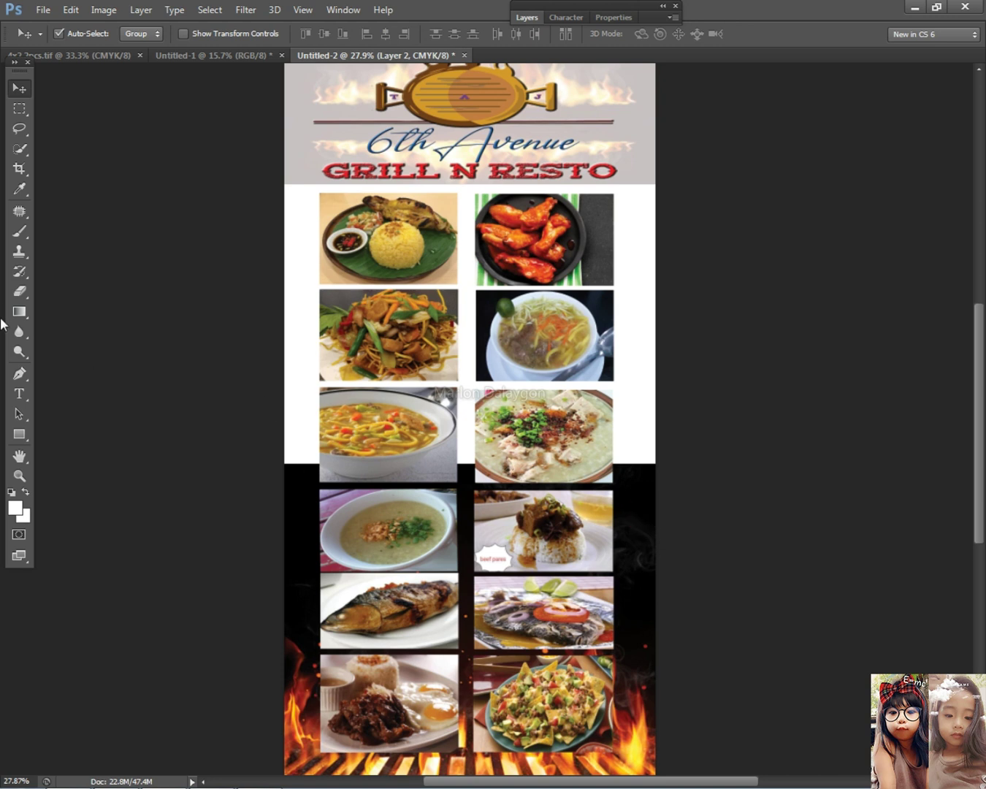
left_click(18, 292)
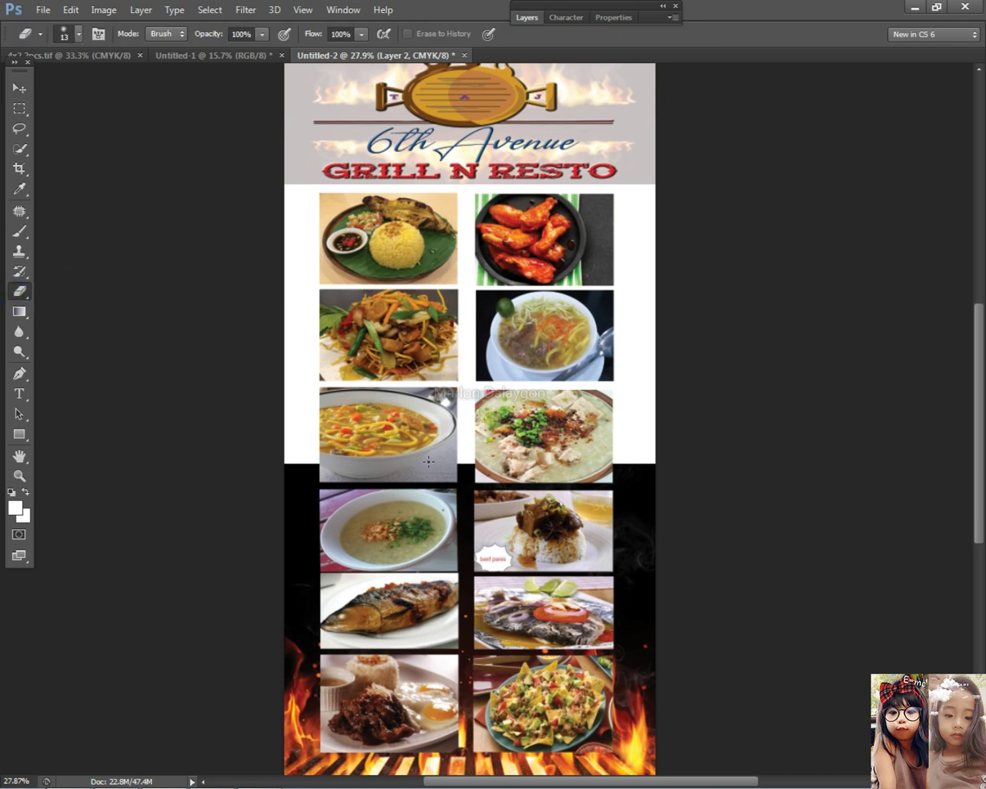
right_click(428, 461)
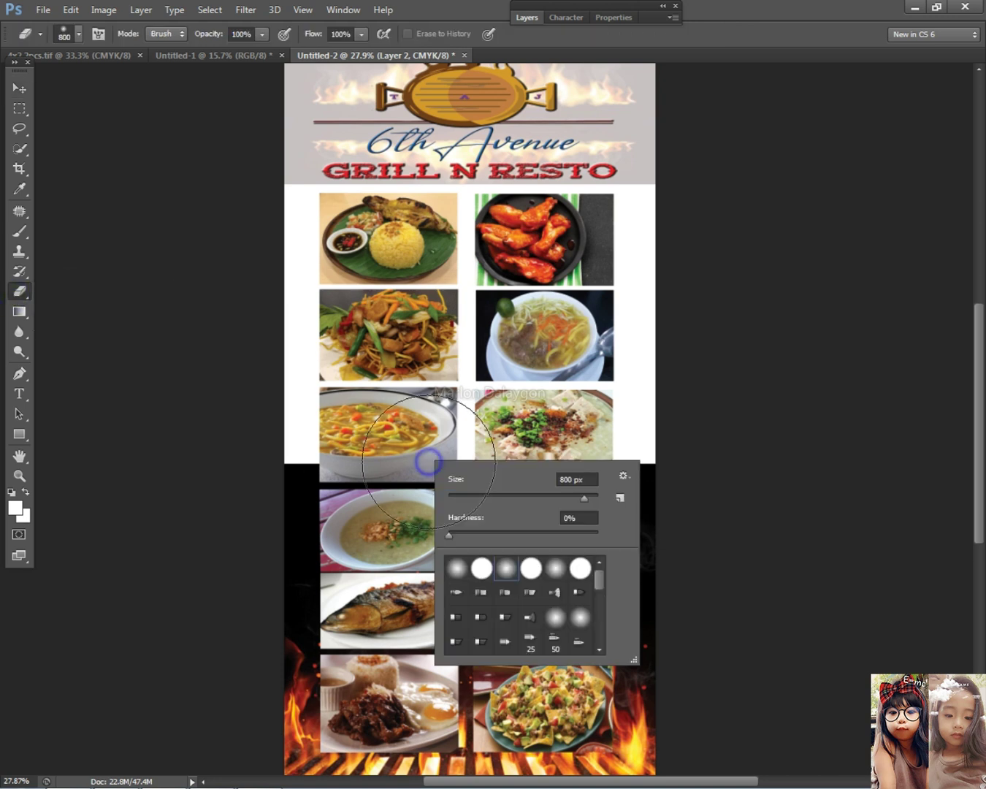
left_click_drag(205, 473, 733, 493)
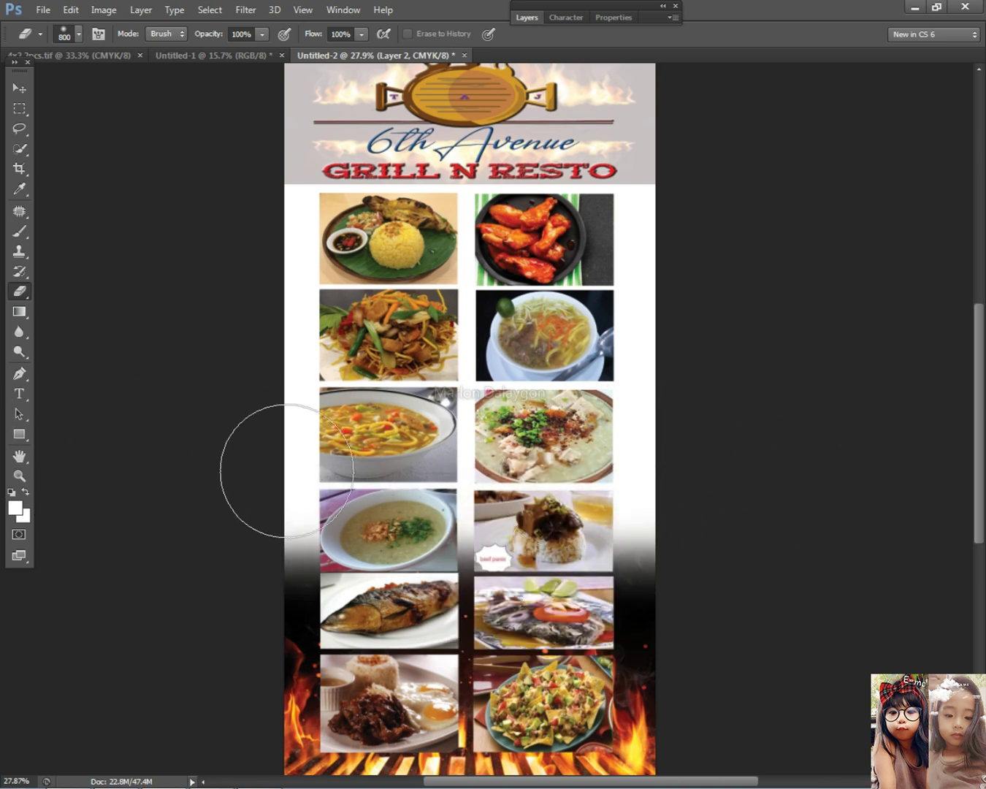
left_click(27, 94)
scroll(461, 551, "down", 3)
scroll(571, 656, "up", 2)
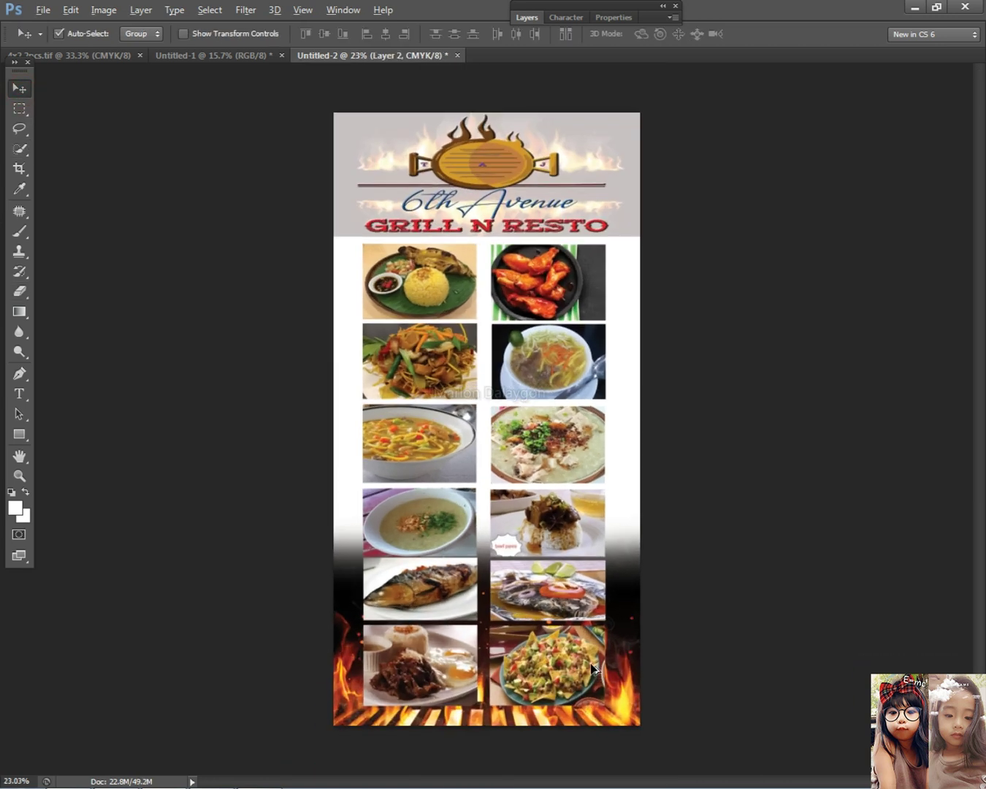
Step: Switch to the web browser and search Google Images for "black background"
key("alt+Tab")
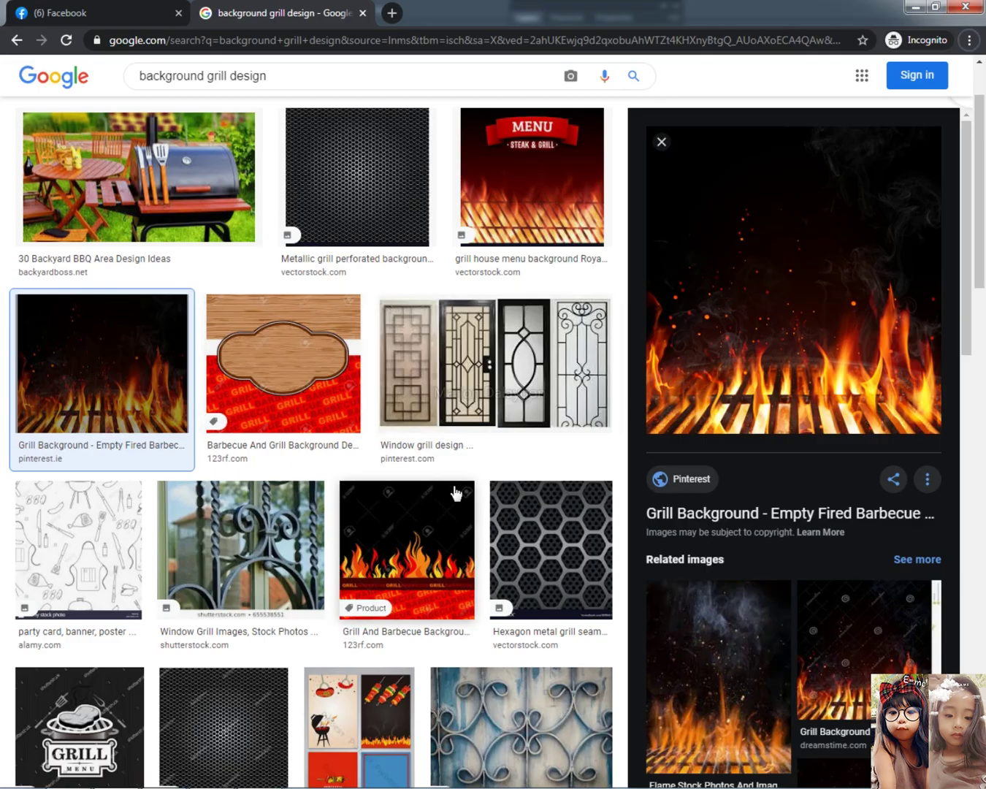
scroll(455, 494, "down", 4)
scroll(756, 740, "down", 6)
scroll(758, 707, "down", 5)
left_click(300, 76)
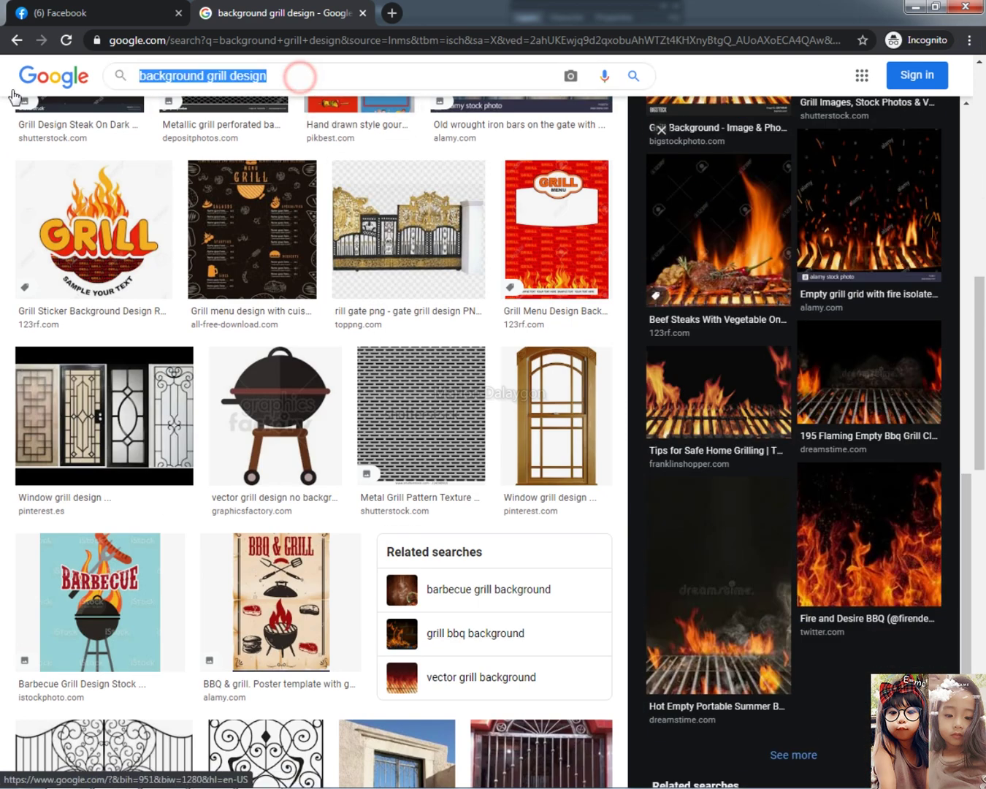
type("ba")
key("BackSpace")
key("BackSpace")
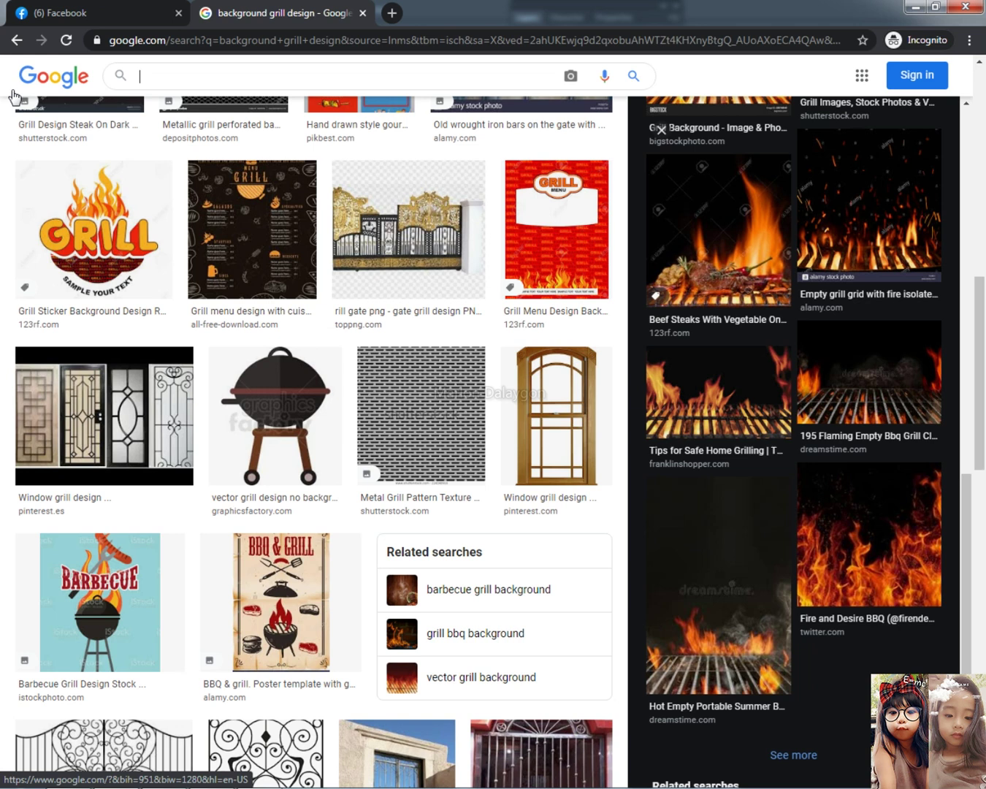
type("black background")
key("Return")
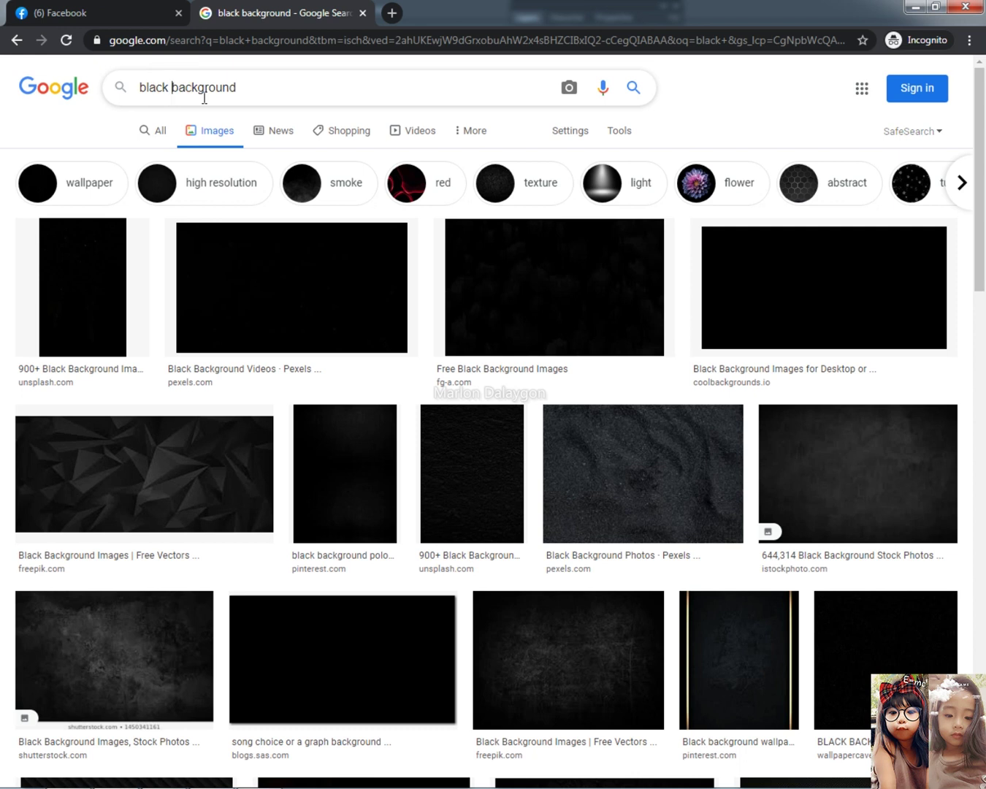
Step: Refine the image search to "black fire background" and browse the results for a dark flame picture
type("fire")
key("Down")
key("Return")
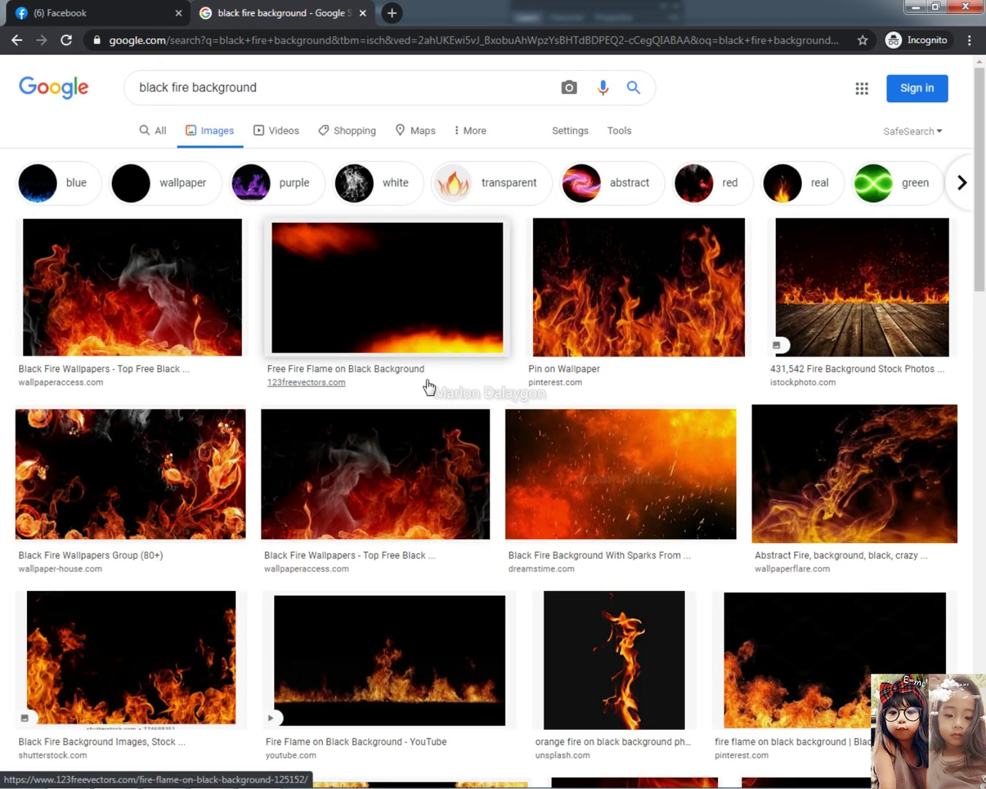
scroll(436, 401, "down", 3)
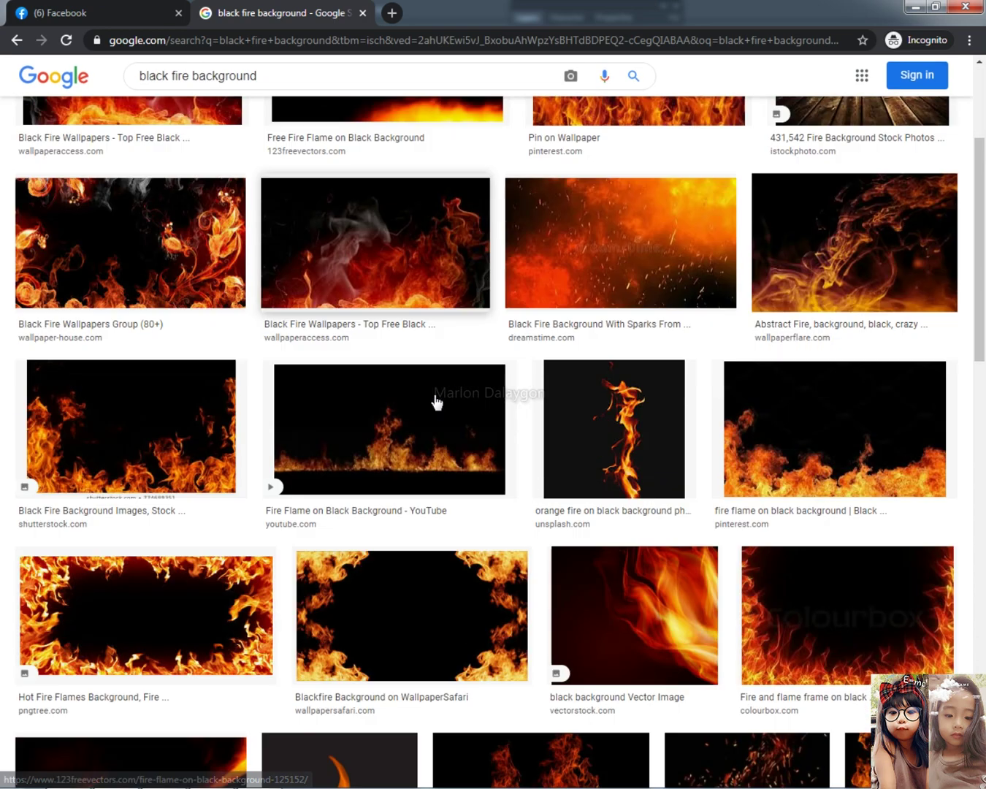
scroll(435, 402, "down", 6)
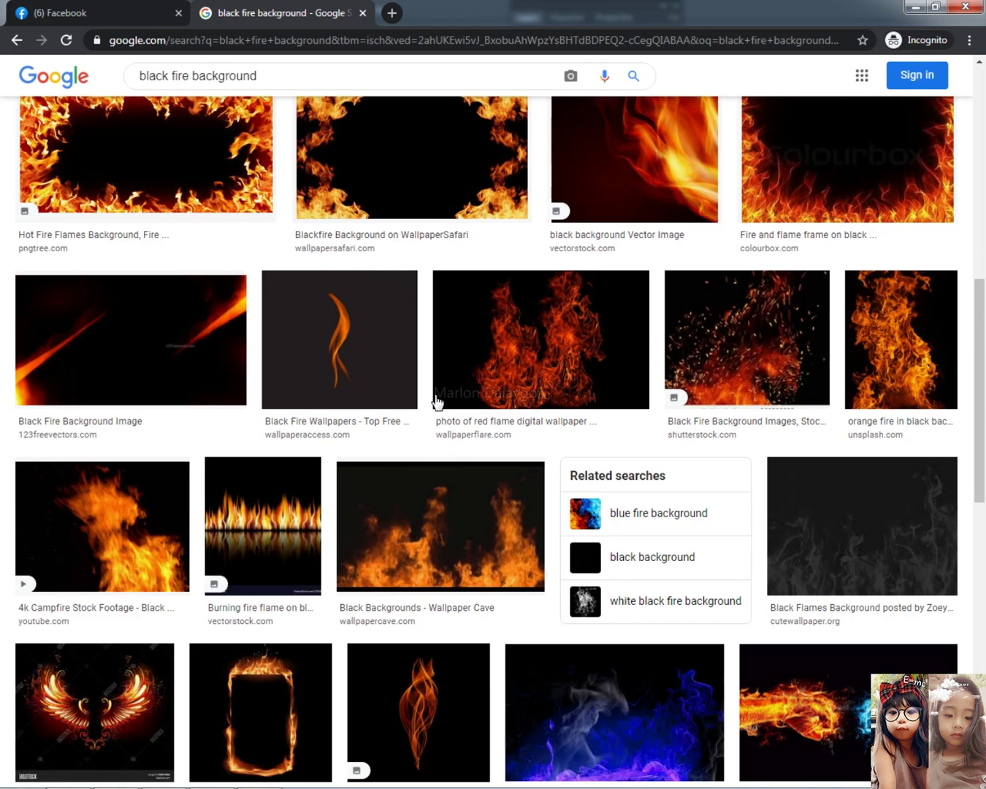
scroll(436, 401, "down", 7)
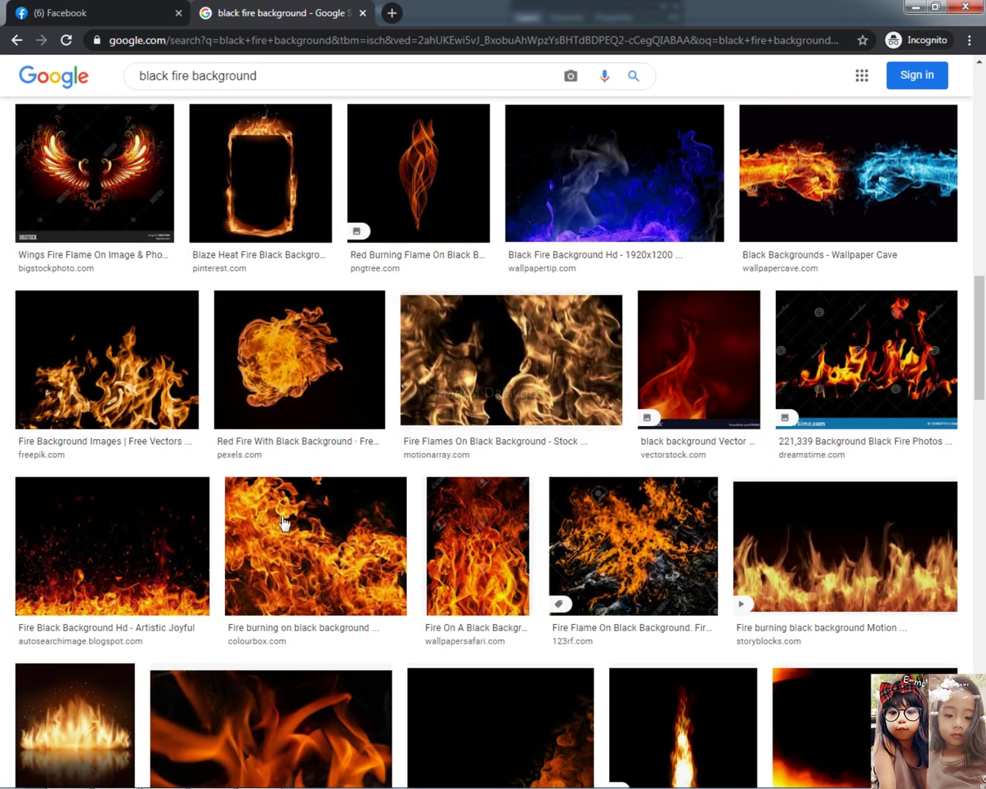
Step: Open the Artistic Joyful fire result and copy the "Fire Sparks With Flame" picture from its related images
left_click(132, 553)
right_click(806, 216)
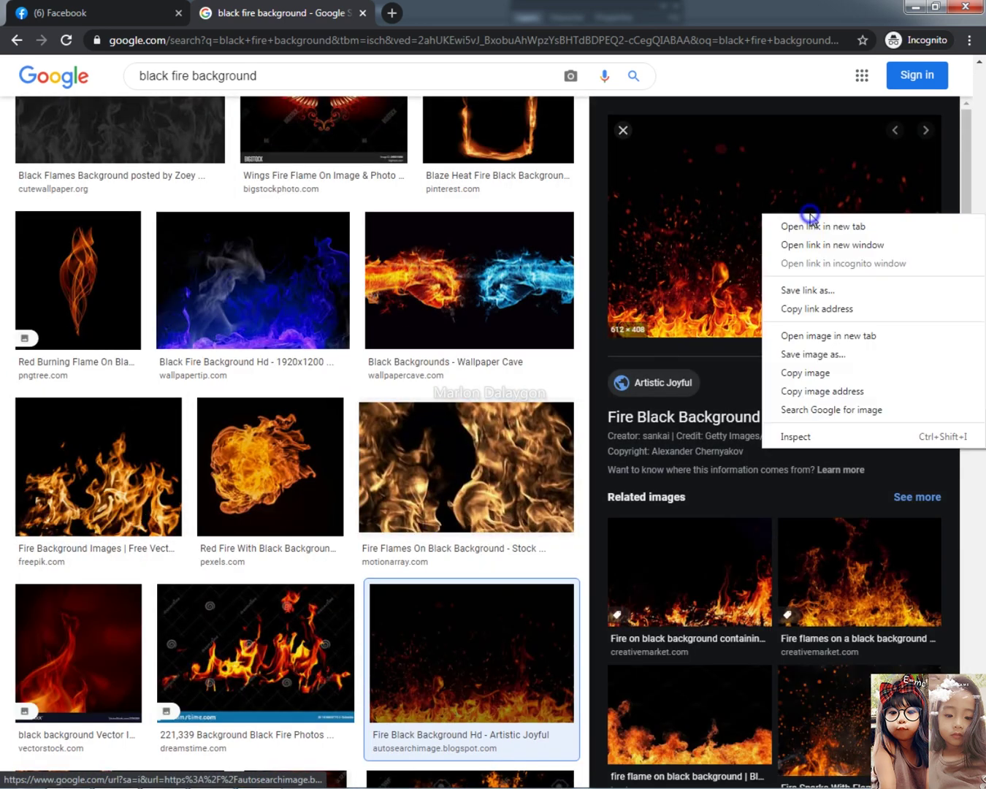
left_click(1, 472)
scroll(468, 467, "down", 4)
left_click(873, 720)
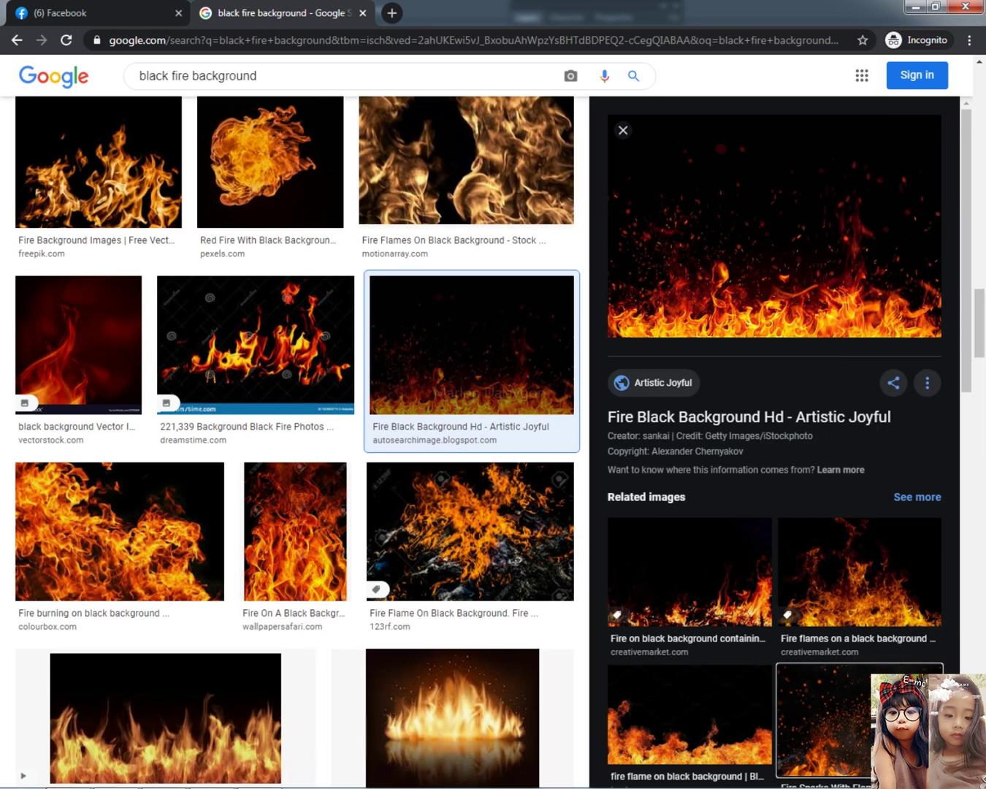
right_click(771, 278)
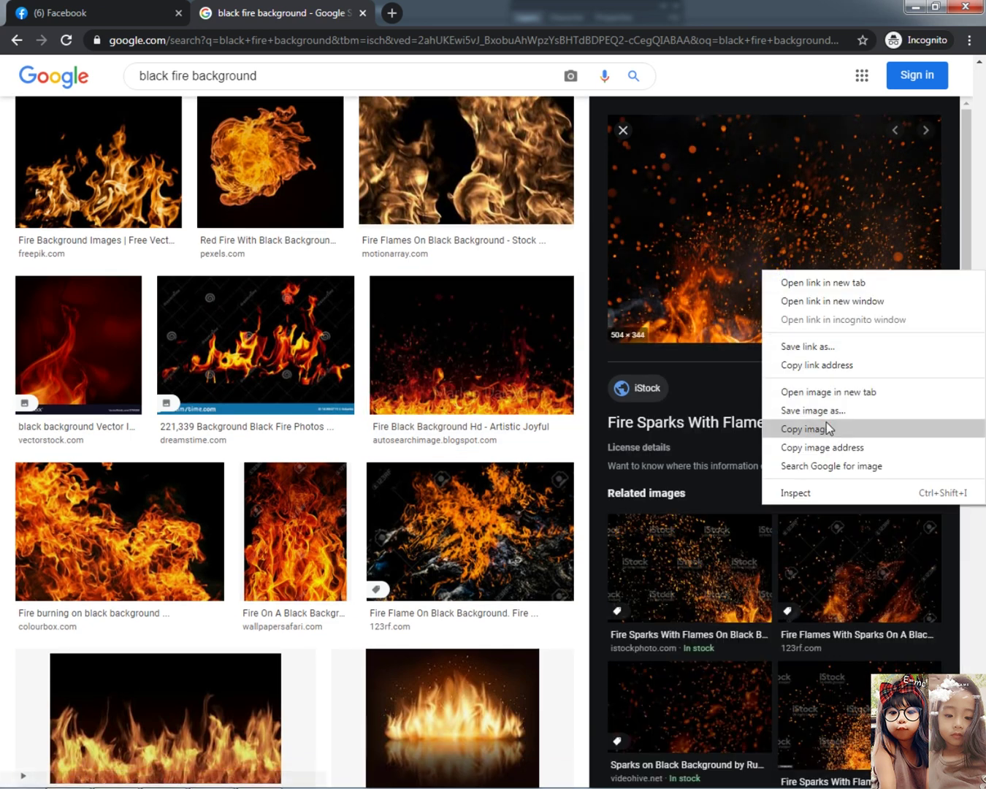
left_click(826, 422)
Step: Switch to Photoshop, paste the sparks picture and scale it to about 451% width and 664% height below the banner
key("alt+Tab")
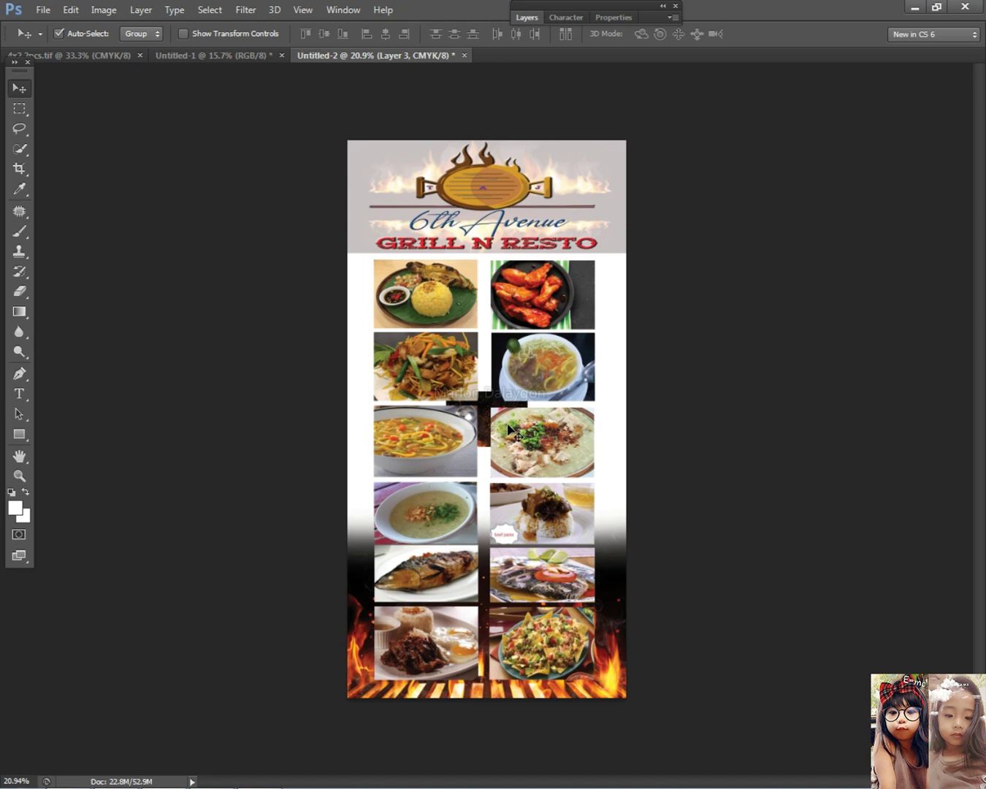
key("ctrl+t")
left_click_drag(527, 446, 708, 578)
left_click_drag(665, 533, 537, 381)
left_click_drag(604, 423, 670, 518)
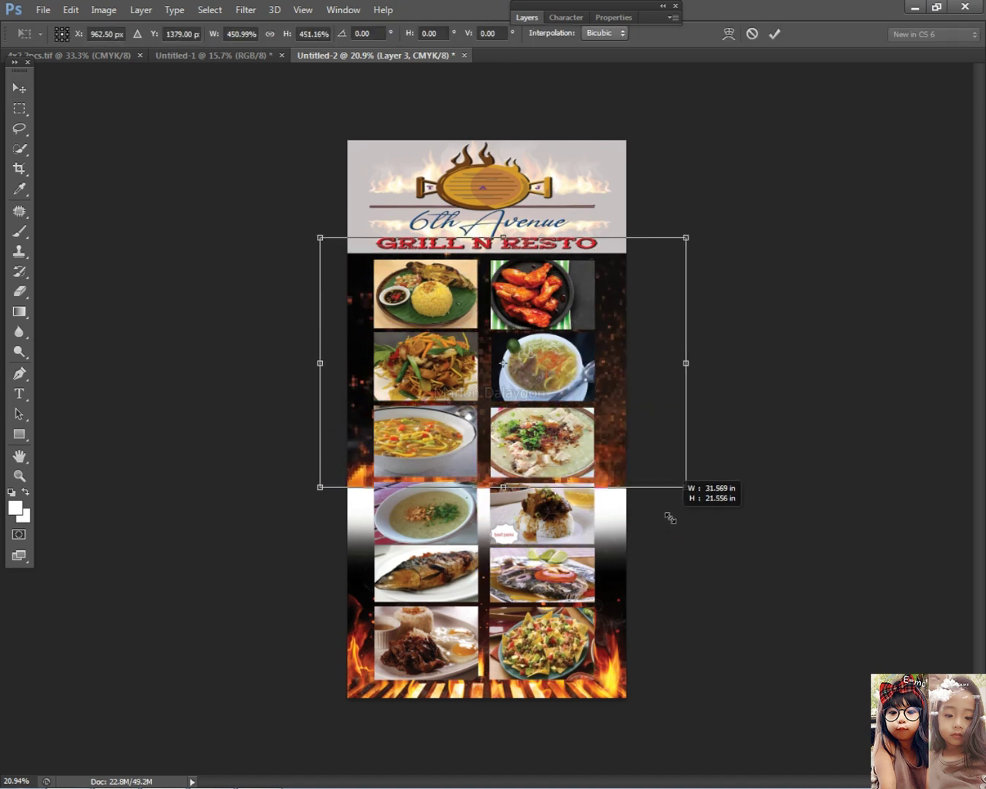
left_click_drag(504, 487, 504, 605)
key("Return")
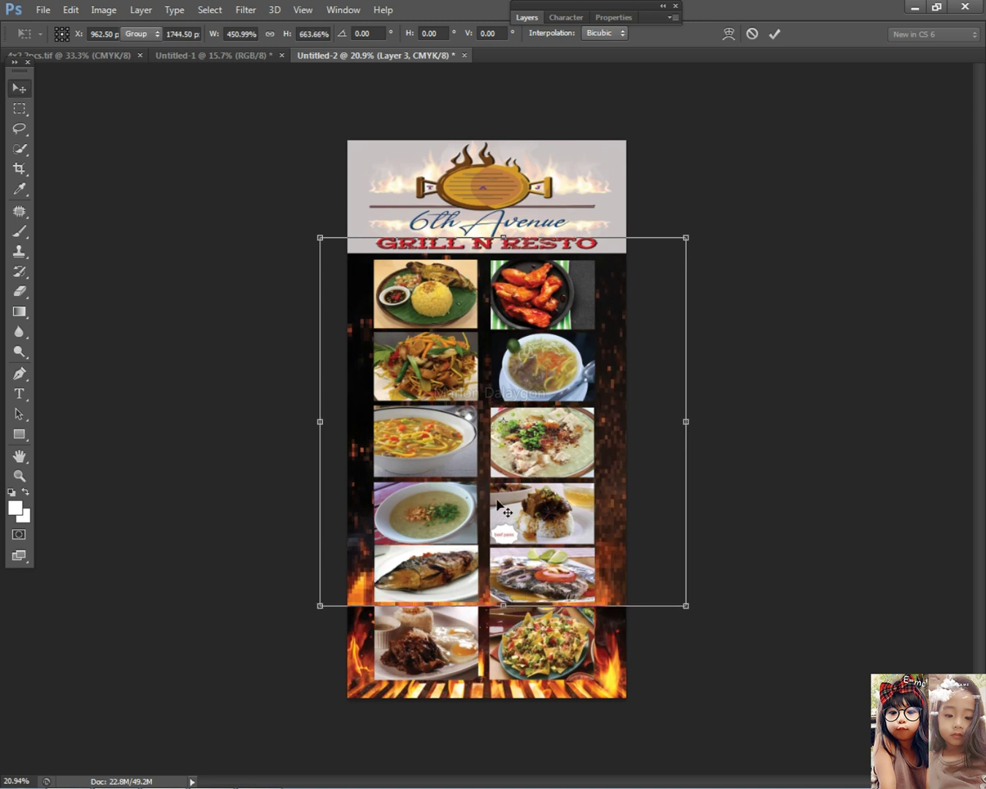
Step: Send the fire sparks layer to the back, behind the grill flame image
left_click(141, 11)
mouse_move(207, 370)
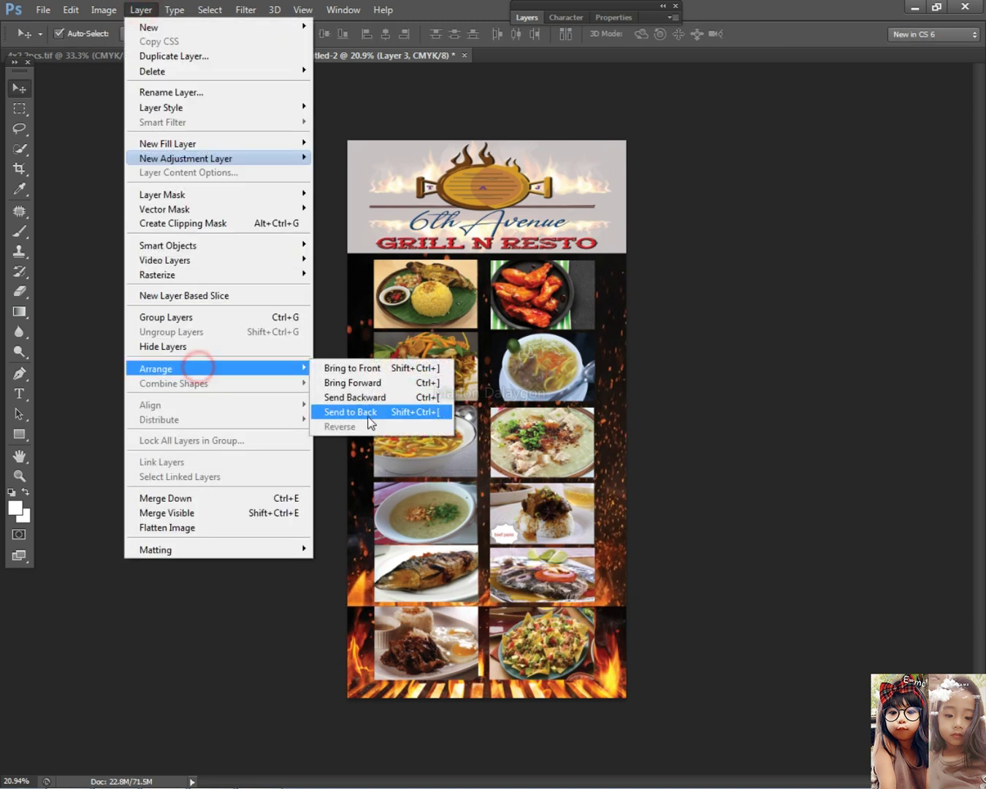
left_click(367, 411)
scroll(682, 470, "down", 4)
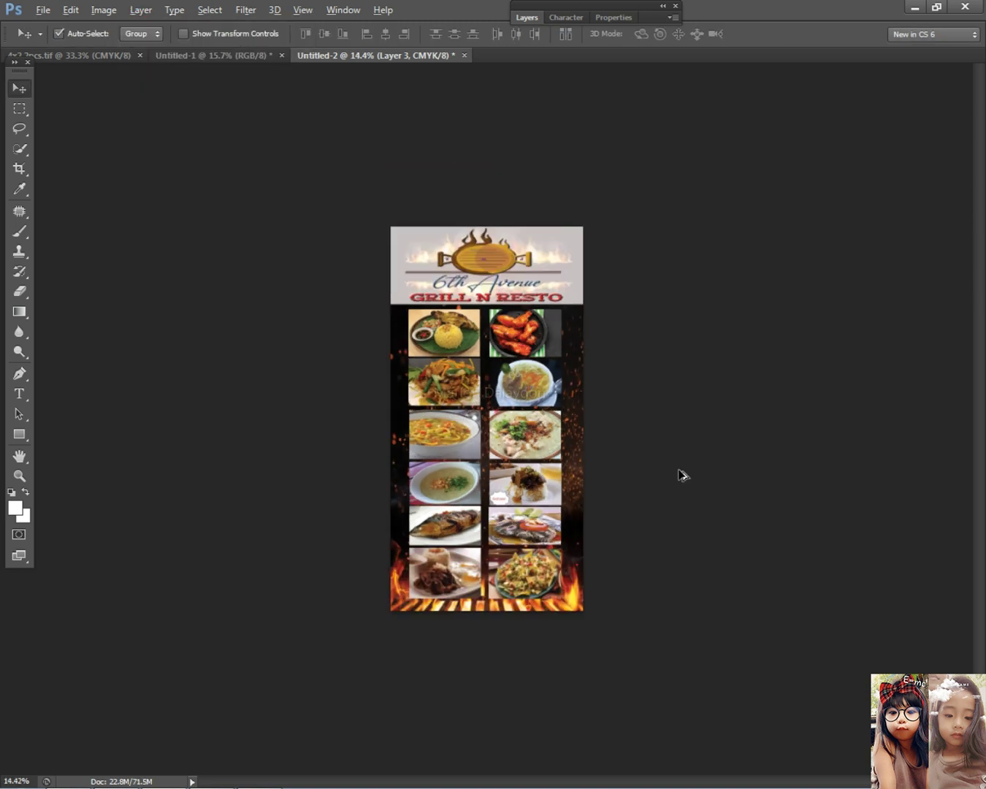
Step: Select the "1 chicken inasal unlimited rice" photo layer and bring up the layer list
scroll(638, 391, "up", 6)
right_click(548, 328)
left_click(561, 336)
right_click(427, 273)
left_click(432, 279)
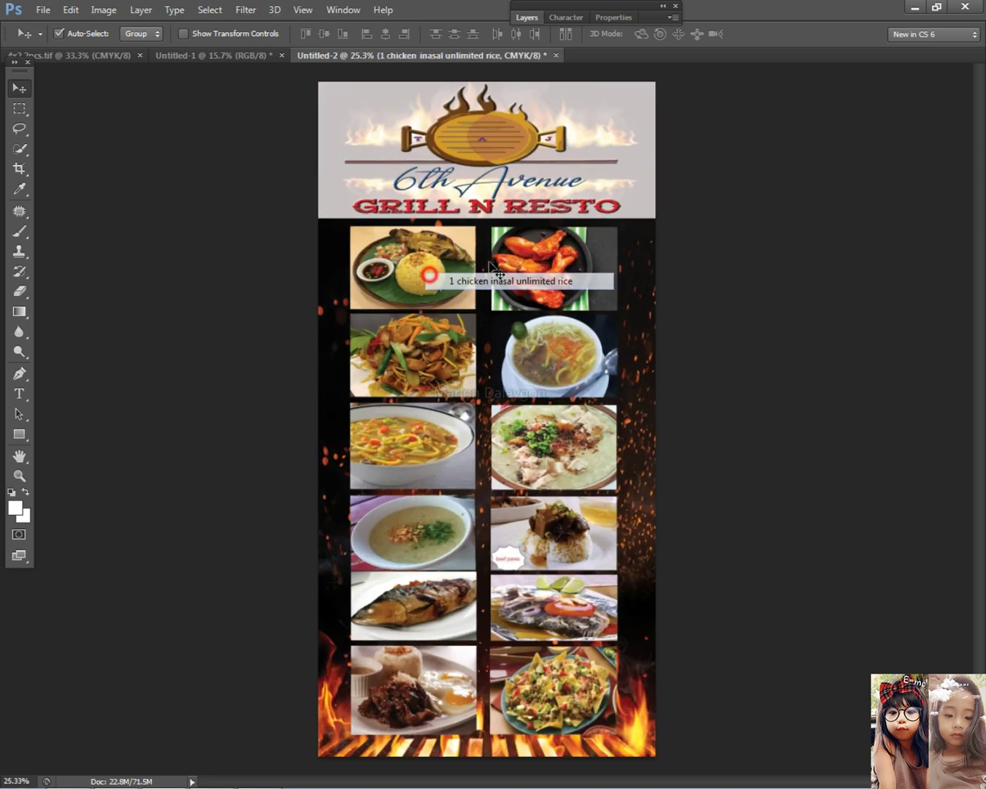
scroll(524, 312, "up", 2)
right_click(441, 234)
left_click(443, 238)
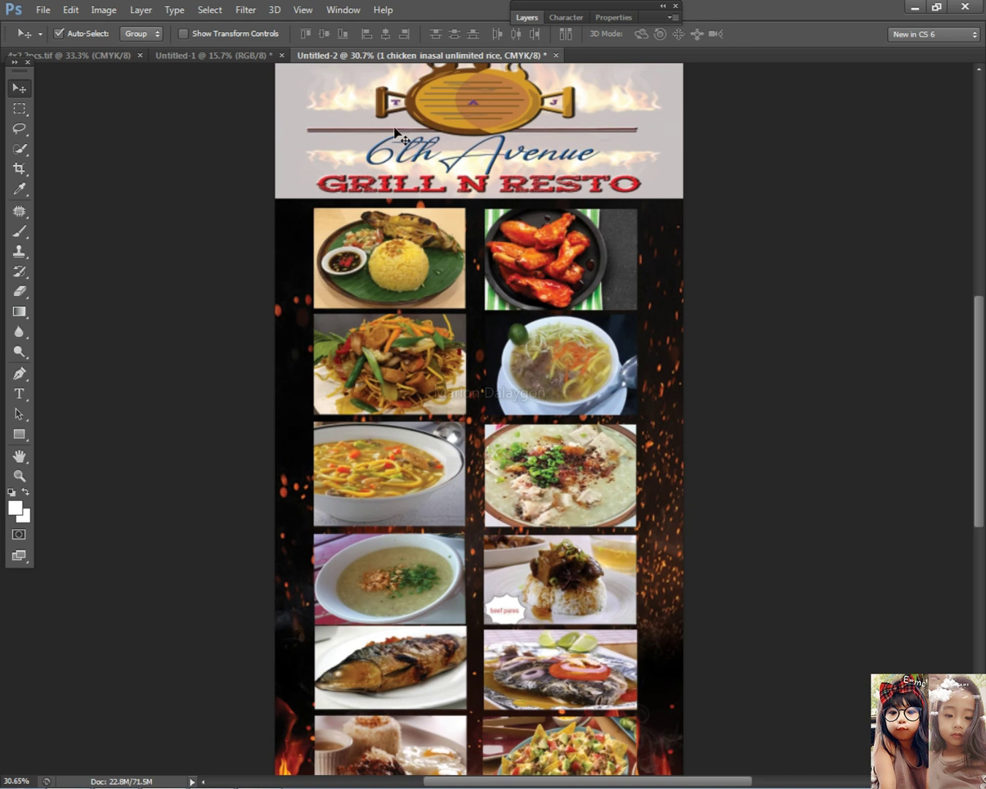
left_click(525, 18)
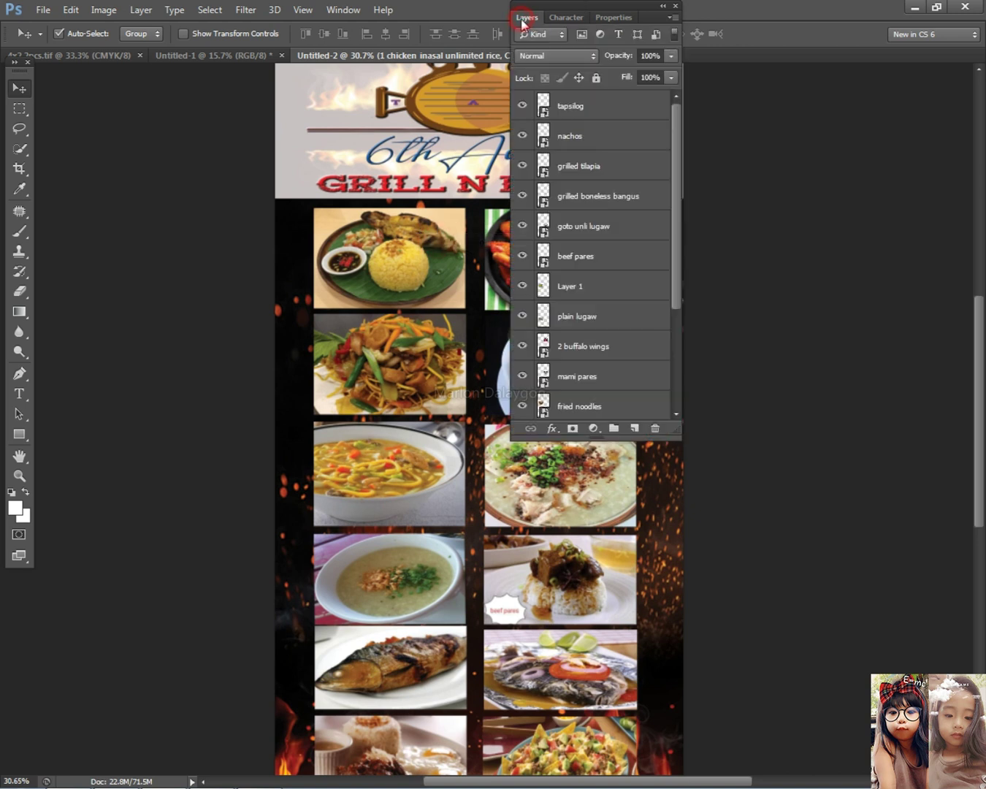
right_click(393, 271)
left_click(521, 278)
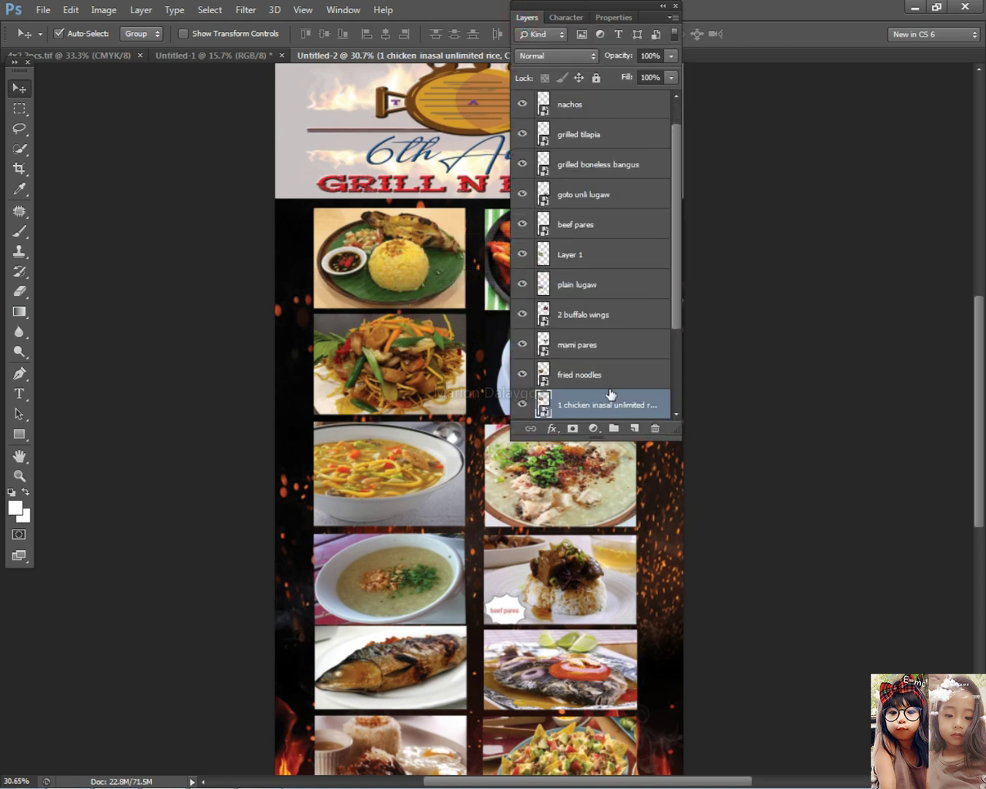
Step: Add a white Stroke effect to the chicken inasal photo layer
double_click(612, 414)
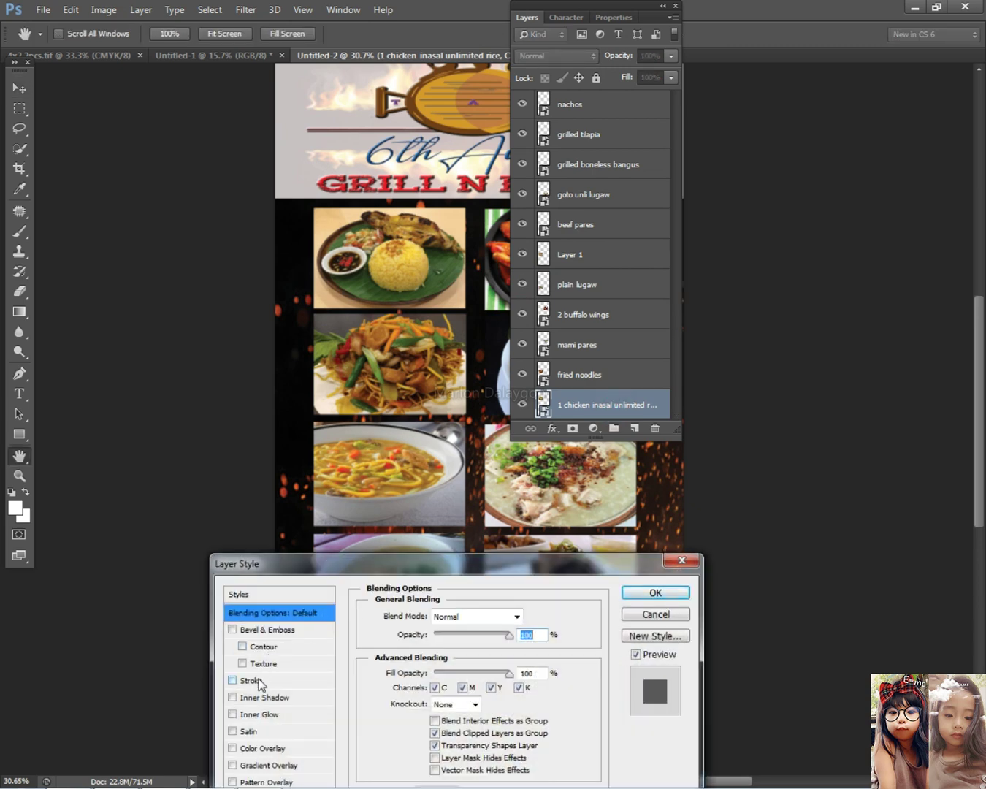
left_click(250, 680)
left_click(404, 721)
left_click(296, 204)
left_click(635, 195)
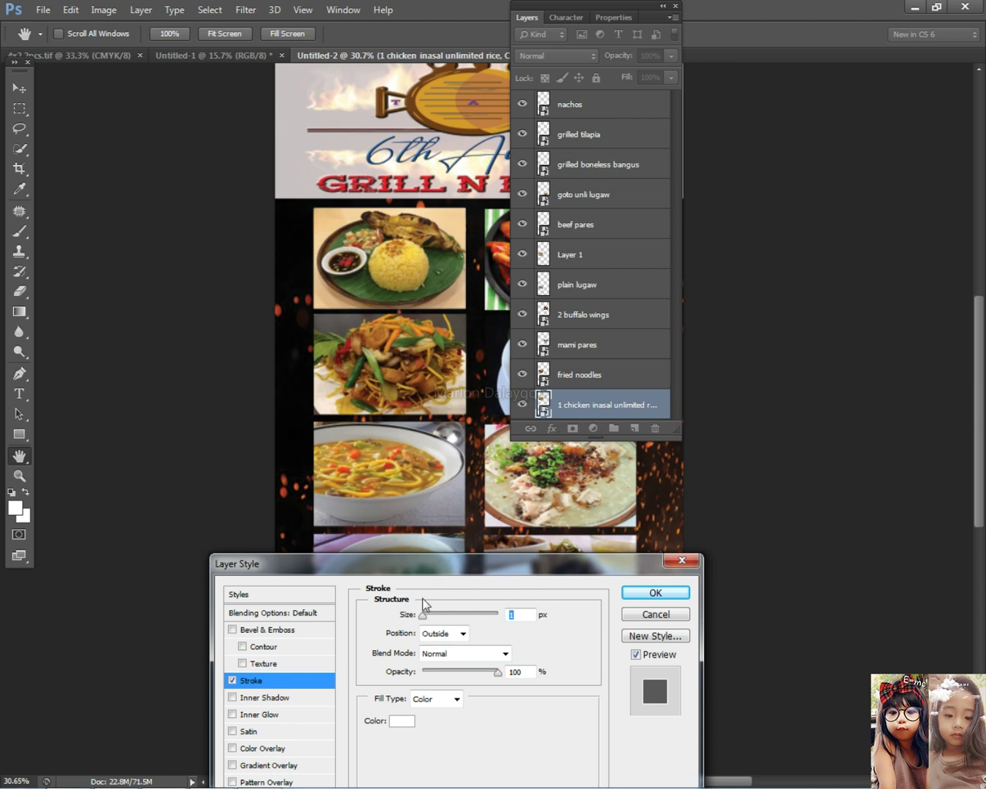
Step: Set the chicken inasal photo's stroke to 18 px with the Inside position and apply the layer style
left_click_drag(430, 617, 431, 615)
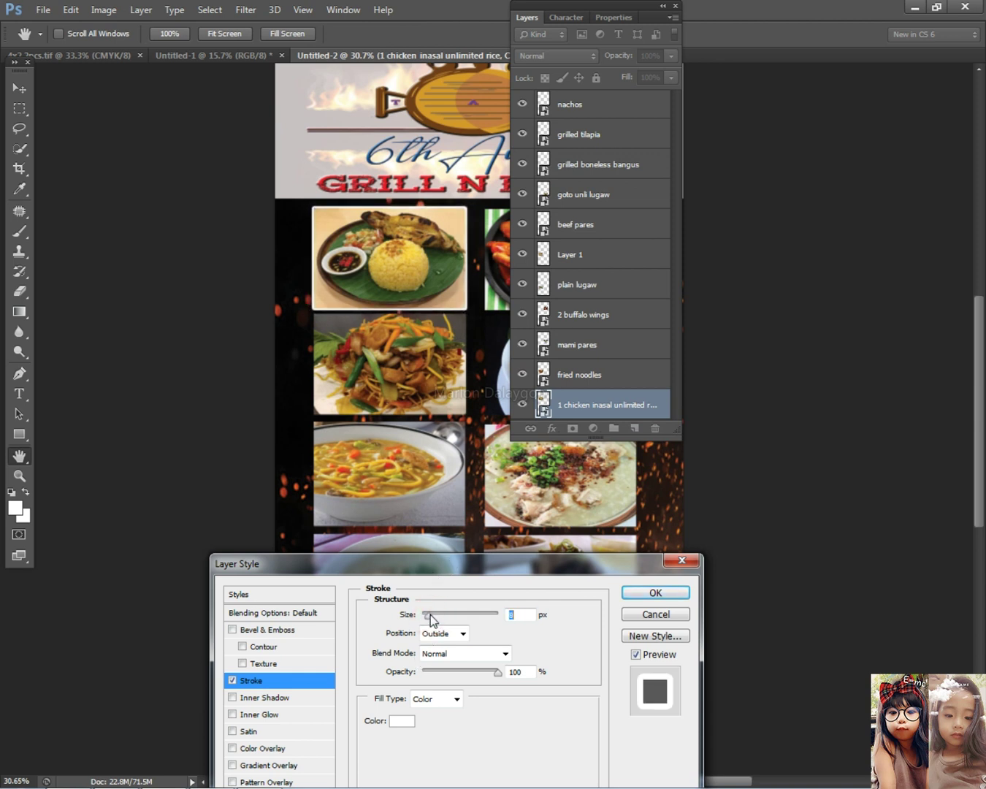
key("Up")
key("Up")
key("Up")
key("Up")
key("Up")
left_click(442, 634)
left_click(439, 645)
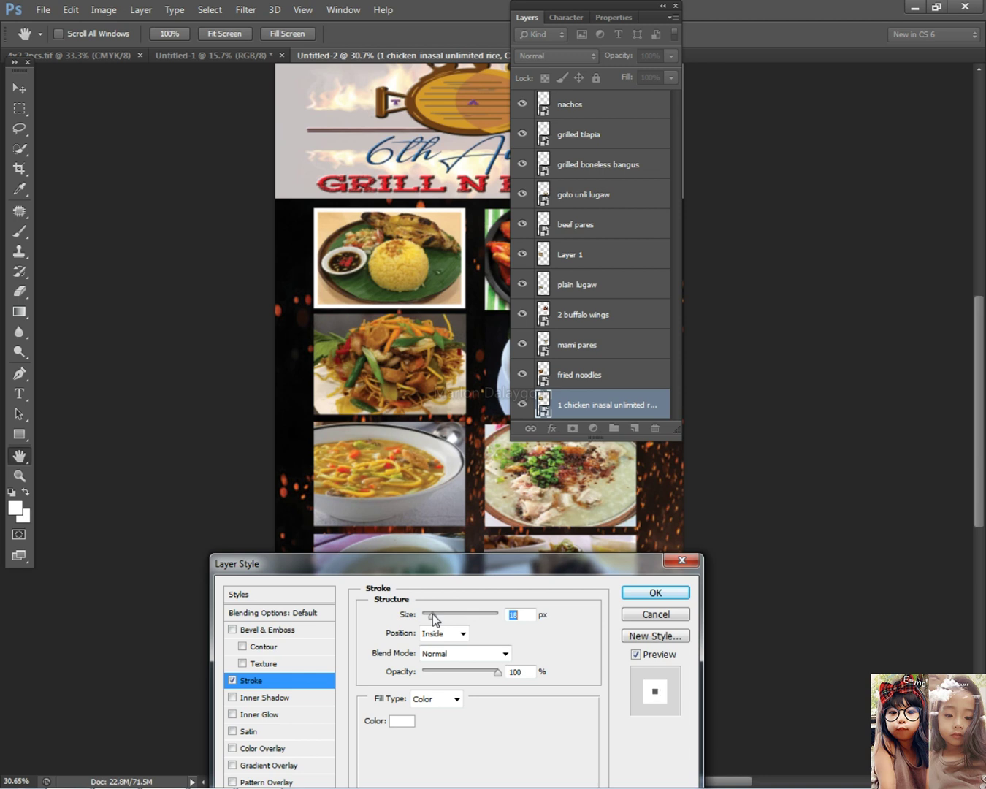
left_click(661, 591)
Step: Copy the layer style of the chicken inasal photo layer
right_click(380, 253)
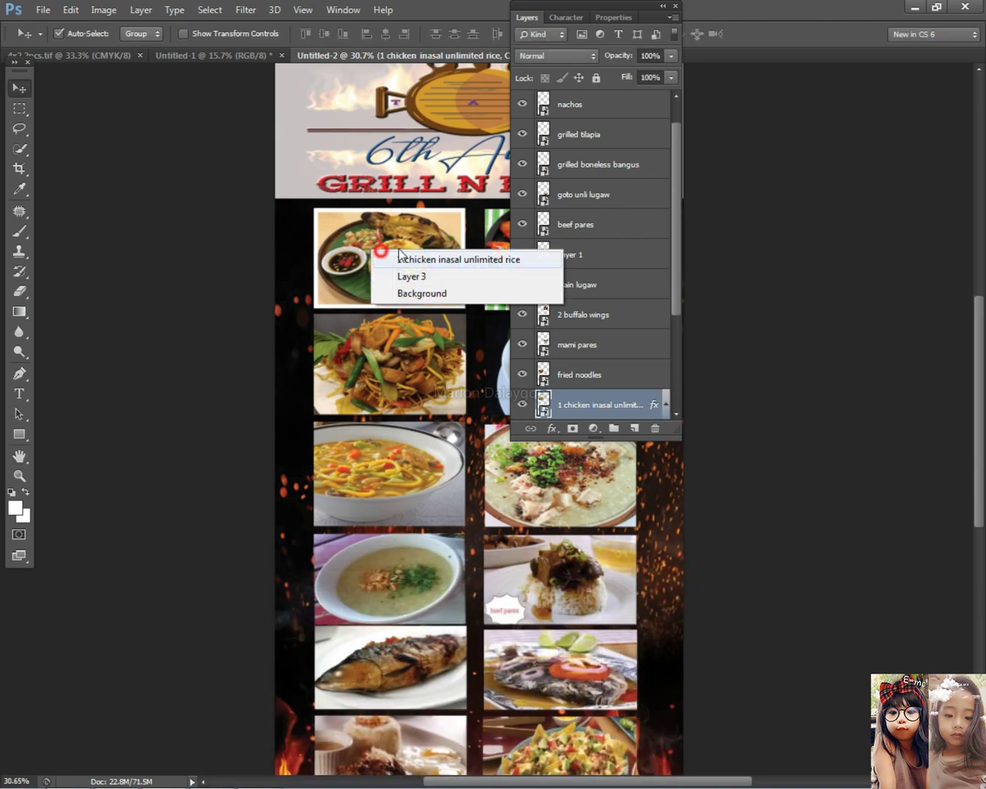
left_click(452, 261)
right_click(579, 369)
left_click(612, 486)
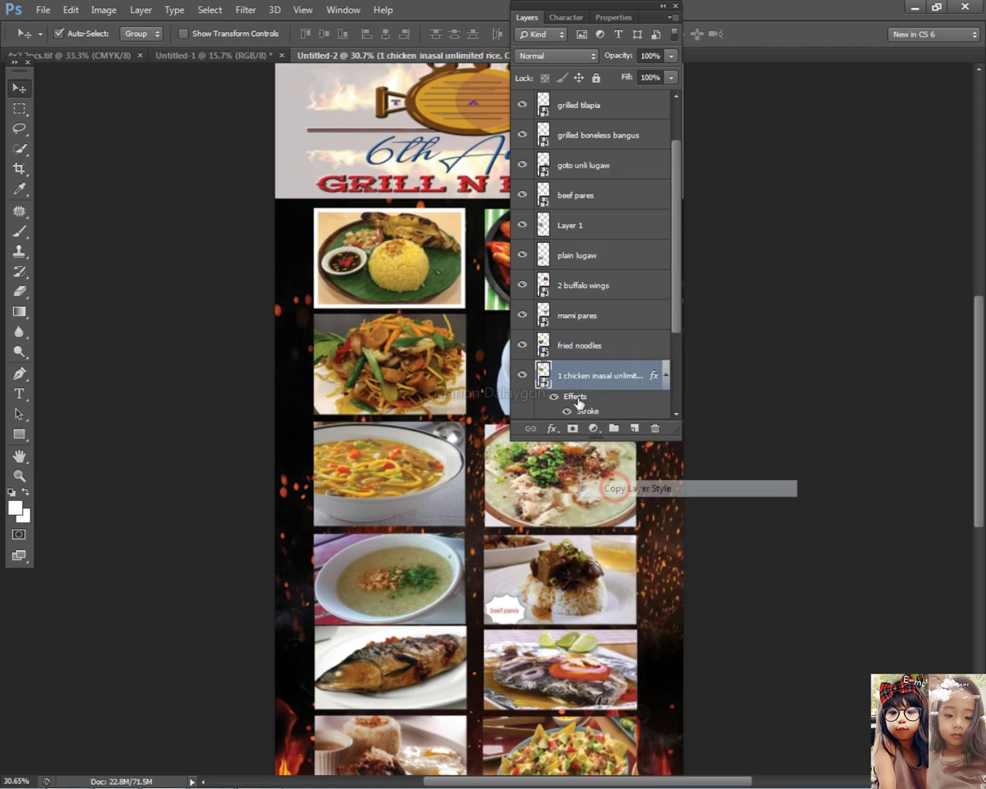
Step: Paste the copied stroke style onto all food photo layers from fried noodles up to tapsilog, and collapse the layer list
left_click(583, 345)
scroll(613, 306, "up", 1)
left_click(590, 106, "shift")
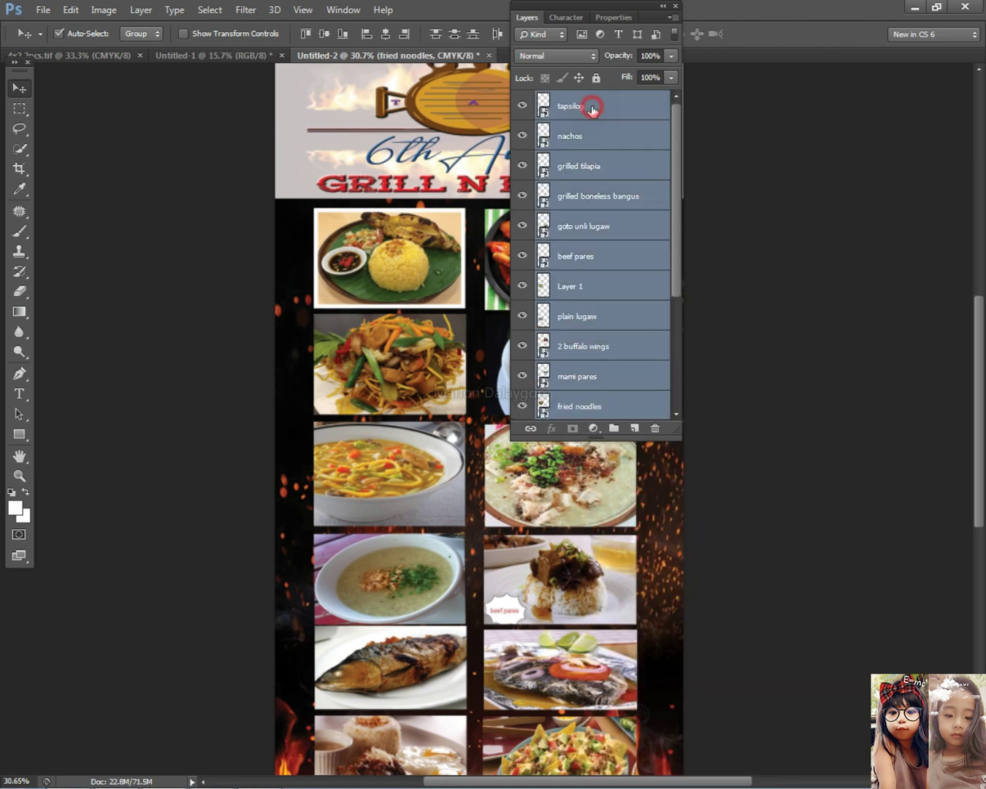
right_click(591, 107)
left_click(642, 444)
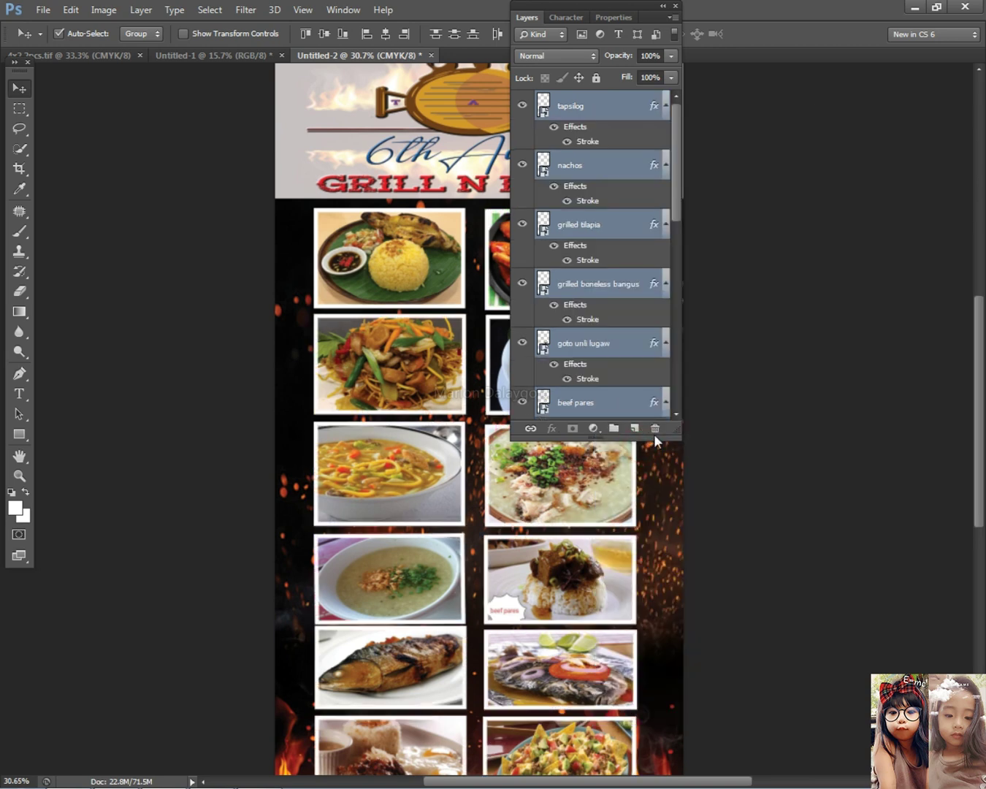
double_click(534, 20)
Step: Nudge the mami pares photo slightly left to line up with the goto unli lugaw photo below it
scroll(518, 245, "up", 5)
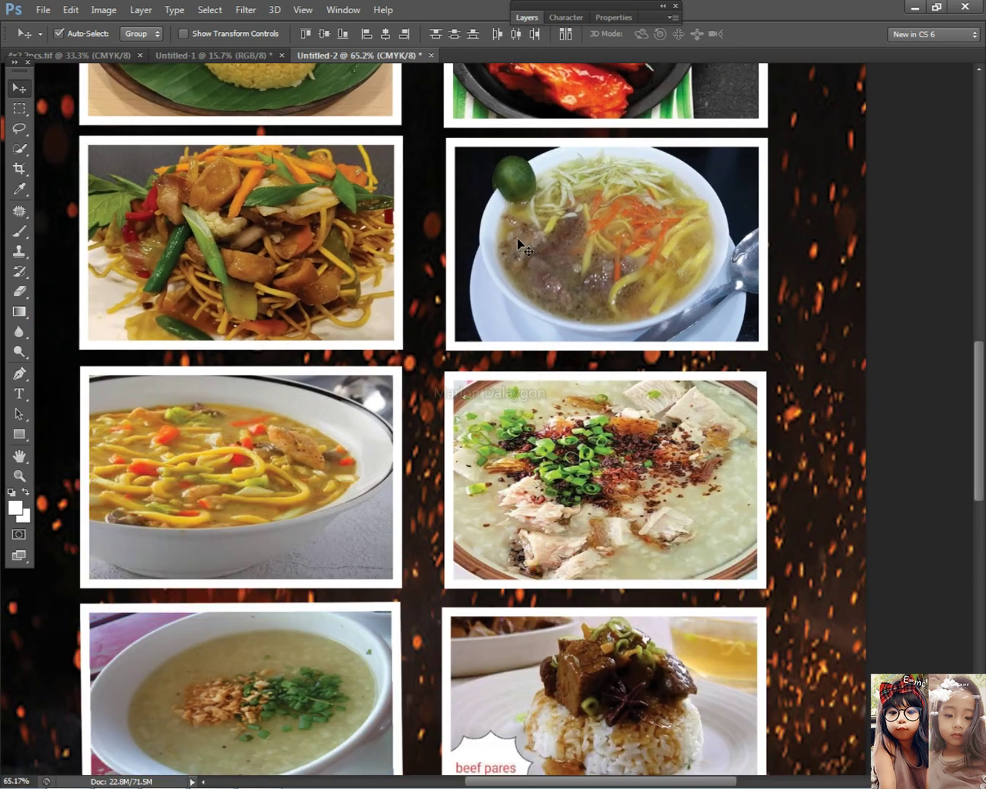
right_click(517, 238)
left_click(541, 249)
key("Left")
key("Left")
key("Left")
key("Left")
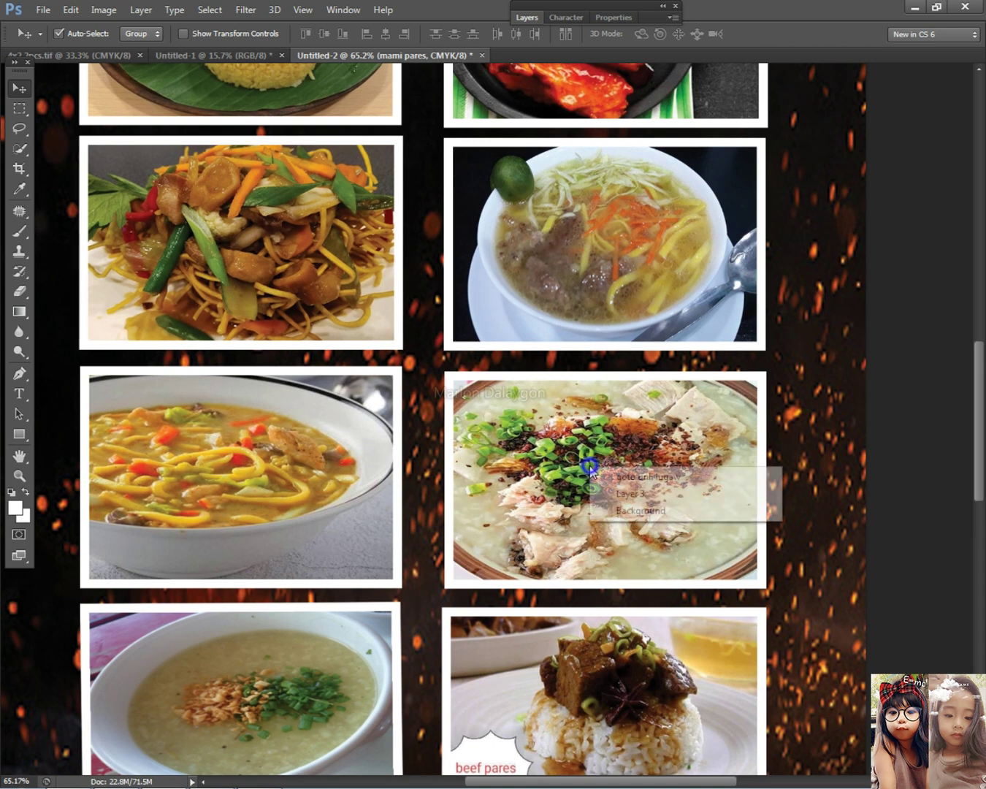
left_click(610, 483)
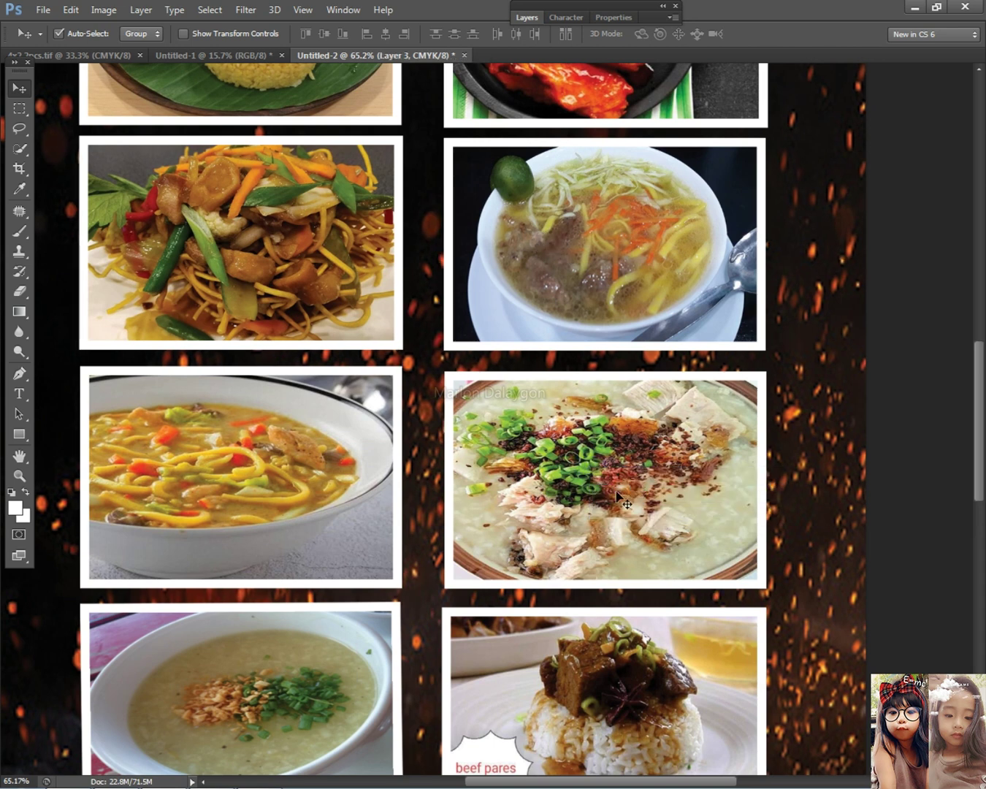
scroll(645, 401, "down", 1)
left_click(679, 321)
scroll(653, 405, "down", 8)
scroll(653, 403, "down", 1)
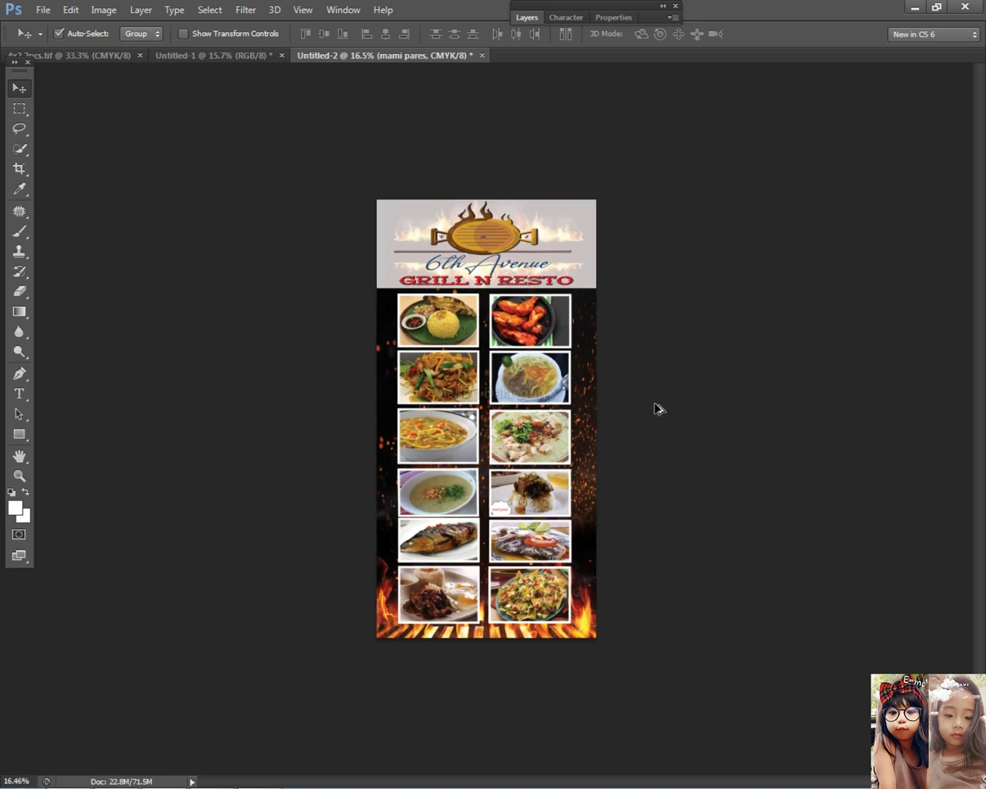
scroll(655, 404, "up", 3)
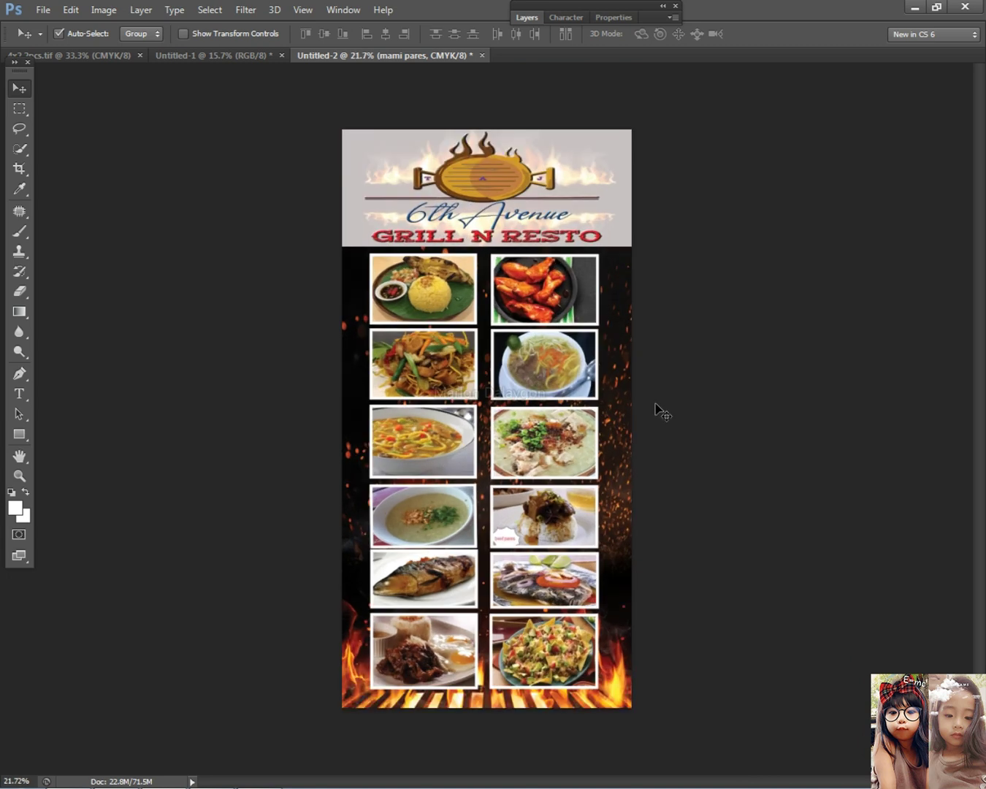
Step: Widen the fire sparks background layer on both sides to about 113% width
scroll(657, 410, "up", 1)
right_click(655, 410)
left_click(659, 415)
key("ctrl+t")
left_click_drag(272, 425, 247, 422)
left_click_drag(738, 422, 768, 422)
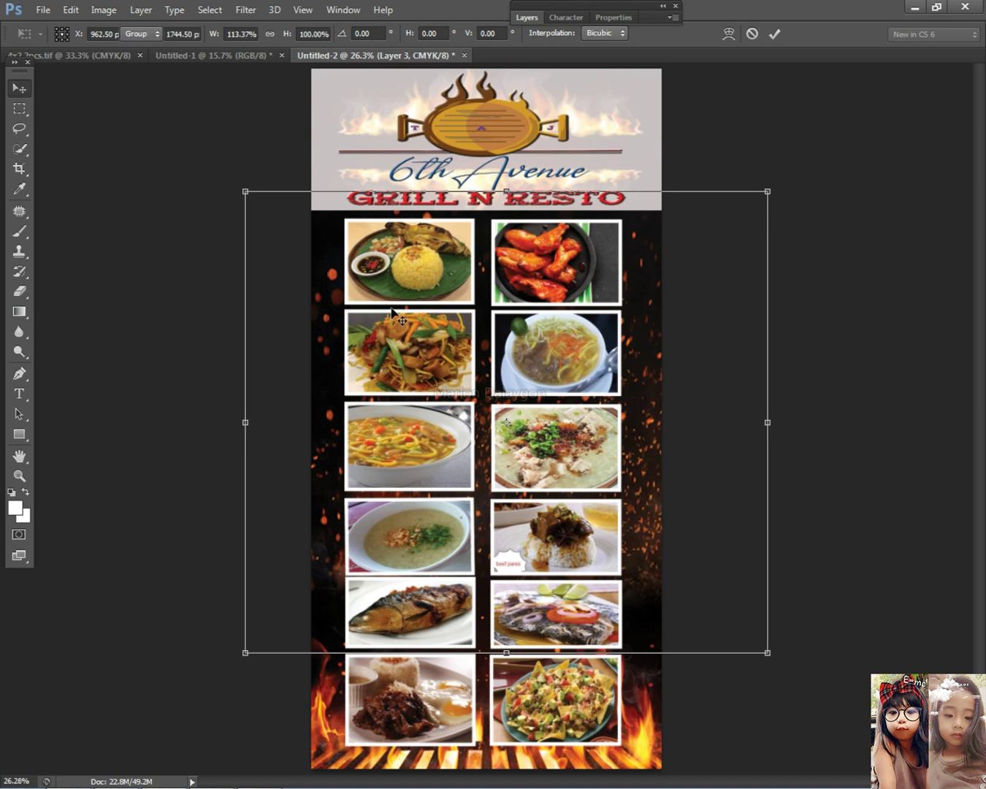
key("Return")
scroll(775, 453, "down", 5)
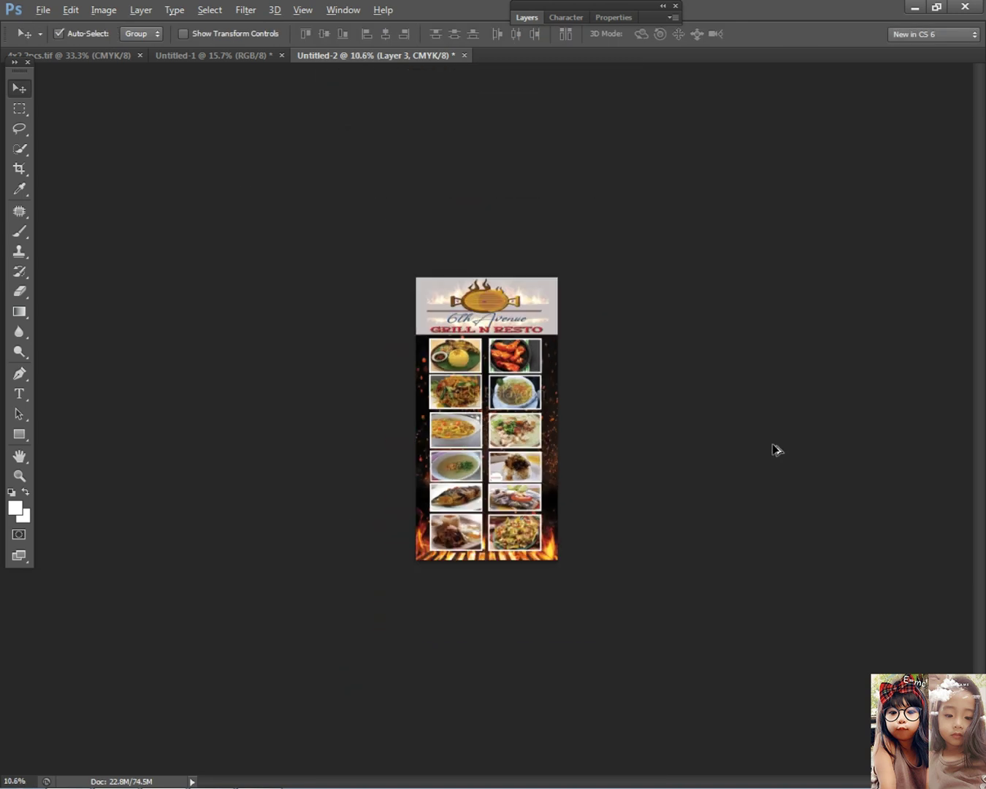
Step: Nudge the grilled boneless bangus and grilled tilapia photos slightly to even out the gaps around the fifth row
scroll(658, 518, "up", 2)
right_click(524, 585)
right_click(432, 591)
left_click(449, 597)
right_click(454, 551)
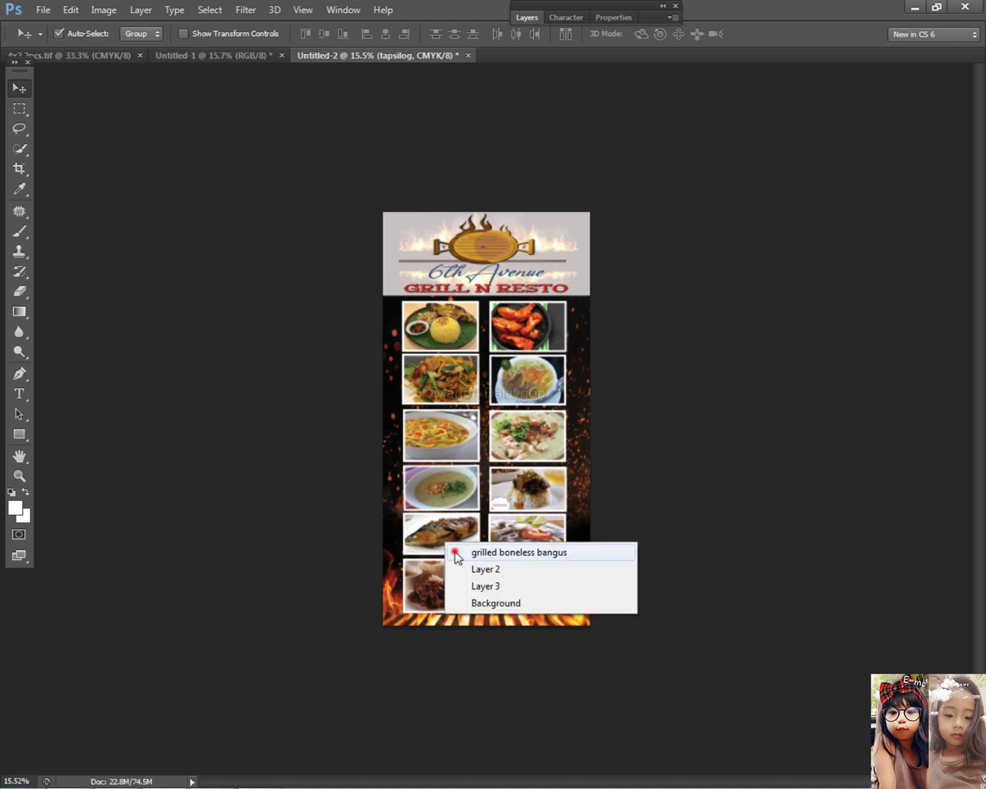
left_click(455, 553)
right_click(518, 540)
left_click(523, 545)
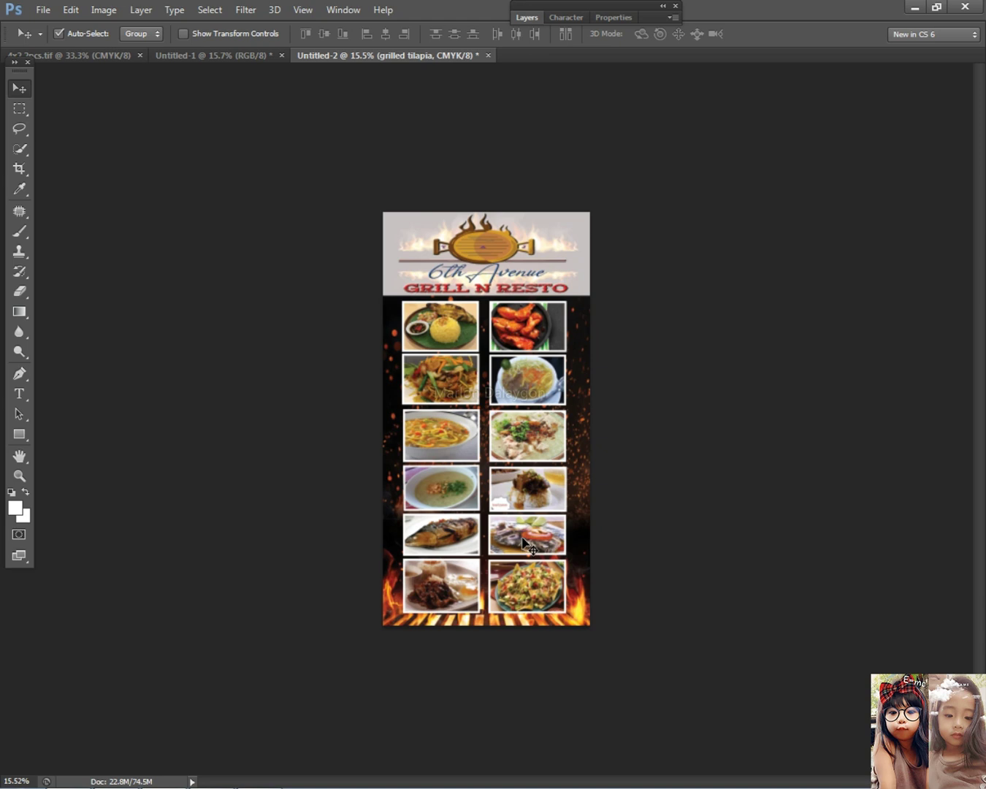
right_click(549, 541)
left_click(554, 544)
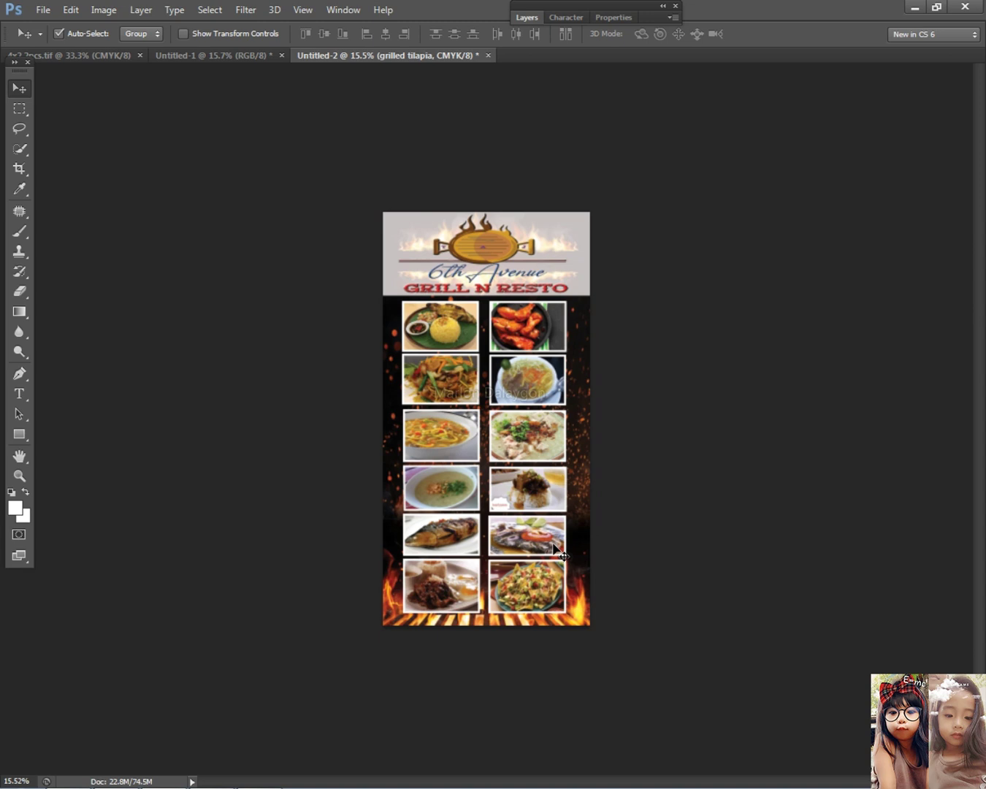
key("shift+Up")
Step: Nudge the beef pares and goto unli lugaw photos slightly up in the second column
right_click(525, 488)
left_click(536, 500)
key("shift+Up")
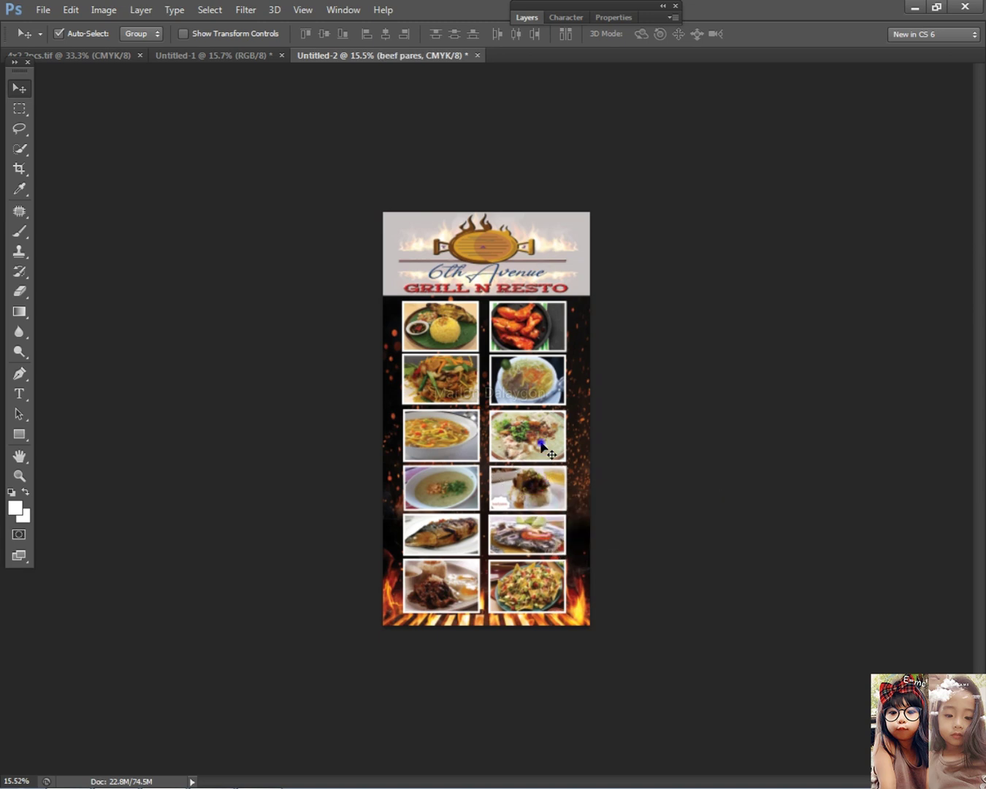
right_click(540, 443)
left_click(547, 450)
key("shift+Up")
right_click(533, 388)
left_click(544, 400)
right_click(520, 331)
left_click(528, 336)
right_click(424, 330)
left_click(627, 533)
scroll(628, 577, "up", 3)
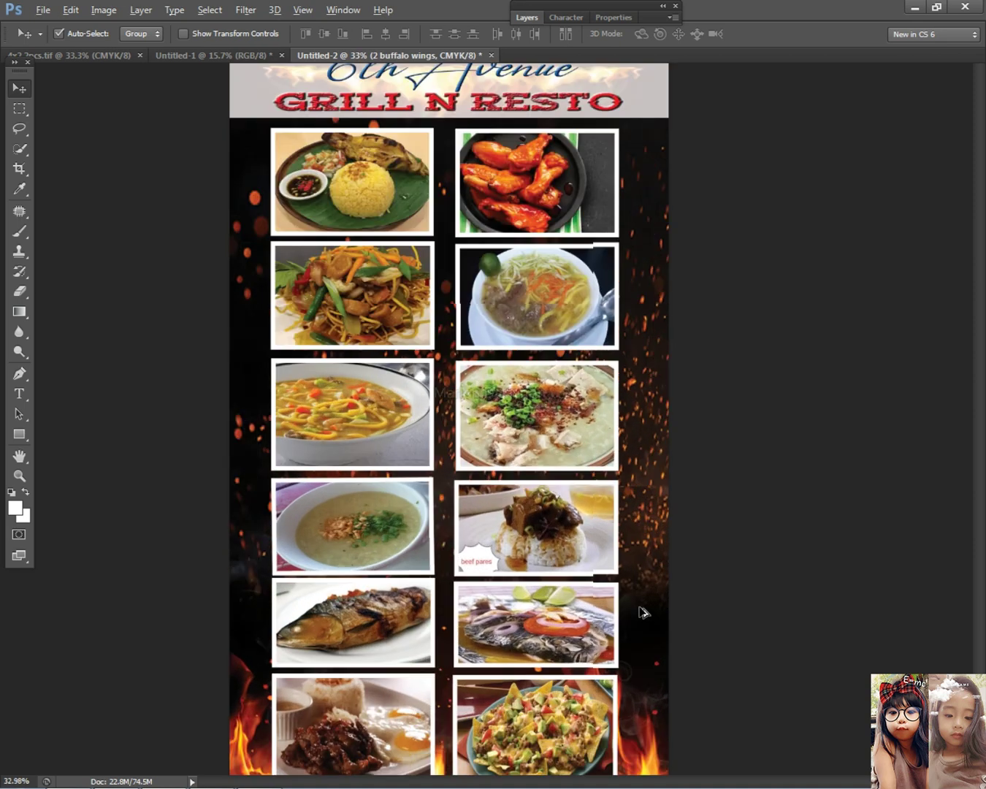
scroll(665, 515, "down", 2)
scroll(658, 531, "up", 1)
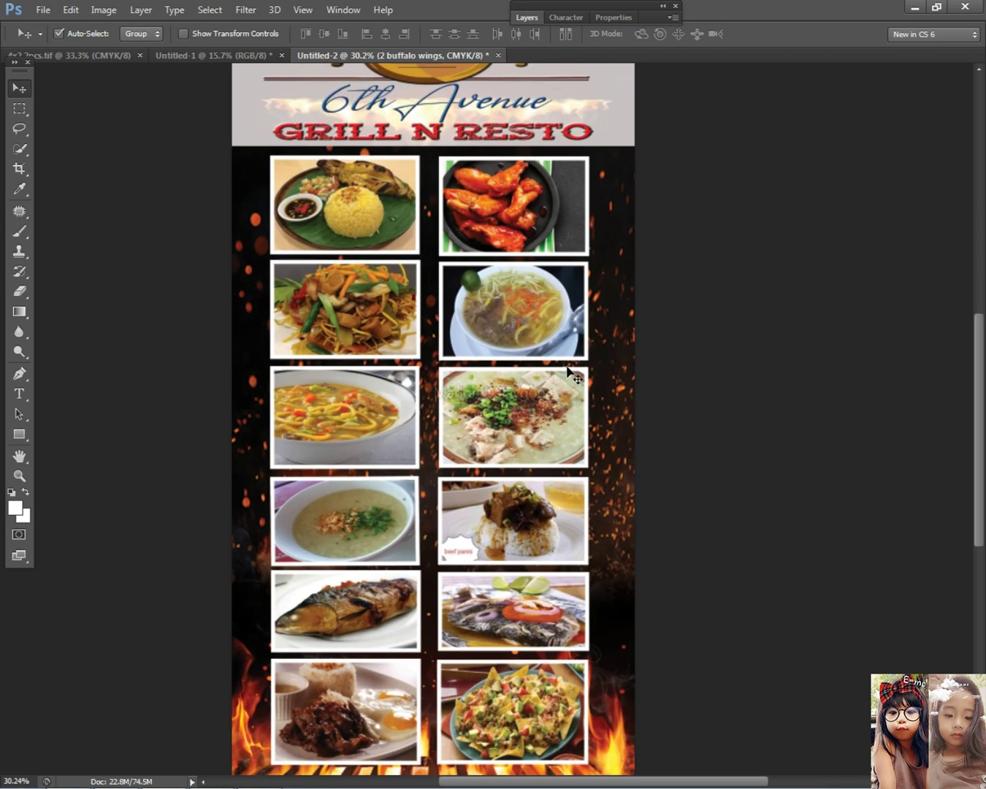
scroll(567, 369, "down", 2)
scroll(580, 354, "up", 1)
mouse_move(833, 784)
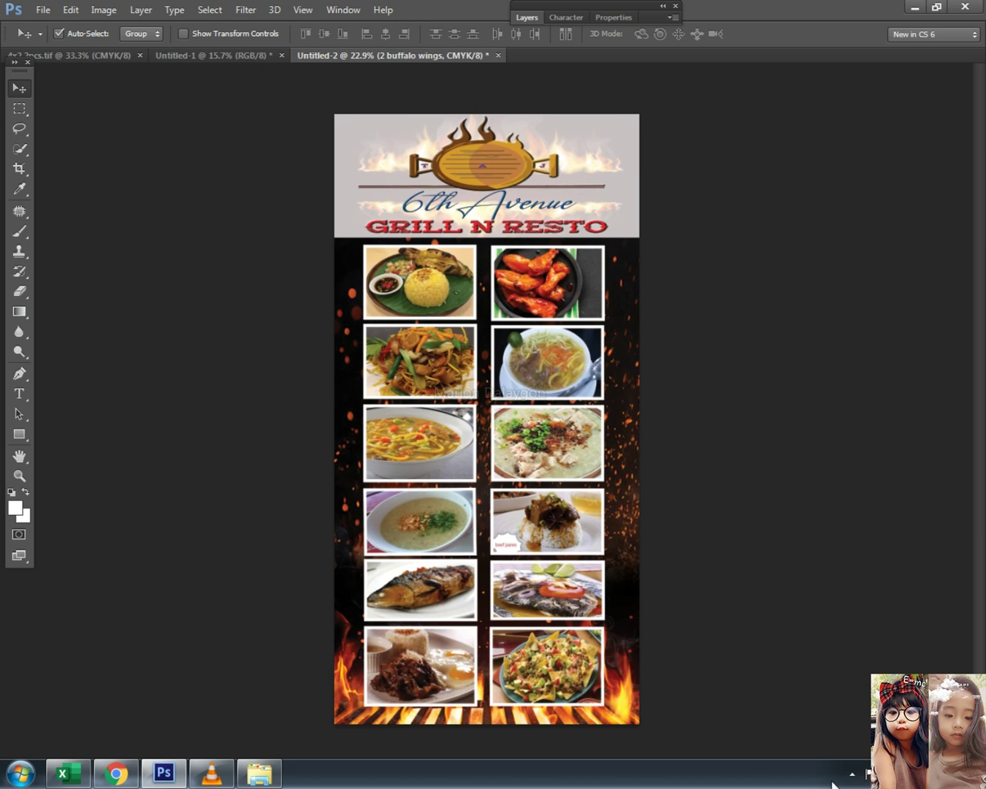
left_click(850, 775)
left_click(743, 774)
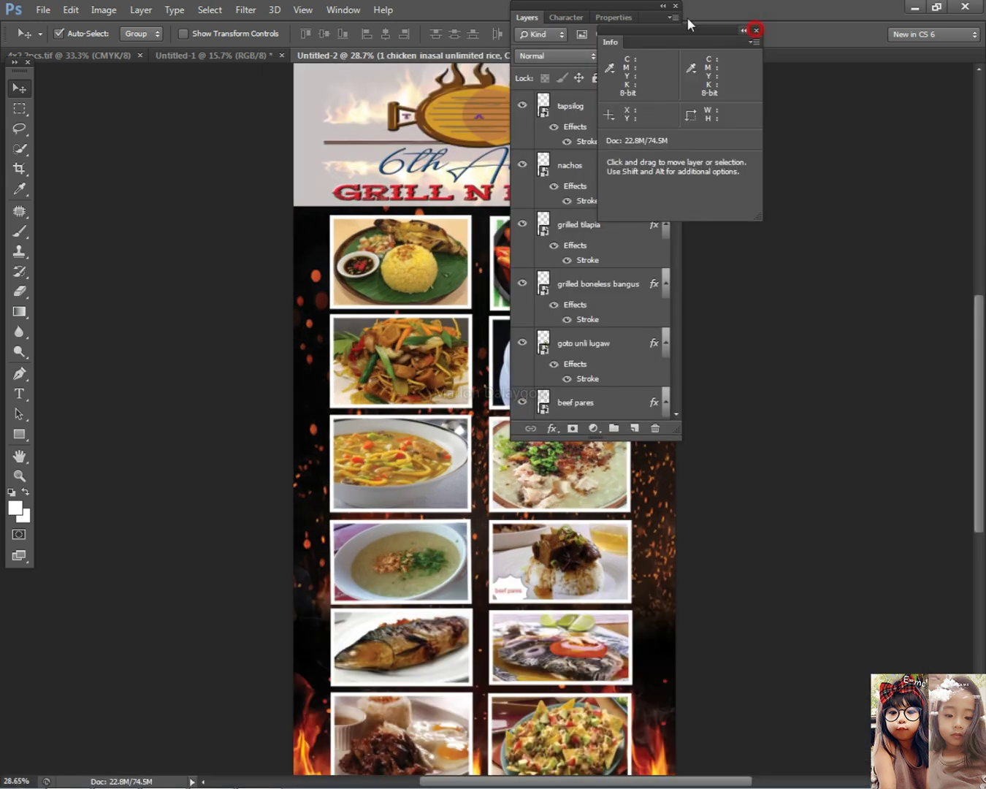
left_click(756, 30)
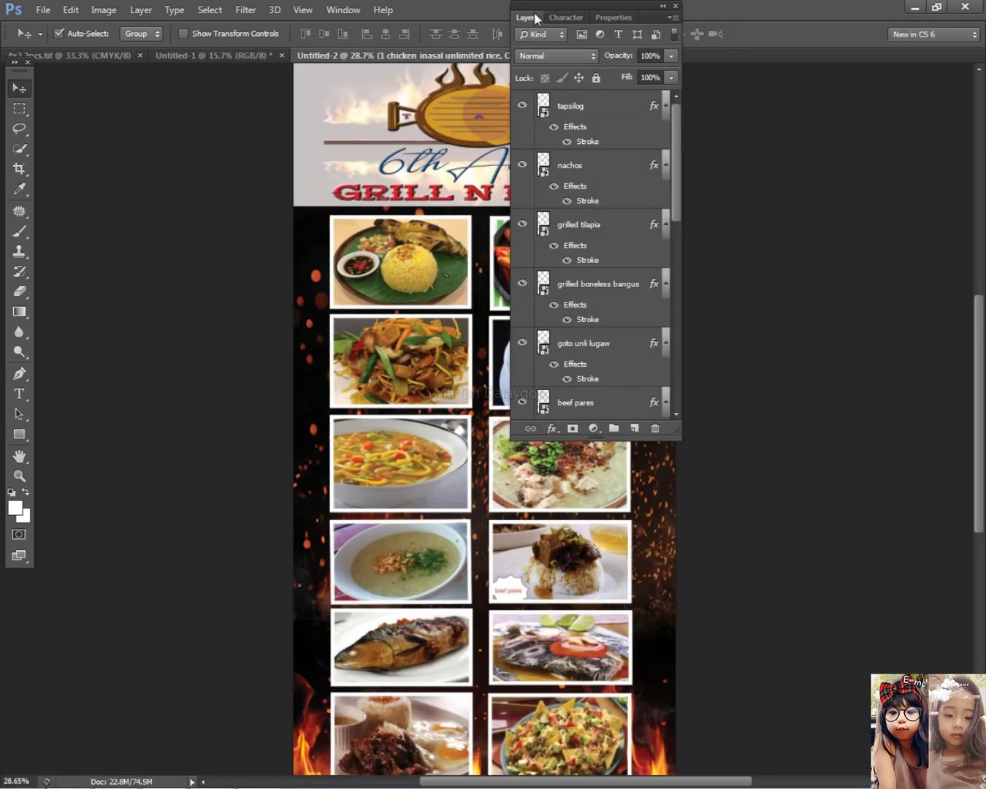
double_click(528, 17)
Step: Add an Outer Glow effect to the chicken inasal photo layer
scroll(475, 264, "up", 1)
right_click(367, 260)
left_click(418, 278)
scroll(424, 268, "up", 2)
left_click(528, 17)
right_click(399, 295)
left_click(398, 295)
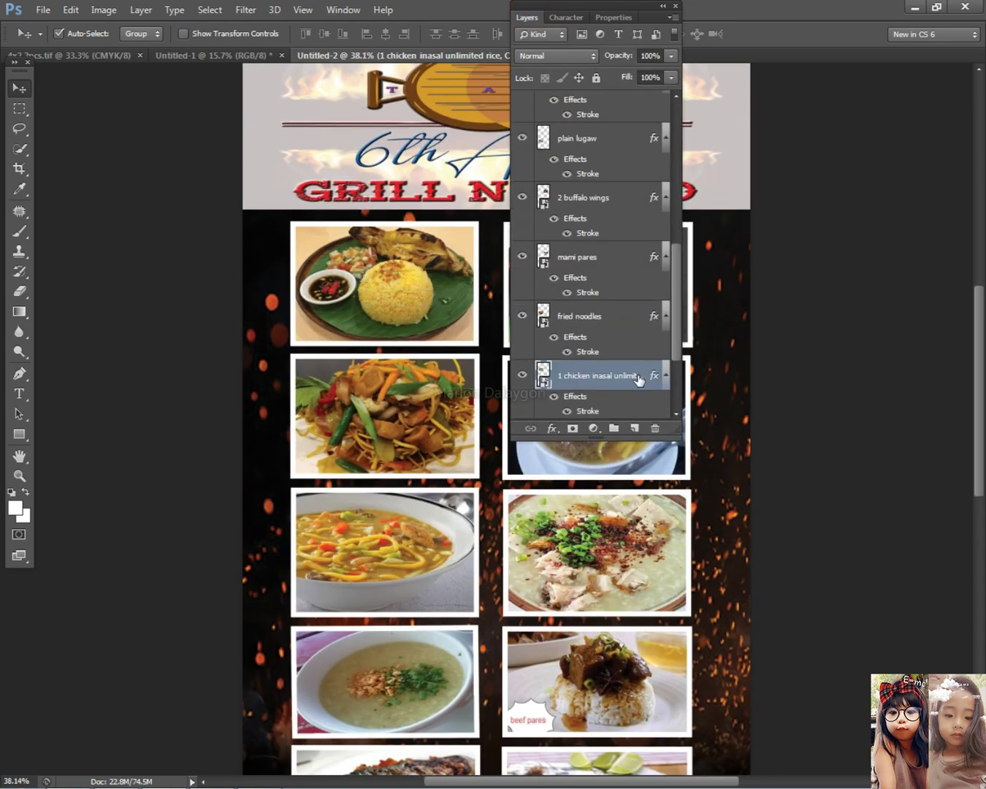
left_click_drag(362, 563, 679, 271)
left_click(583, 507)
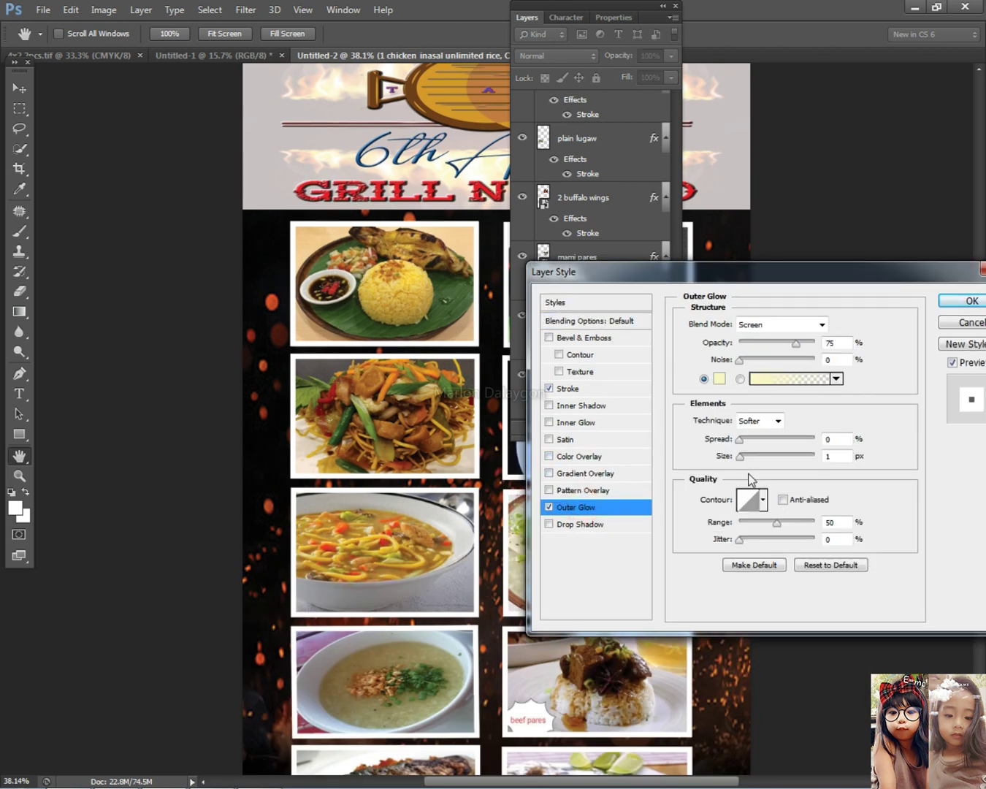
Step: Set the chicken inasal photo's outer glow to 29 px size, 26% spread and white (ffffff), and apply it
left_click_drag(739, 456, 753, 455)
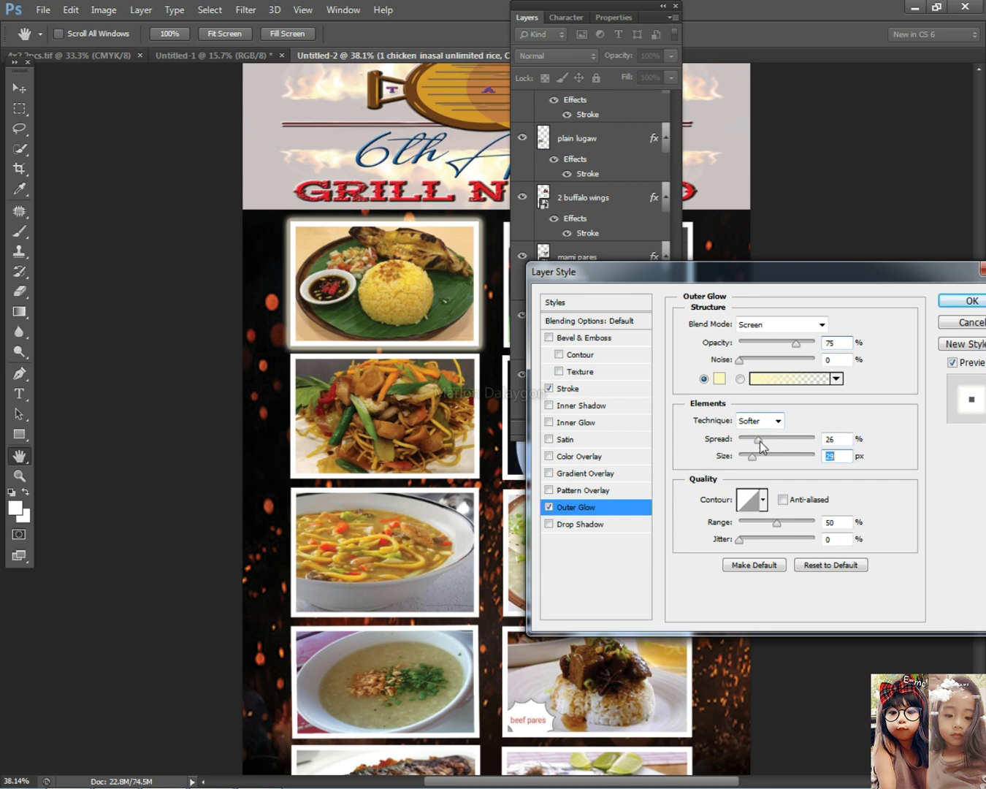
left_click(720, 379)
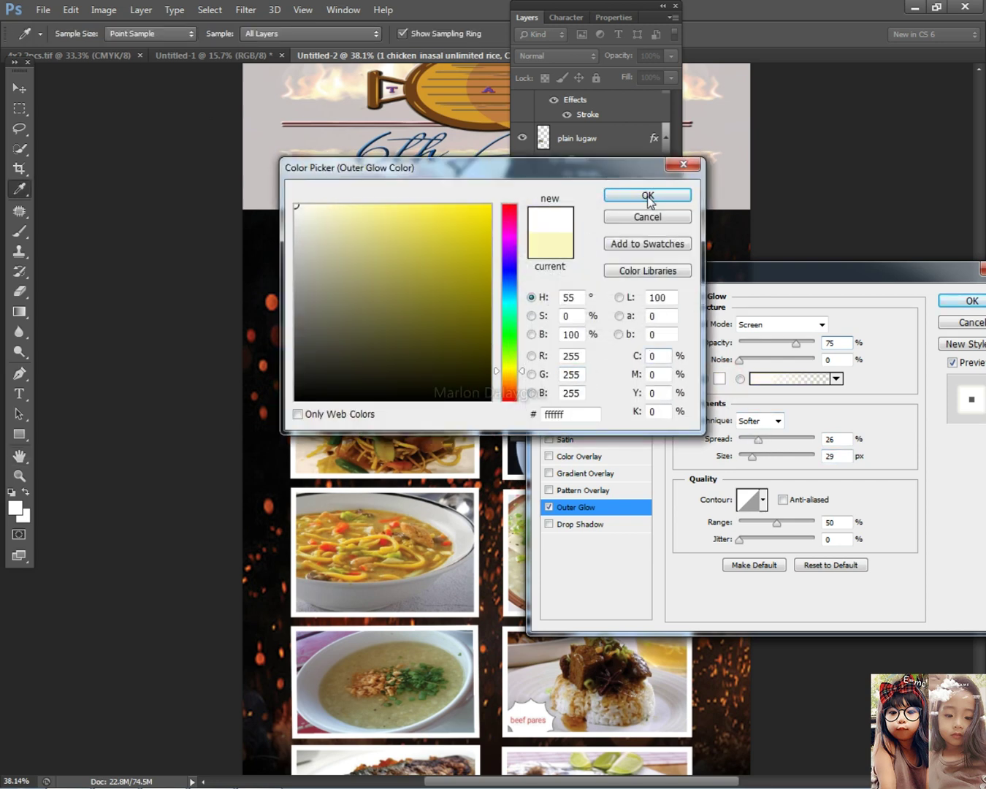
left_click(647, 196)
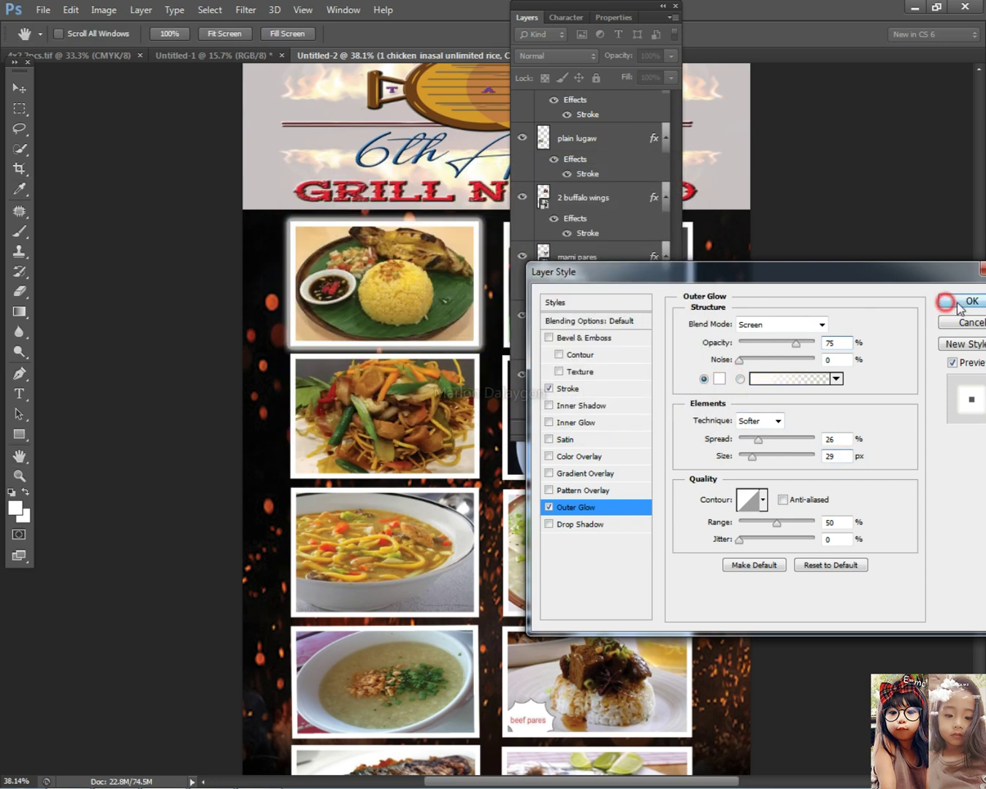
left_click(950, 299)
Step: Try to paste the chicken inasal layer style onto all food photo layers from fried noodles up to tapsilog
right_click(418, 228)
left_click(474, 239)
left_click(596, 296)
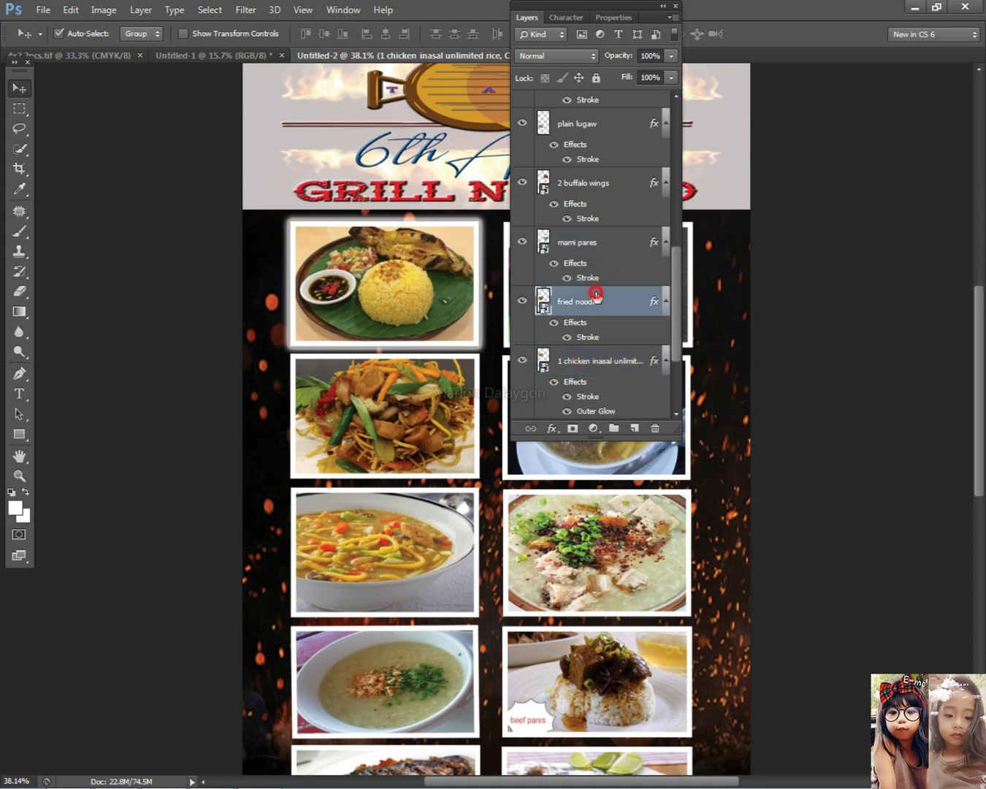
left_click(594, 248, "shift")
scroll(597, 255, "up", 3)
left_click(596, 367, "shift")
left_click(590, 304, "shift")
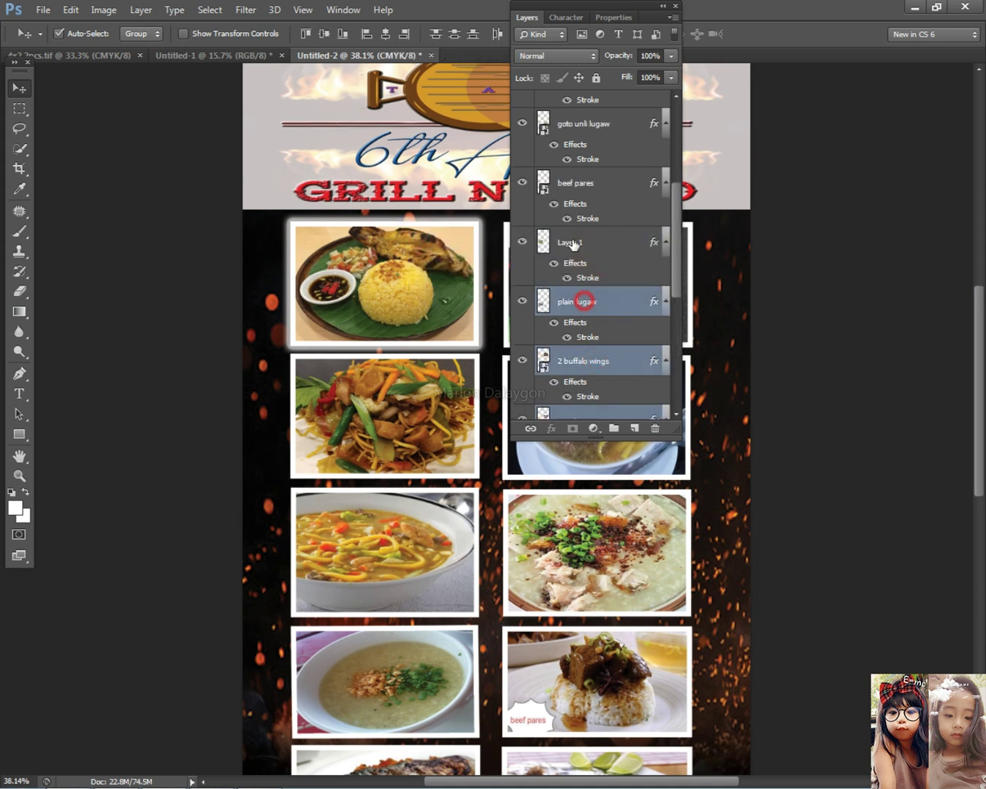
scroll(575, 260, "up", 3)
left_click(596, 361, "shift")
left_click(591, 315, "shift")
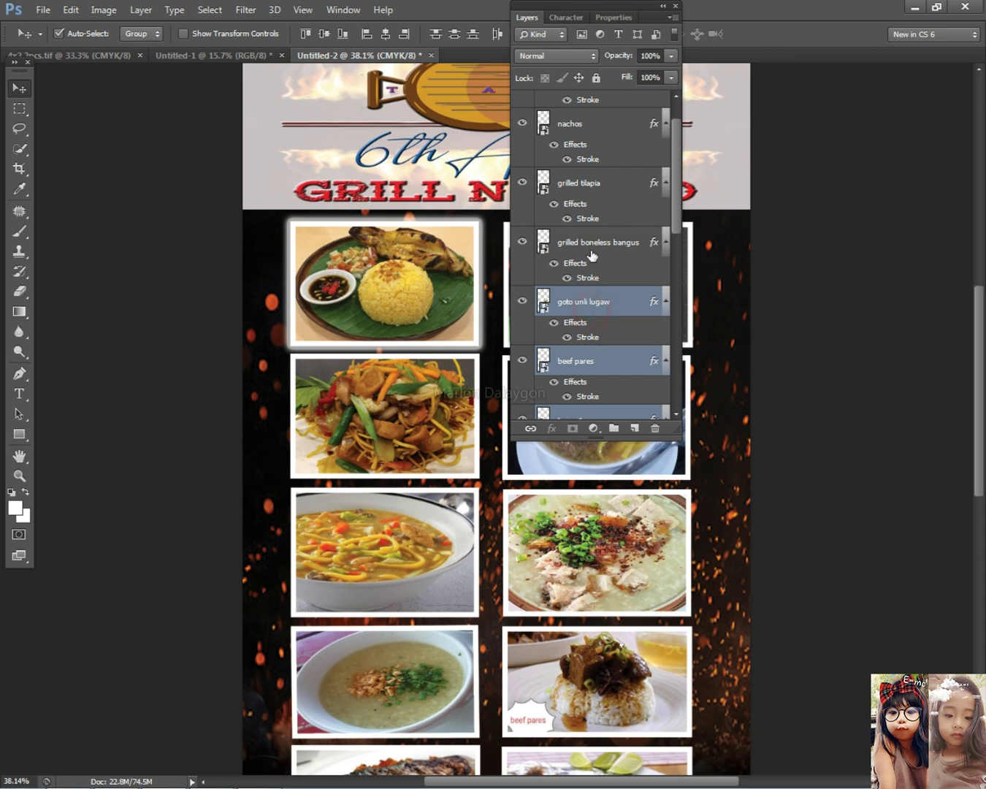
left_click(594, 257, "shift")
scroll(585, 261, "up", 2)
left_click(590, 233, "shift")
left_click(580, 173, "shift")
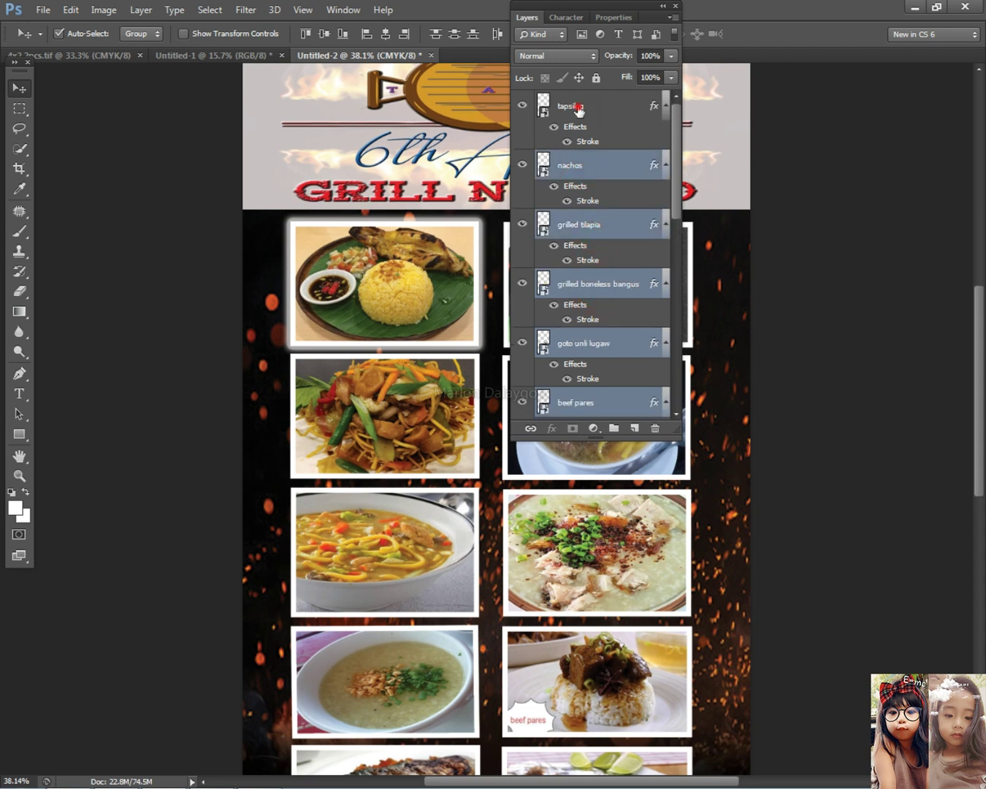
left_click(577, 110, "shift")
right_click(578, 107)
left_click(637, 441)
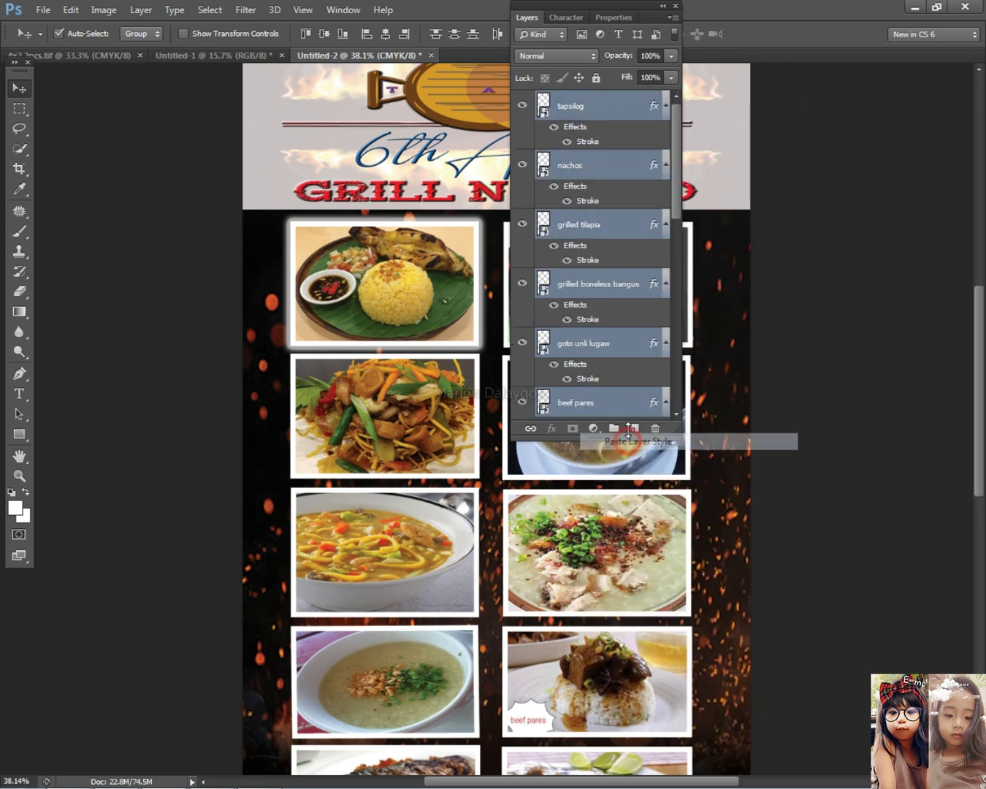
scroll(607, 363, "down", 3)
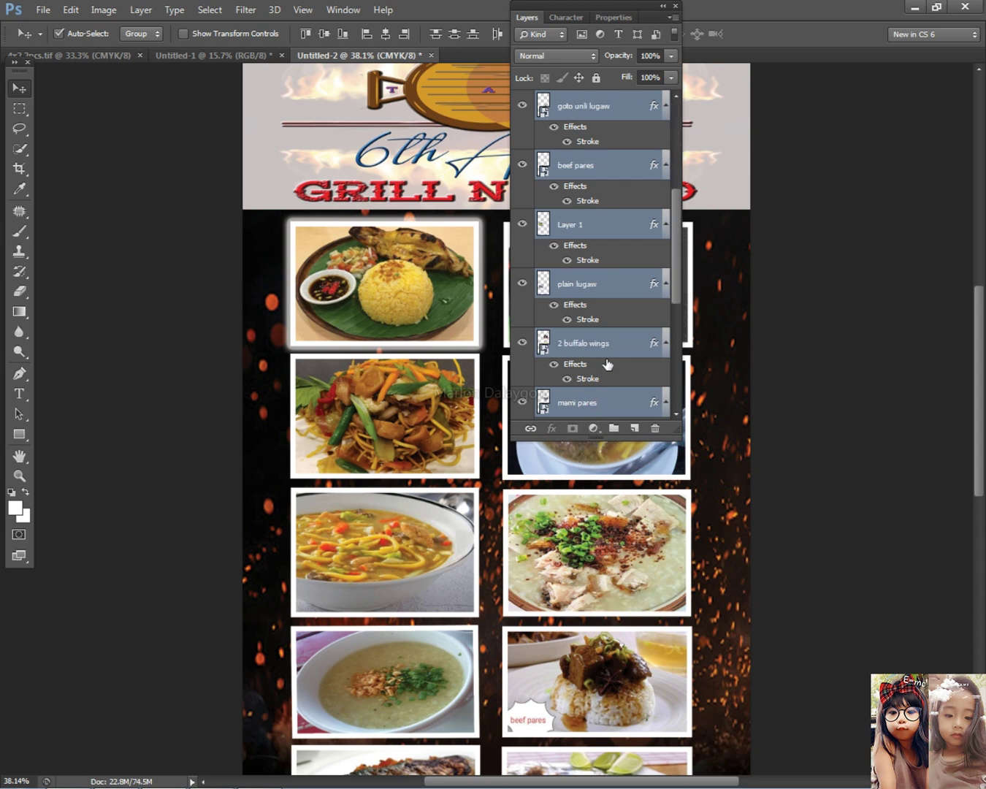
Step: Copy the chicken inasal photo layer's style, including its stroke and outer glow
left_click(407, 283)
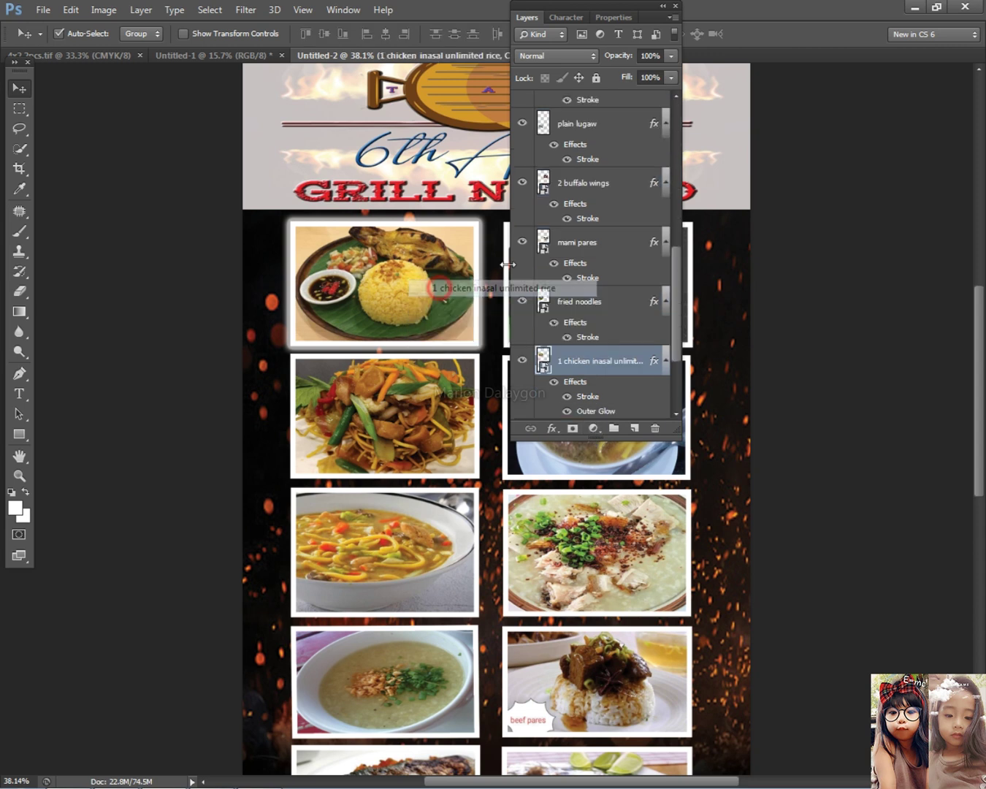
right_click(600, 363)
left_click(642, 488)
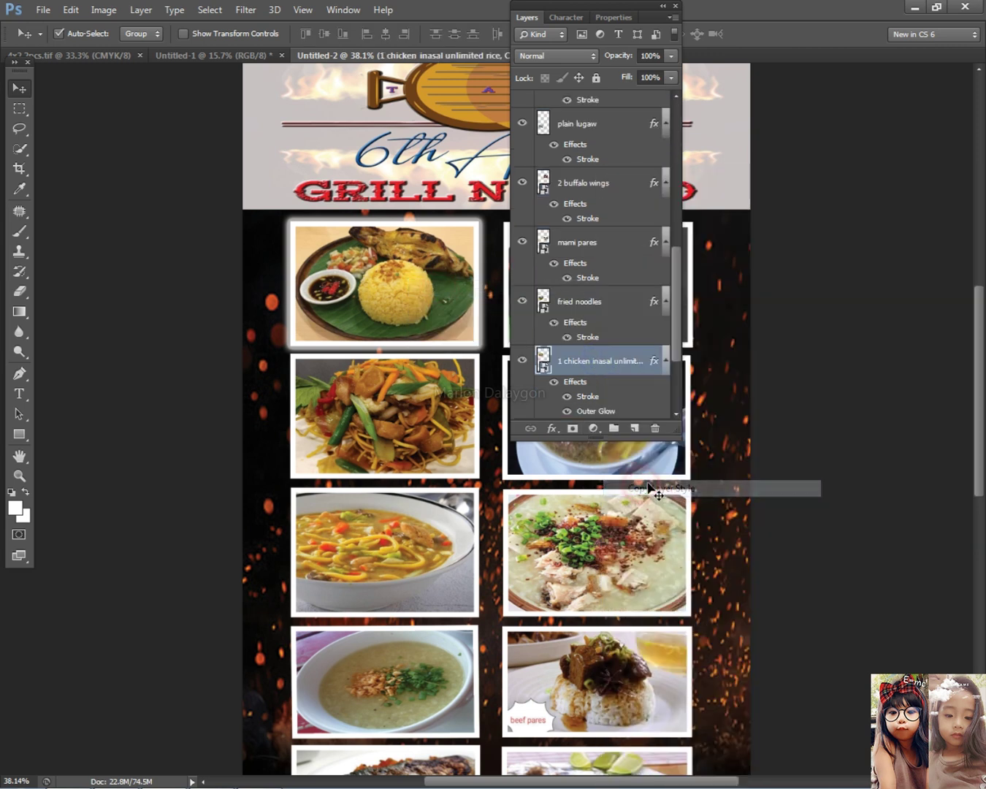
Step: Paste the copied stroke and outer glow style onto the layers from fried noodles up to tapsilog, and collapse the layer list
left_click(577, 302)
left_click(578, 244, "shift")
left_click(577, 181, "shift")
scroll(613, 205, "up", 3)
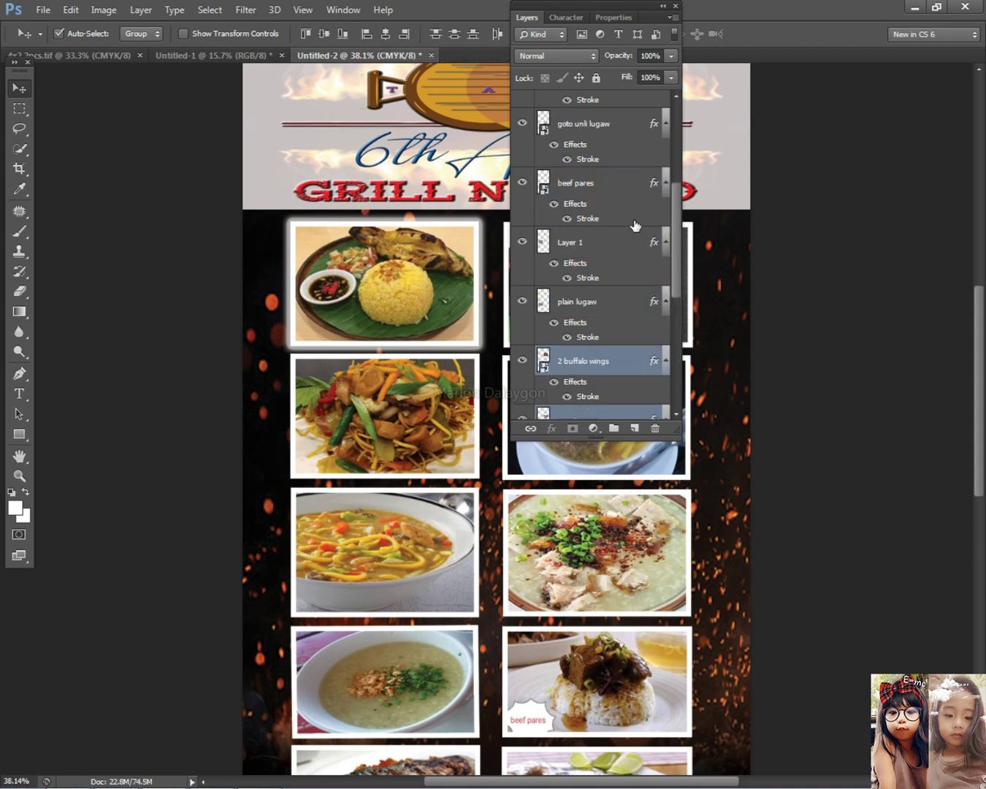
left_click(597, 302, "shift")
left_click(581, 244, "shift")
left_click(585, 178, "shift")
scroll(600, 201, "up", 2)
left_click(598, 241, "shift")
left_click(597, 182, "shift")
scroll(598, 192, "up", 2)
left_click(596, 224, "shift")
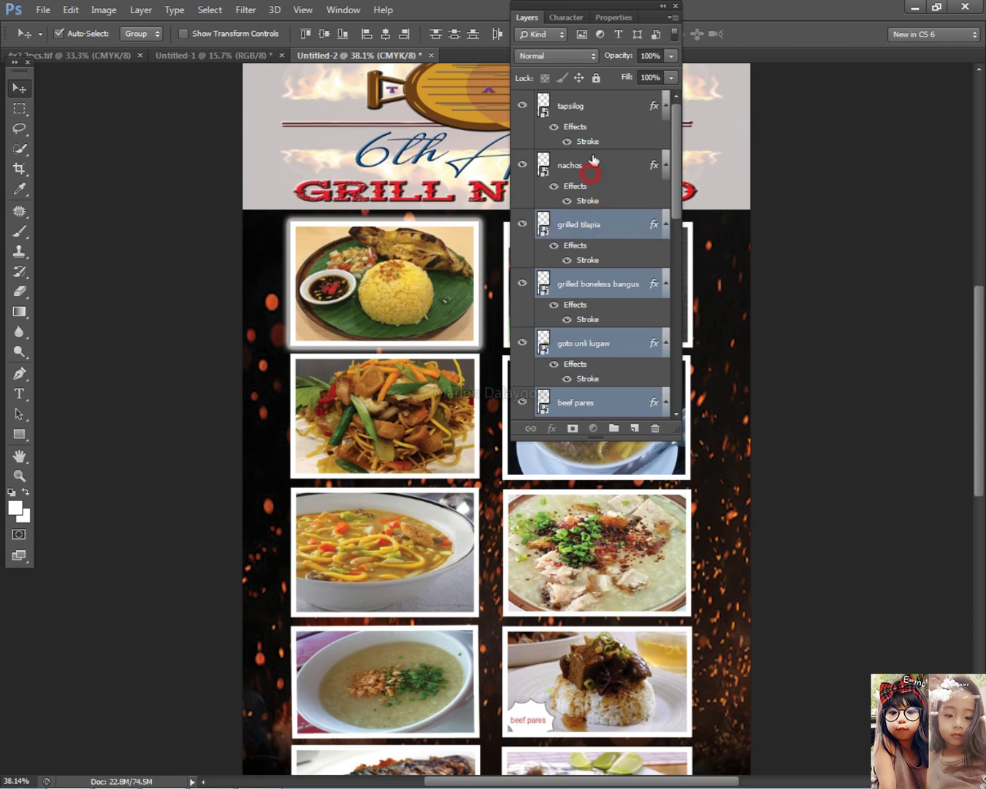
left_click(590, 172, "shift")
left_click(595, 104, "shift")
right_click(613, 121)
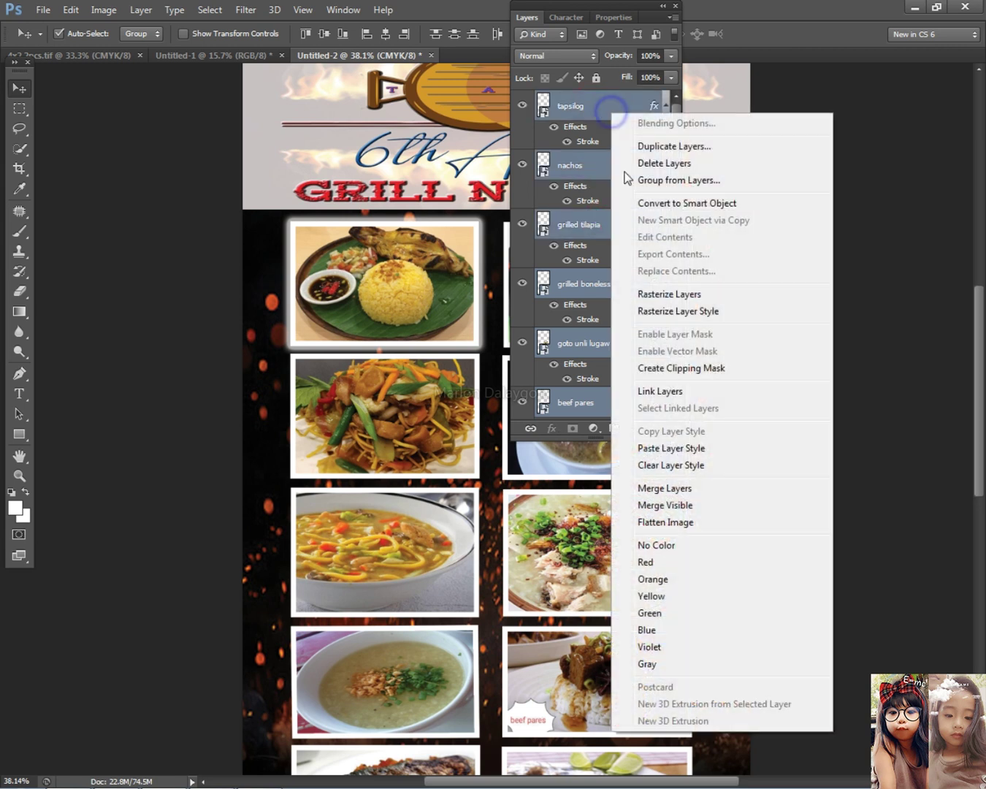
left_click(654, 449)
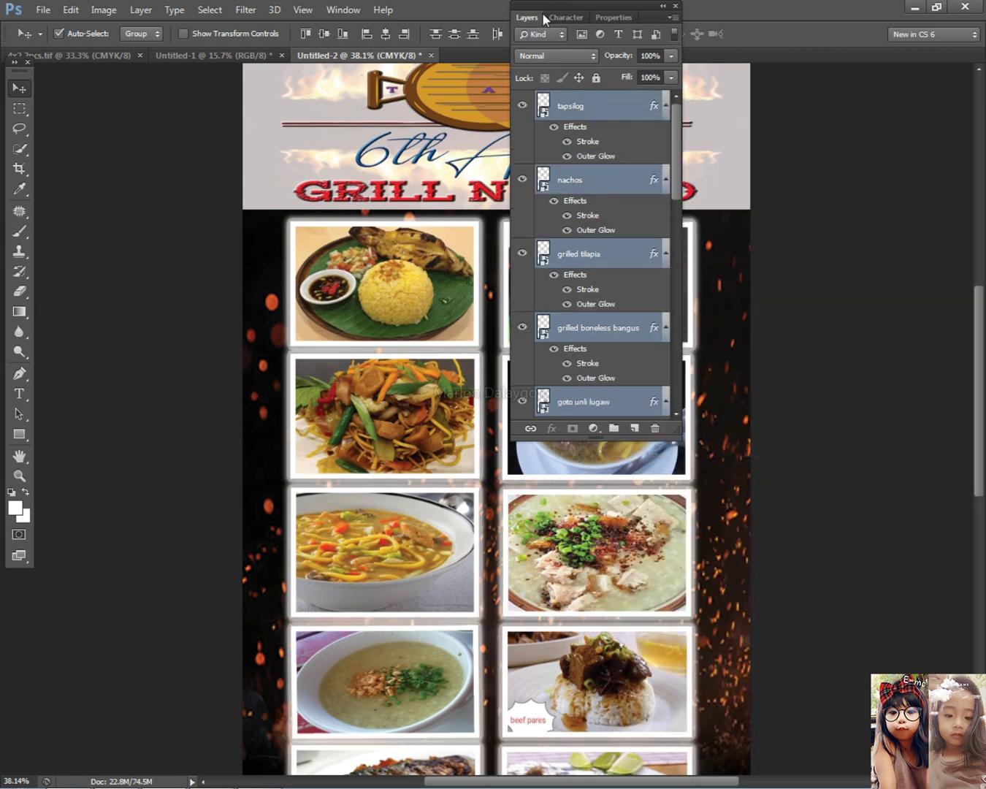
double_click(535, 17)
Step: Nudge the nachos and tapsilog photos in the last row slightly down, and select the grilled boneless bangus photo
scroll(737, 128, "down", 4)
scroll(650, 524, "up", 4)
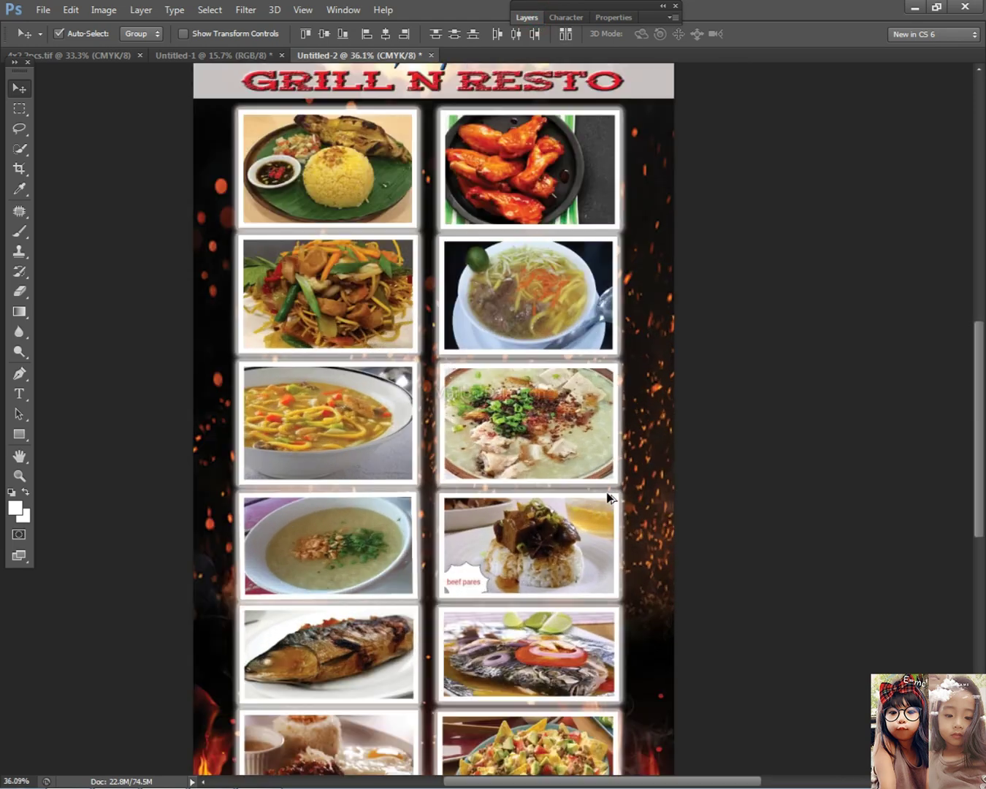
scroll(611, 497, "up", 5)
left_click_drag(563, 580, 709, 146)
scroll(556, 447, "down", 4)
right_click(581, 510)
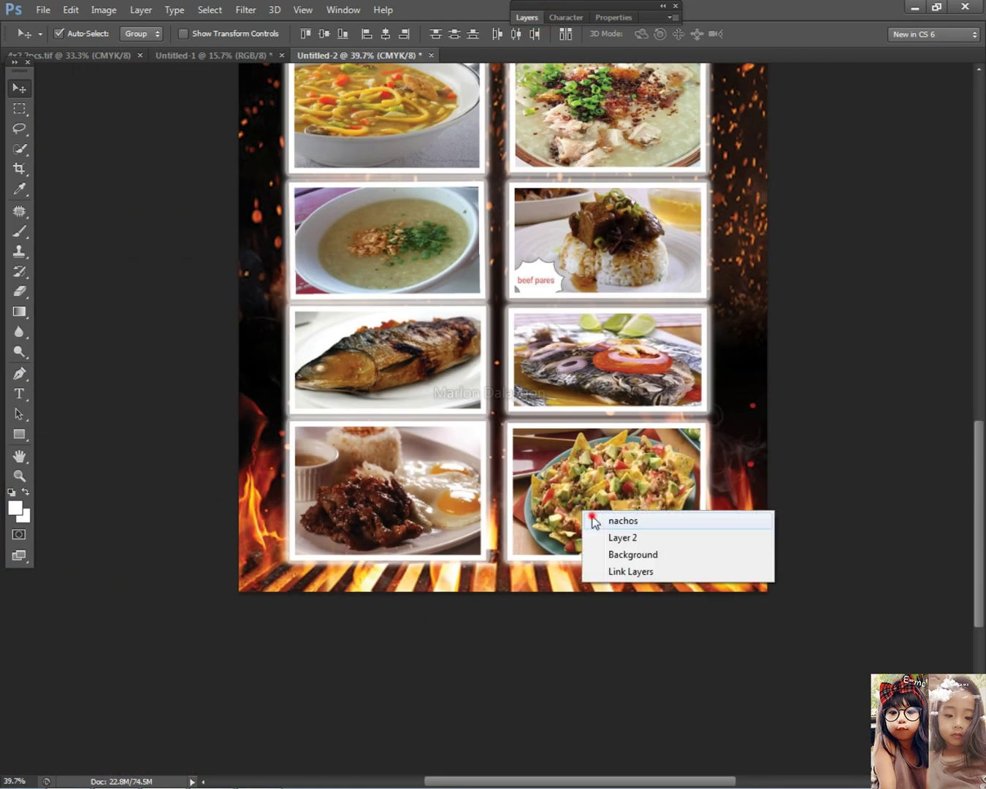
left_click(609, 520)
left_click(482, 504)
key("Down")
key("Down")
key("Down")
key("Down")
key("Down")
key("Down")
key("Down")
key("Down")
right_click(545, 484)
left_click(574, 495)
key("Down")
right_click(347, 465)
left_click(388, 481)
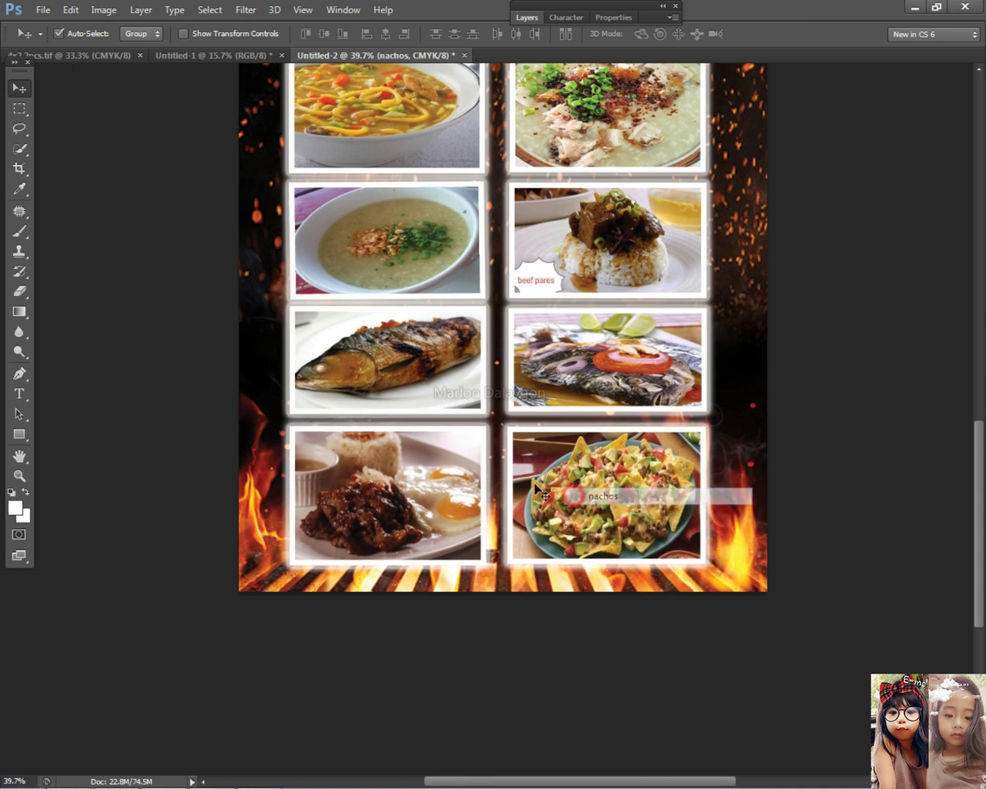
key("Down")
right_click(412, 380)
left_click(426, 391)
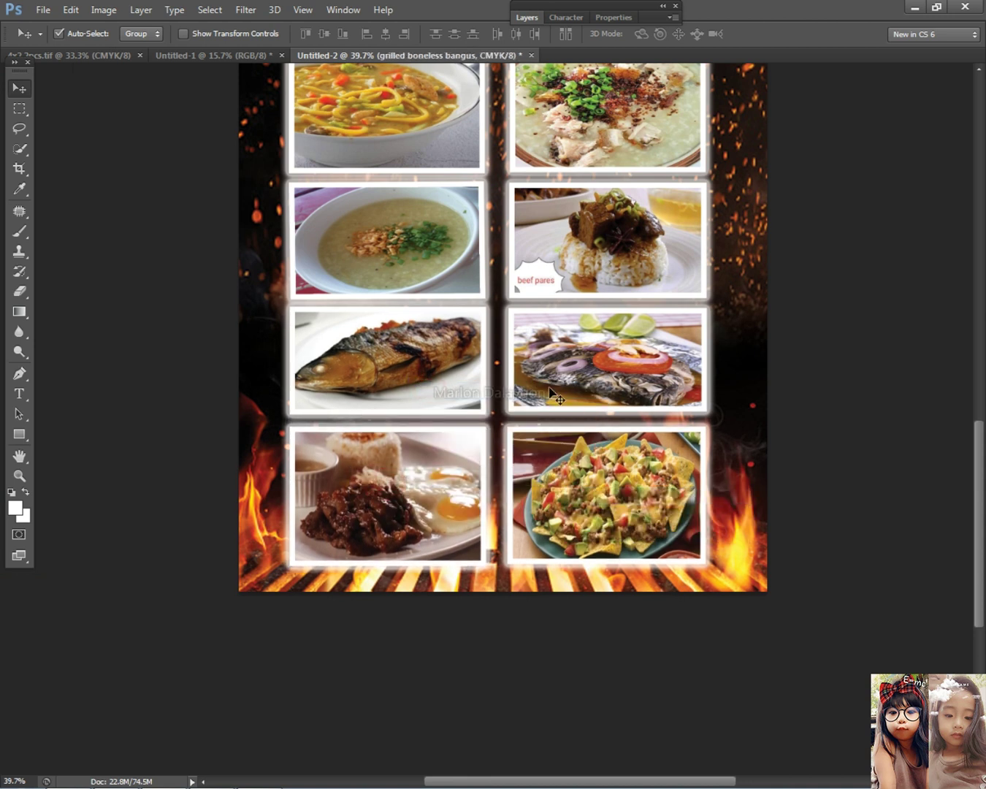
Step: Undo the last-row photo nudges and the outer glow on all food photos, back to the plain white strokes
scroll(512, 380, "down", 5)
scroll(527, 424, "up", 2)
key("ctrl+alt+z")
key("ctrl+alt+z")
key("ctrl+alt+z")
key("ctrl+alt+z")
key("ctrl+alt+z")
key("ctrl+alt+z")
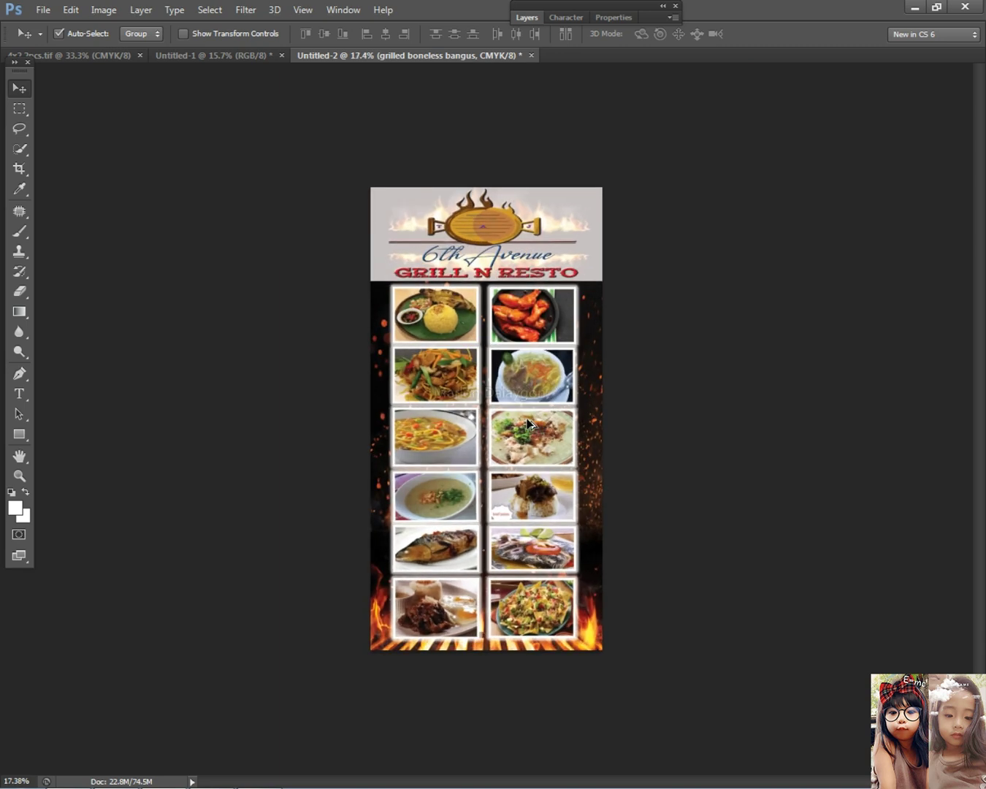
scroll(528, 425, "up", 2)
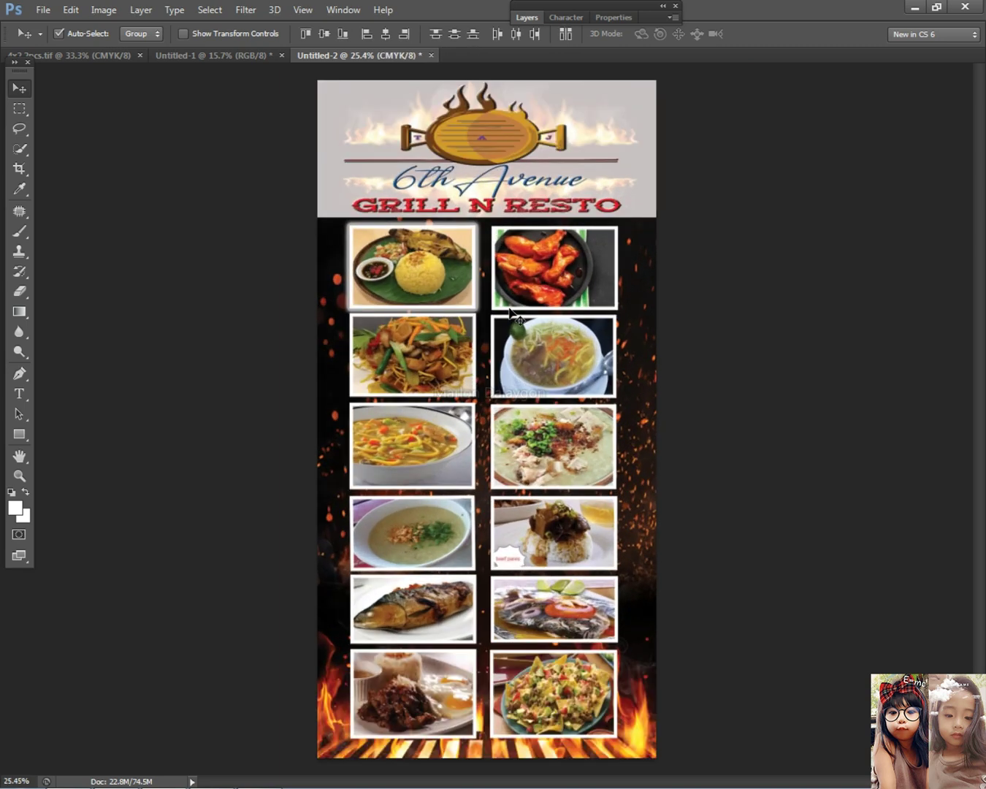
key("ctrl+alt+z")
key("ctrl+alt+z")
key("ctrl+alt+z")
Step: Nudge the 2 buffalo wings photo up to line up with the chicken inasal photo beside it
scroll(433, 275, "up", 3)
right_click(447, 251)
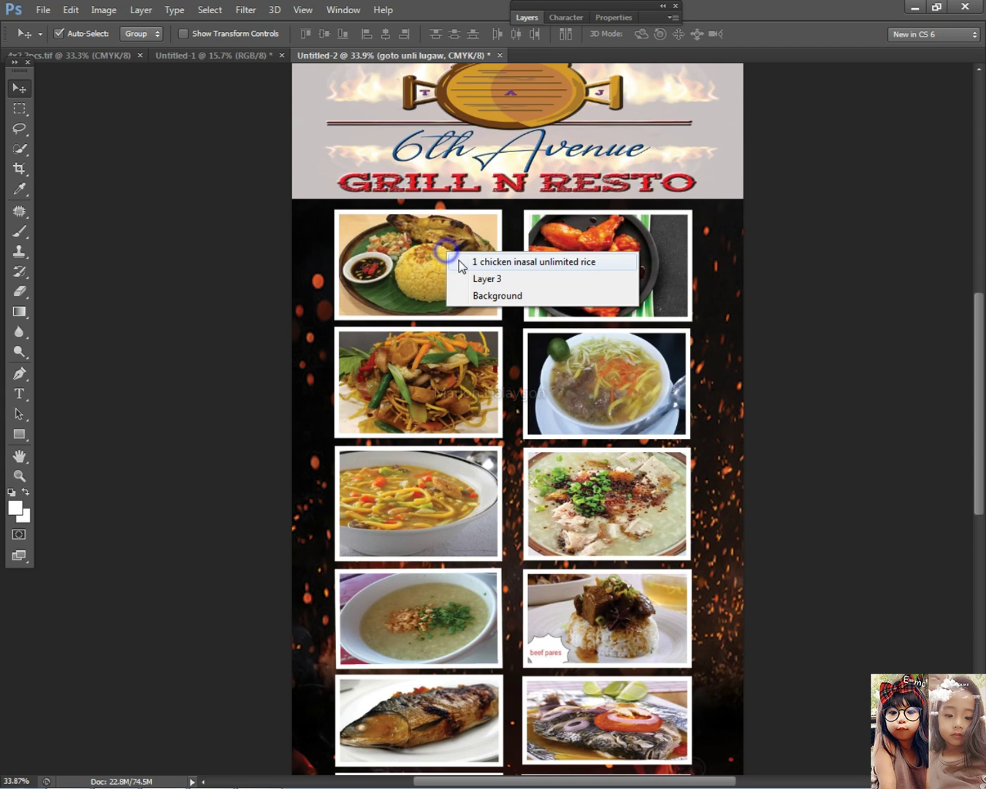
left_click(461, 260)
scroll(626, 321, "up", 3)
right_click(561, 269)
left_click(574, 280)
key("Up")
key("Up")
key("Up")
scroll(493, 323, "down", 2)
scroll(378, 345, "up", 3)
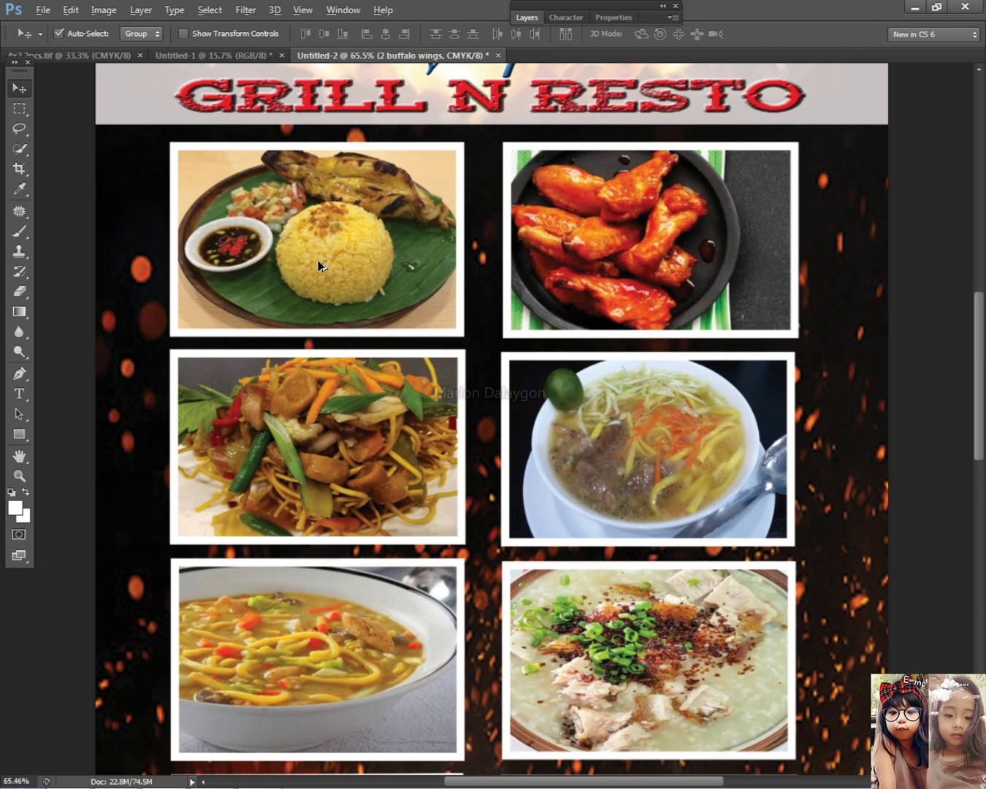
left_click_drag(182, 318, 256, 318)
left_click_drag(343, 318, 439, 385)
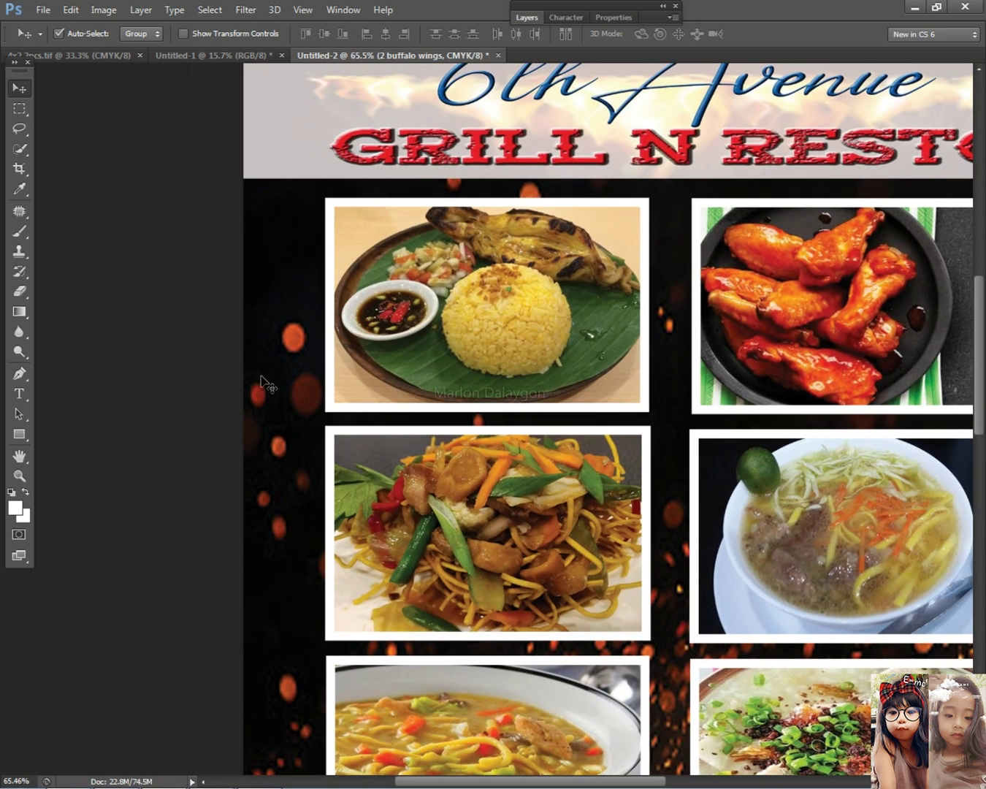
Step: Add a text caption low on the chicken inasal photo reading "1 chicken inasal unlimited rice", copied from the image's file name in the photo folder
left_click(19, 393)
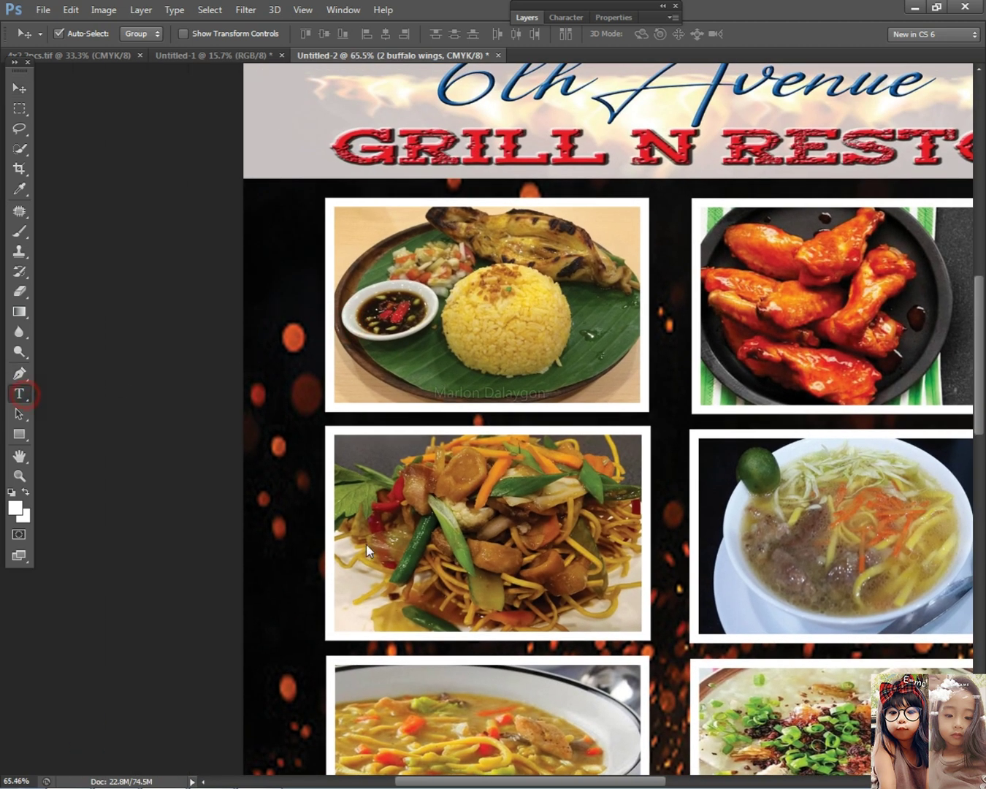
left_click(495, 384)
mouse_move(84, 776)
mouse_move(123, 767)
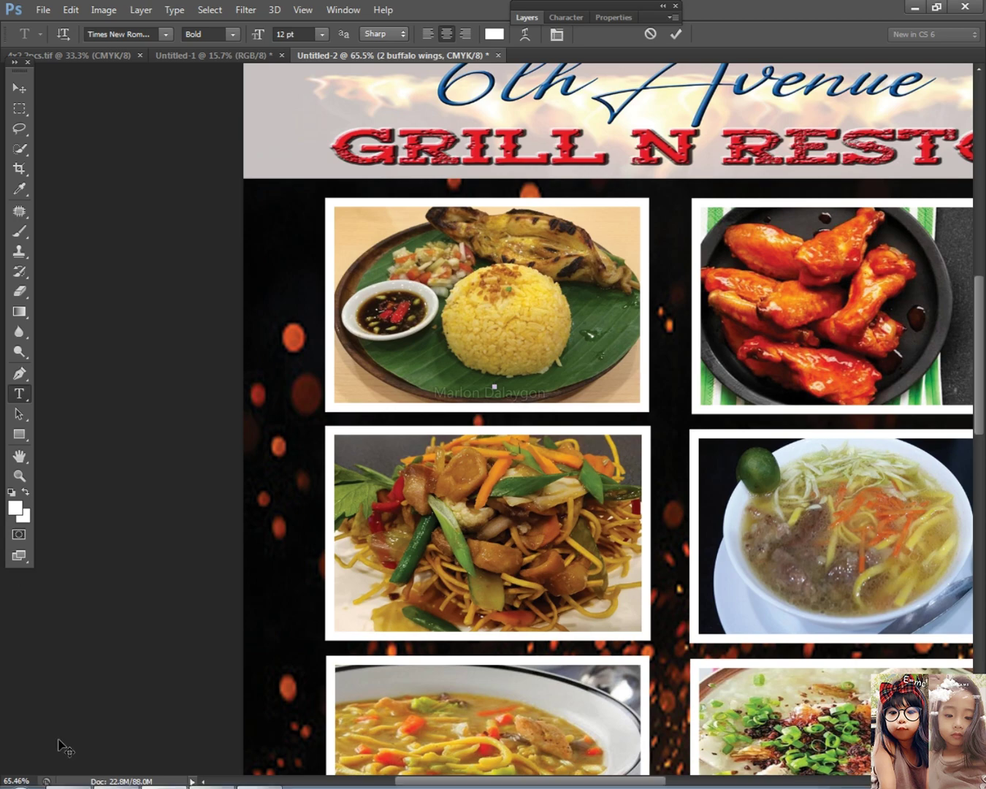
left_click(260, 773)
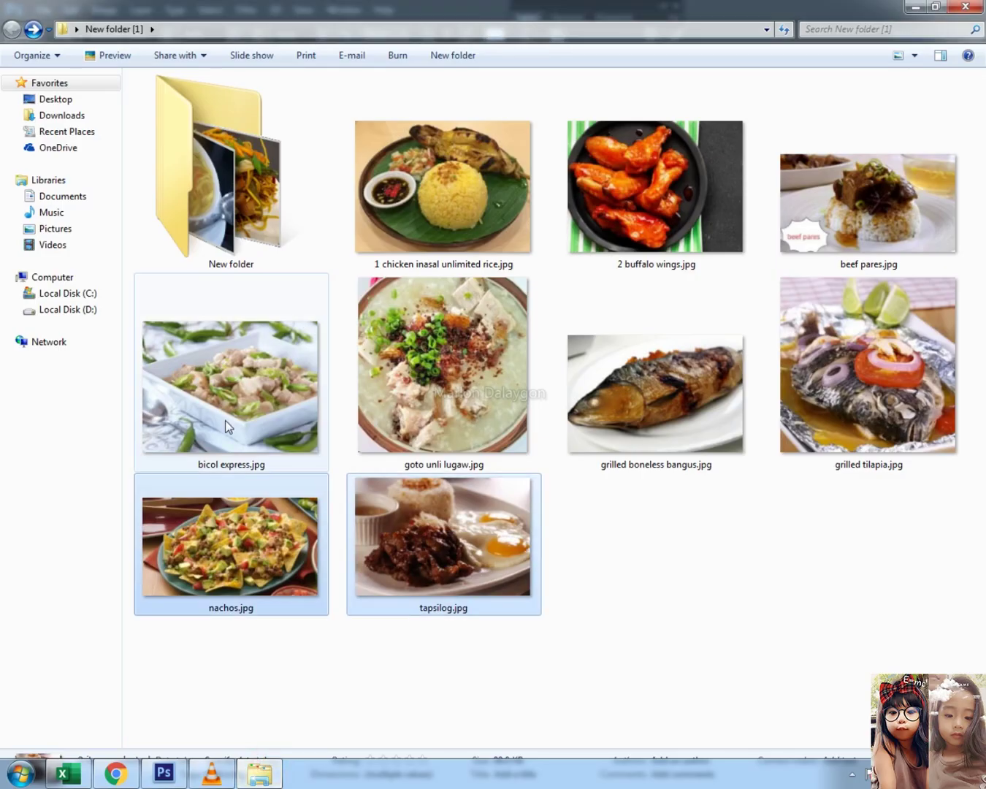
right_click(388, 165)
left_click(452, 600)
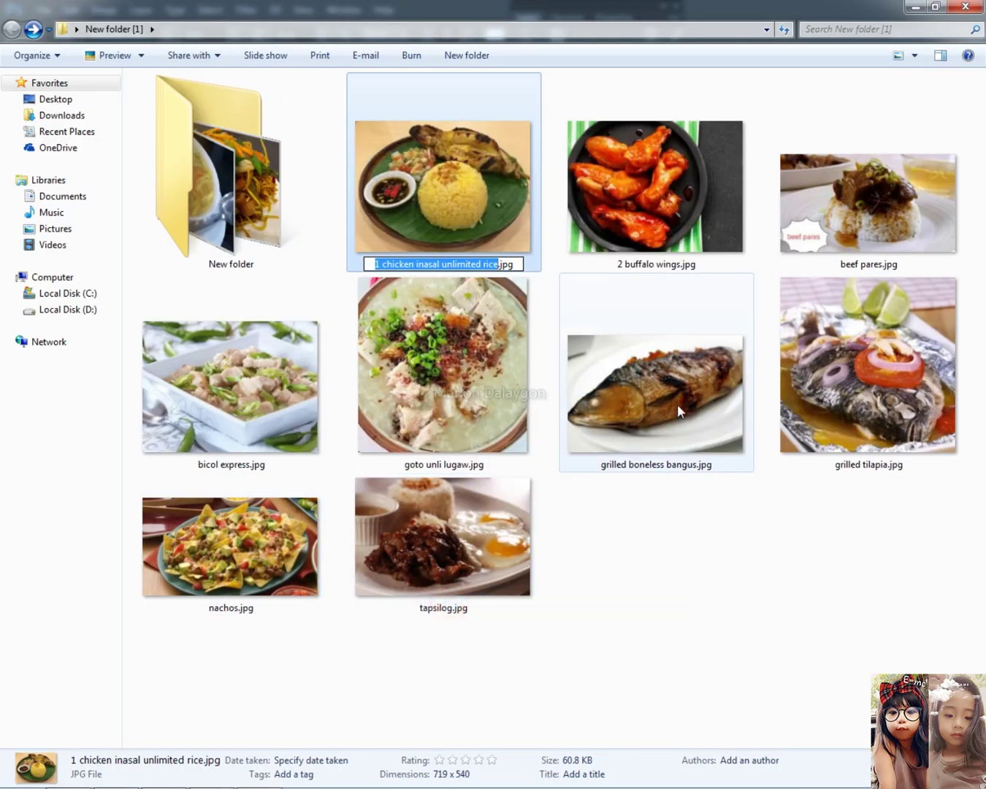
left_click(915, 7)
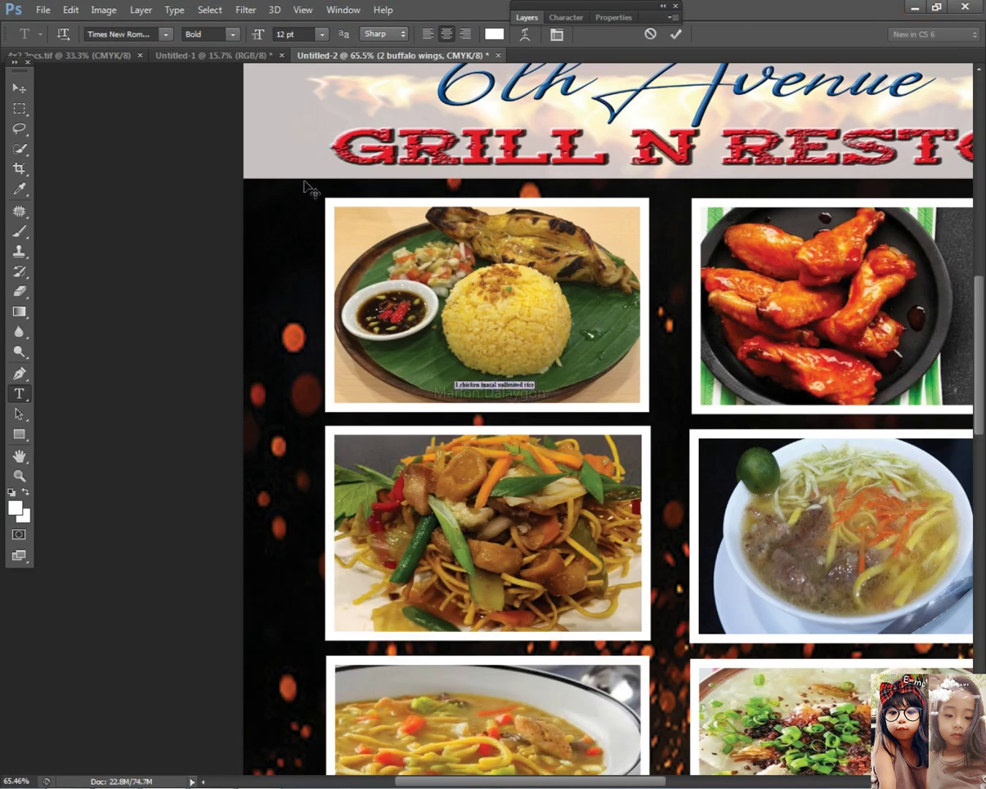
Step: Set the font of the chicken inasal caption to Varsity Regular
left_click(158, 34)
left_click(165, 36)
left_click(165, 36)
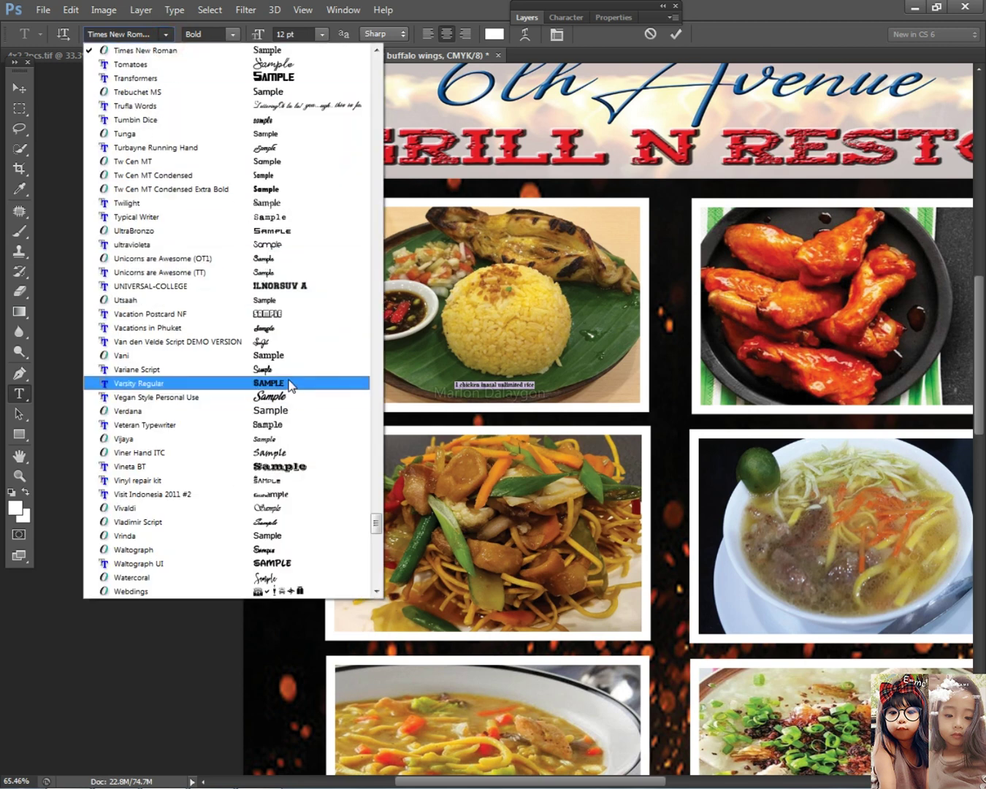
left_click(295, 383)
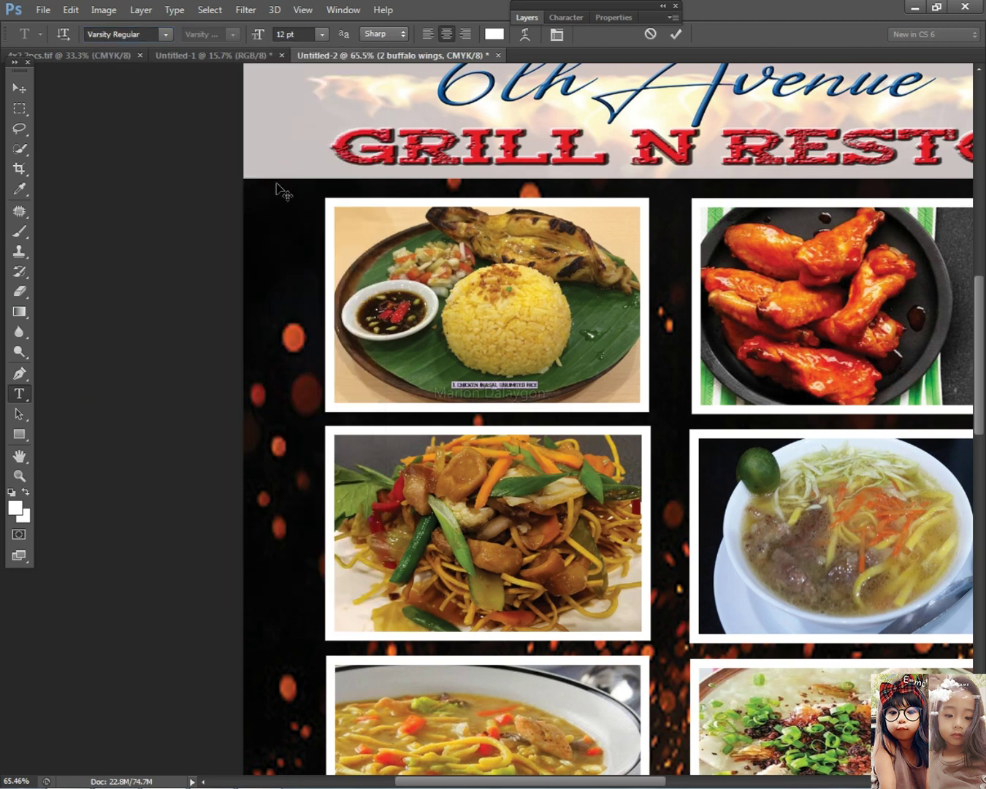
Step: Enlarge and widen the chicken inasal caption so it spans most of the photo's width just above its lower edge
left_click(21, 88)
key("ctrl+t")
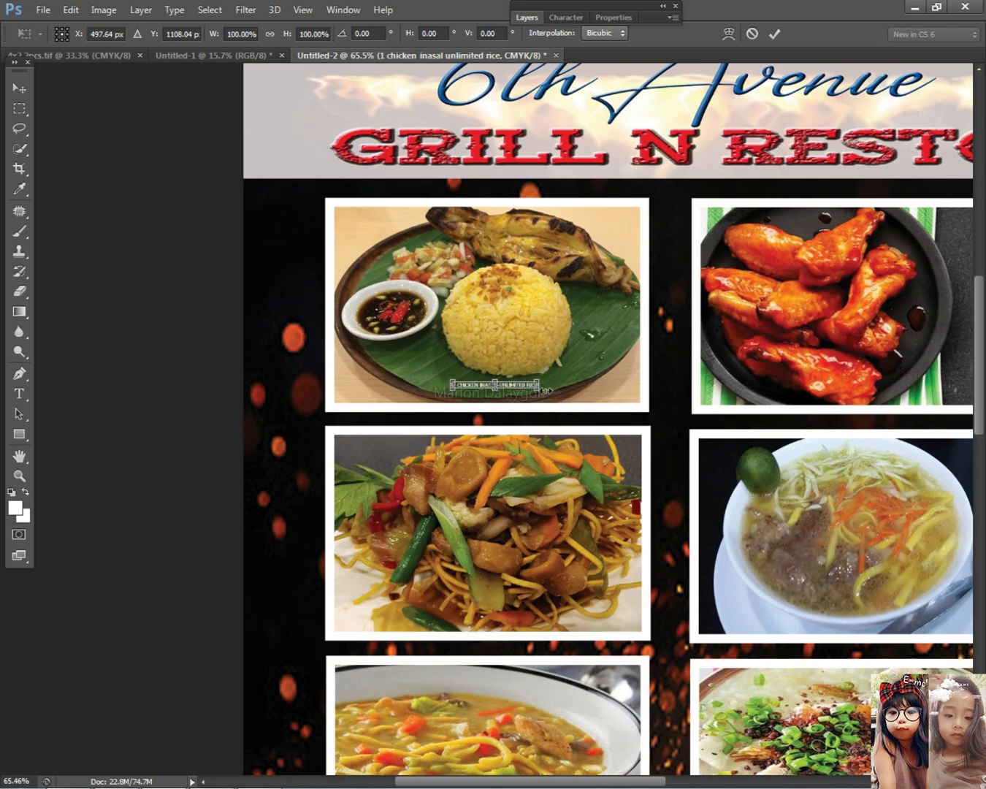
left_click_drag(623, 402, 489, 394)
key("Return")
key("ctrl+t")
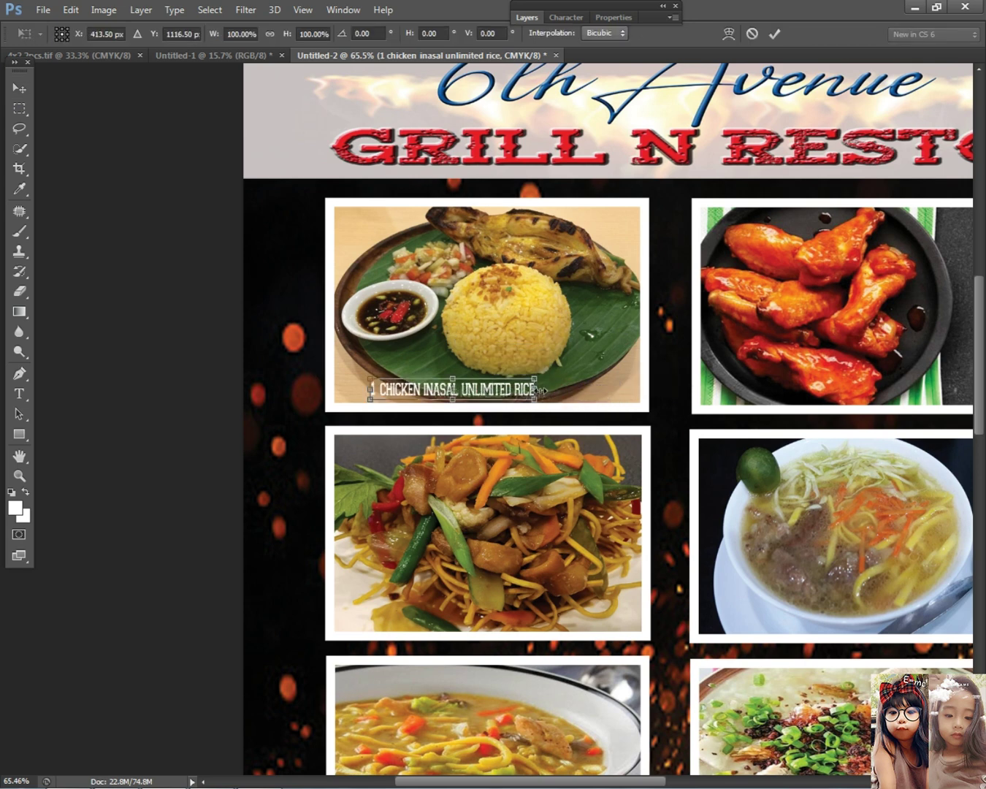
left_click_drag(613, 382, 614, 387)
key("Return")
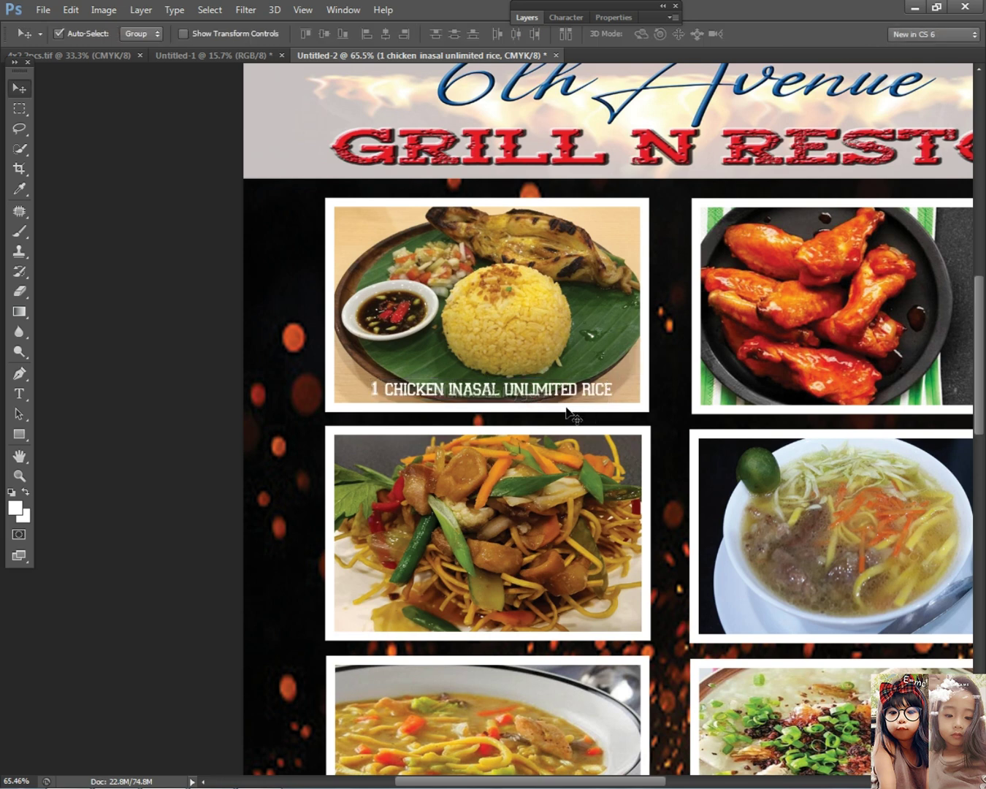
Step: Select the chicken inasal caption's text layer and turn on a stroke in its layer style
scroll(533, 412, "up", 2)
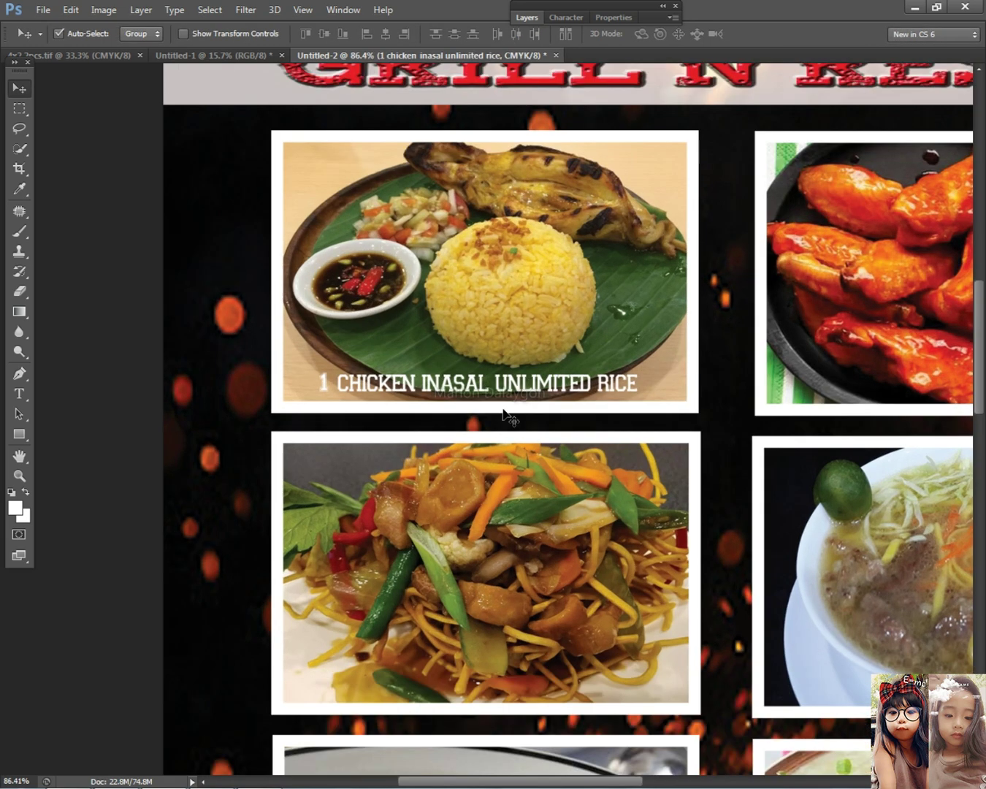
left_click(533, 22)
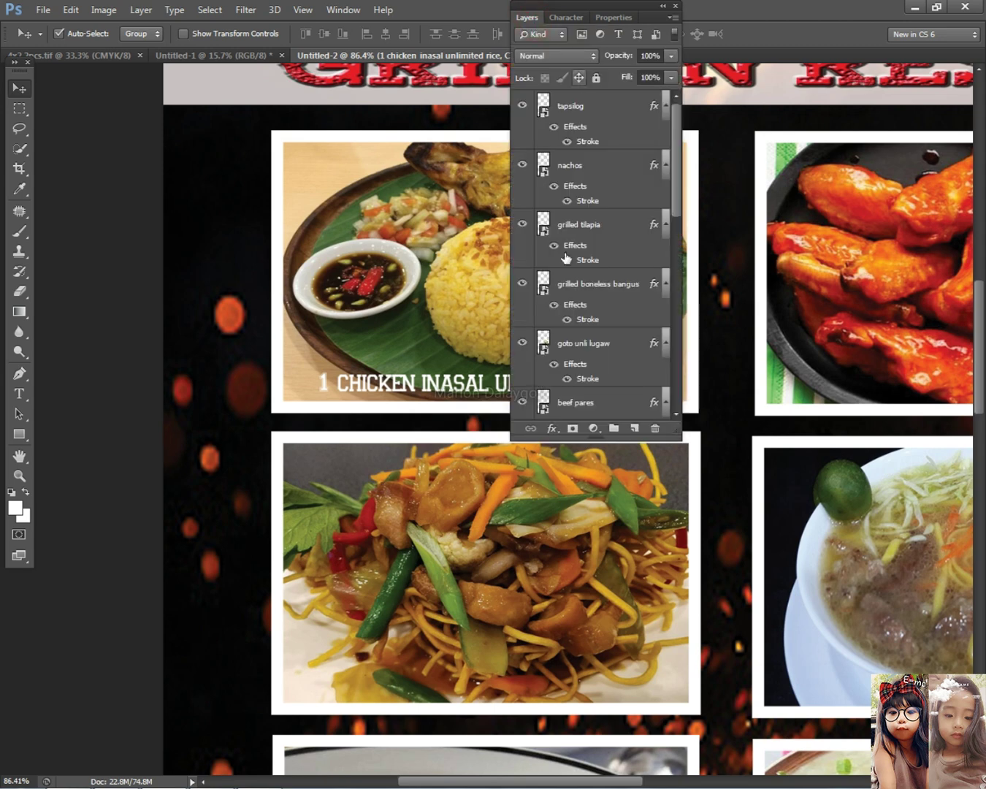
left_click(374, 388)
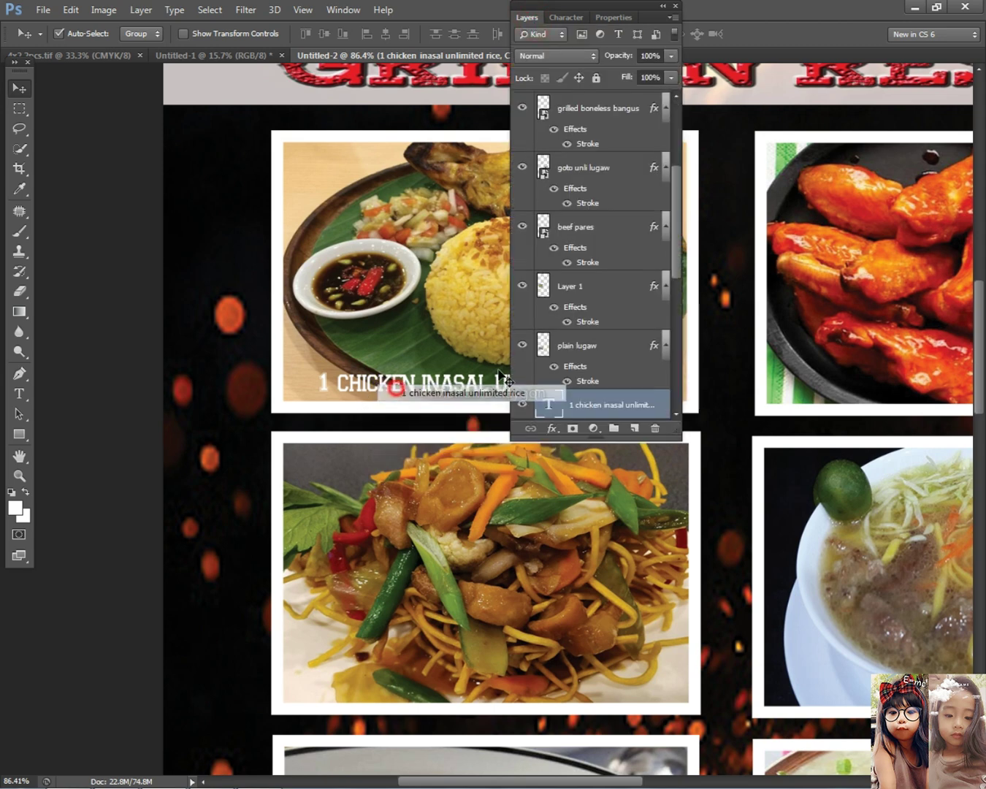
double_click(610, 415)
left_click(568, 388)
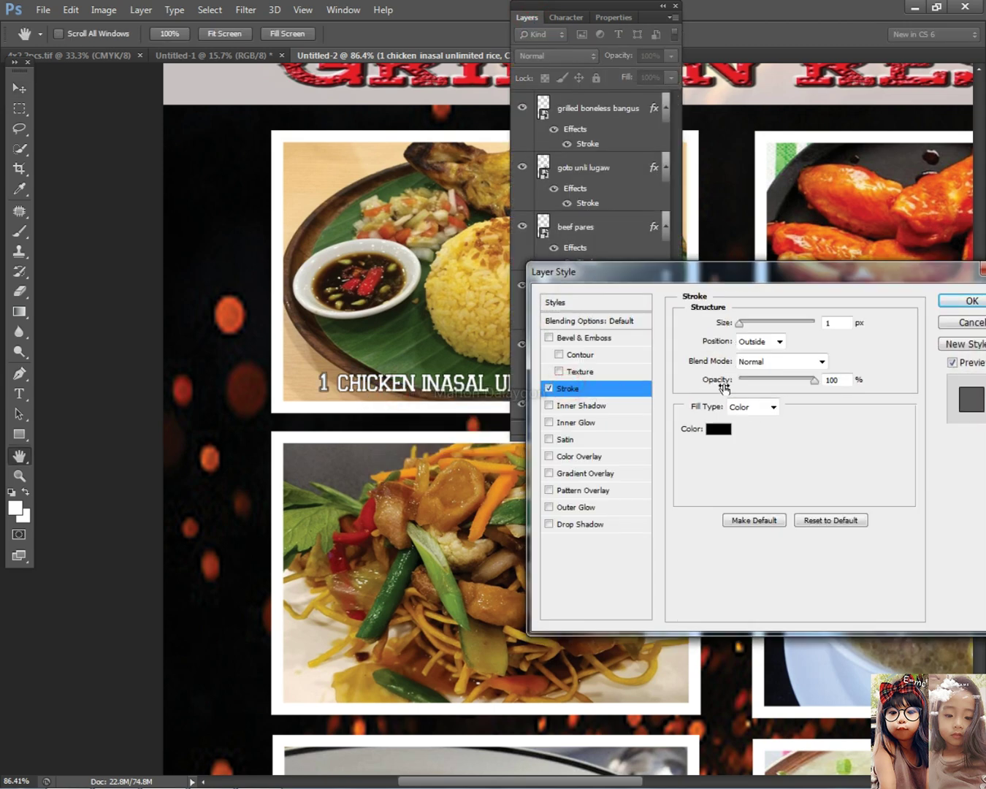
Step: Set the stroke color of the chicken inasal caption to red ff0006
left_click(719, 429)
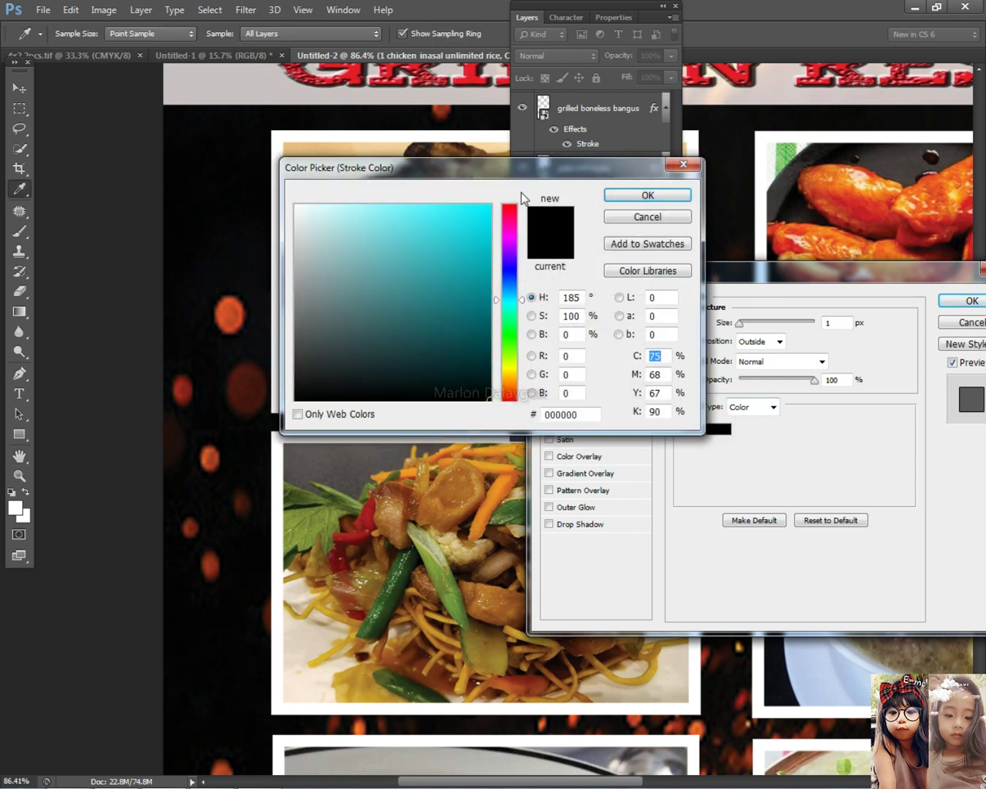
left_click(903, 775)
left_click_drag(897, 614, 901, 634)
left_click(543, 182)
left_click(508, 212)
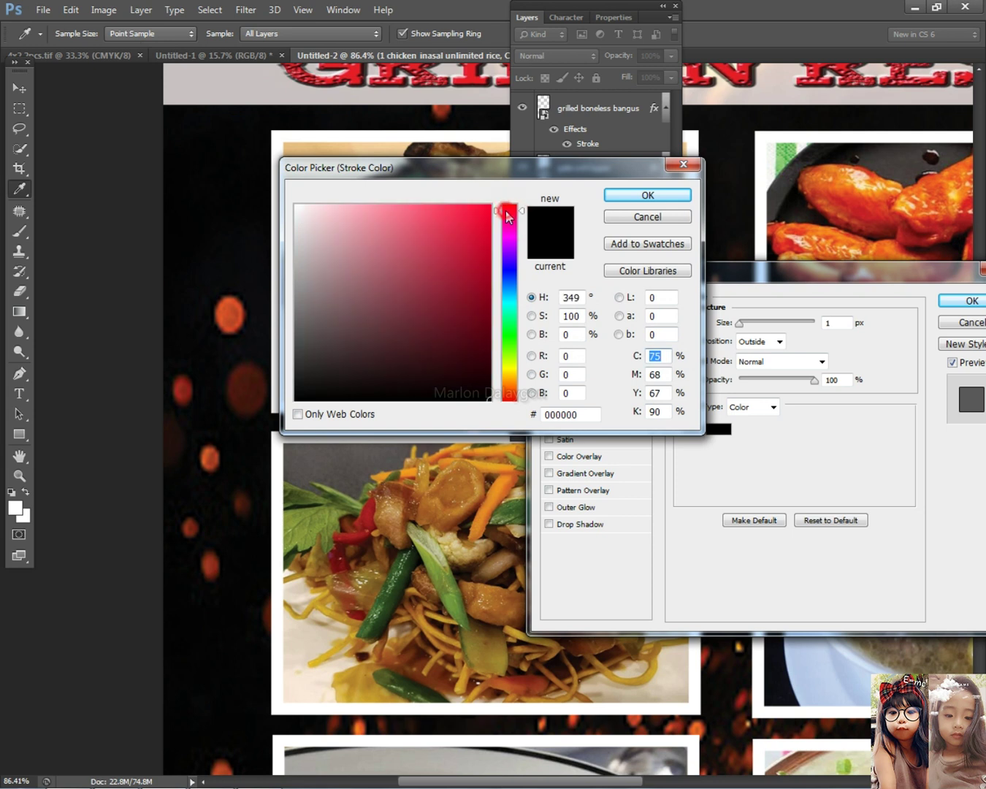
left_click(483, 208)
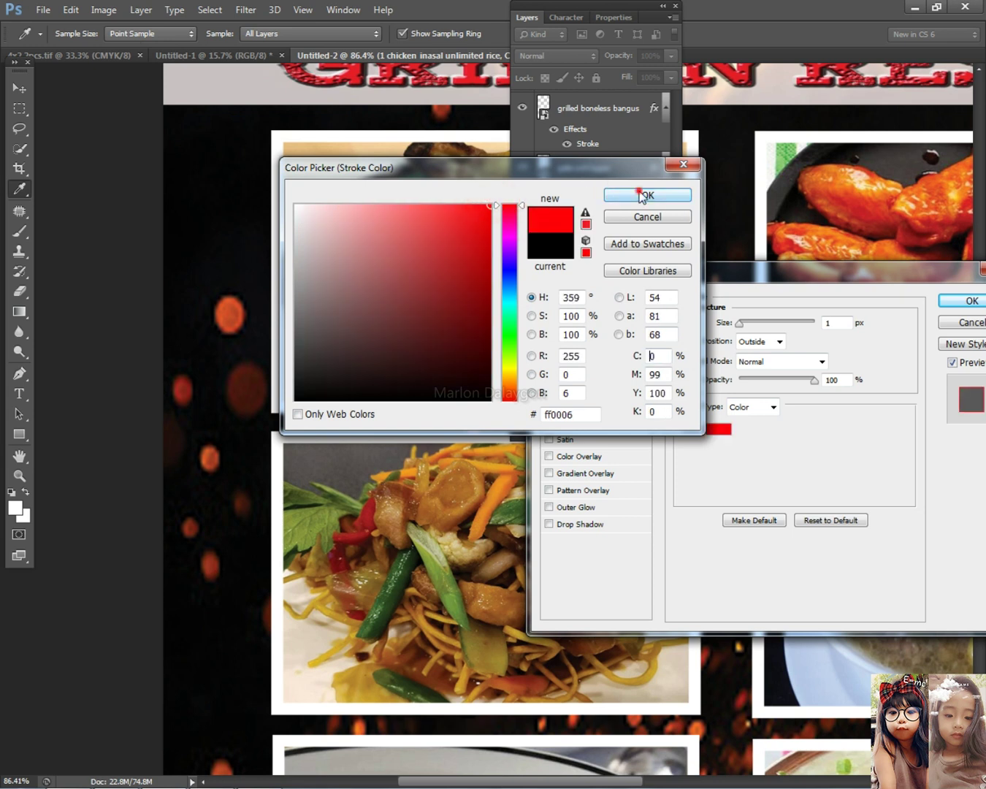
left_click(647, 195)
Step: Set the caption's stroke size to 5 px, apply the layer style and collapse the layers list
left_click_drag(742, 322, 745, 322)
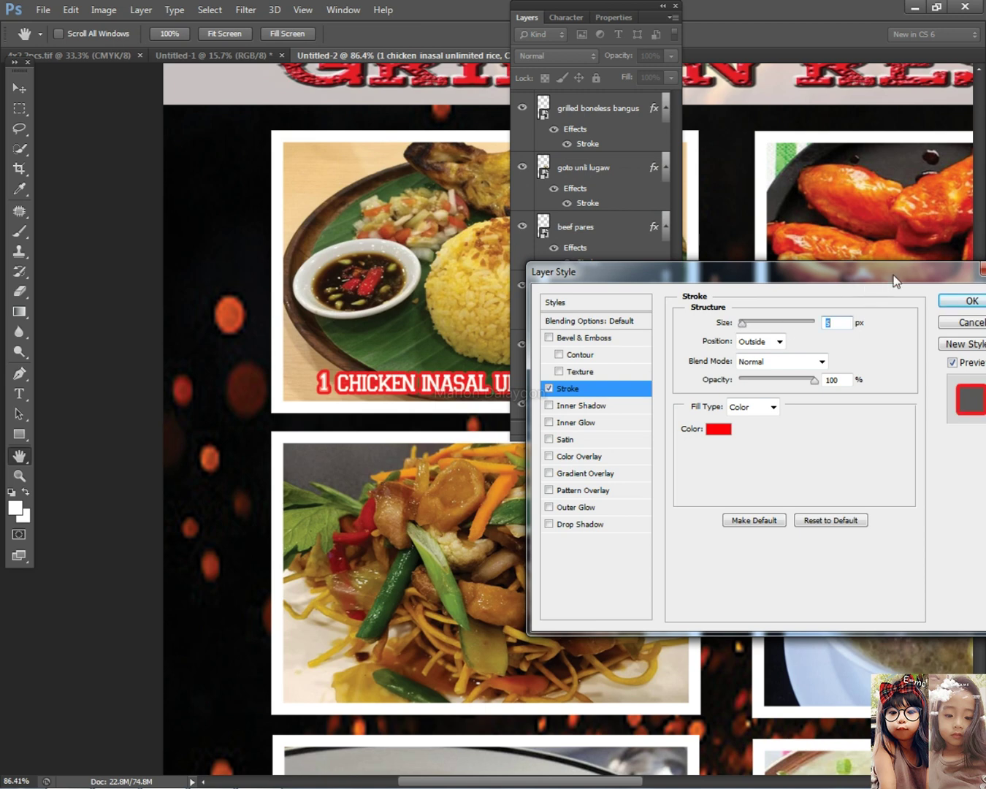
left_click_drag(895, 282, 490, 355)
key("v")
left_click(567, 370)
double_click(522, 22)
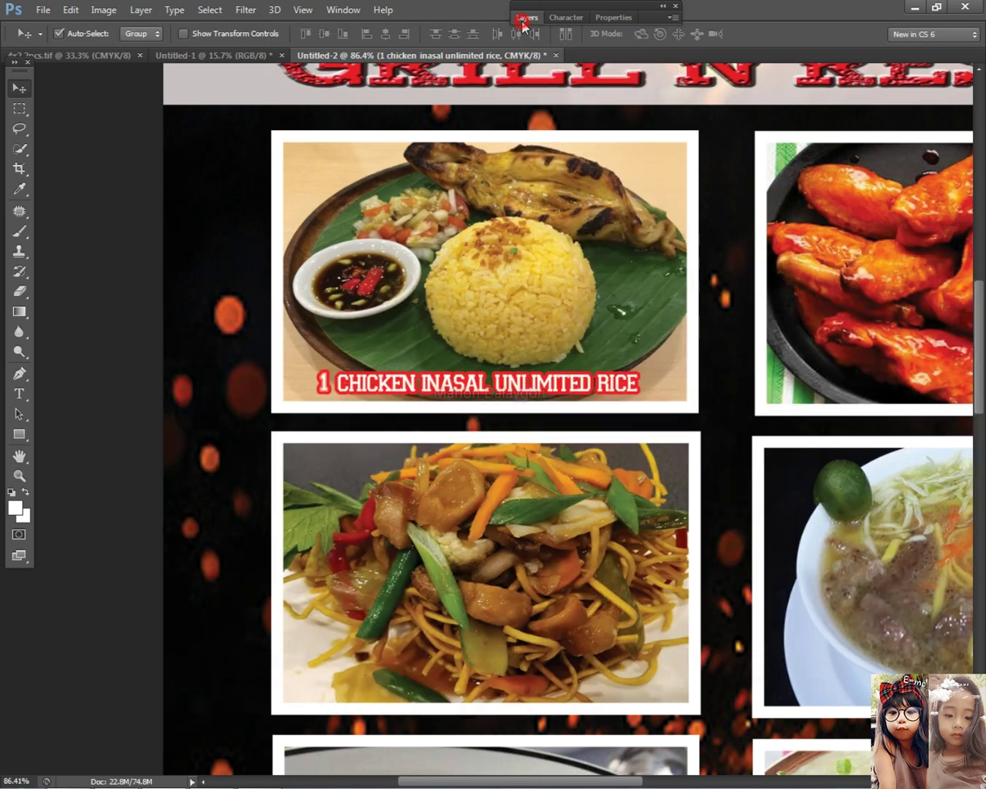
Step: Duplicate the chicken inasal caption onto the lower part of the buffalo wings photo
scroll(517, 128, "down", 2)
scroll(549, 326, "up", 1)
left_click_drag(549, 328, 740, 349)
scroll(740, 349, "up", 1)
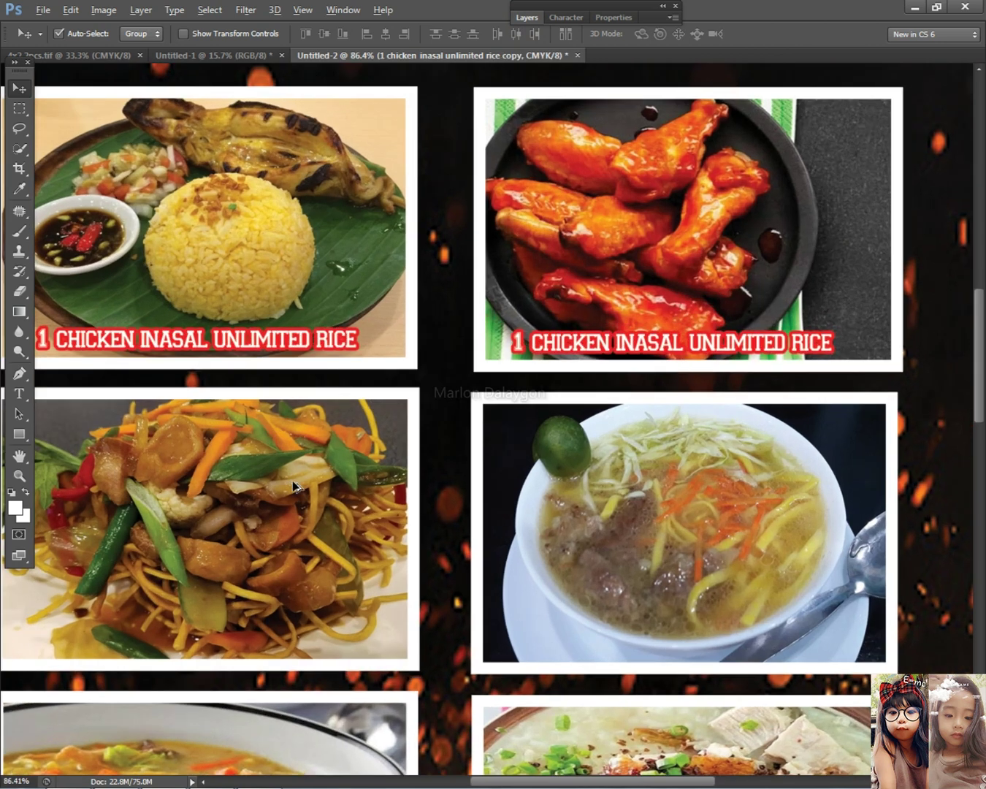
Step: Switch to the image folder, copy the name of 2 buffalo wings.jpg without its extension, and return to Photoshop
key("alt+Tab")
key("alt+Tab")
key("alt+Tab")
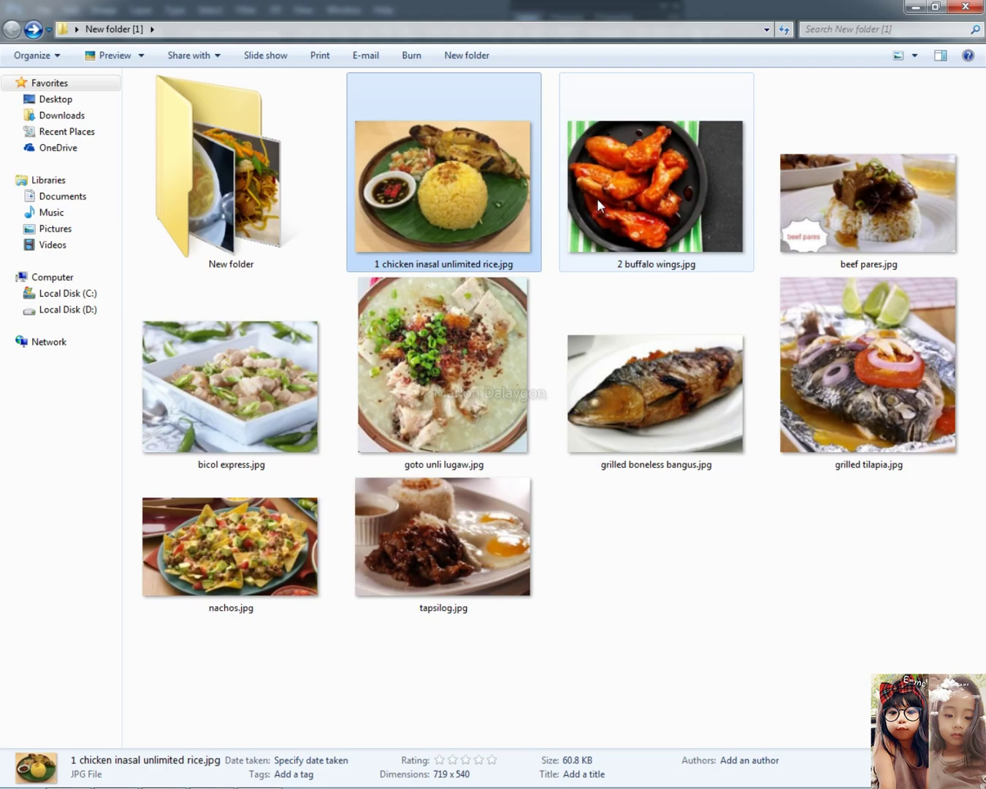
right_click(628, 188)
left_click(687, 617)
key("ctrl+c")
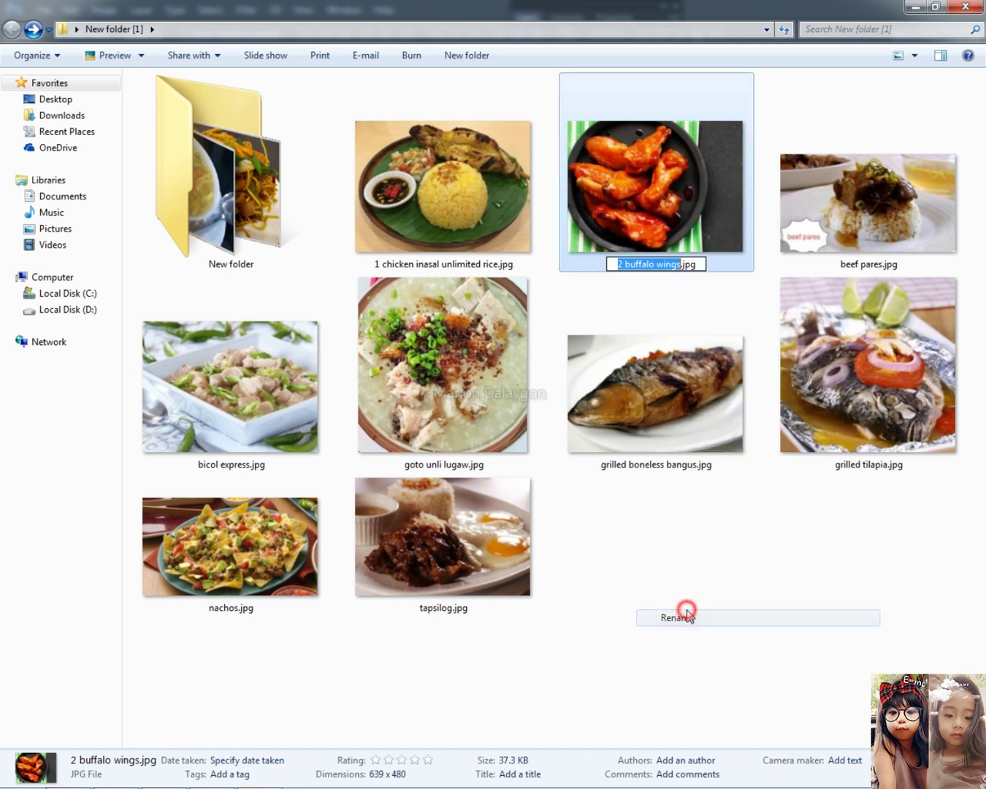
key("alt+Tab")
key("alt+Tab")
key("alt+shift+Tab")
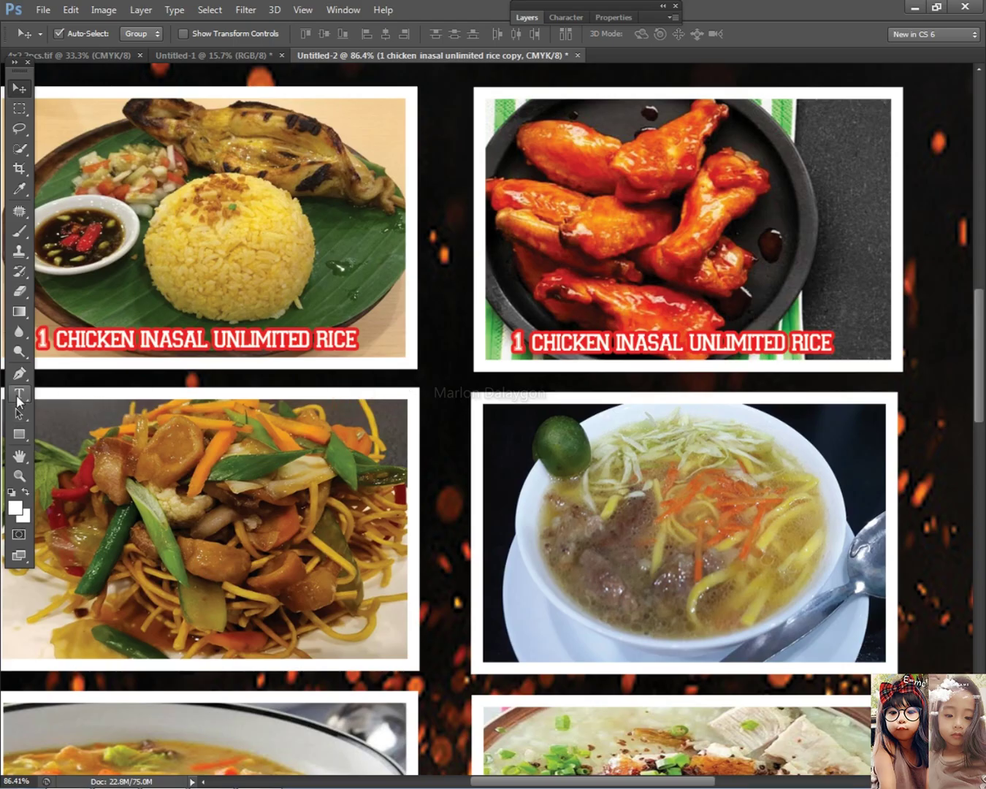
Step: Replace the duplicated caption on the buffalo wings photo with the text "2 BUFFALO WINGS"
left_click(19, 394)
left_click(713, 337)
key("ctrl+a")
key("ctrl+v")
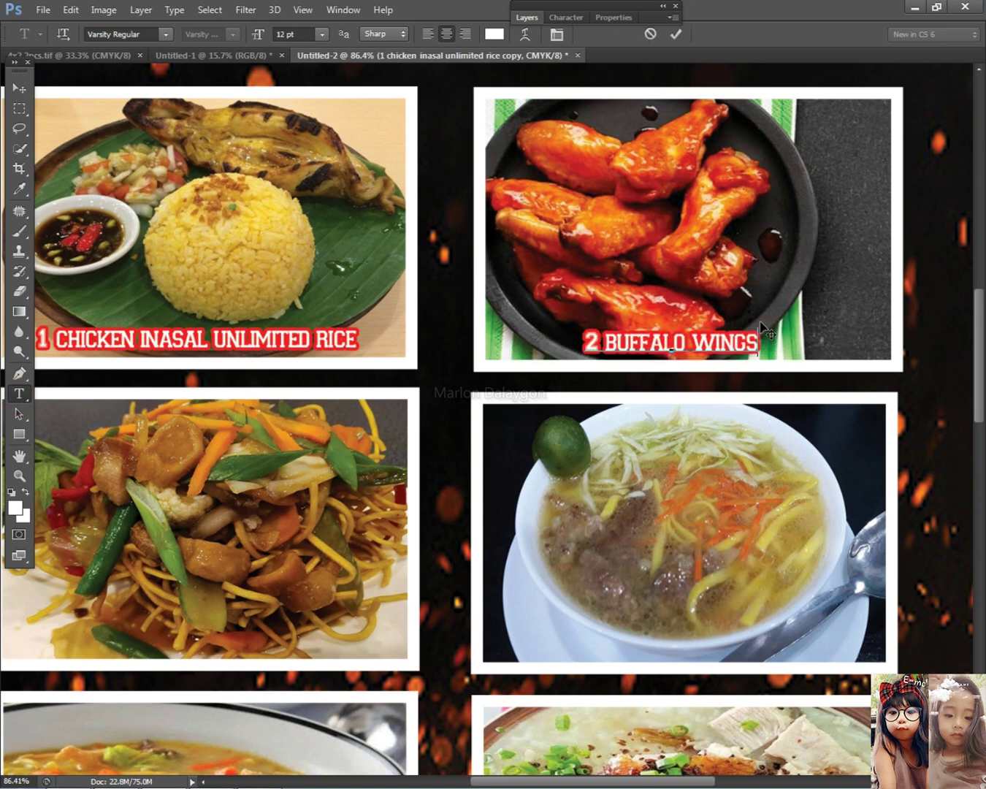
left_click(19, 89)
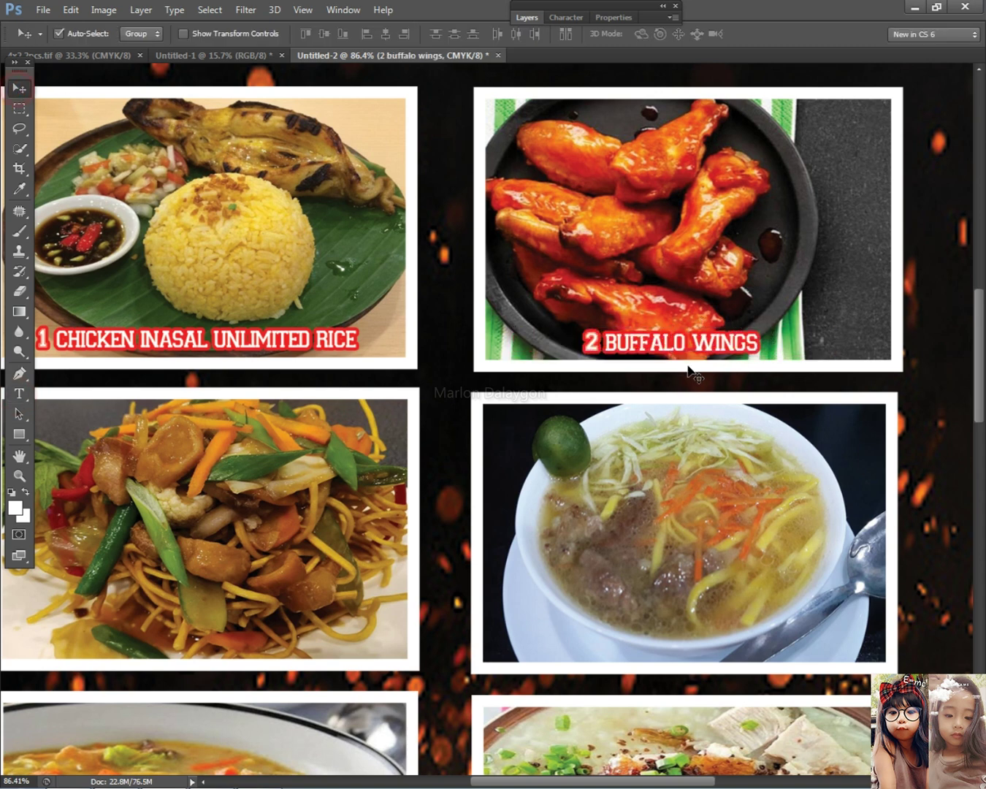
Step: Nudge the 2 BUFFALO WINGS caption slightly to the right on its photo
scroll(692, 373, "right", 1)
key("Right")
key("Right")
key("Right")
key("Right")
key("Right")
key("Right")
key("Right")
key("Right")
key("Right")
key("Right")
key("Right")
key("Right")
Step: Duplicate the 2 BUFFALO WINGS caption onto the lower part of the fried noodles photo
scroll(693, 367, "down", 5)
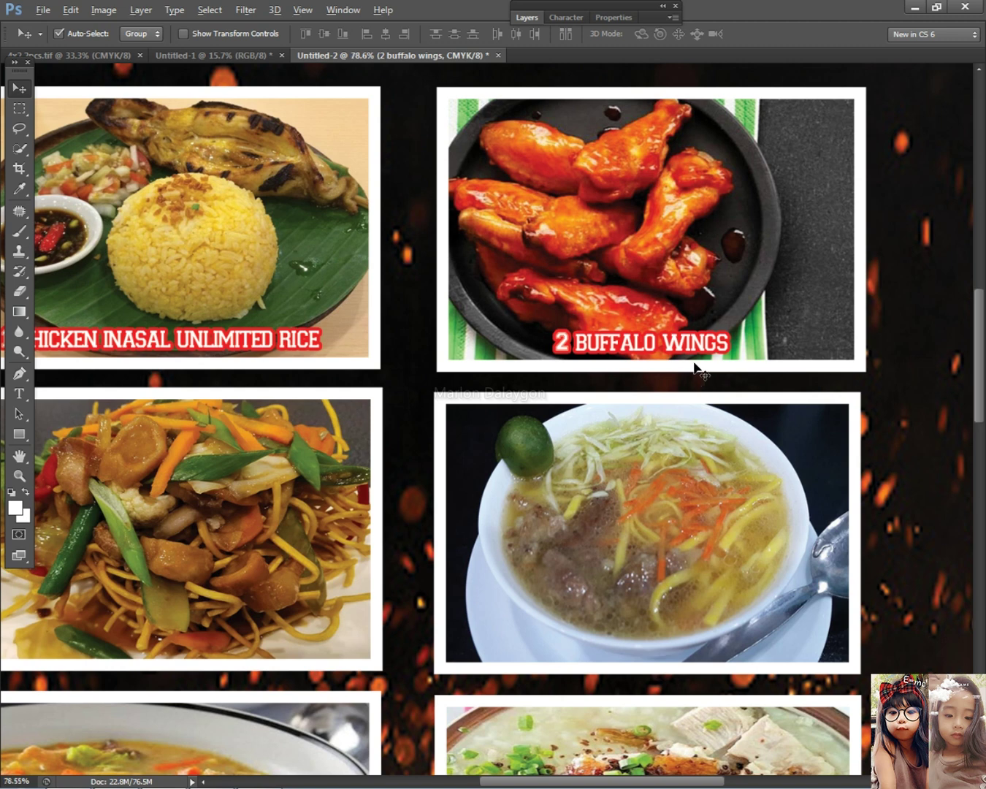
left_click_drag(623, 432, 661, 285)
scroll(657, 236, "up", 2)
left_click_drag(714, 195, 339, 430)
scroll(341, 429, "up", 2)
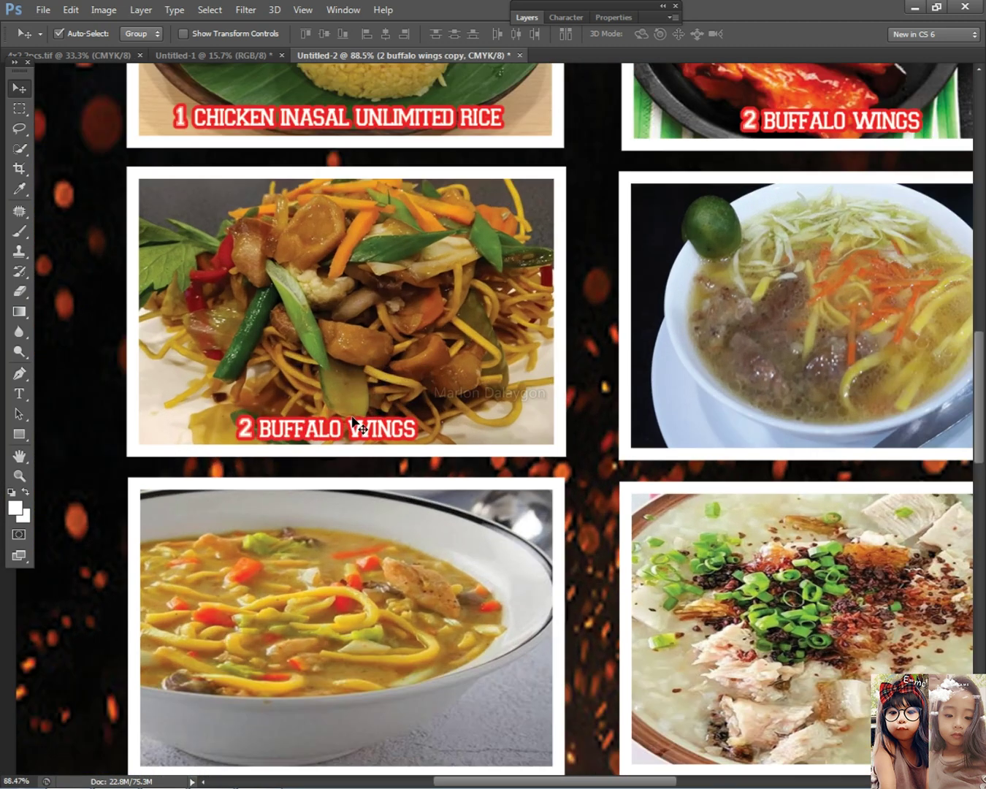
Step: In the image folder's New folder subfolder, copy the name of fried noodles.jpg and return to Photoshop
key("alt+Tab")
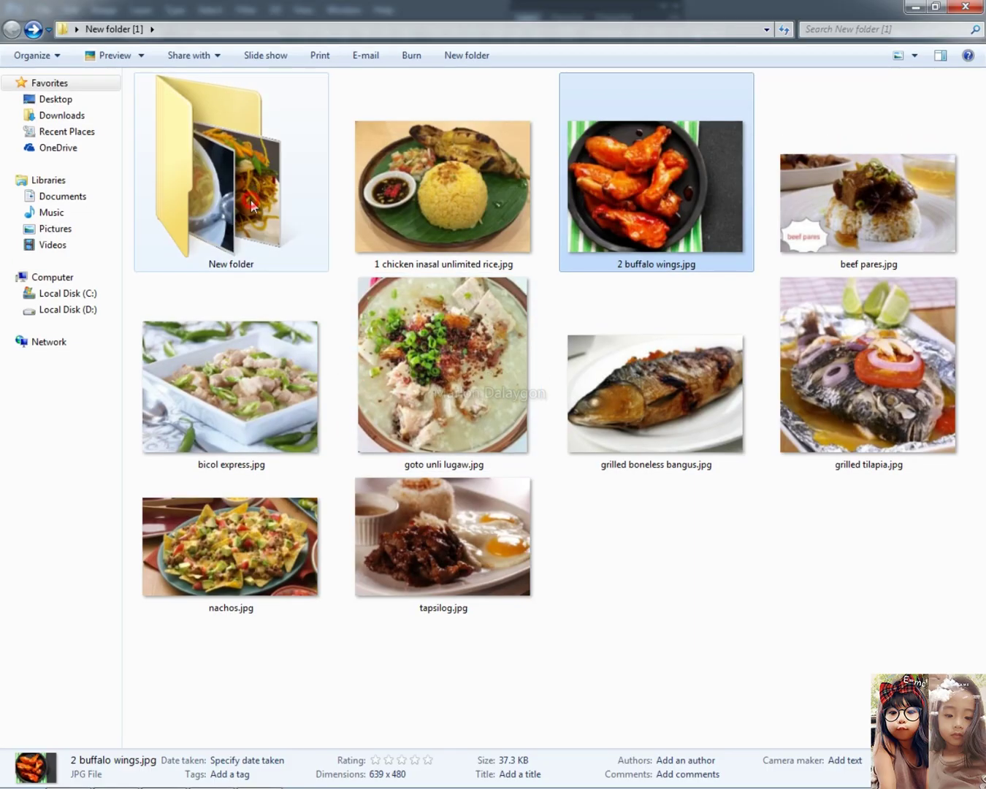
double_click(247, 192)
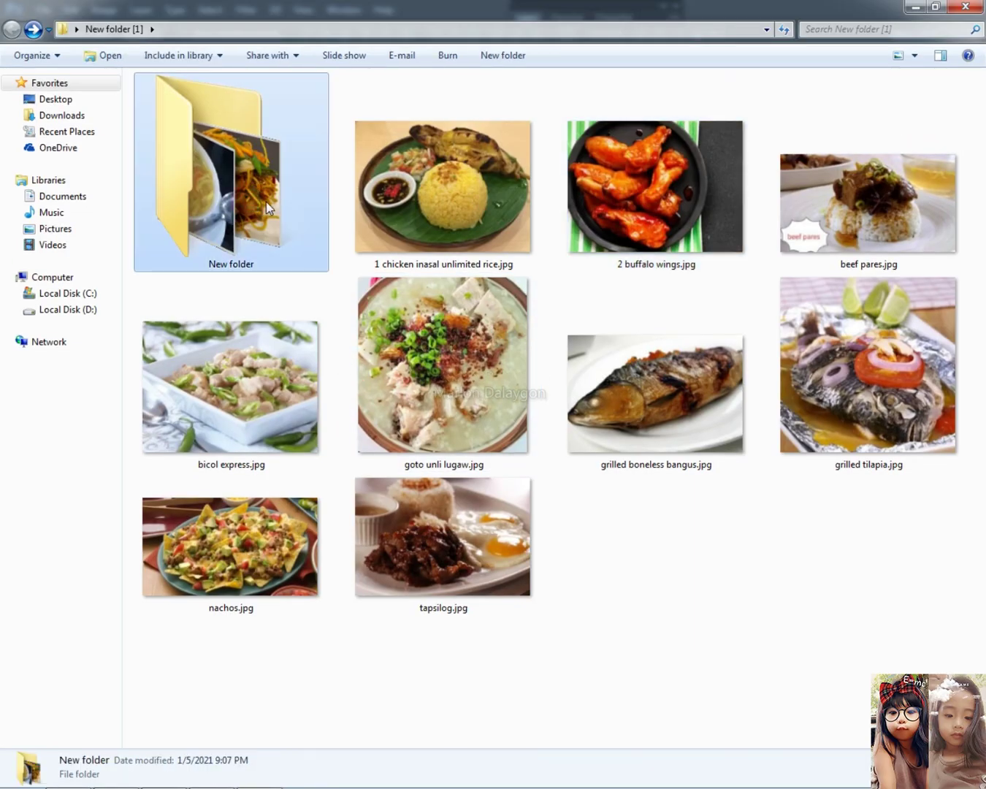
right_click(139, 106)
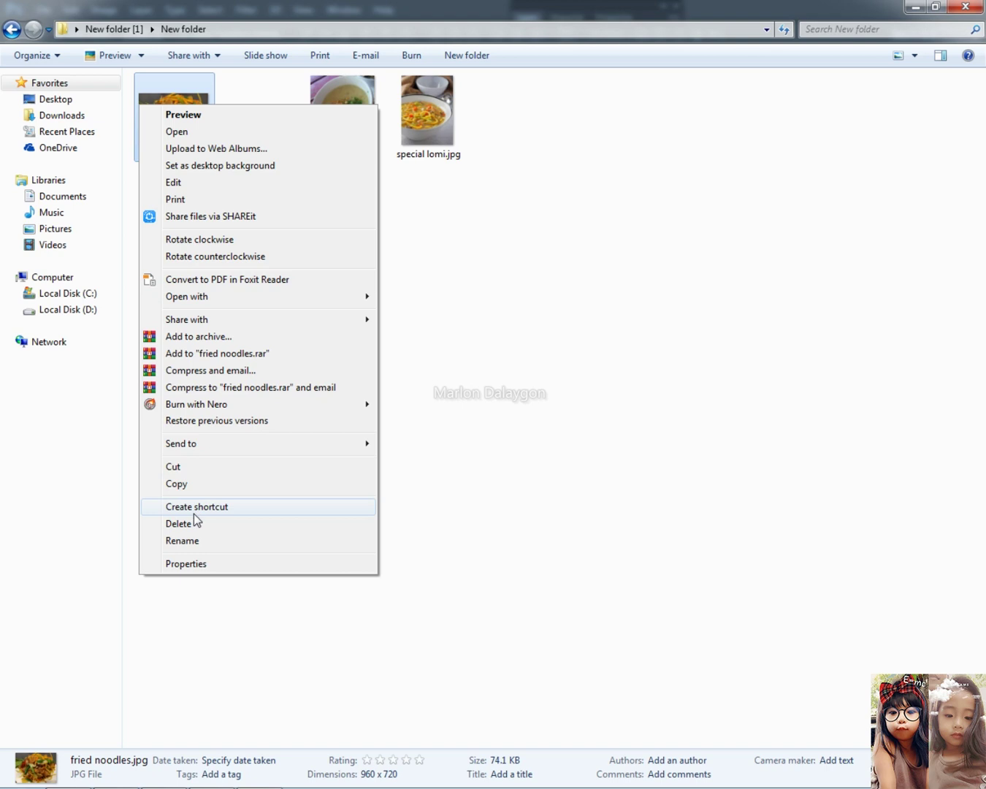
left_click(193, 541)
key("alt+Tab")
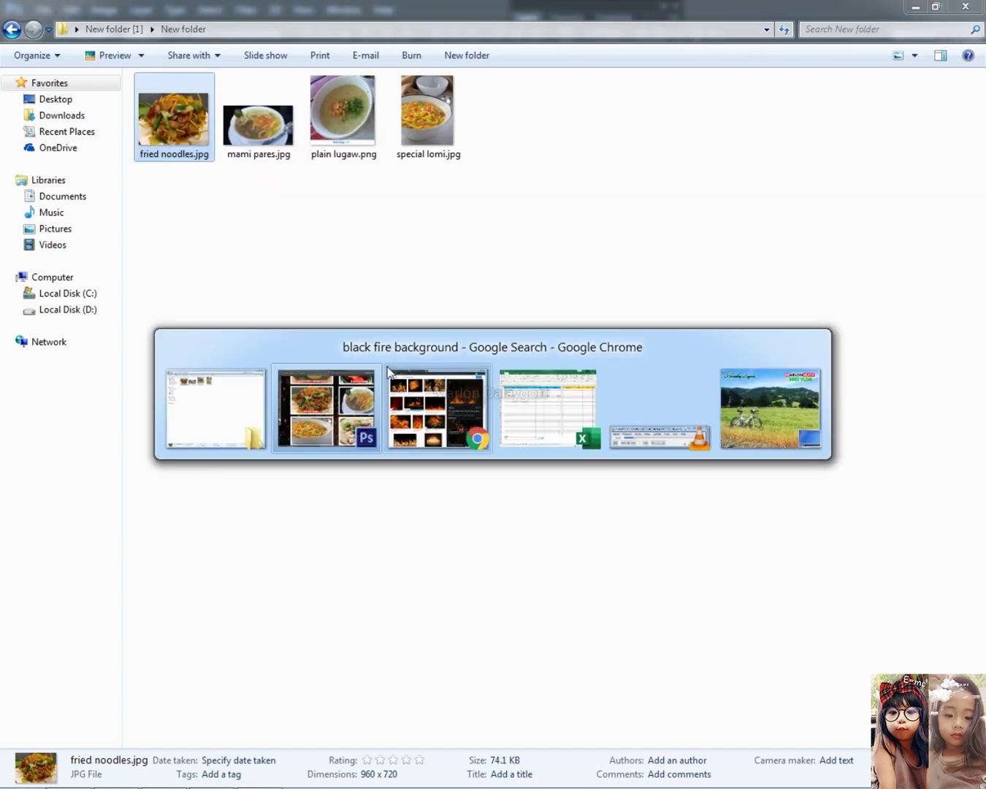
left_click(359, 405)
Step: Replace the duplicated caption on the fried noodles photo with the text "FRIED NOODLES"
key("ctrl+minus")
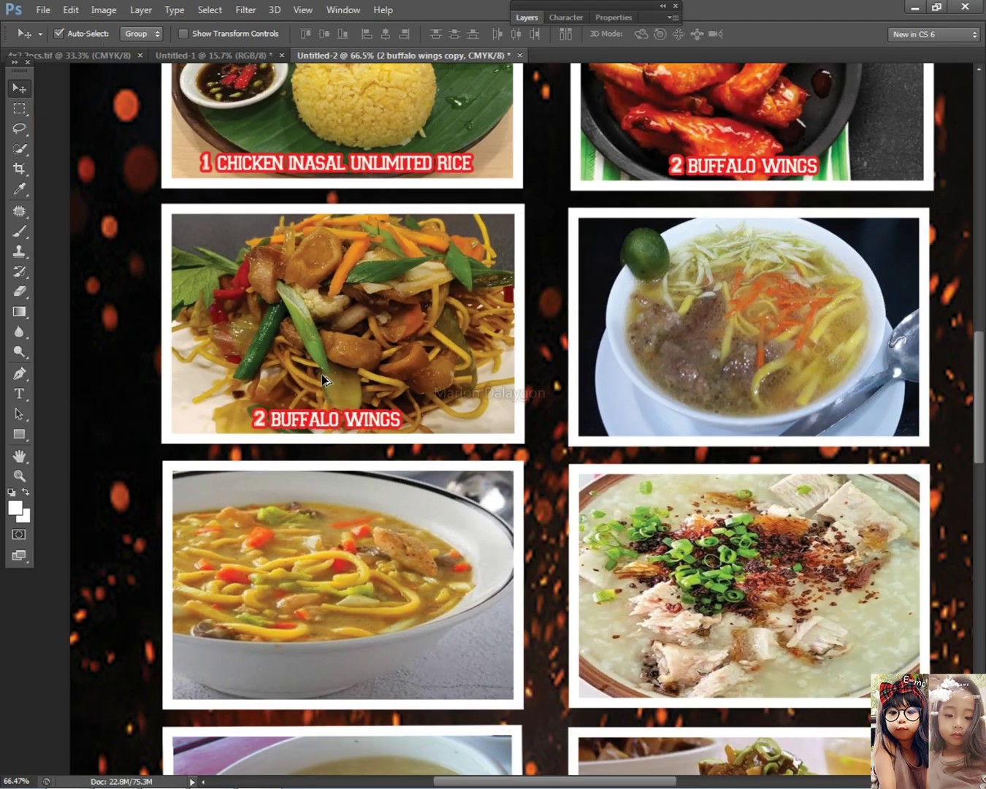
key("t")
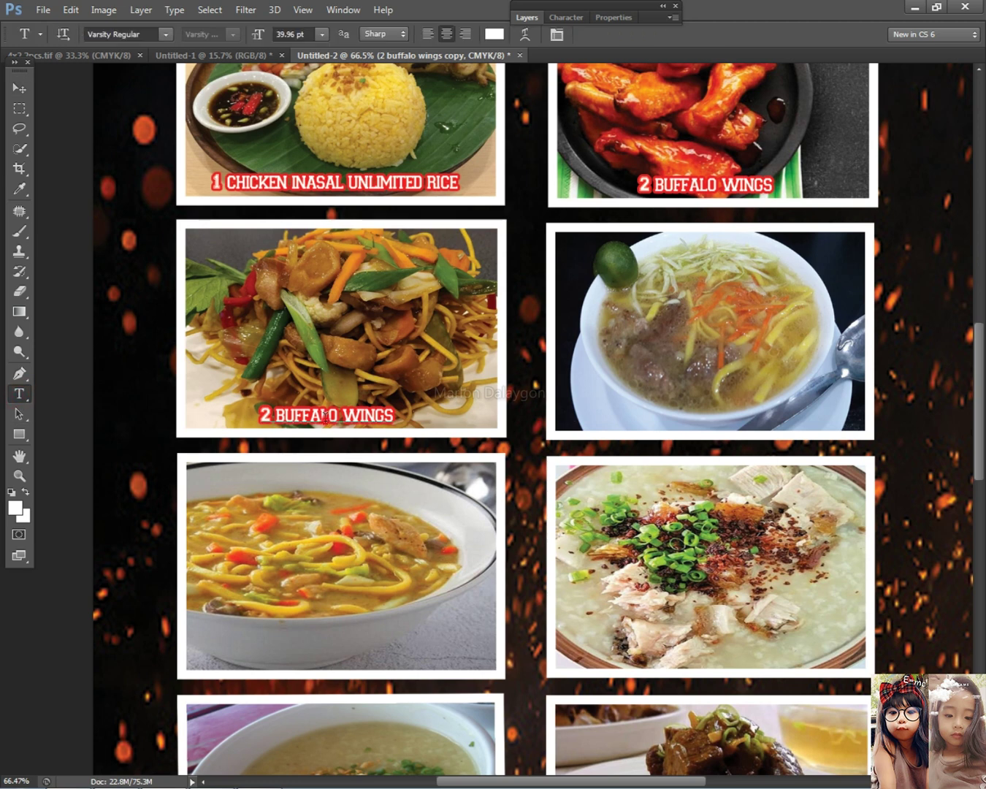
triple_click(325, 417)
type("FRIED NOODLES")
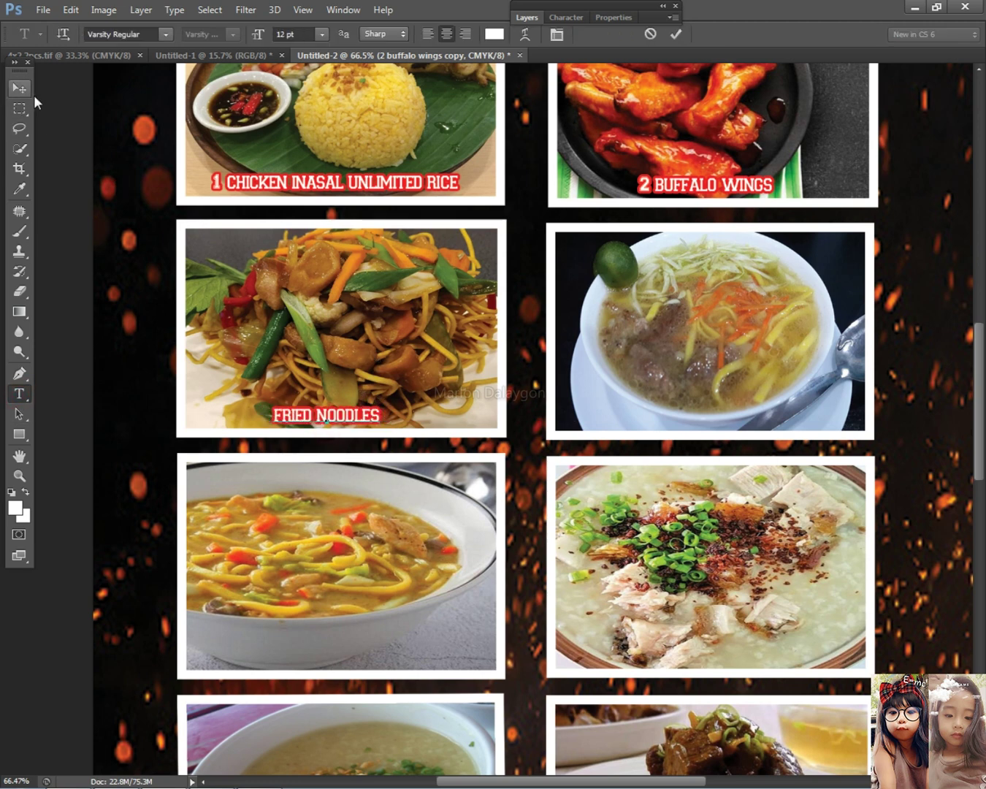
key("alt+Tab")
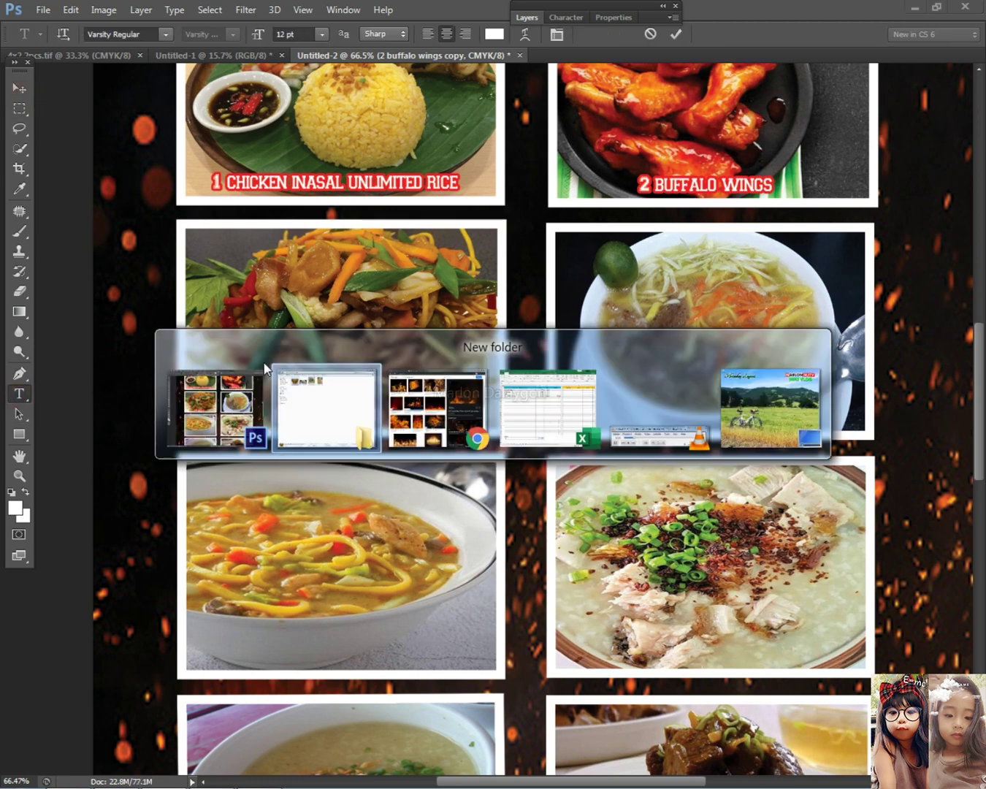
left_click(346, 407)
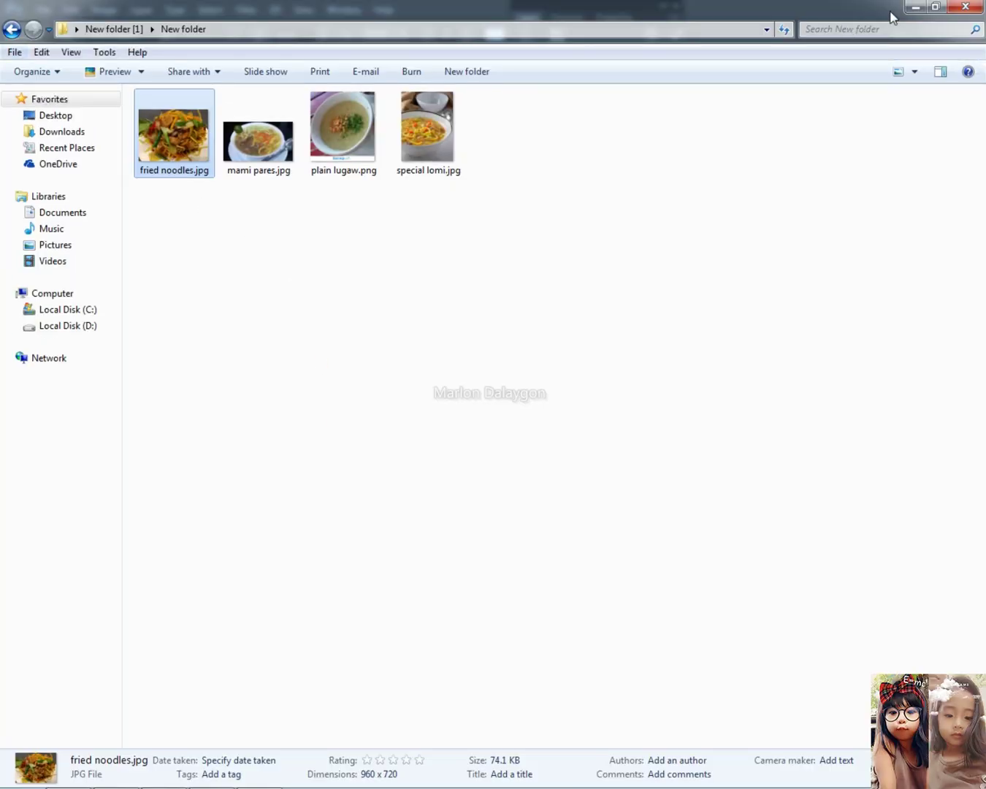
left_click(922, 6)
left_click(912, 10)
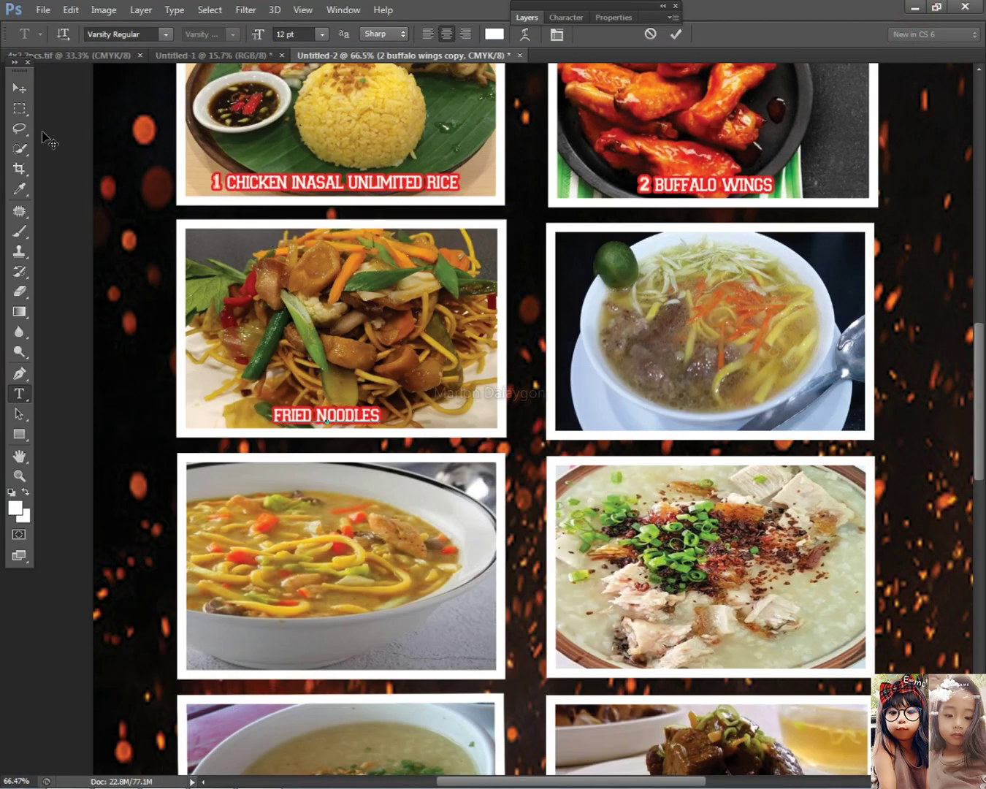
Step: Commit the FRIED NOODLES caption, copy the name of mami pares.jpg from the image folder, and return to Photoshop
left_click(26, 93)
key("alt+Tab")
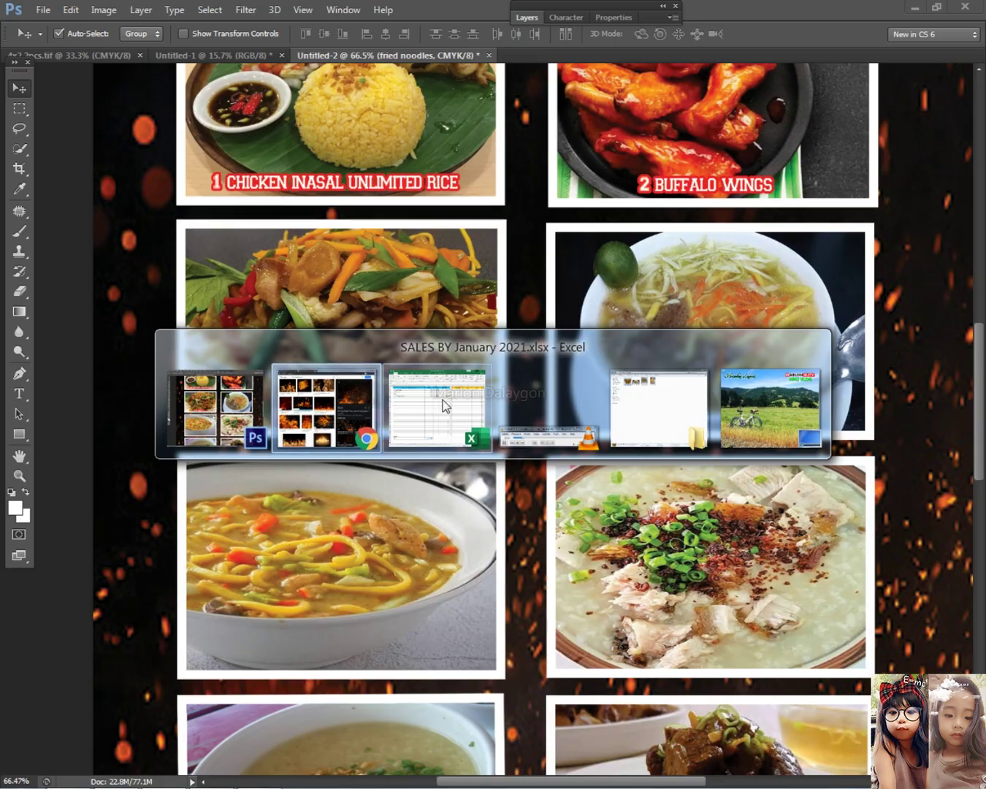
left_click(692, 395)
right_click(282, 133)
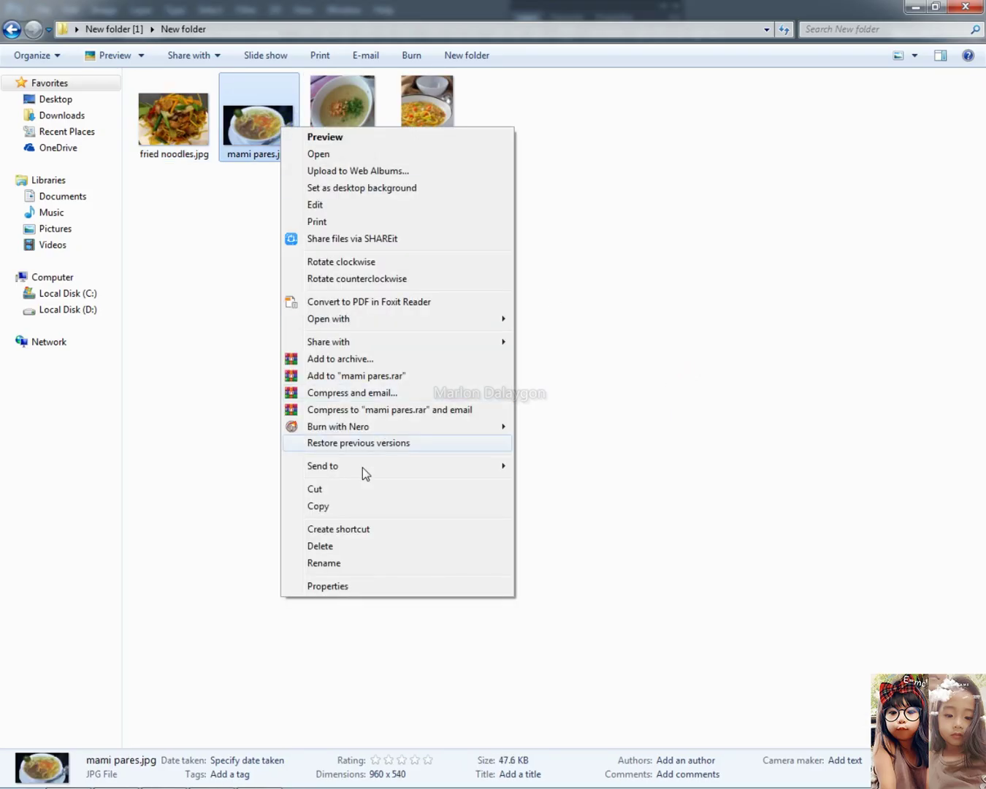
left_click(335, 563)
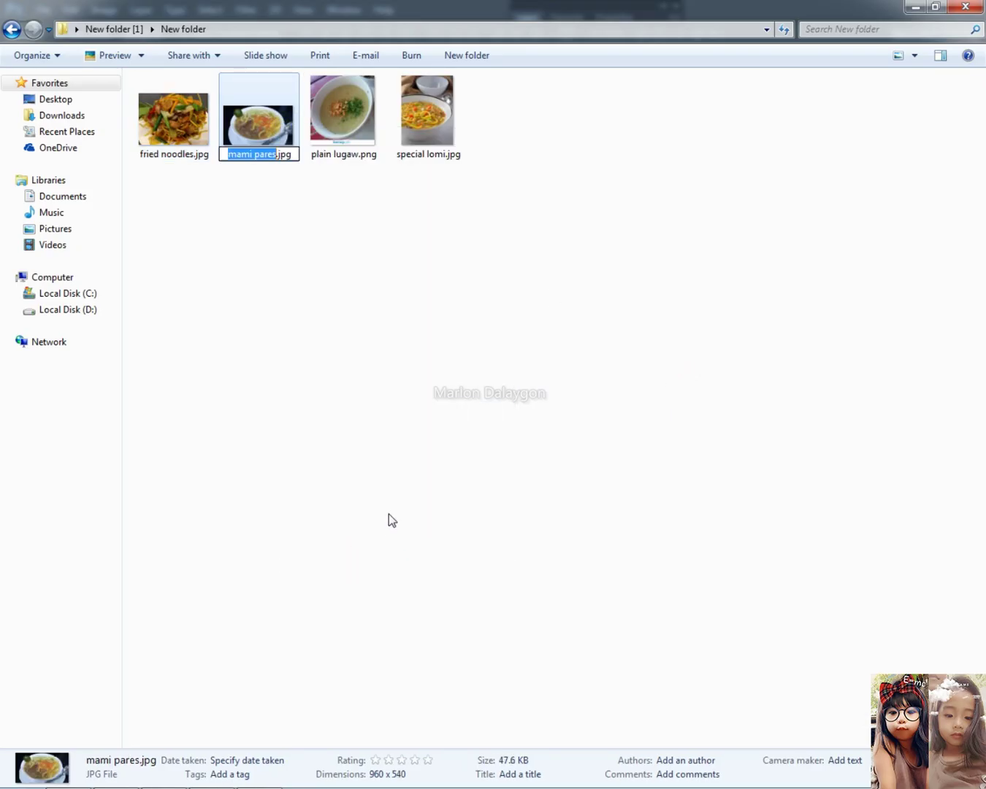
key("alt+Tab")
Step: Duplicate the FRIED NOODLES caption onto the mami pares photo and nudge the copy slightly upward
right_click(342, 418)
left_click(359, 423)
left_click_drag(358, 424, 740, 432)
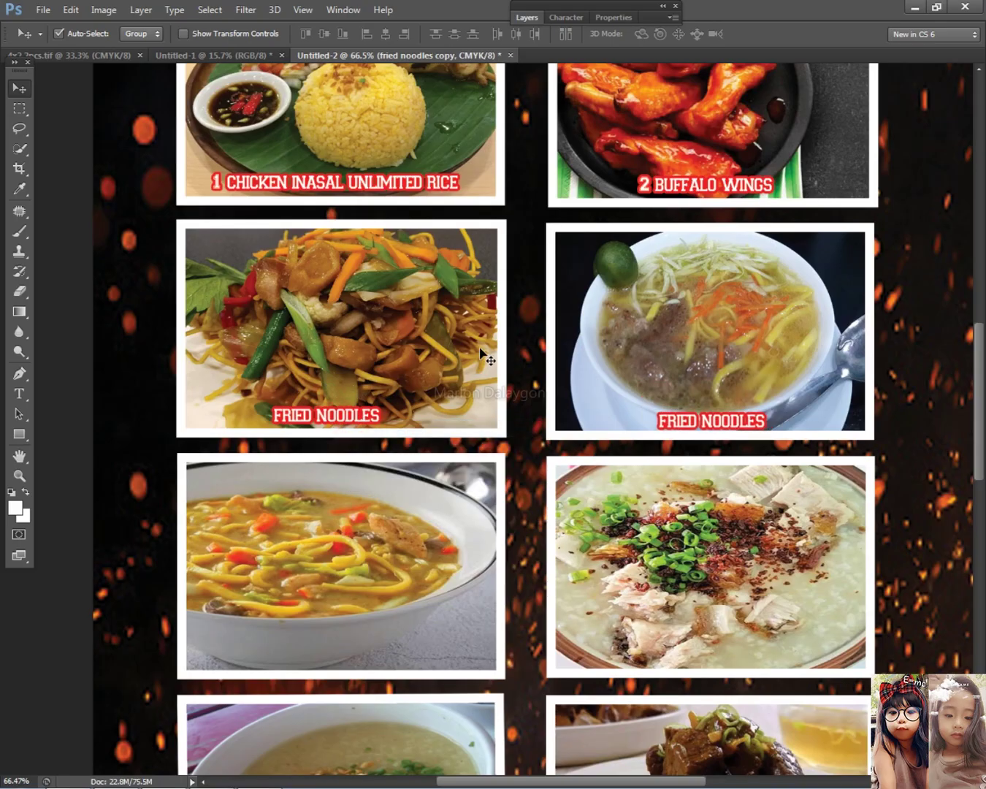
key("Up")
key("Up")
key("Up")
key("Up")
key("Up")
key("Up")
key("Up")
key("Up")
Step: Replace the duplicated caption on the mami pares photo with the text "MAMI PARES"
left_click(16, 397)
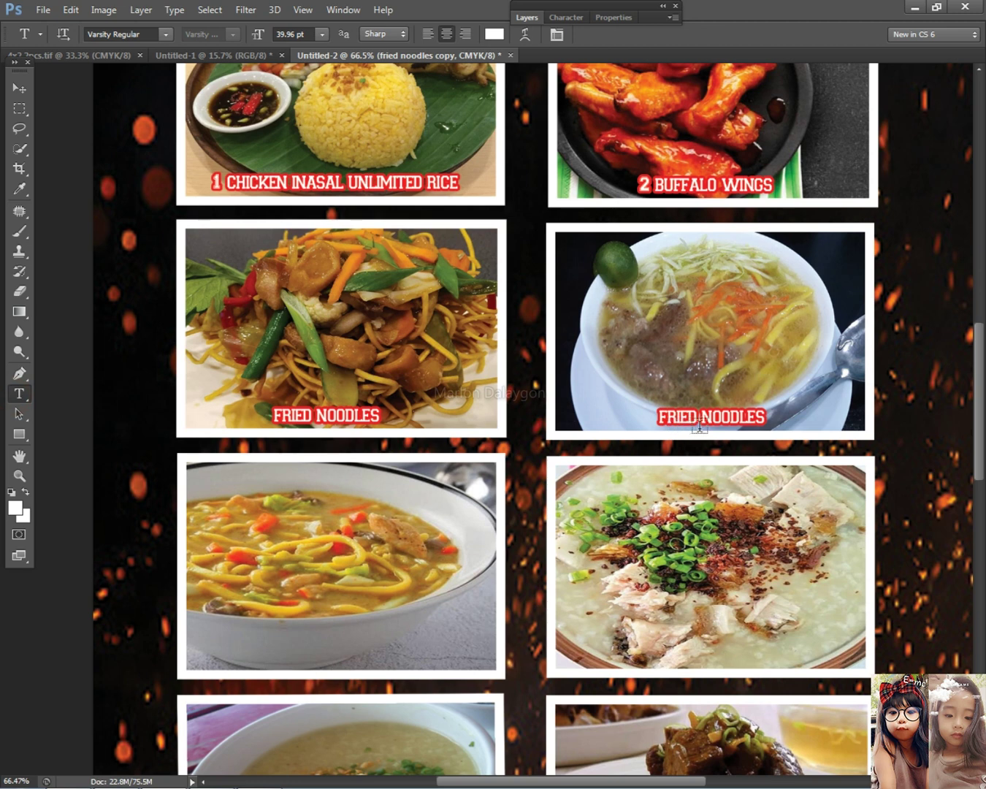
left_click(711, 420)
type("MAMI PARES")
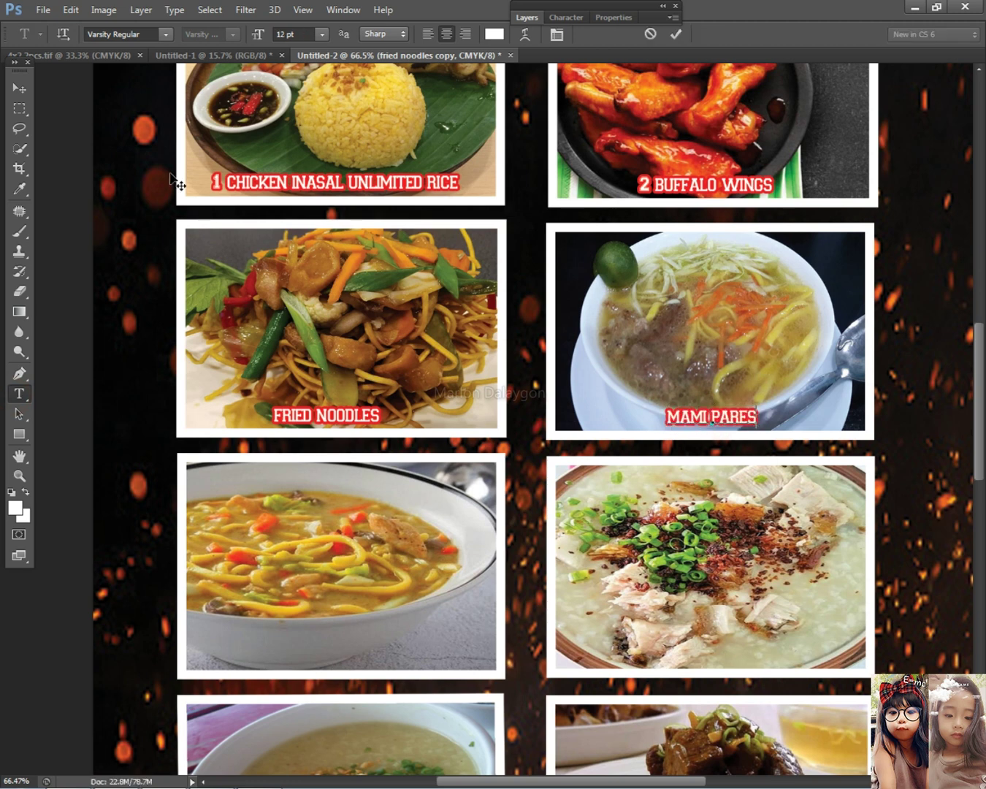
left_click(19, 88)
Step: Place a copy of the FRIED NOODLES caption in front of the noodle soup photo, centered near its lower edge
scroll(620, 397, "right", 2)
right_click(652, 415)
left_click(671, 431)
scroll(286, 428, "up", 3)
left_click_drag(324, 449, 417, 230)
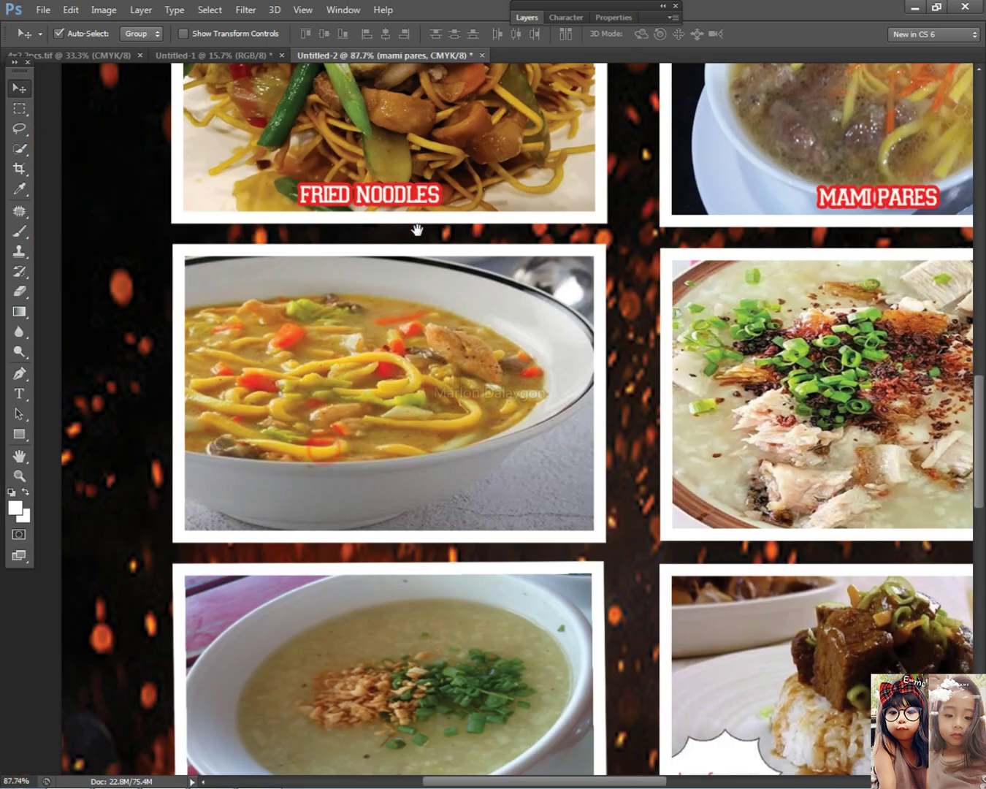
left_click_drag(384, 189, 389, 472, "alt")
right_click(398, 207)
left_click(427, 211)
left_click_drag(416, 219, 378, 444)
left_click(136, 9)
mouse_move(211, 367)
left_click(357, 368)
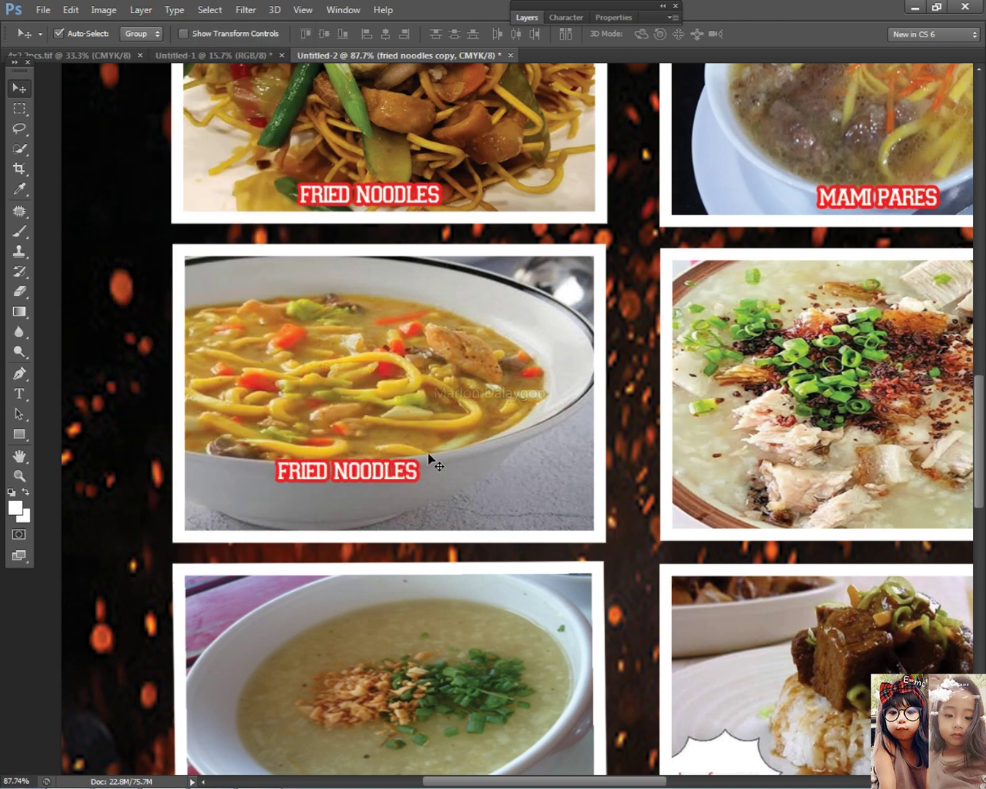
left_click_drag(407, 500, 429, 544)
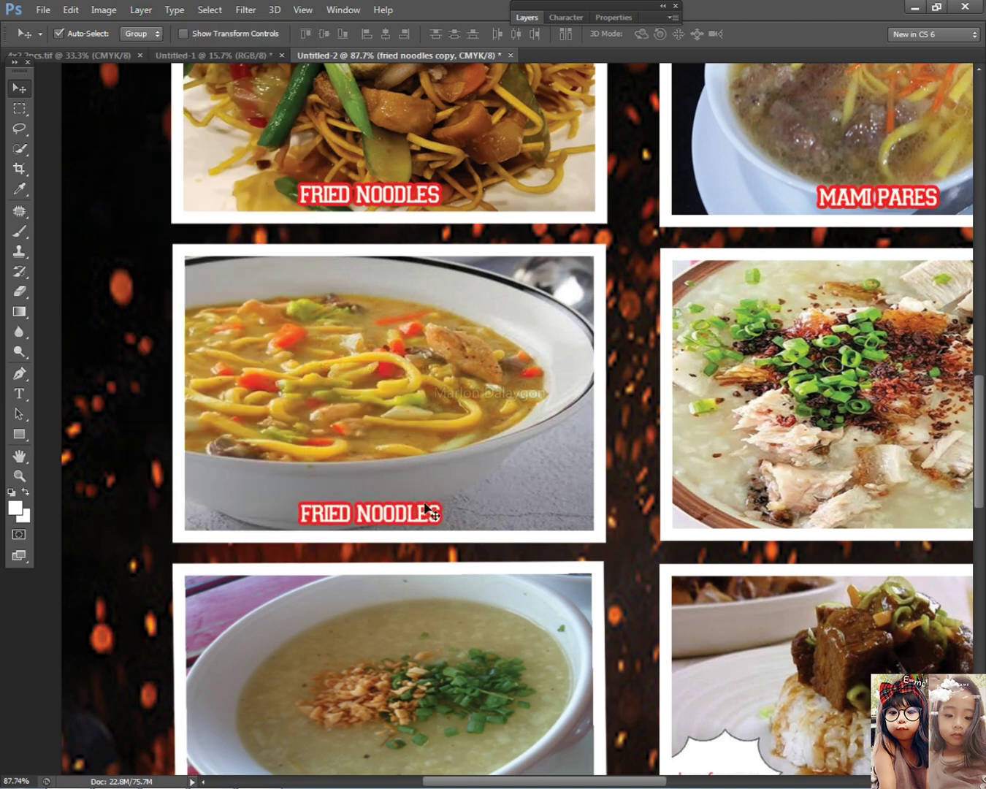
Step: Switch to the image folder, copy the name of plain lugaw.png, and return to Photoshop
key("alt+Tab")
left_click(326, 409)
right_click(353, 158)
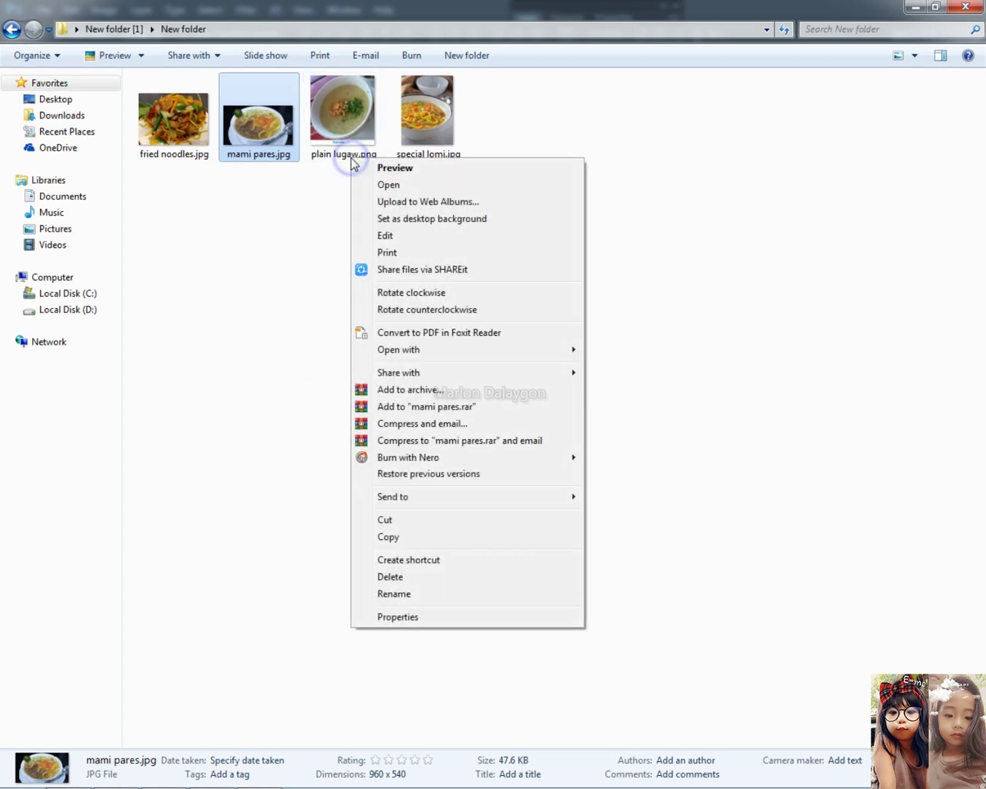
left_click(345, 125)
right_click(345, 125)
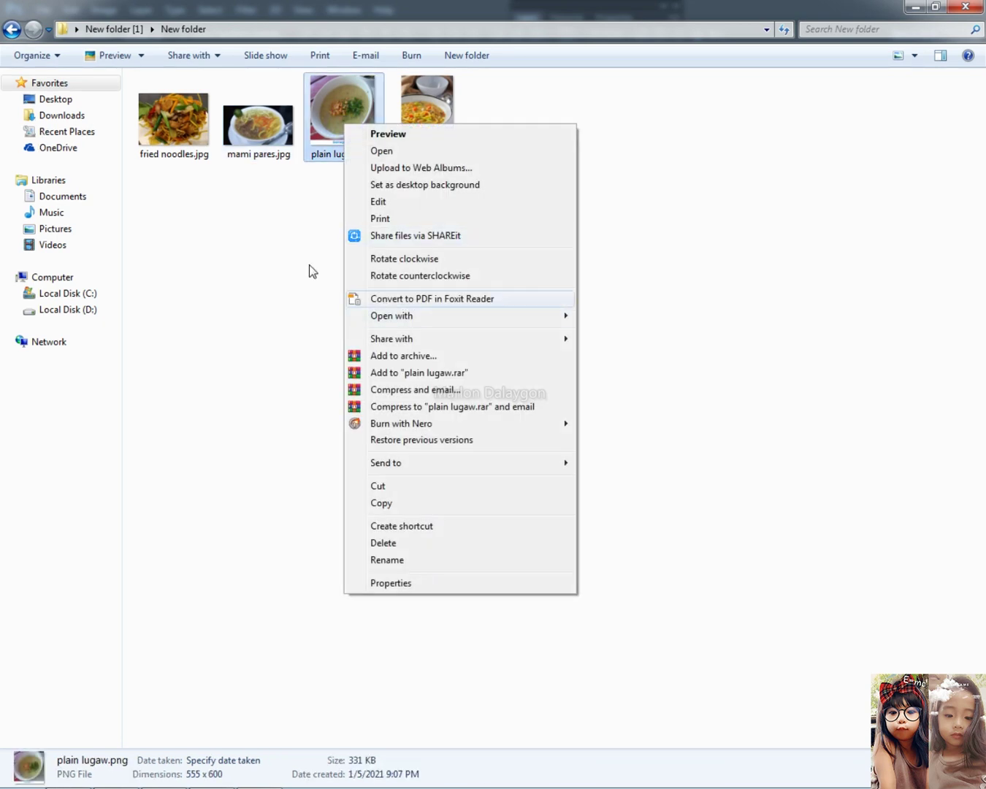
left_click(387, 560)
key("alt+Tab")
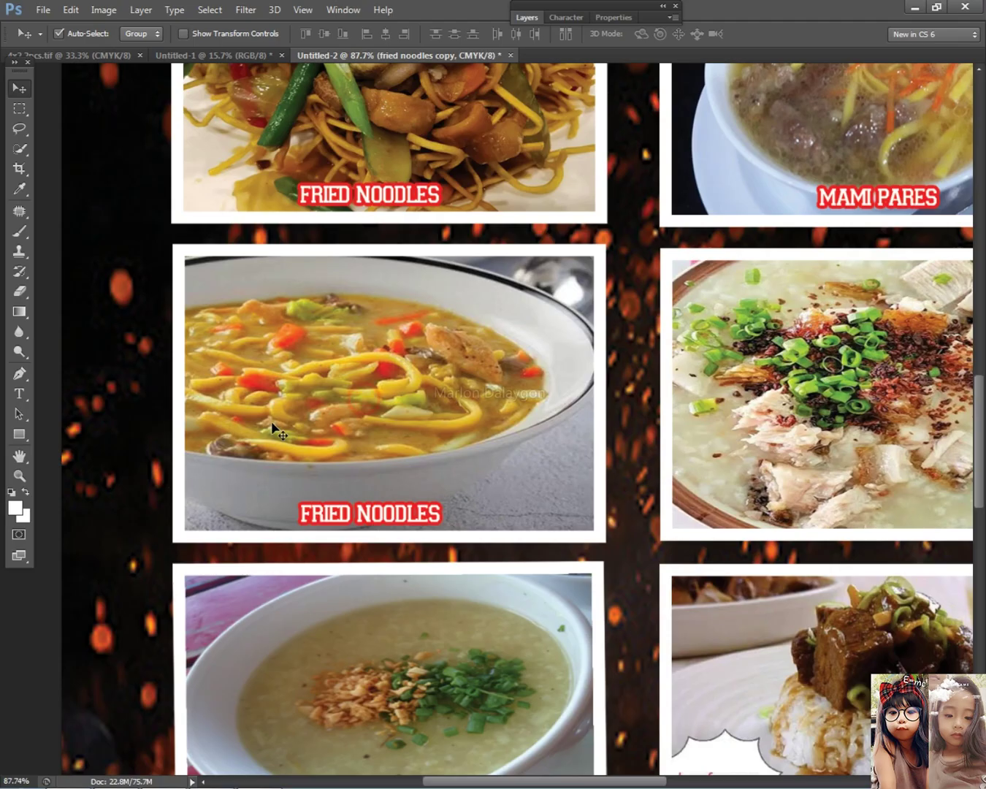
Step: Replace the duplicated caption text on the noodle soup photo with "PLAIN LUGAW"
left_click(19, 394)
left_click(347, 520)
key("ctrl+a")
type("PLAIN LUGAW")
left_click(20, 88)
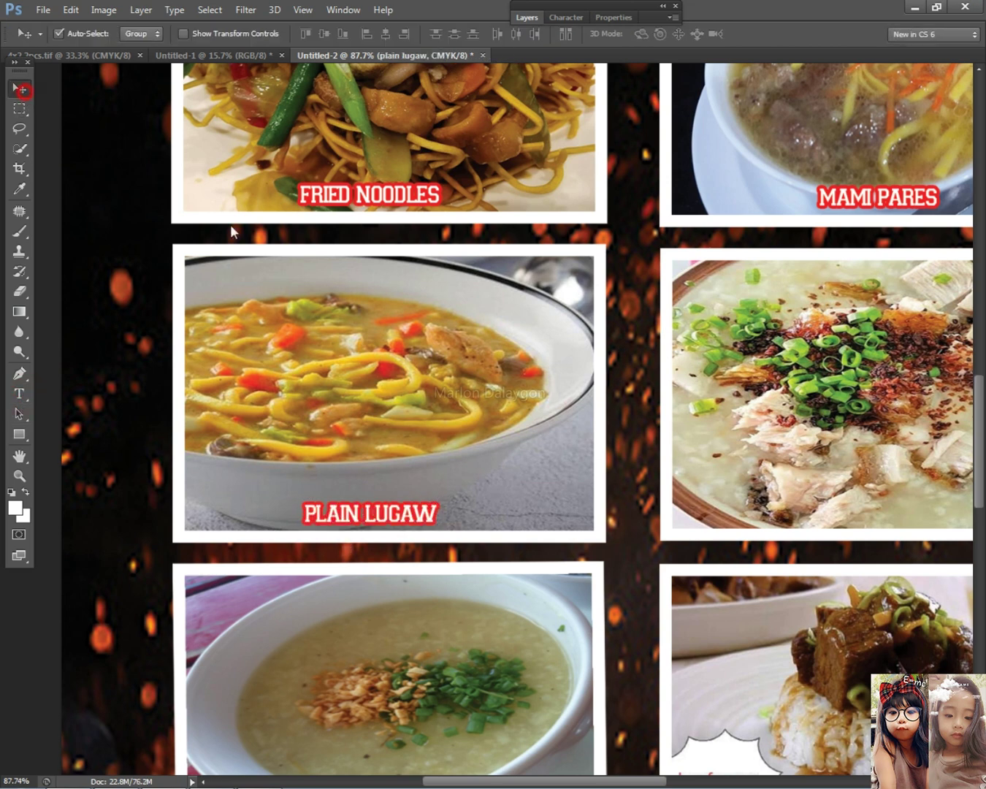
scroll(445, 596, "down", 1)
right_click(391, 516)
left_click_drag(390, 516, 499, 496)
key("ctrl+z")
Step: Try an extra space between the words of the PLAIN LUGAW and FRIED NOODLES captions
left_click(27, 388)
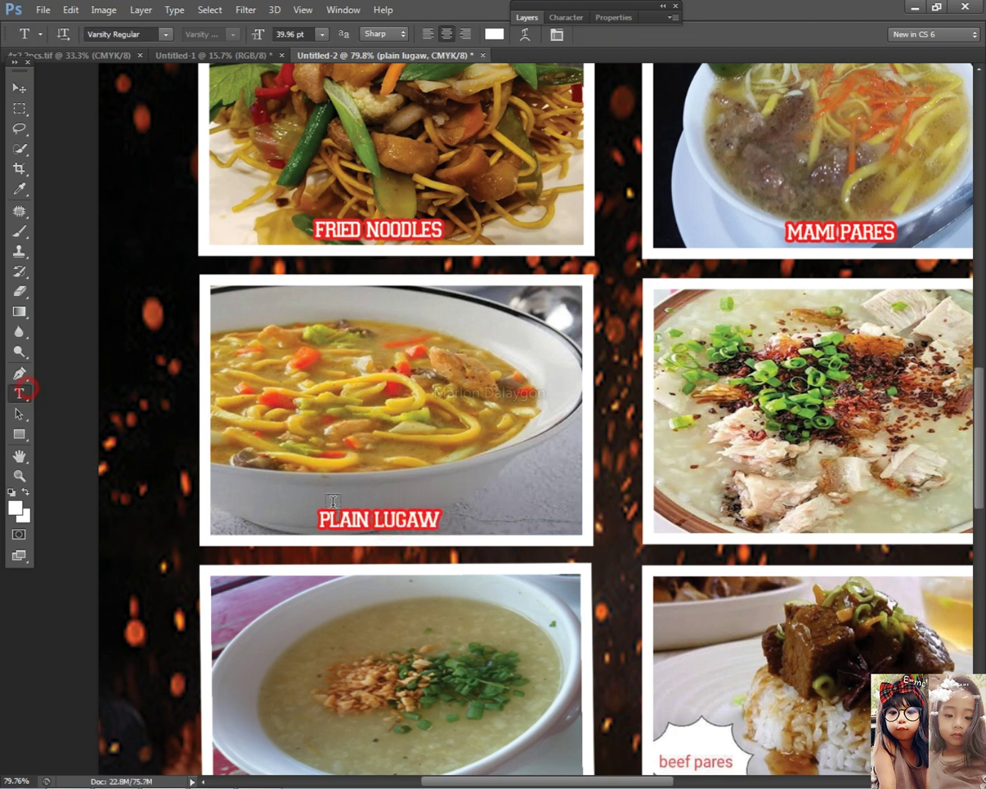
left_click(375, 521)
left_click(15, 87)
right_click(347, 237)
left_click(372, 241)
left_click(20, 393)
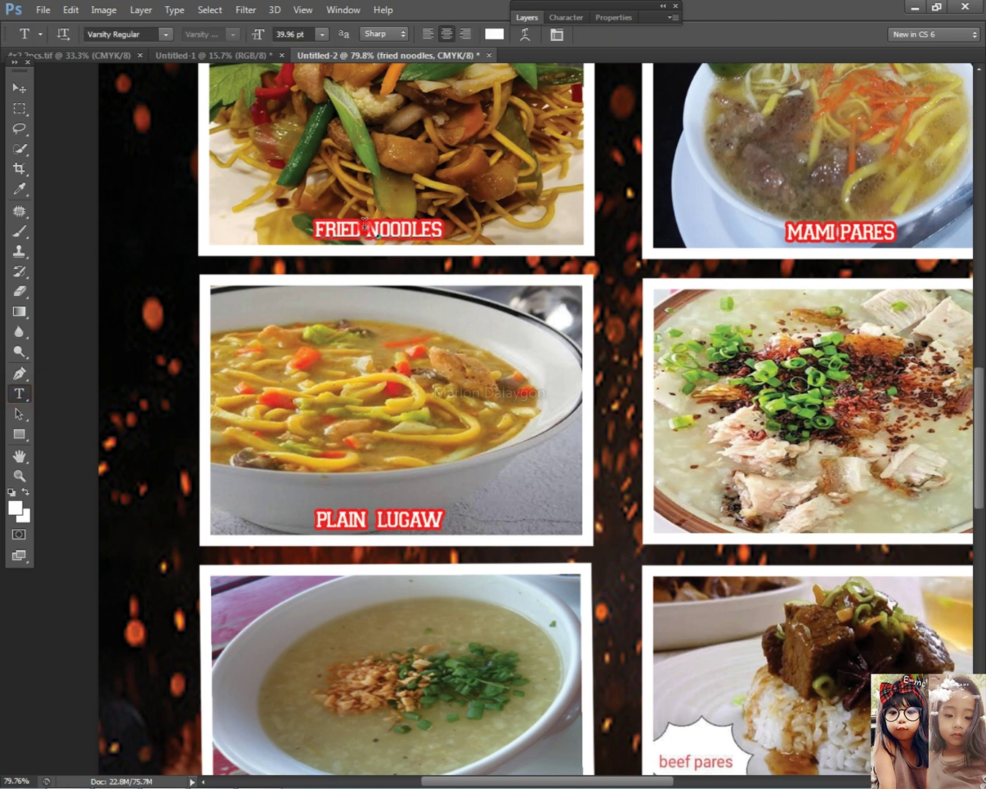
left_click(365, 227)
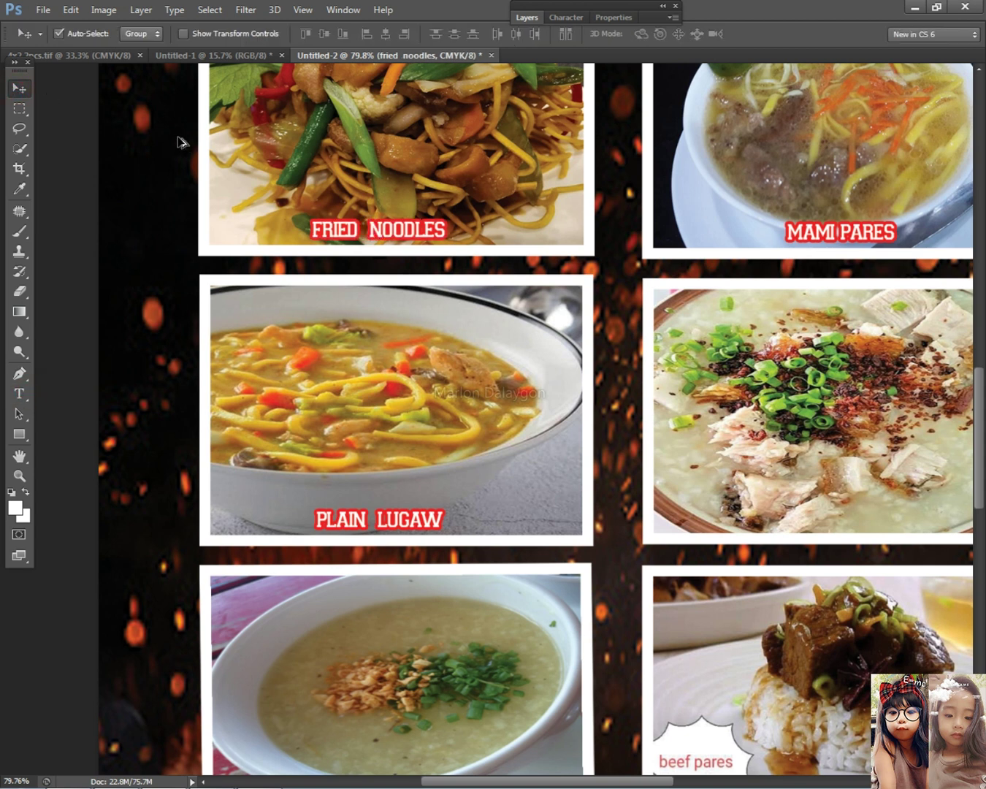
Step: Remove the extra space between the words in the FRIED NOODLES and PLAIN LUGAW captions
left_click(367, 231)
key("BackSpace")
left_click(374, 519)
key("BackSpace")
Step: Duplicate the PLAIN LUGAW caption onto the porridge photo beside the noodle soup and nudge the copy downward
left_click_drag(393, 525, 884, 518)
scroll(885, 517, "down", 3)
key("Down")
key("Down")
key("Down")
key("Down")
key("Down")
key("Down")
key("Down")
key("Down")
key("Down")
key("Down")
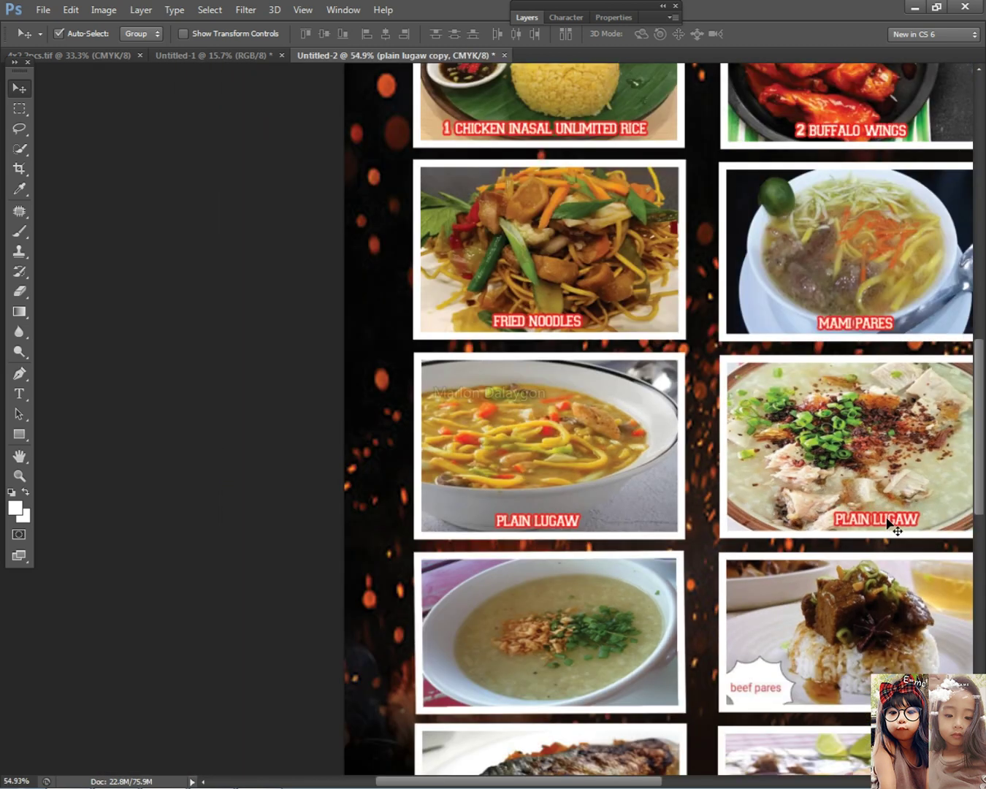
Step: Switch to the image folder, copy the name of special lomi.jpg, and return to Photoshop
key("alt+Tab")
right_click(447, 143)
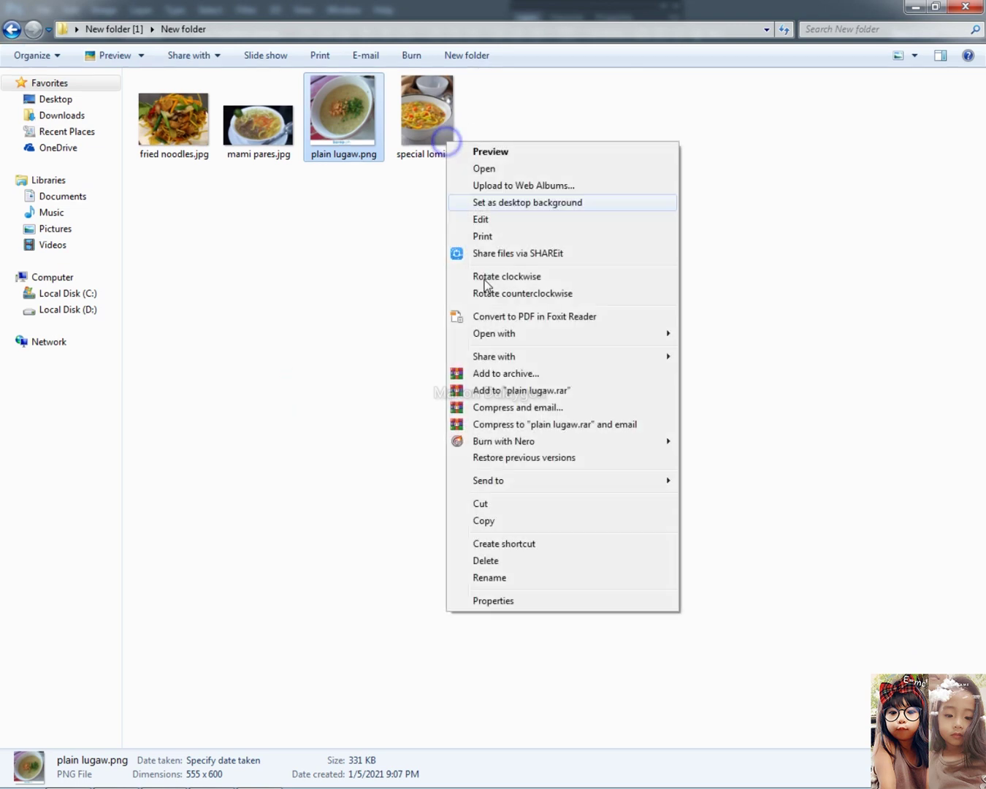
right_click(433, 120)
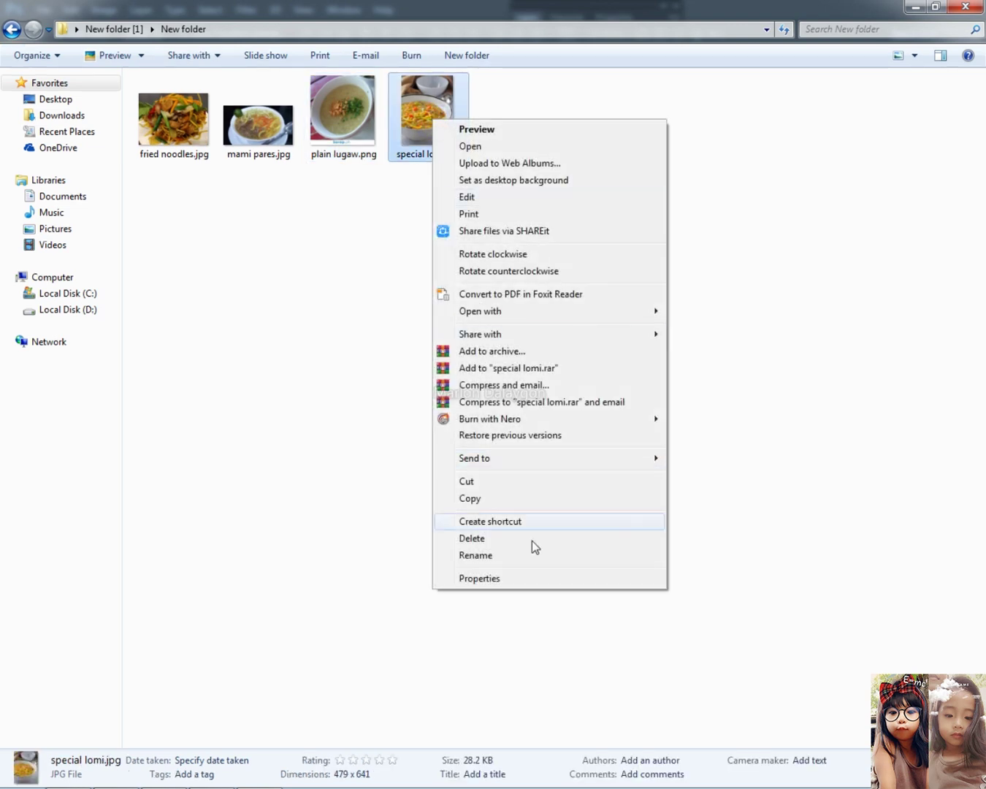
left_click(482, 556)
key("alt+Tab")
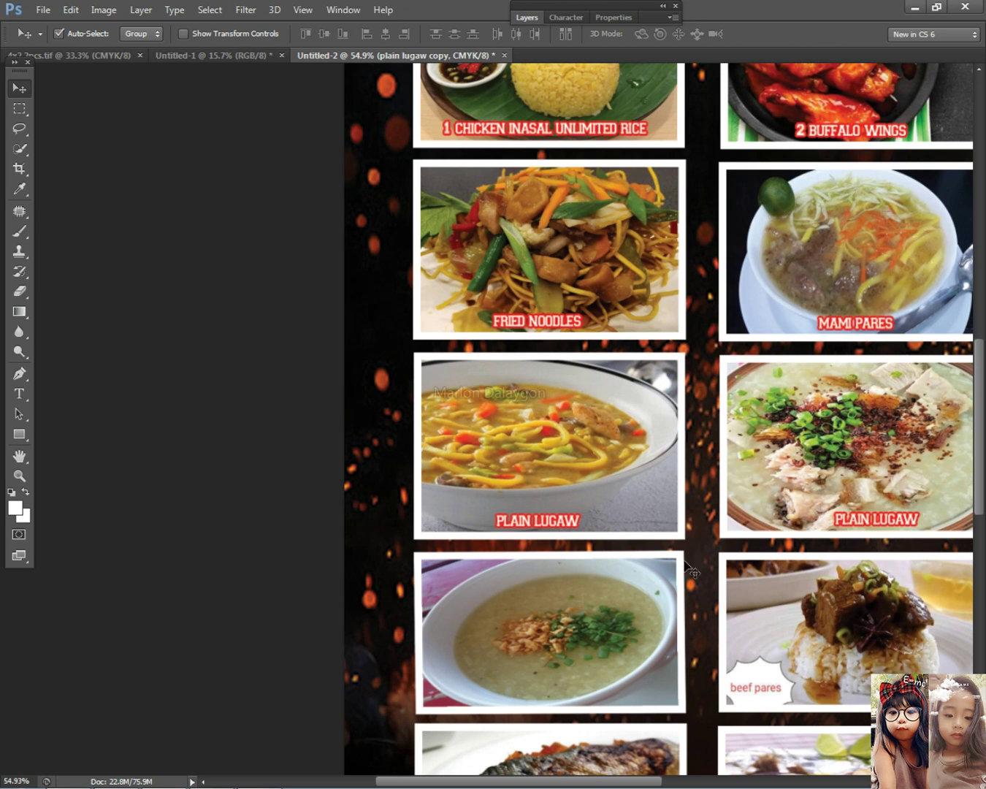
Step: Move the PLAIN LUGAW caption from the noodle soup photo to the lower edge of the plain lugaw photo below
left_click_drag(549, 524, 563, 694)
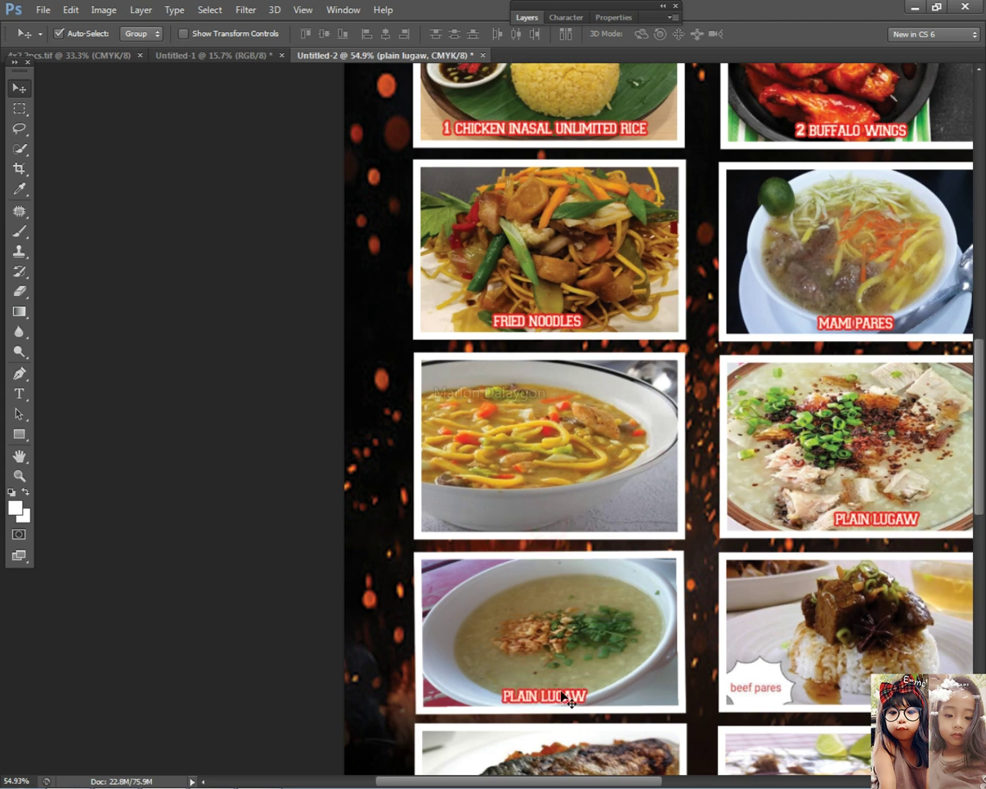
Step: Go back to the image folder, copy the special lomi.jpg file name again, and minimize the folder window
key("alt+Tab")
left_click(334, 383)
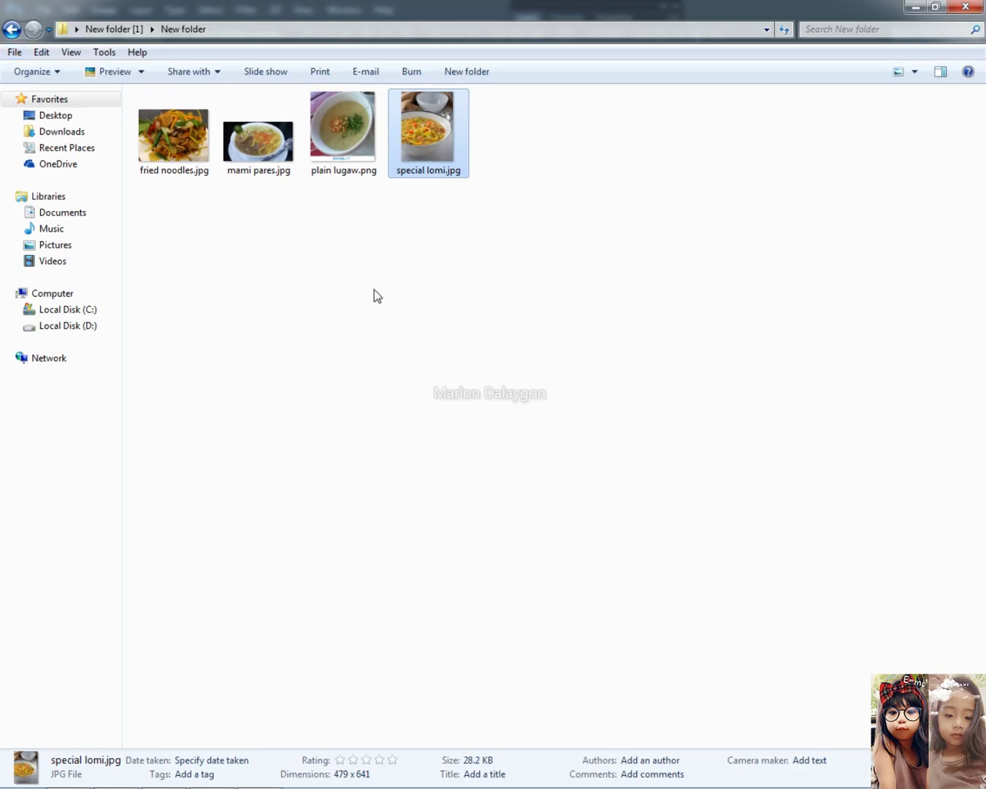
right_click(404, 176)
right_click(447, 144)
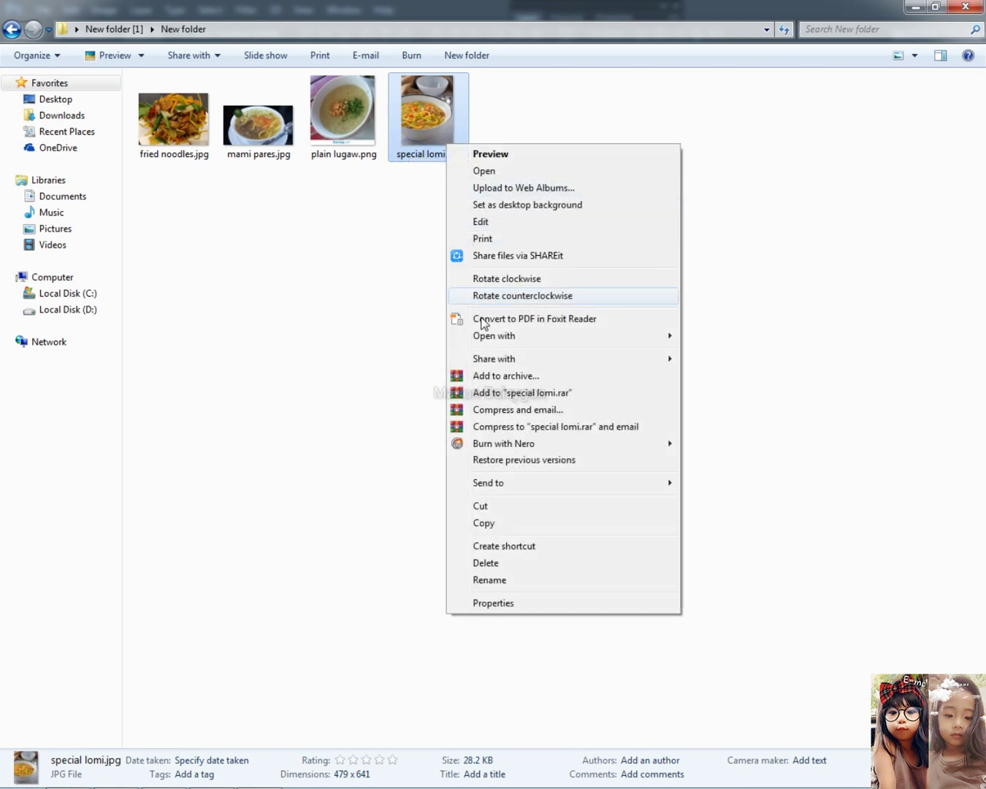
left_click(489, 580)
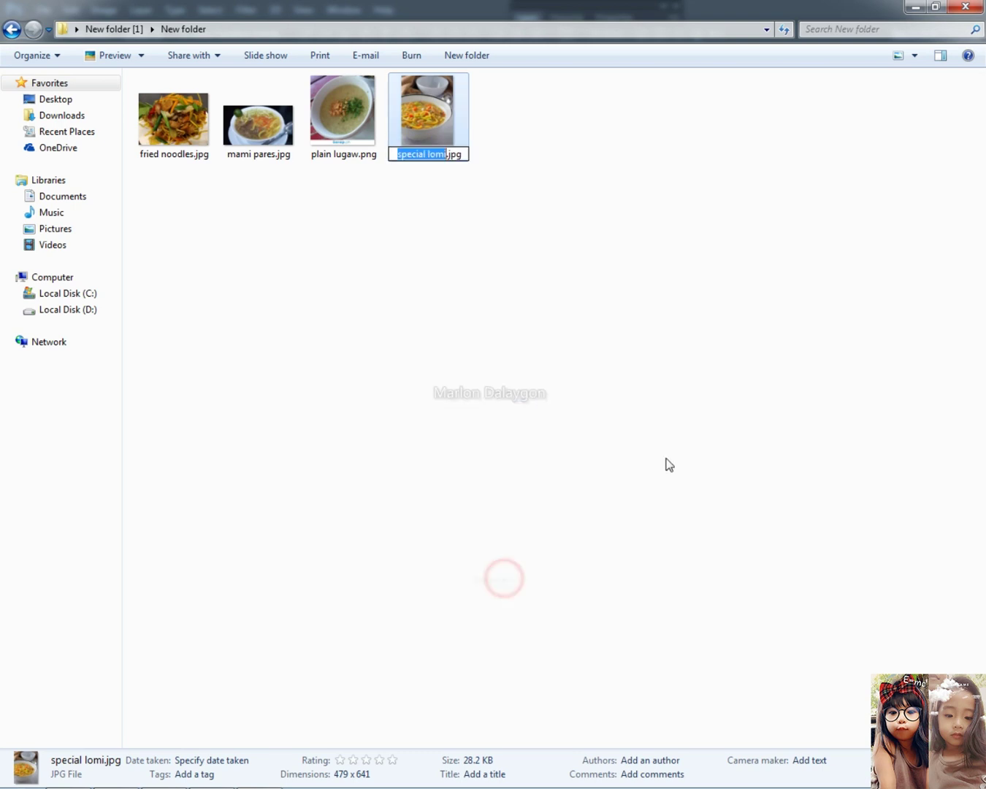
left_click(916, 7)
Step: Duplicate the PLAIN LUGAW caption onto the noodle soup photo, change its text to "SPECIAL LOMI", and adjust its position slightly
left_click_drag(544, 700, 563, 527)
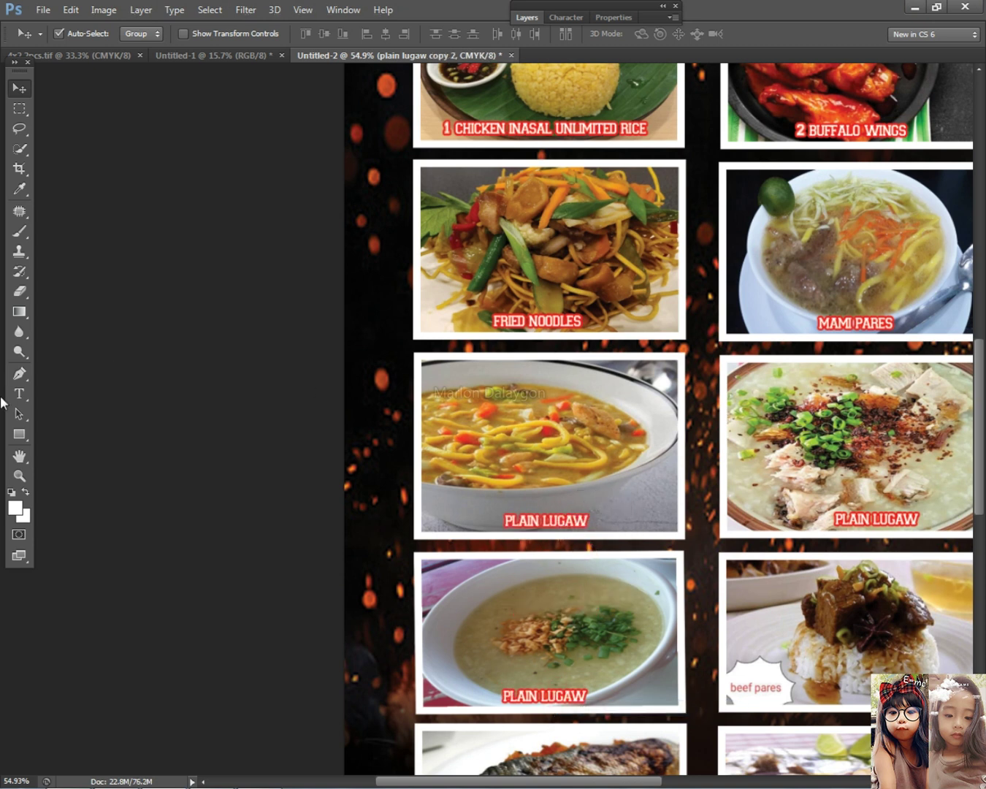
key("t")
triple_click(560, 524)
type("SPECIAL LOMI")
left_click(8, 89)
left_click_drag(566, 520, 562, 520)
Step: Switch to the parent image folder, copy the name of goto unli lugaw.jpg, and return to Photoshop
scroll(586, 451, "down", 1)
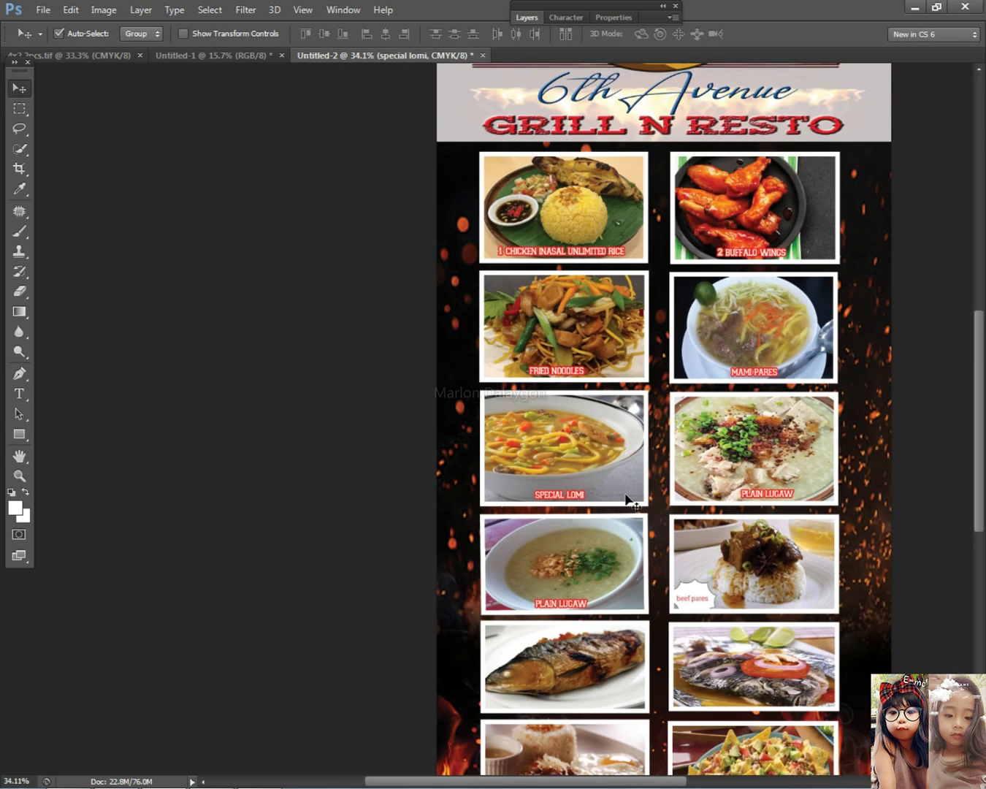
scroll(628, 500, "up", 3)
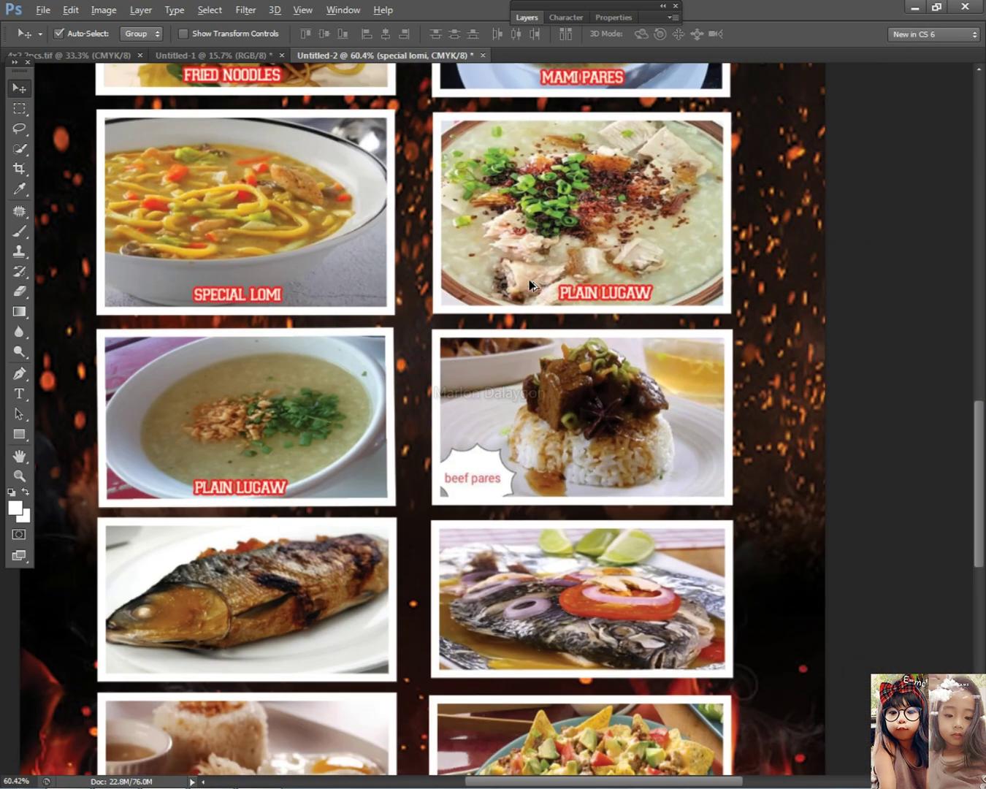
key("alt+Tab")
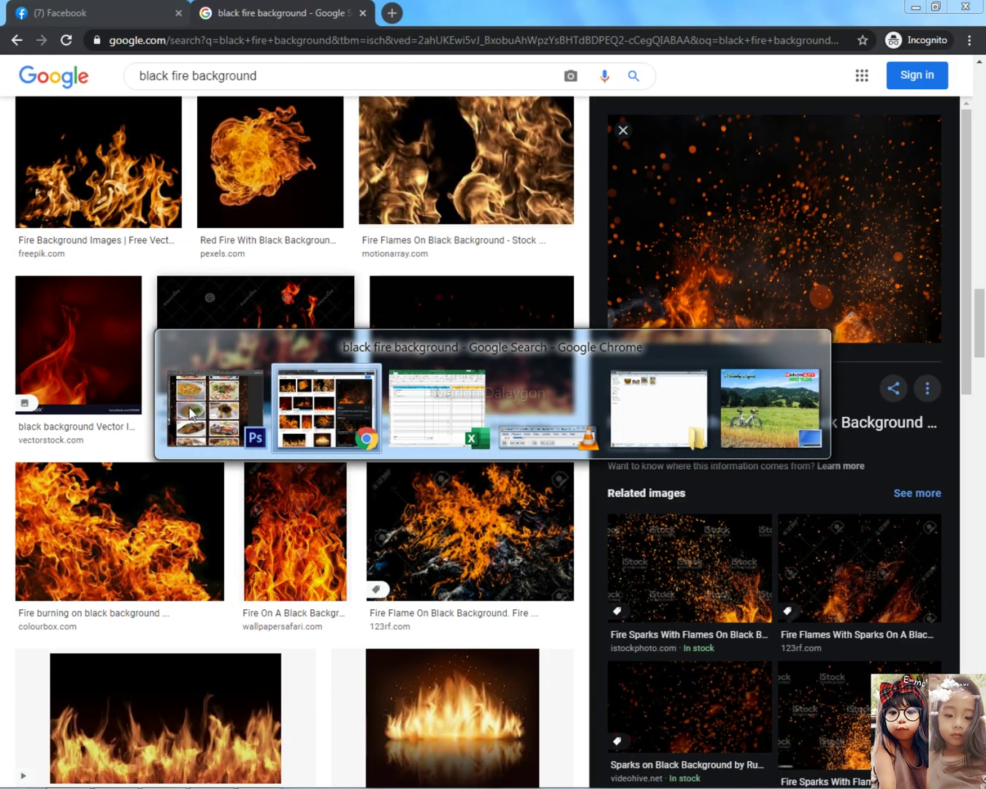
left_click(651, 416)
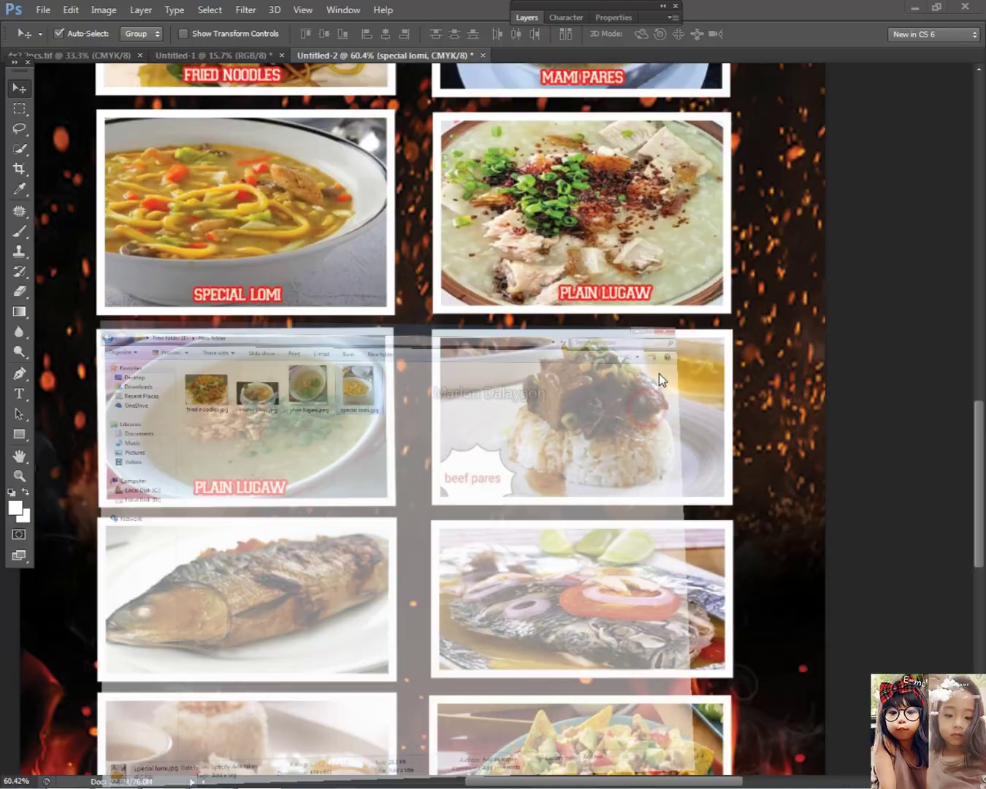
left_click(12, 30)
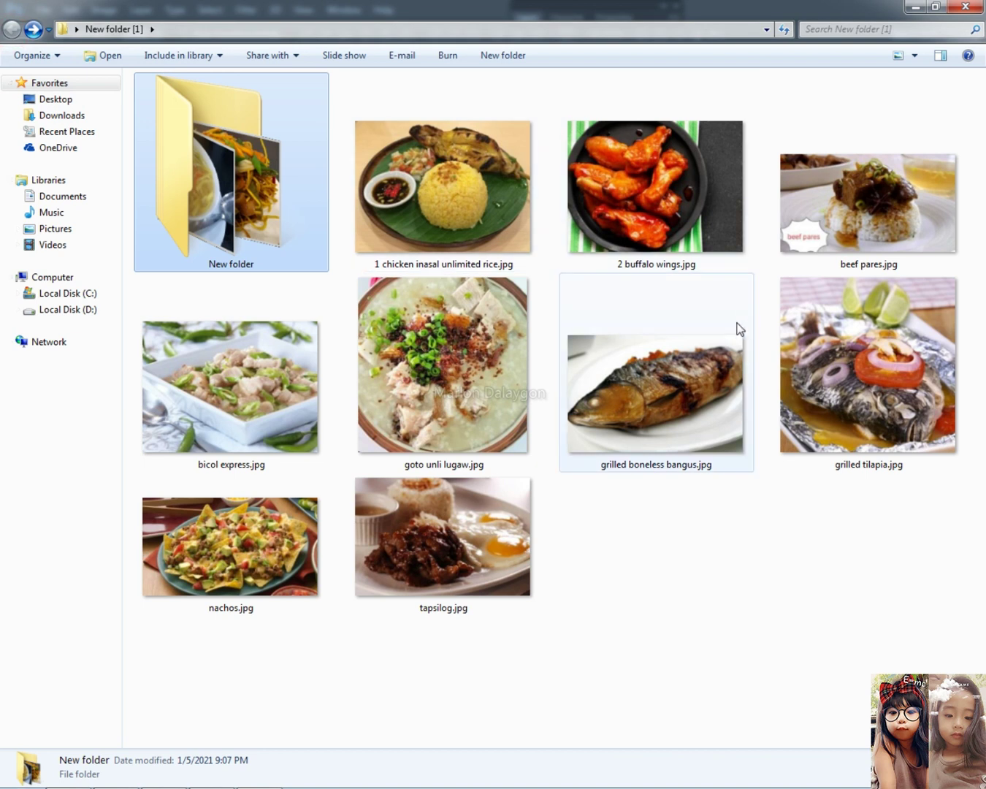
right_click(422, 320)
left_click(482, 754)
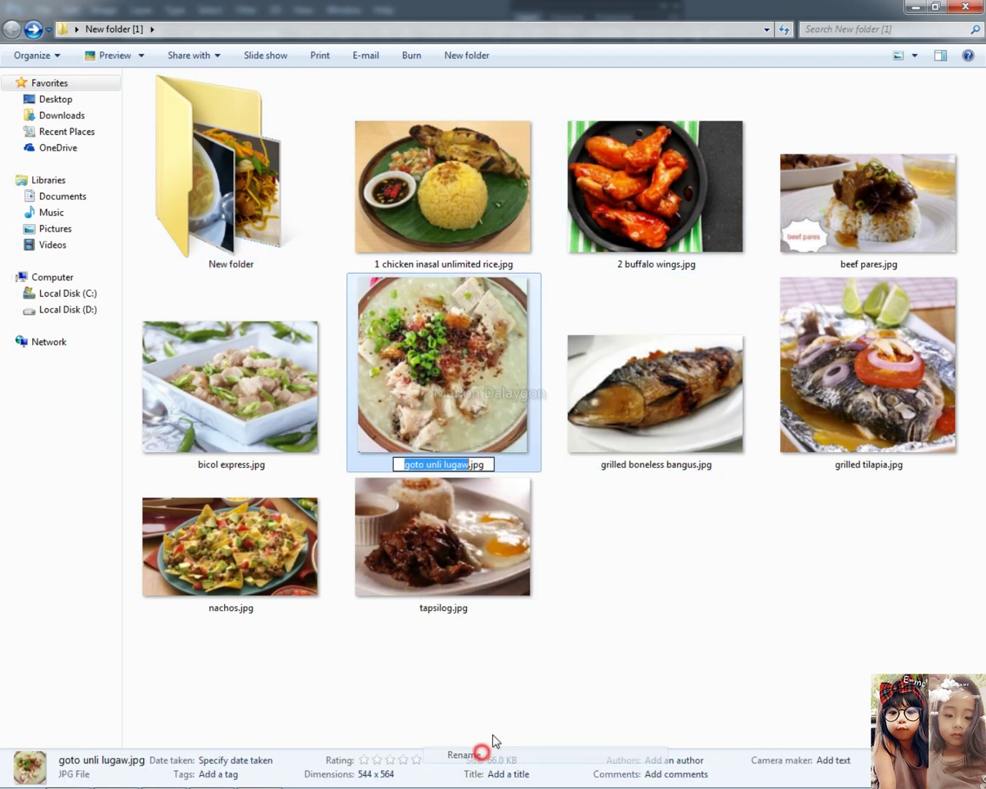
key("alt+Tab")
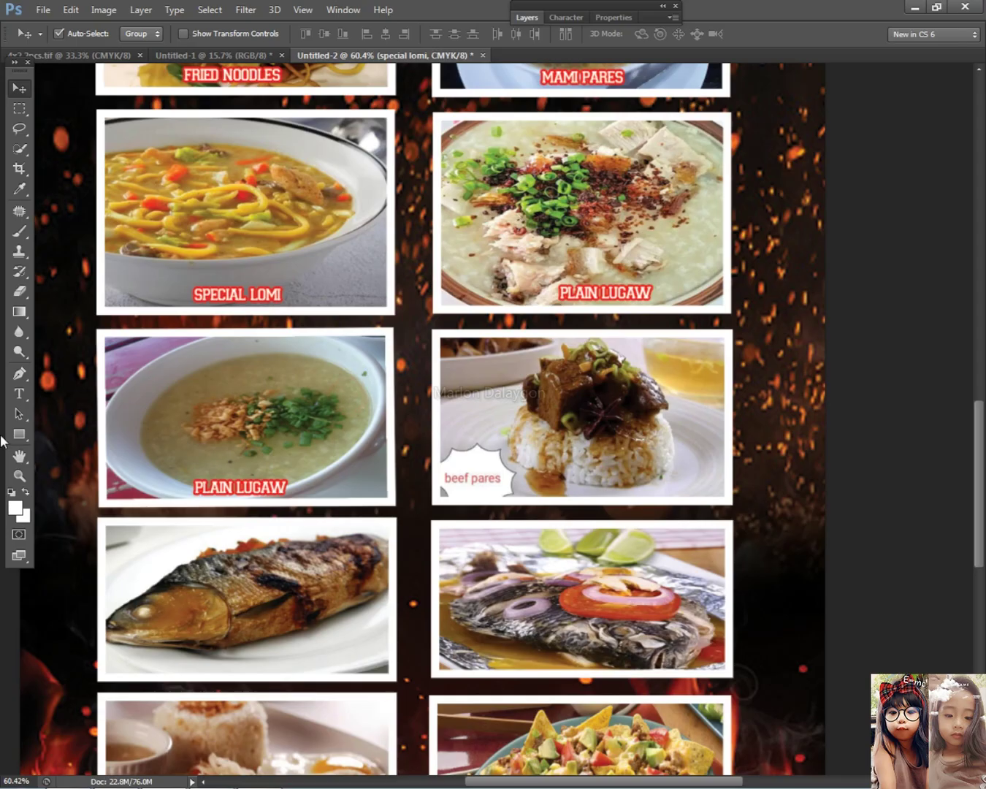
Step: Change the caption on the goto porridge photo to "GOTO UNLI LUGAW" and duplicate it onto the beef pares photo
left_click(20, 394)
left_click(610, 290)
key("ctrl+a")
type("GOTO UNLI LUGAW")
left_click(19, 88)
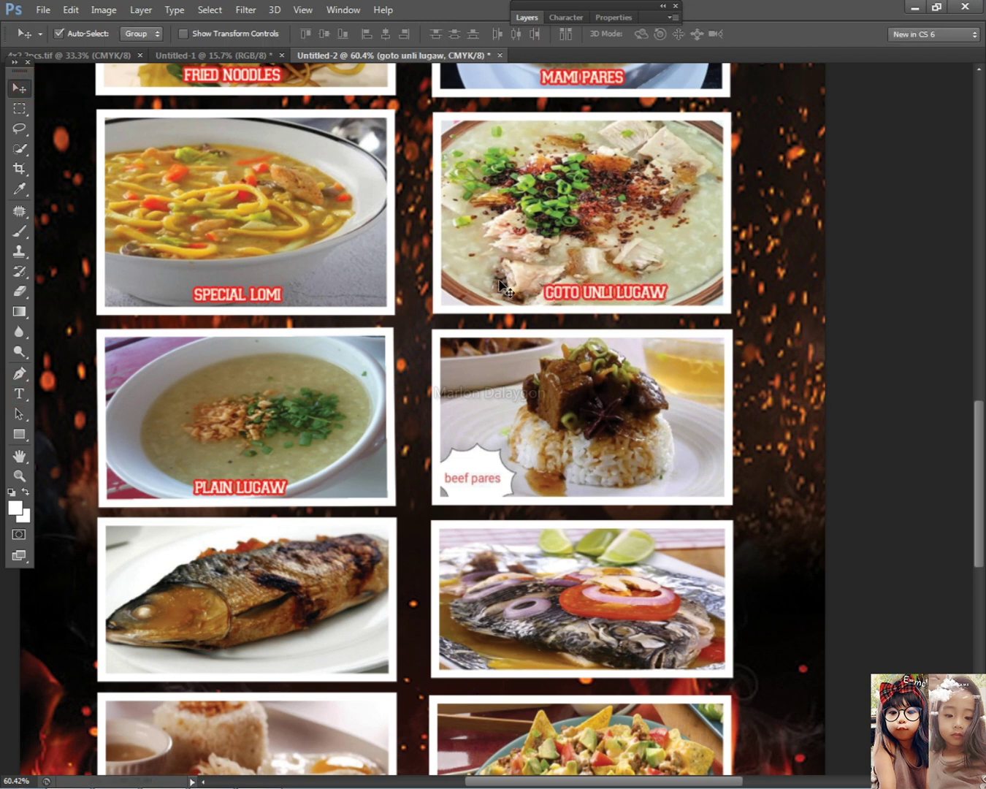
left_click_drag(599, 292, 605, 488)
Step: Switch to the image folder, shrink its window, copy the name of beef pares.jpg, and return to Photoshop
key("alt+Tab")
key("alt+Tab")
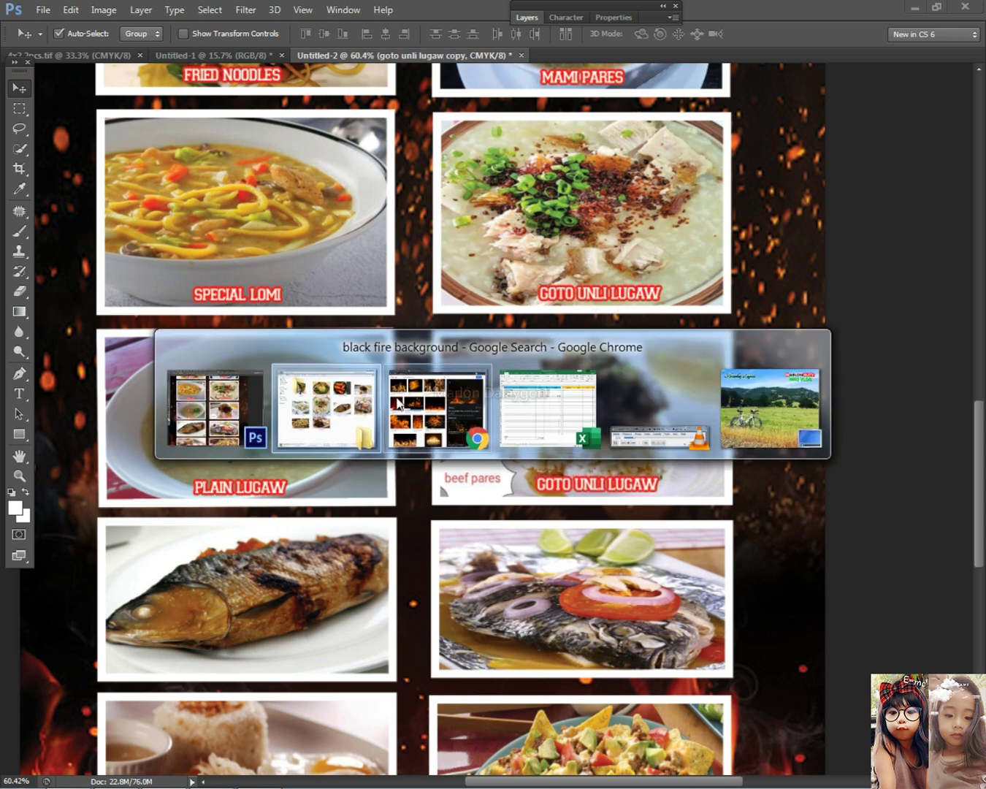
key("alt")
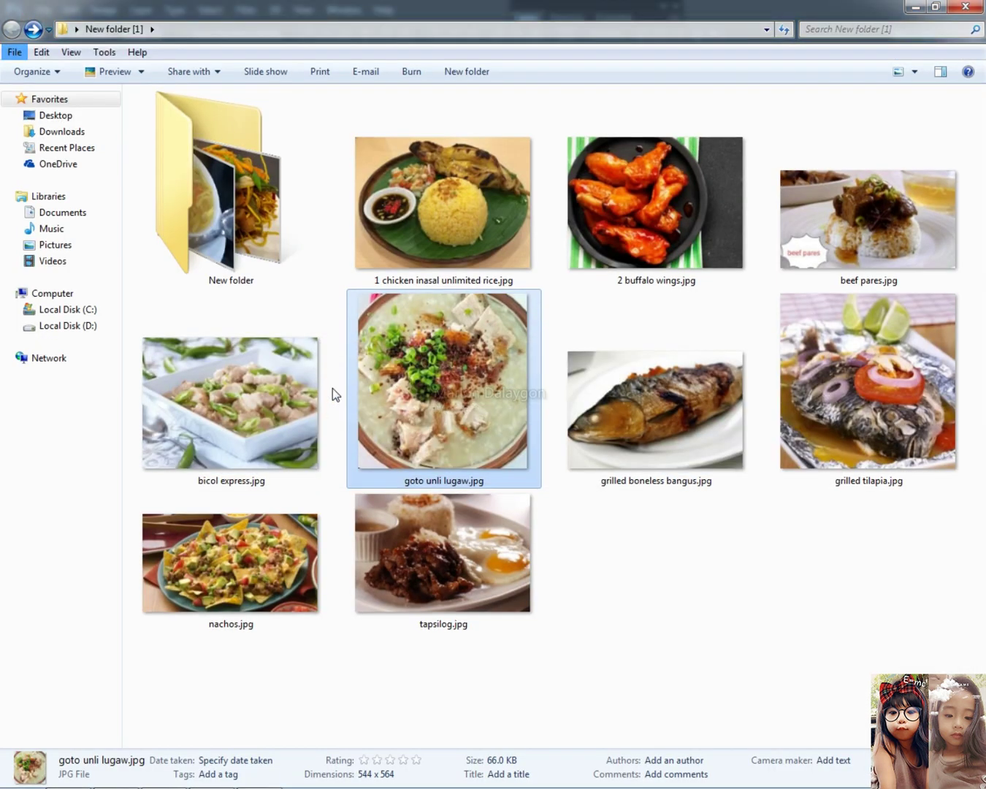
left_click(807, 7)
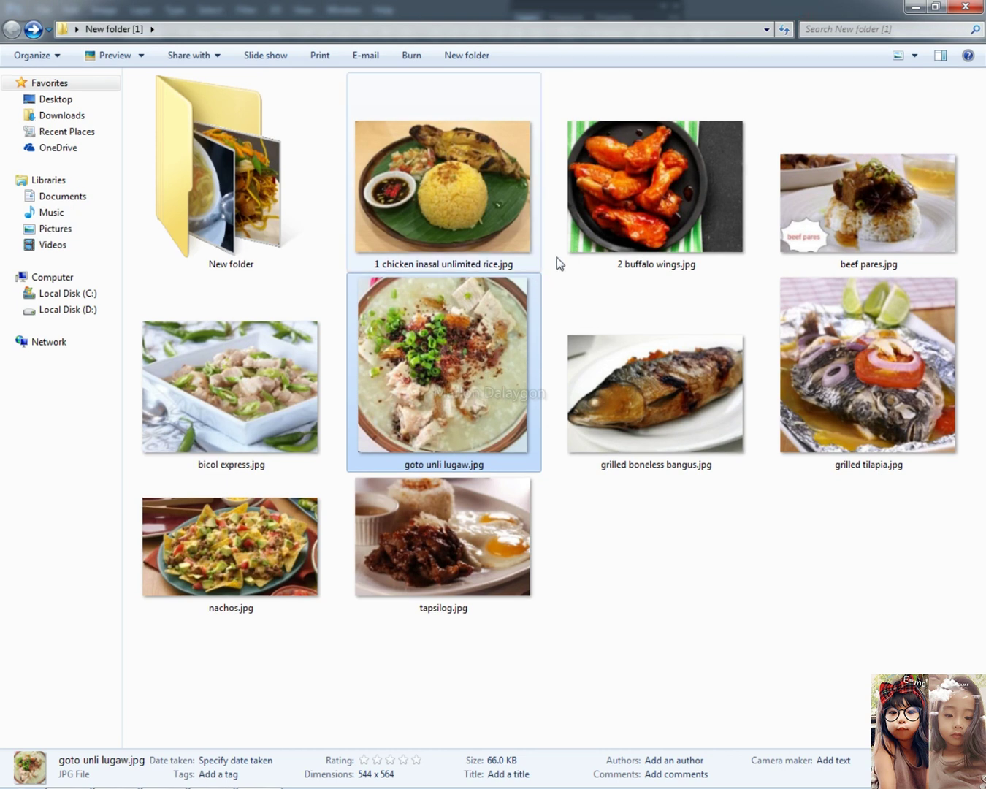
left_click(935, 6)
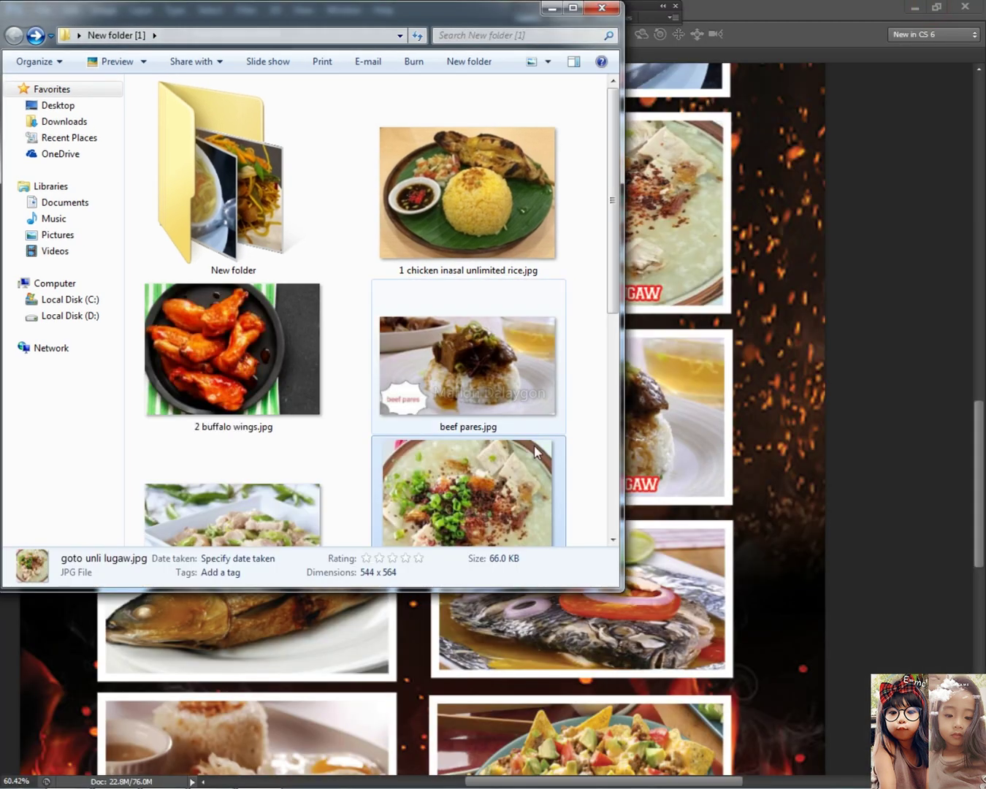
right_click(478, 349)
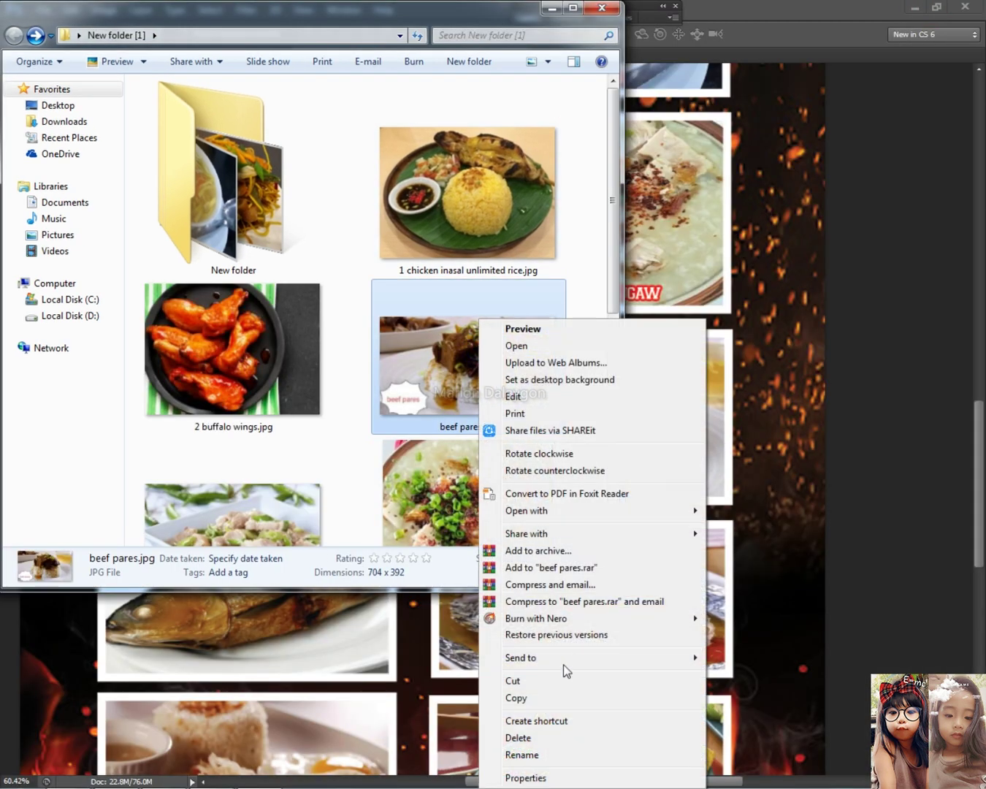
left_click(569, 760)
left_click(778, 9)
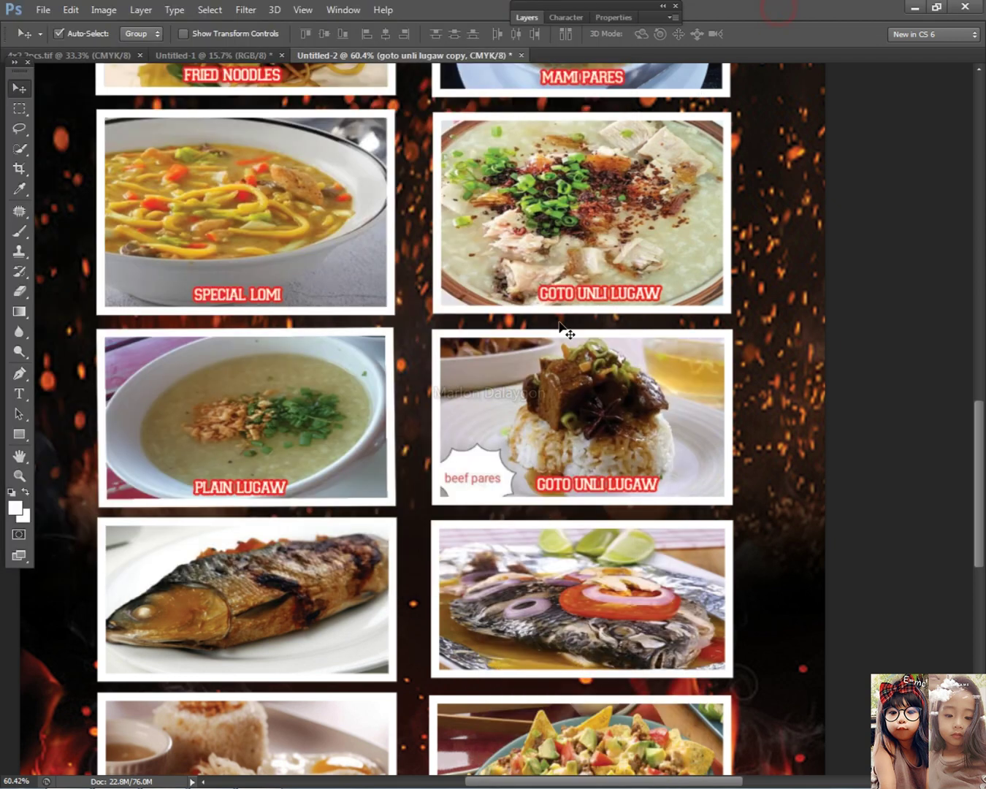
Step: Replace the duplicated caption text on the beef pares photo with "BEEF PARES"
left_click(19, 399)
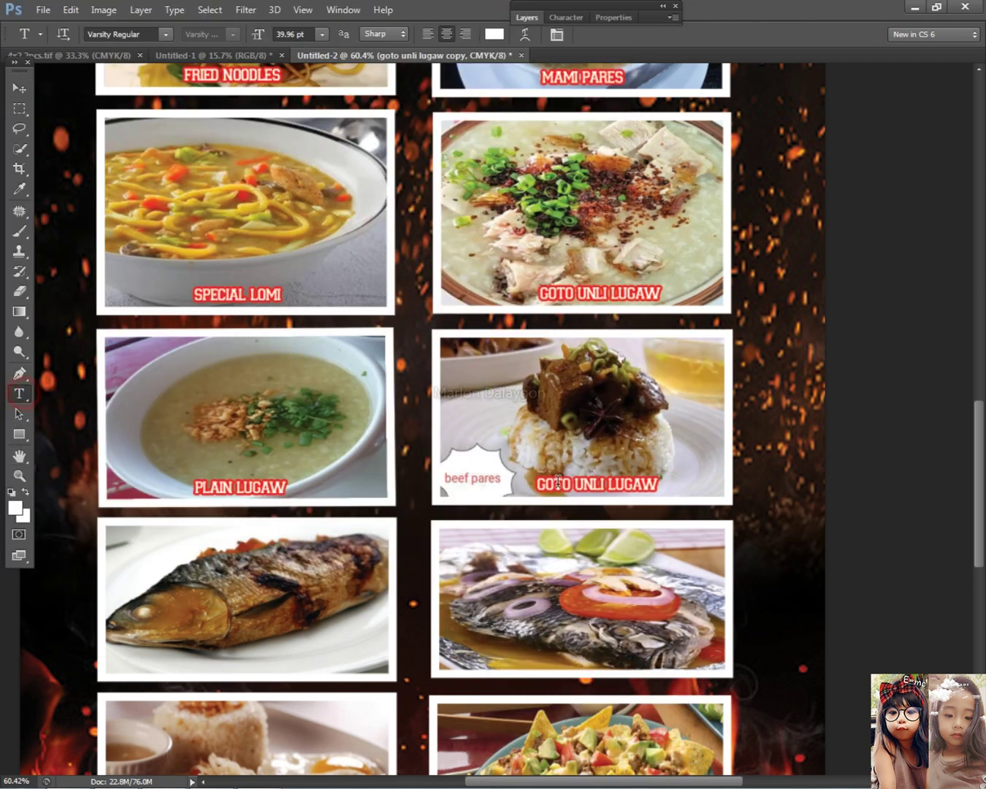
triple_click(633, 487)
type("BEEF PARES")
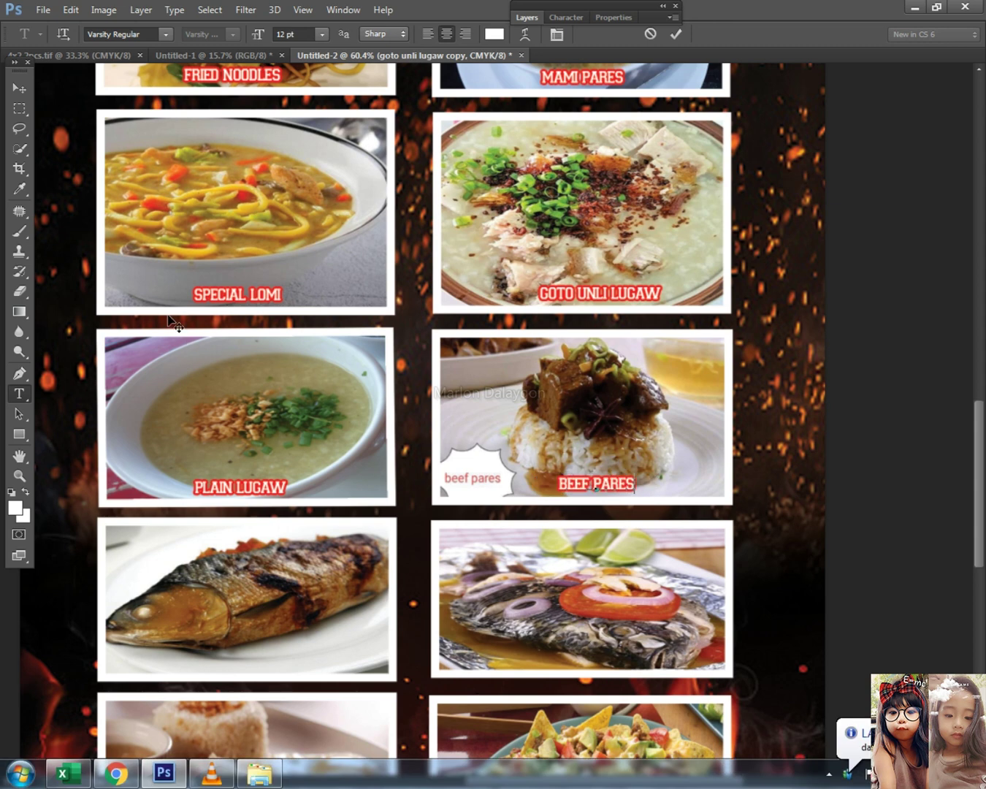
left_click(20, 91)
Step: Switch to the image folder, copy the name of grilled boneless bangus.jpg, and return to Photoshop
scroll(183, 188, "down", 2)
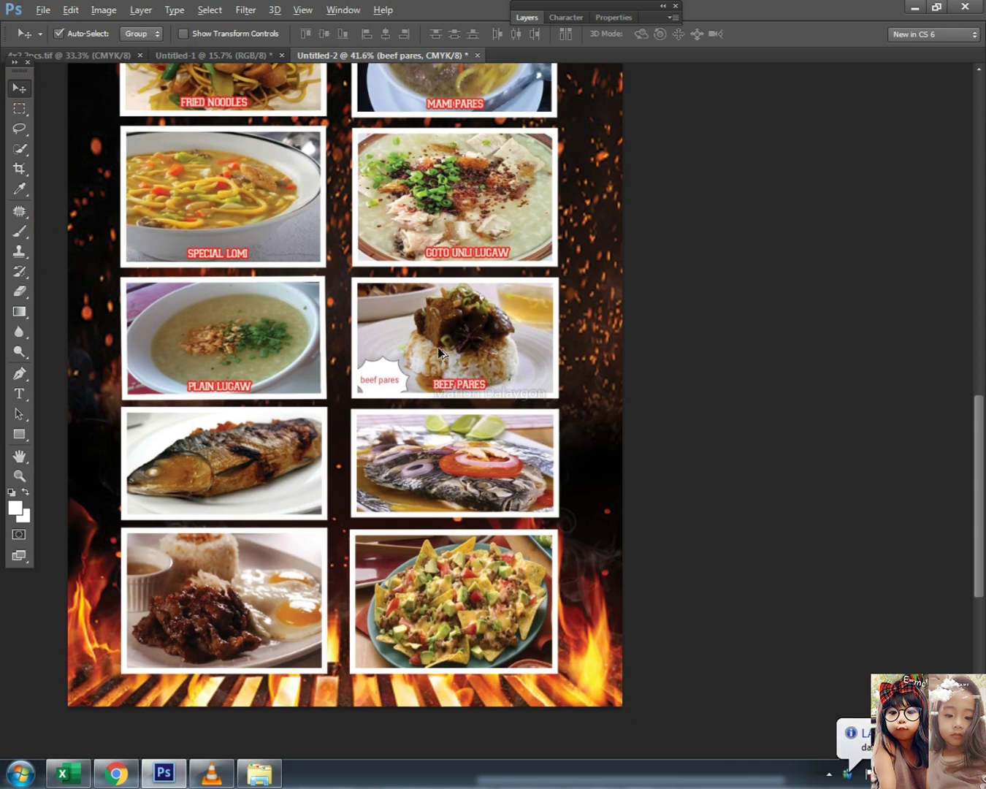
key("alt+Tab")
scroll(411, 371, "down", 5)
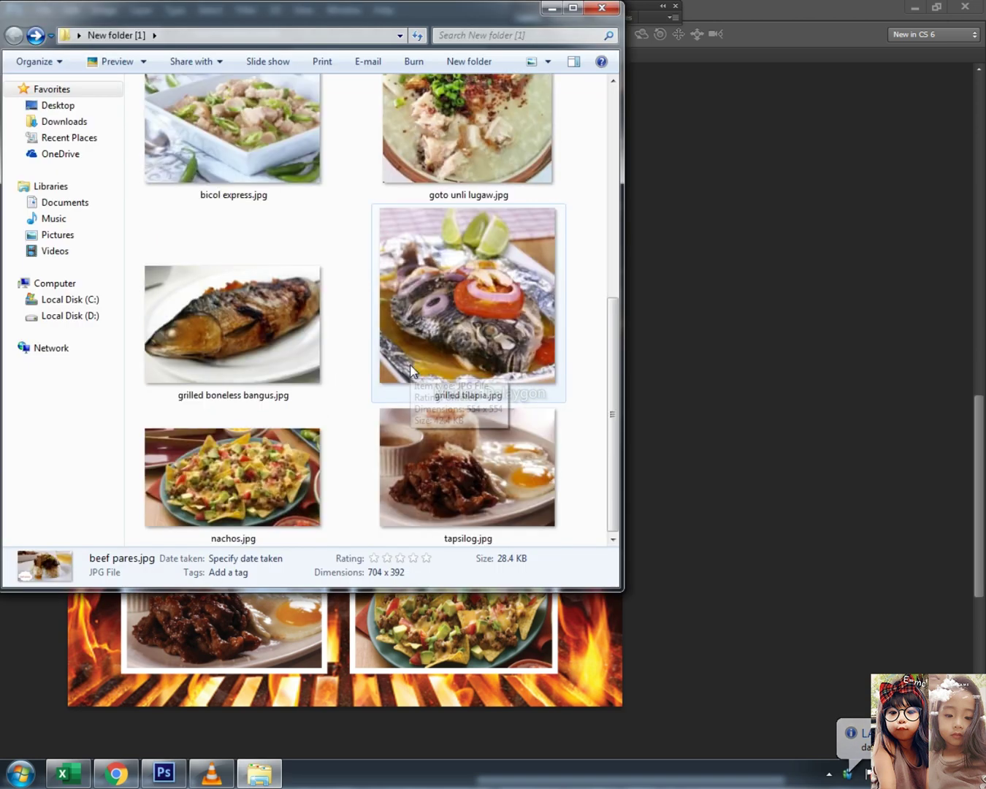
right_click(237, 301)
left_click(277, 738)
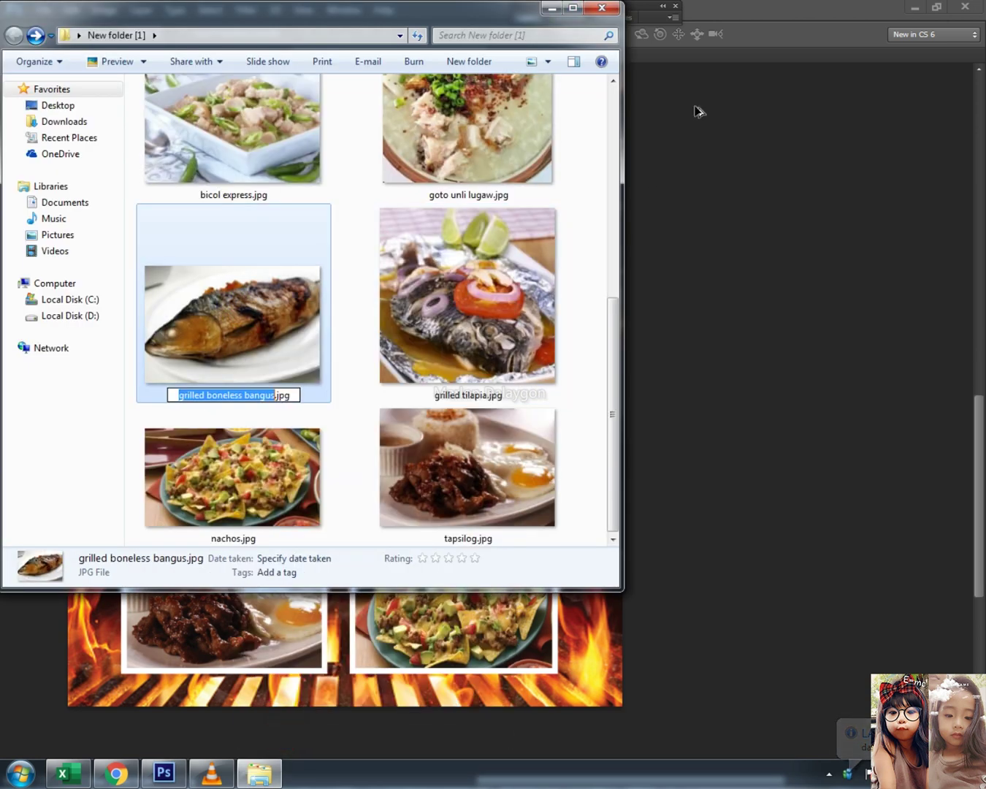
left_click(733, 7)
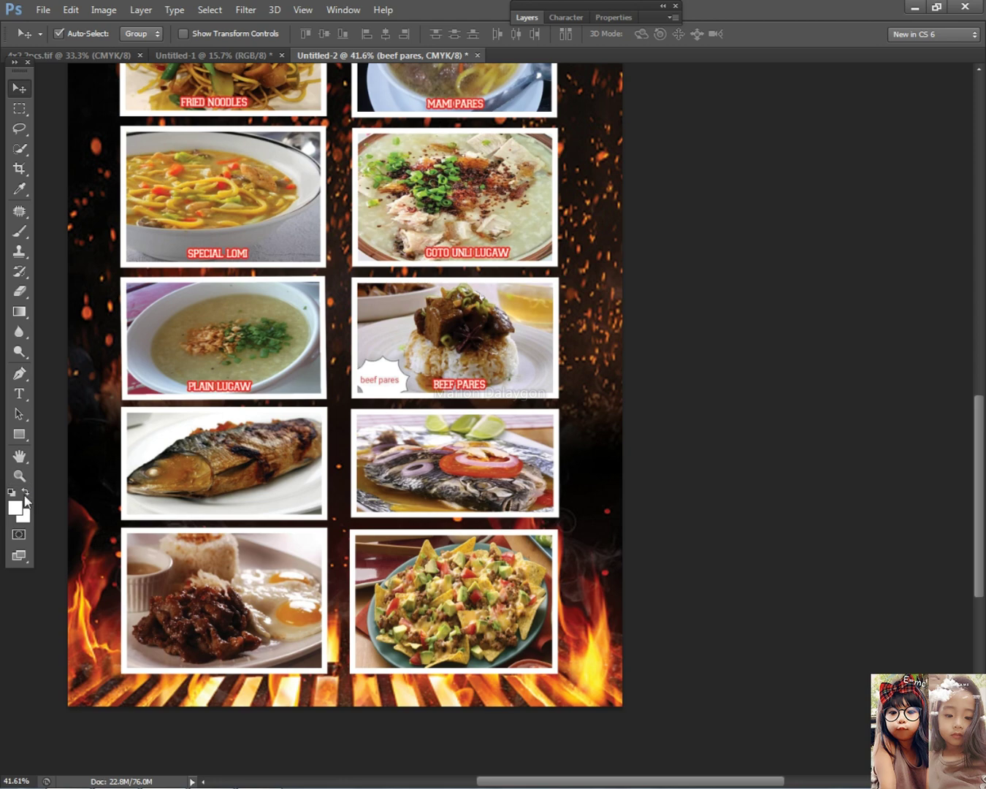
Step: Duplicate the PLAIN LUGAW caption onto the lower edge of the grilled bangus photo and activate the Type tool
scroll(248, 400, "up", 5)
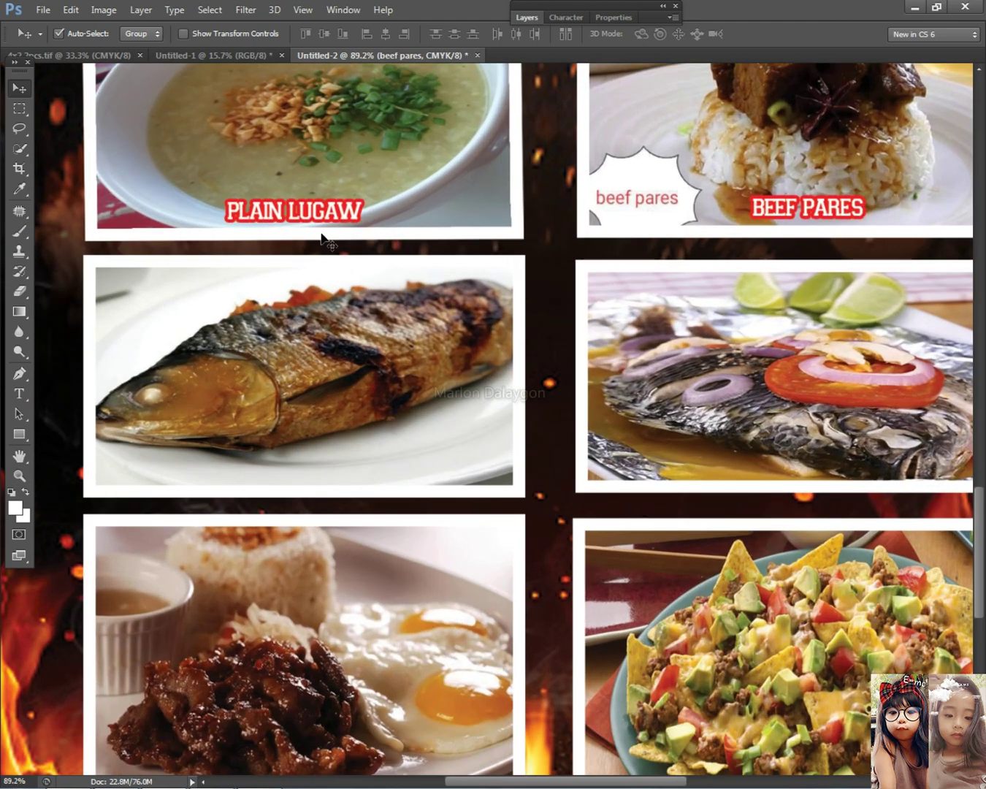
right_click(320, 219)
left_click(325, 224)
left_click_drag(327, 217, 329, 475)
left_click(20, 393)
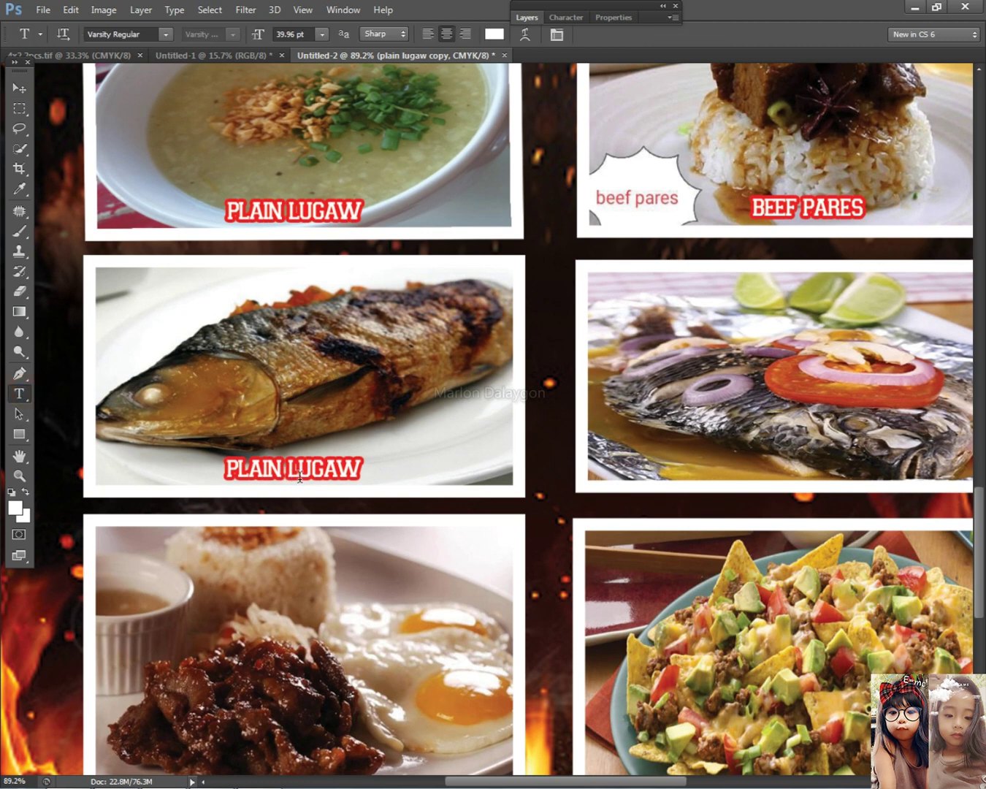
Step: Replace the duplicated caption text on the grilled bangus photo with "GRILLED BONELESS BANGUS"
left_click(343, 473)
key("ctrl+a")
type("GRILLED BONELESS BANGUS")
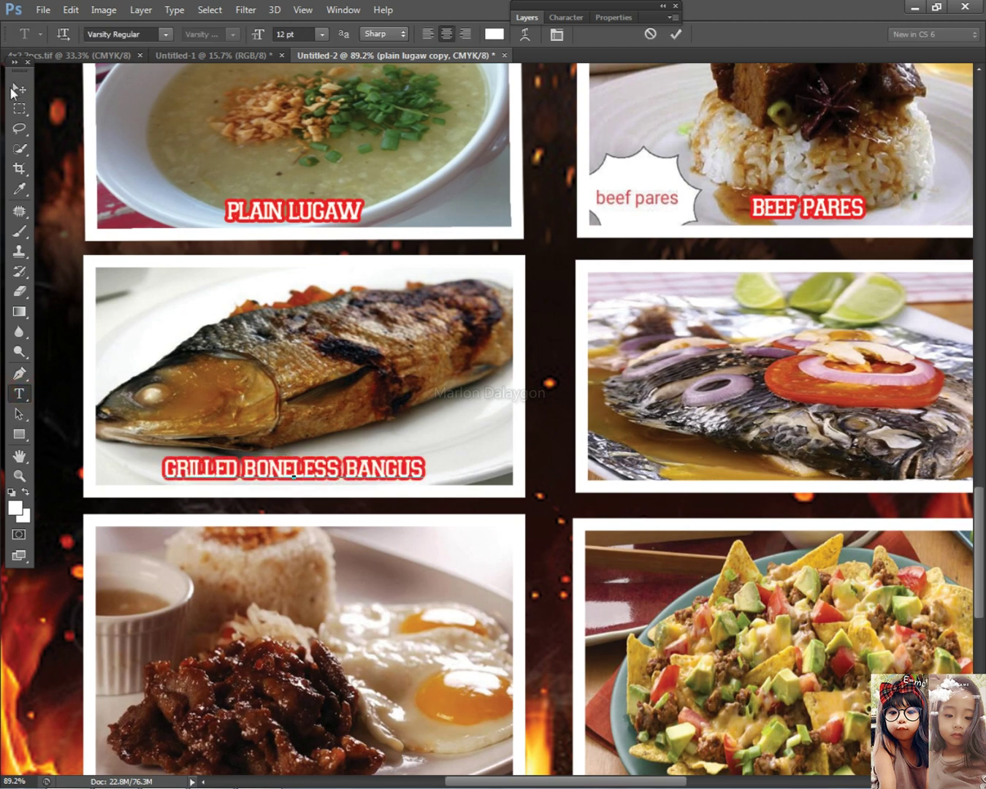
left_click(12, 89)
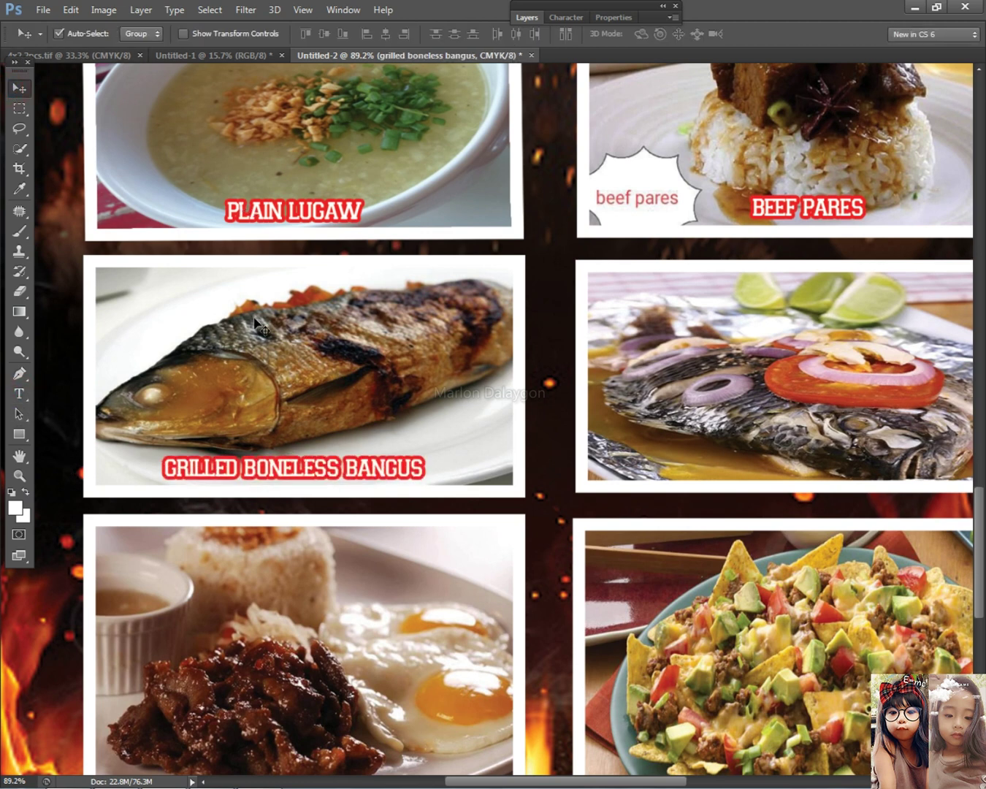
Step: Duplicate the GRILLED BONELESS BANGUS caption onto the lower edge of the tilapia photo
scroll(256, 321, "down", 4)
scroll(264, 333, "up", 1)
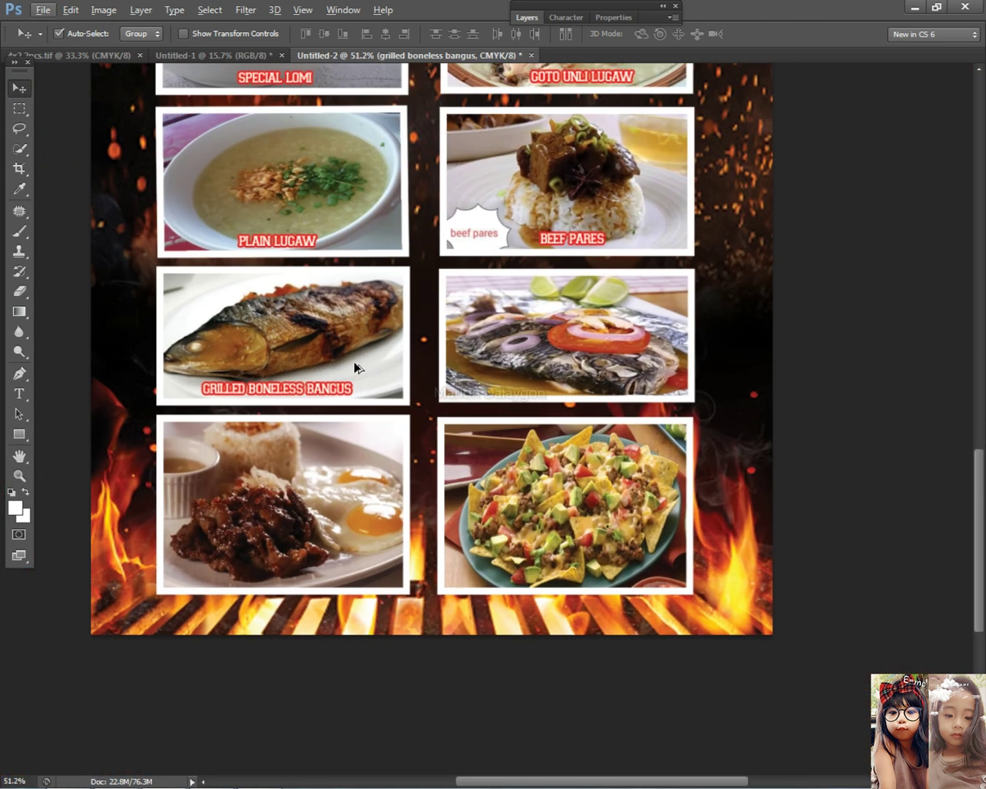
left_click_drag(324, 394, 624, 389)
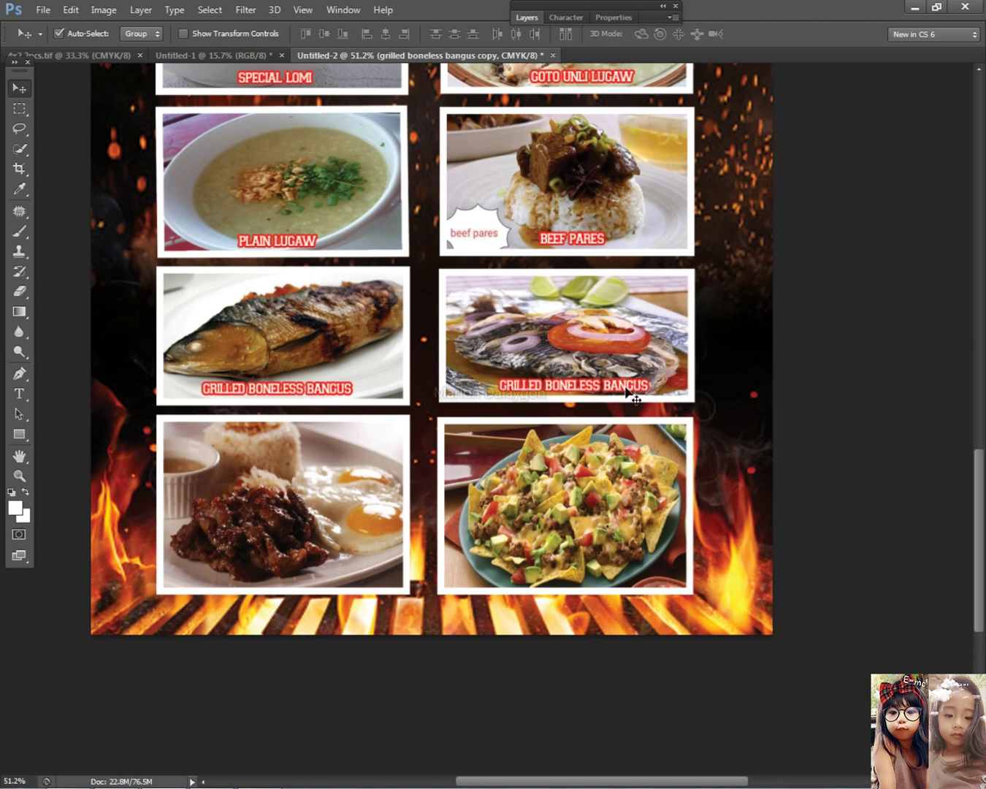
Step: Switch to the image folder, copy the name of grilled tilapia.jpg, and return to Photoshop
key("alt+Tab")
left_click(358, 405)
right_click(491, 316)
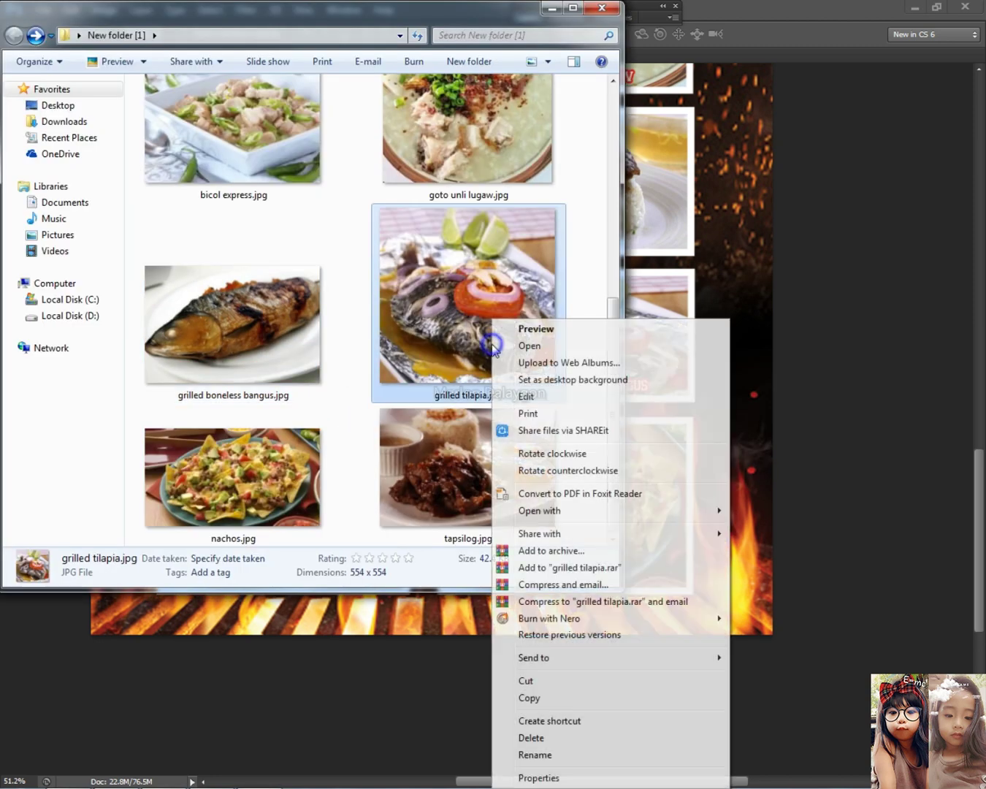
left_click(546, 753)
left_click(748, 461)
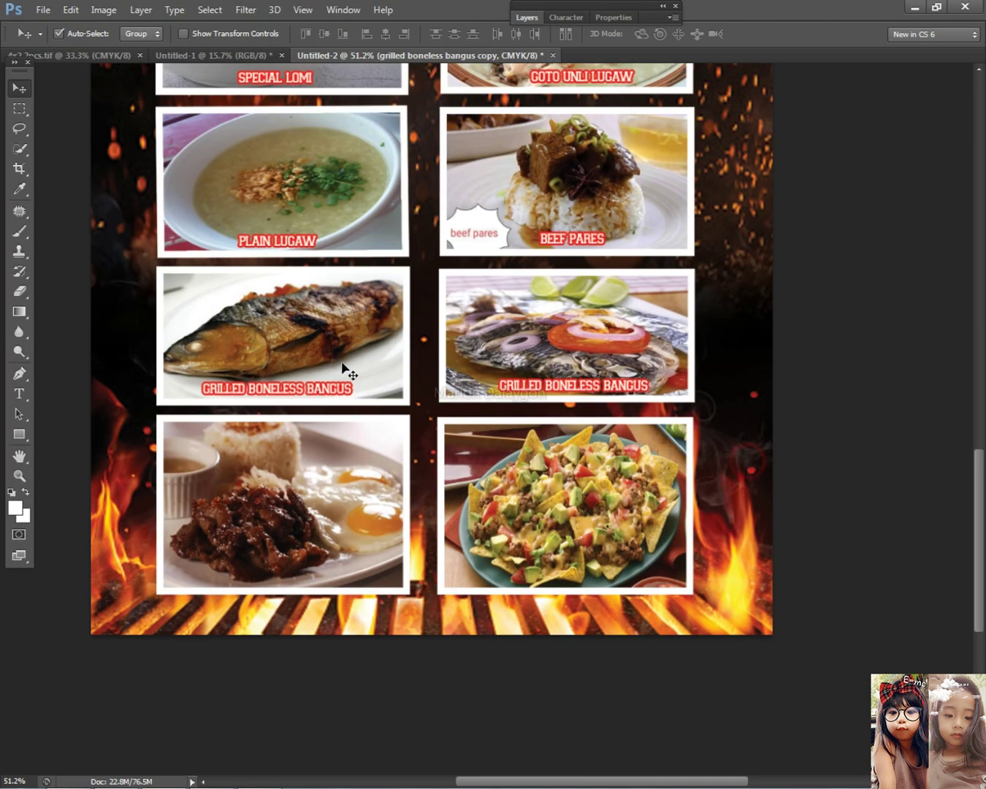
Step: Replace the duplicated caption text on the tilapia photo with "GRILLED TILAPIA"
left_click(19, 395)
triple_click(623, 386)
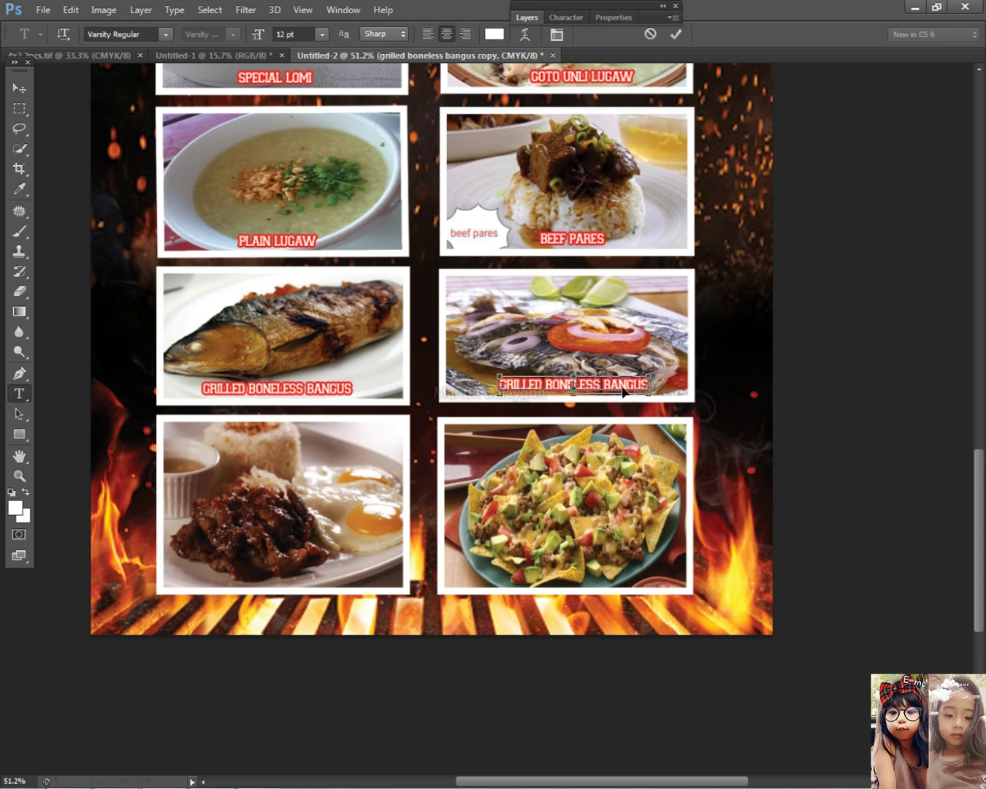
type("GRILLED TILAPIA")
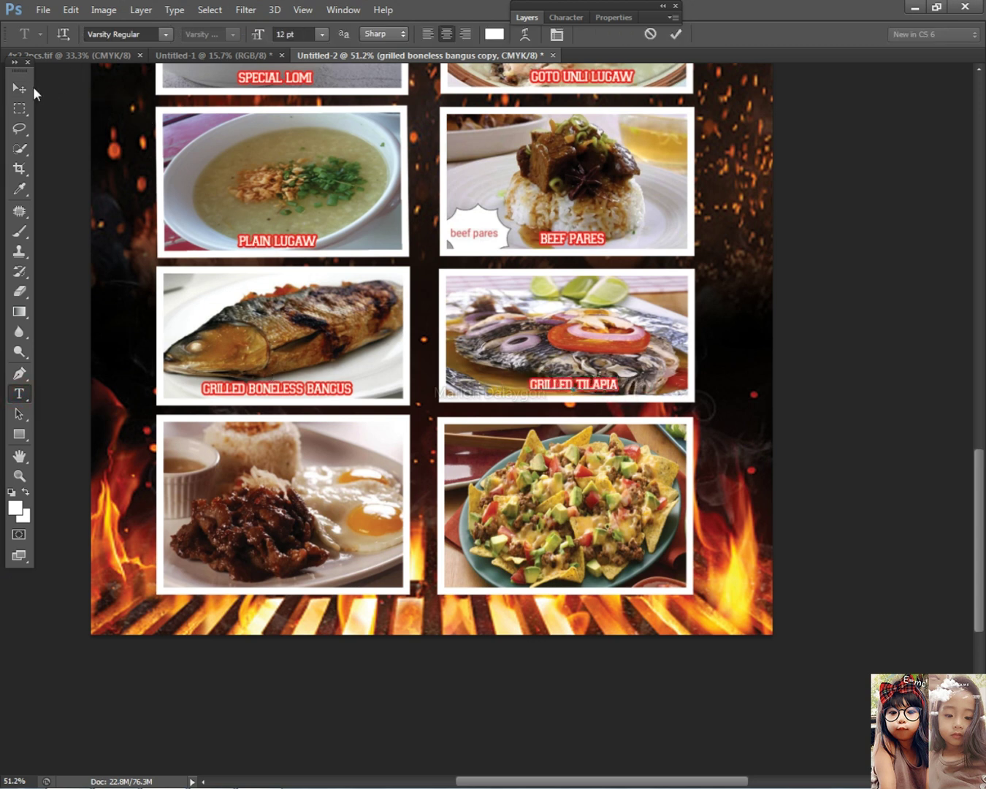
left_click(27, 91)
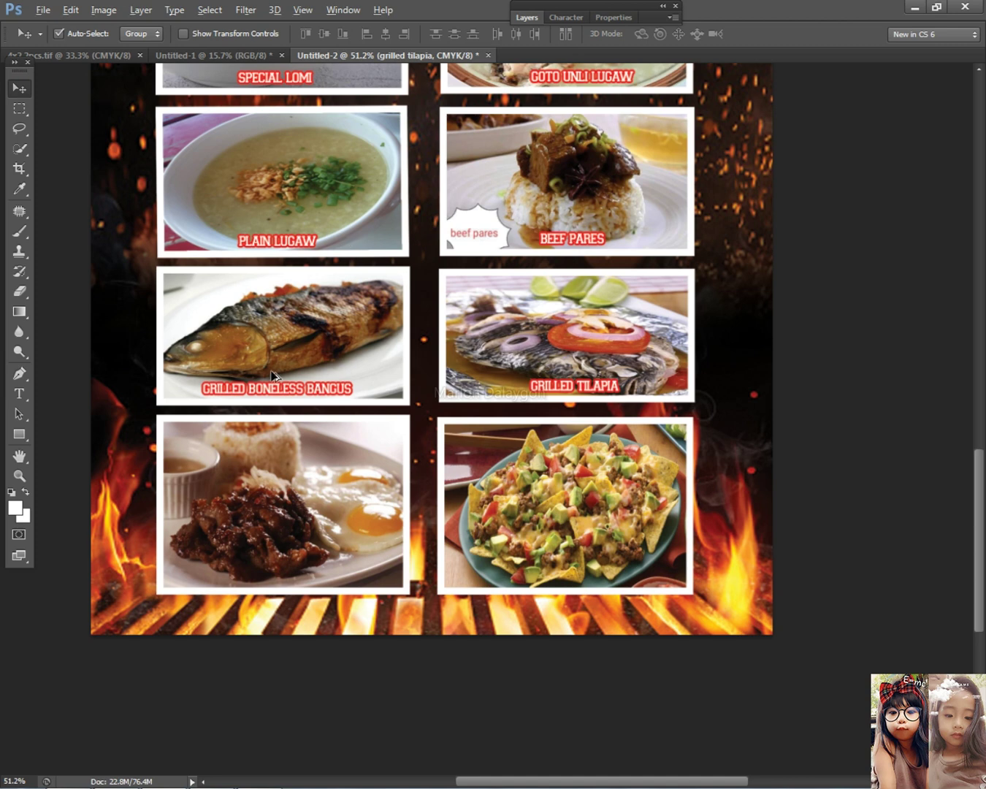
Step: Duplicate the GRILLED BONELESS BANGUS caption onto the lower edge of the beef, rice and egg photo
scroll(271, 372, "up", 3)
left_click_drag(336, 420, 453, 157)
scroll(447, 155, "up", 3)
right_click(411, 92)
left_click(422, 100)
left_click_drag(426, 88, 429, 412)
scroll(429, 412, "down", 1)
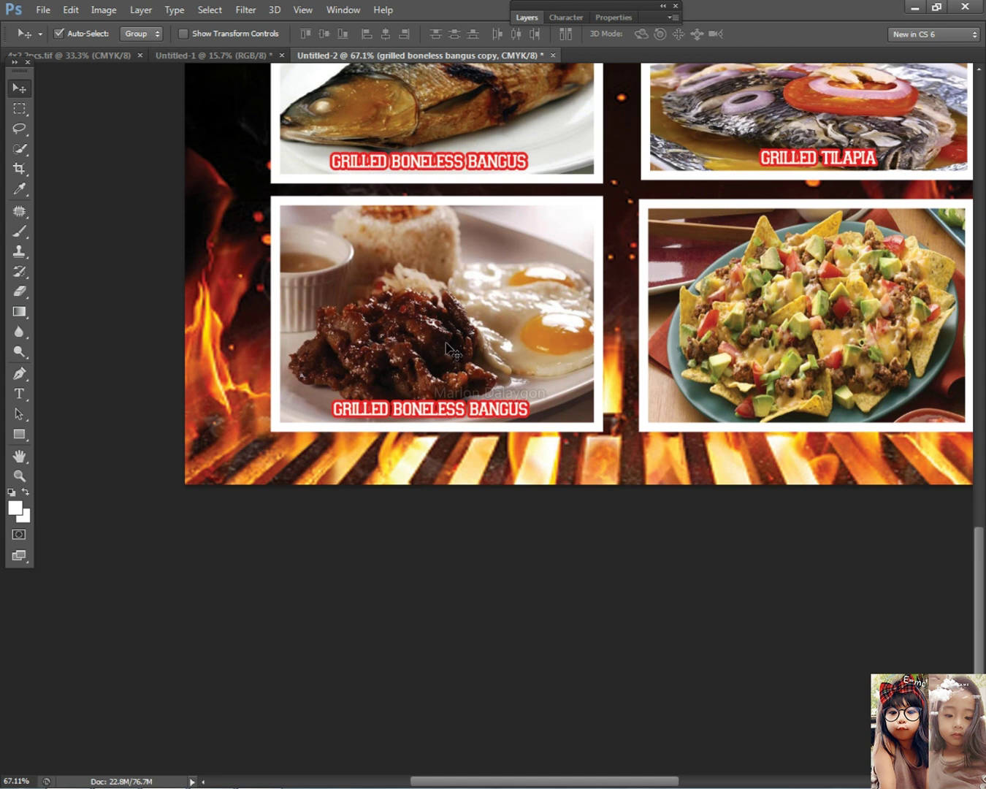
Step: Switch to the image folder, copy the name of nachos.jpg, and return to Photoshop
key("alt+Tab")
left_click(342, 406)
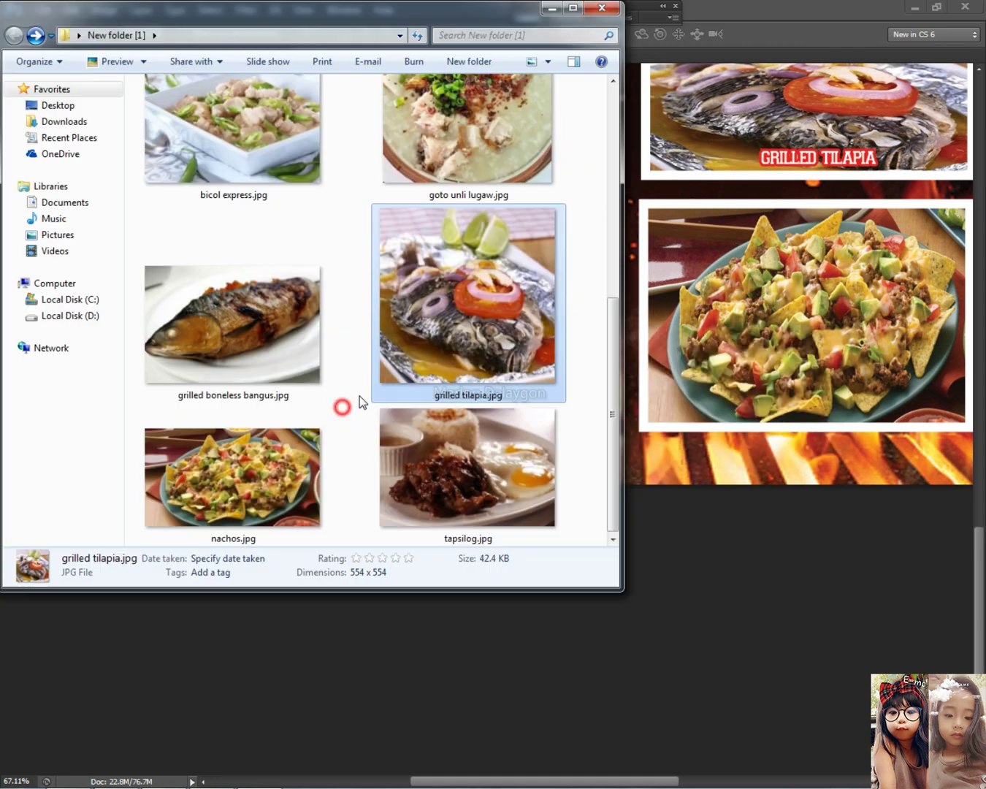
left_click(911, 773)
left_click_drag(909, 627, 909, 641)
left_click(522, 418)
left_click(429, 372)
right_click(269, 465)
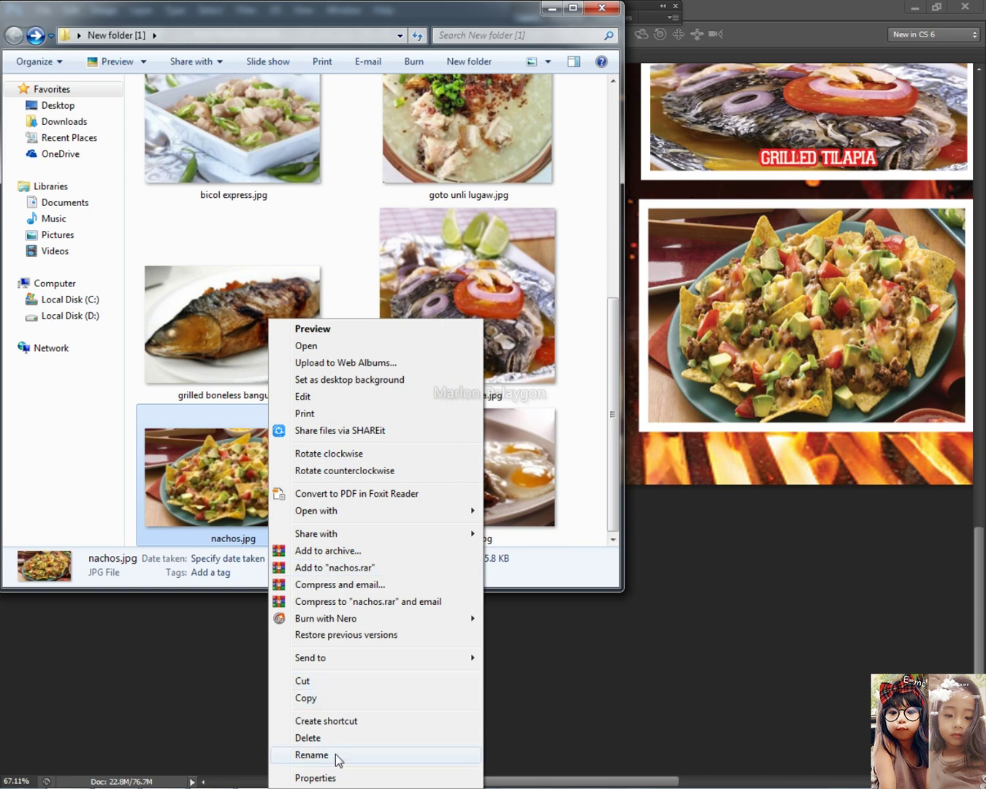
left_click(334, 757)
left_click(791, 6)
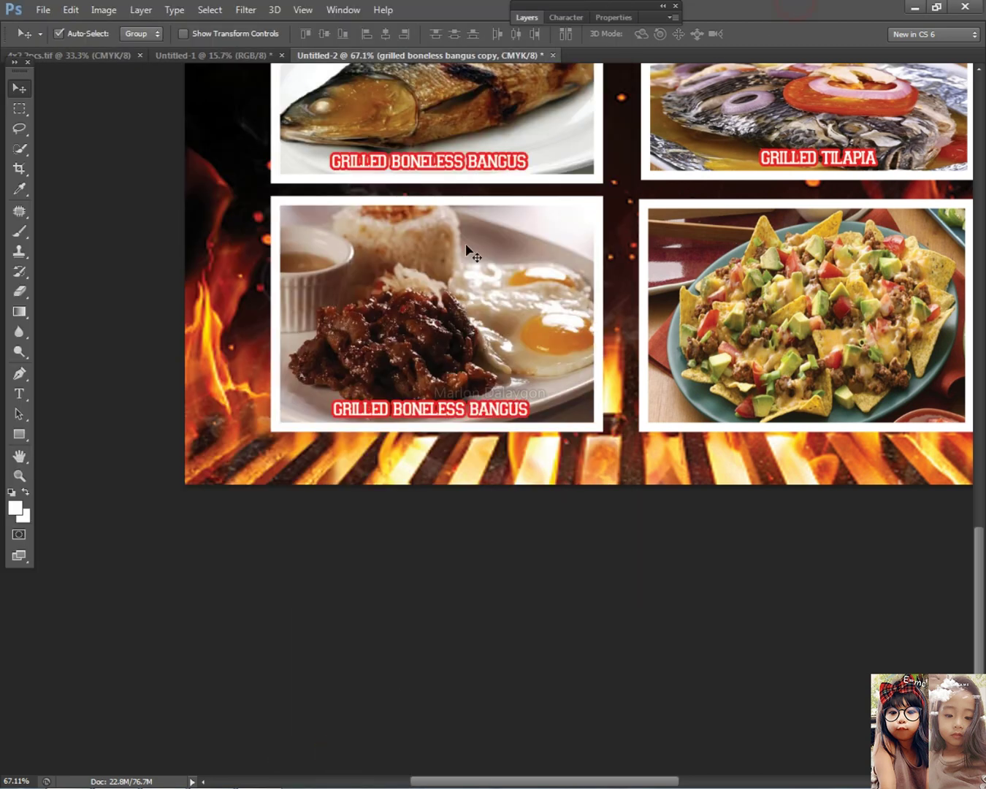
Step: Replace the duplicated caption text on the beef, rice and egg photo with "NACHOS"
left_click(21, 394)
left_click(467, 405)
key("ctrl+a")
left_click(509, 407)
key("ctrl+a")
type("NACHOS")
left_click(19, 85)
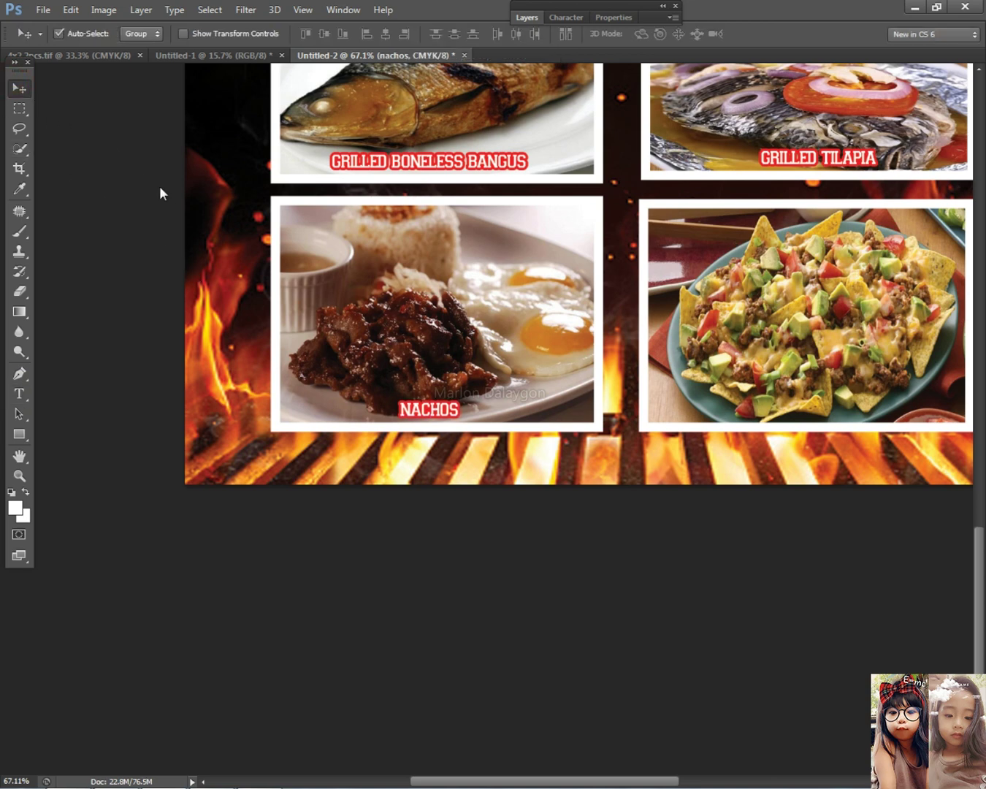
Step: Duplicate the GRILLED TILAPIA caption onto the lower edge of the nachos photo
scroll(360, 259, "down", 1)
left_click_drag(528, 450, 376, 406)
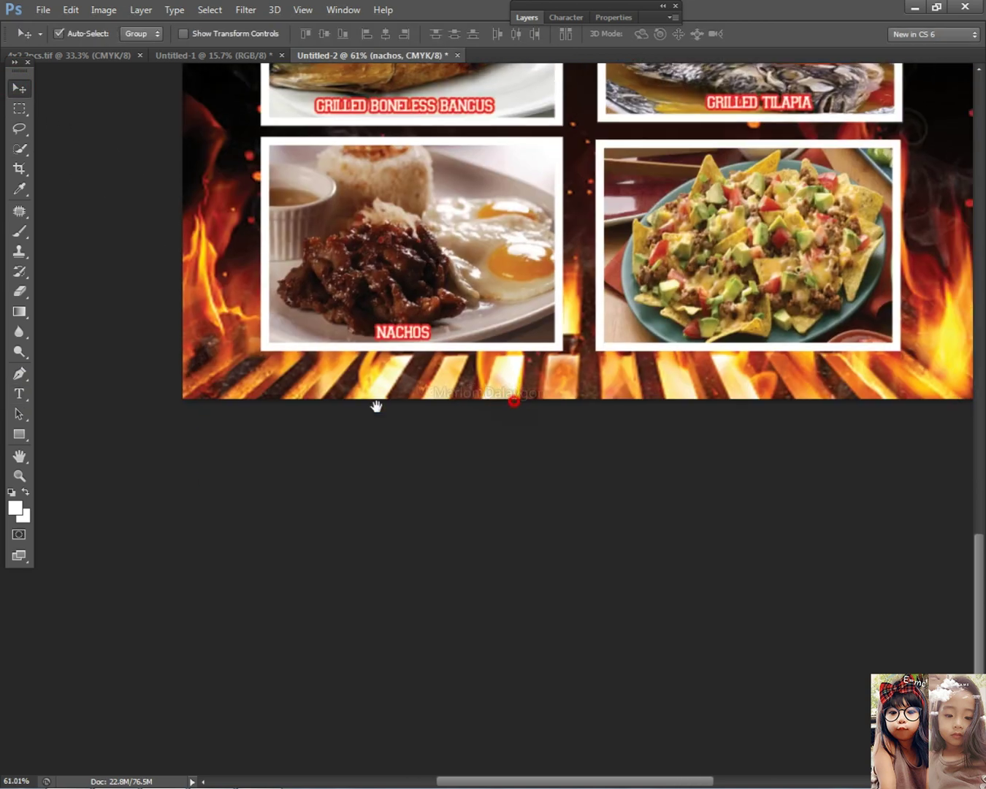
scroll(377, 367, "up", 3)
left_click_drag(617, 339, 434, 452)
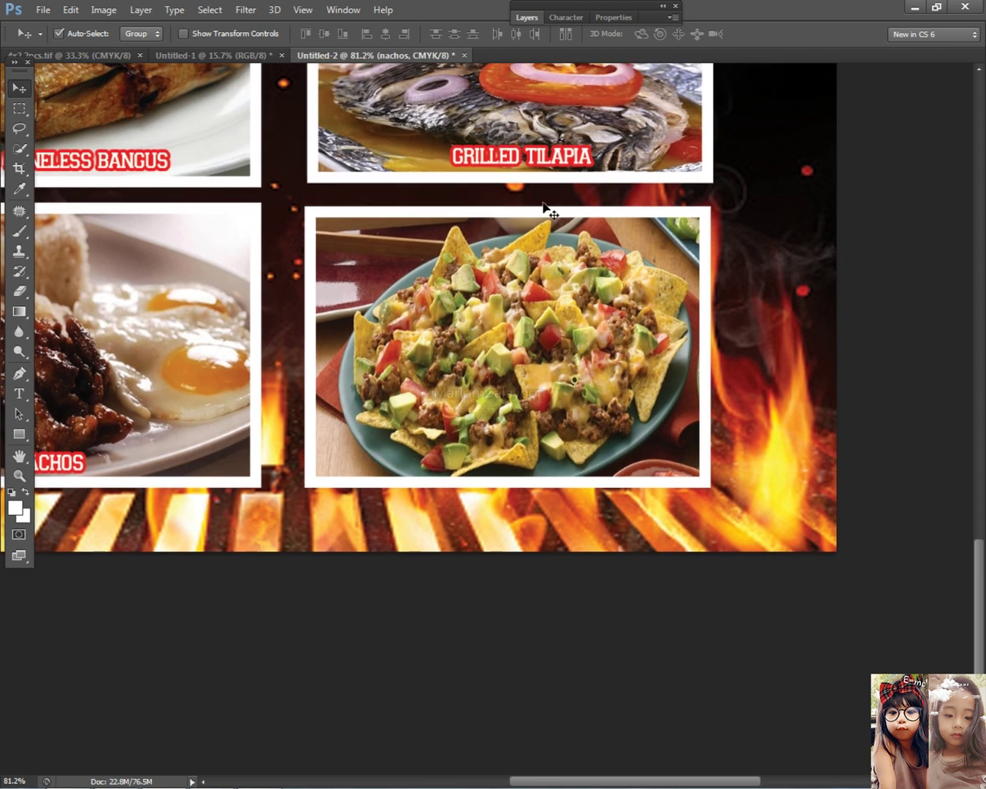
left_click_drag(532, 161, 526, 468)
scroll(533, 457, "down", 1)
Step: Switch to the image folder, copy the file name nachos.jpg without its extension, and return to Photoshop
key("alt+Tab")
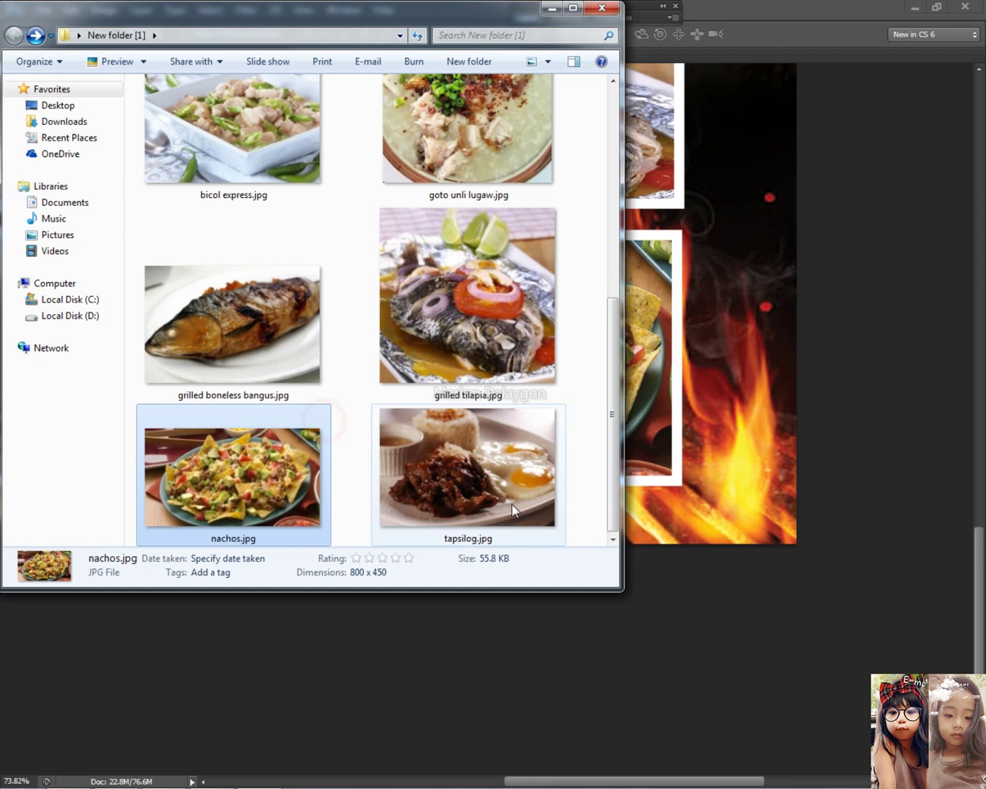
right_click(503, 484)
left_click(370, 478)
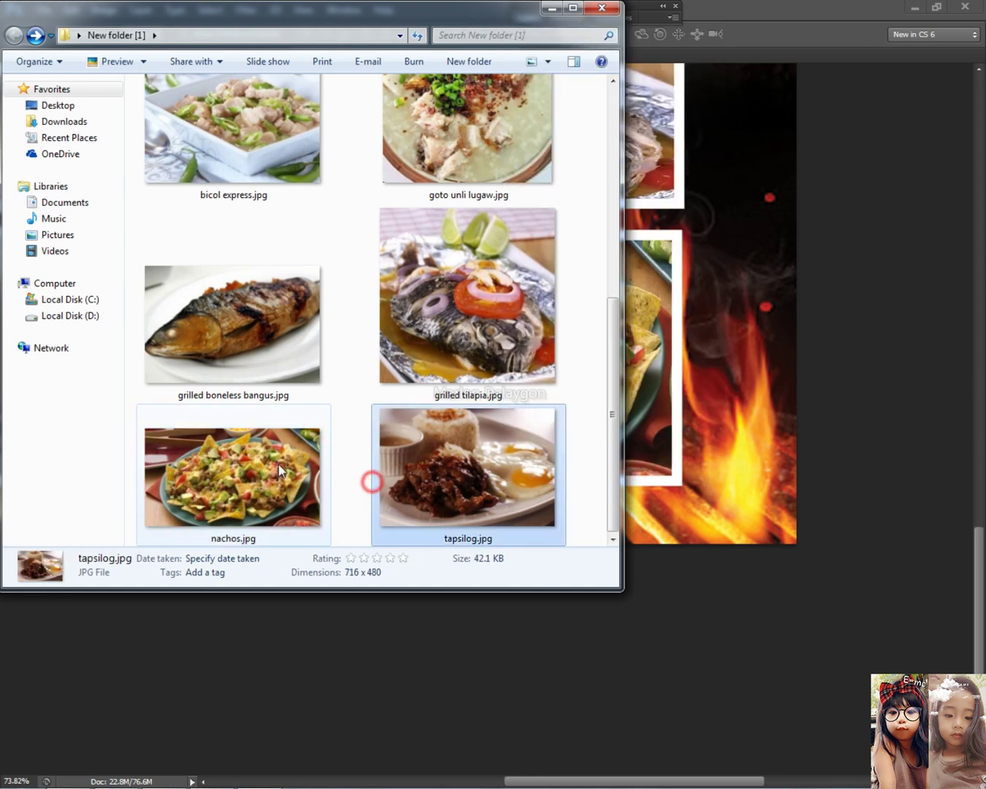
right_click(275, 475)
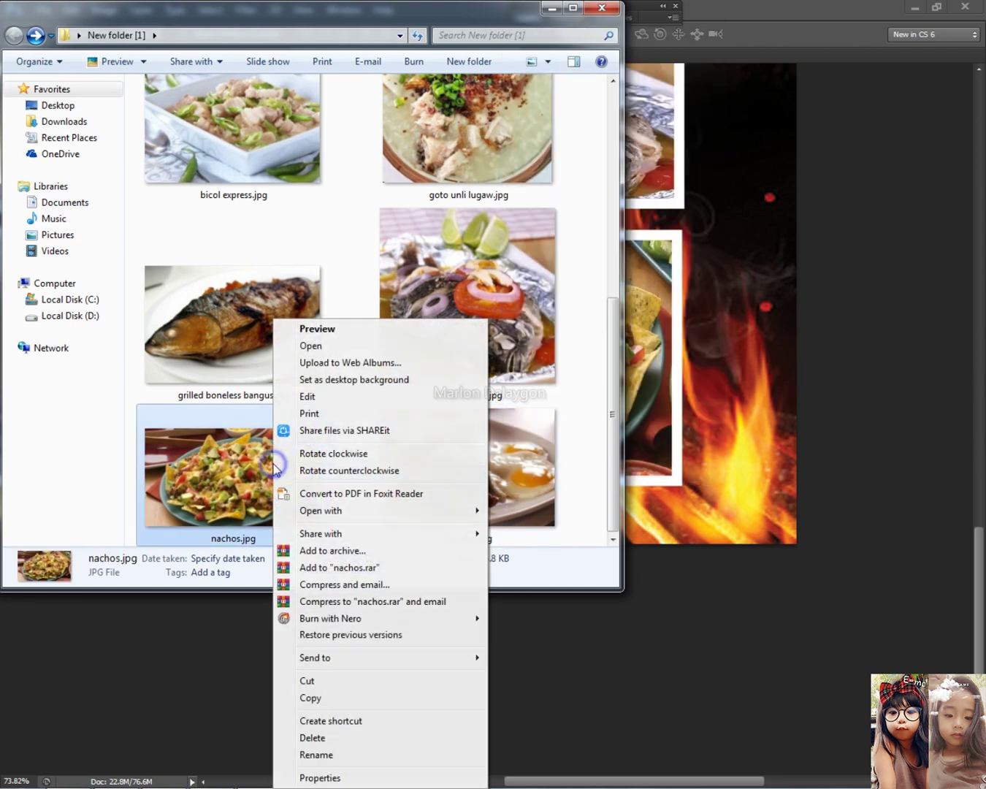
left_click(316, 754)
key("alt+Tab")
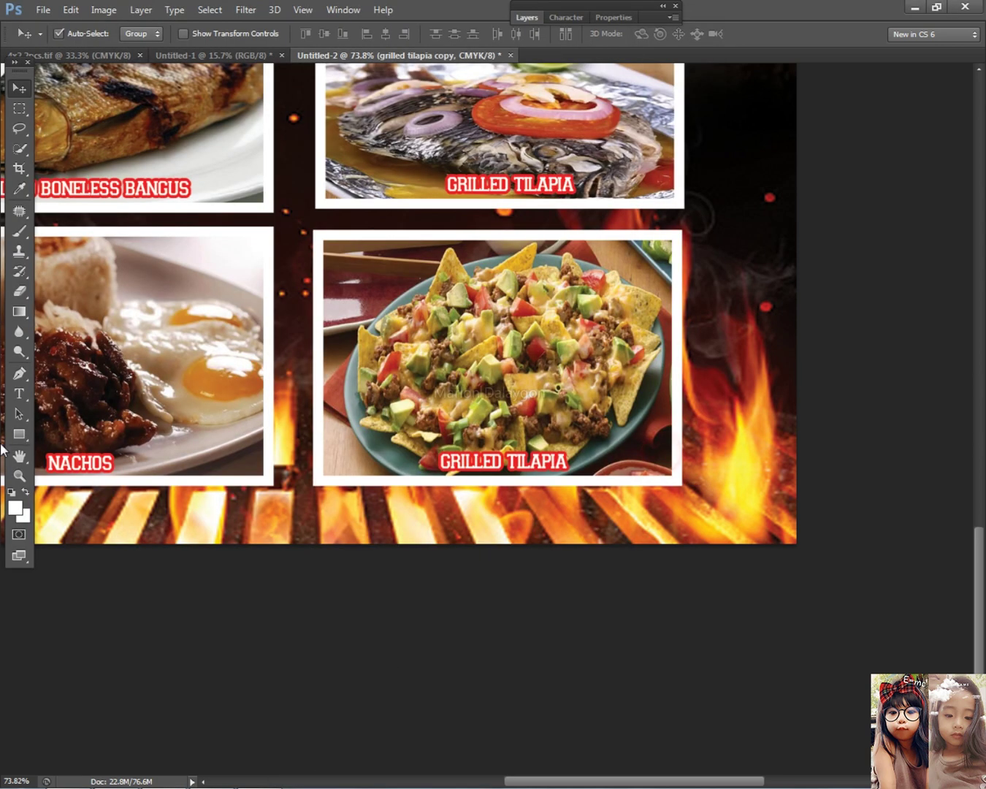
Step: Replace the duplicated caption text on the nachos photo with "NACHOS"
left_click(18, 393)
left_click(515, 464)
key("ctrl+a")
type("NACHOS")
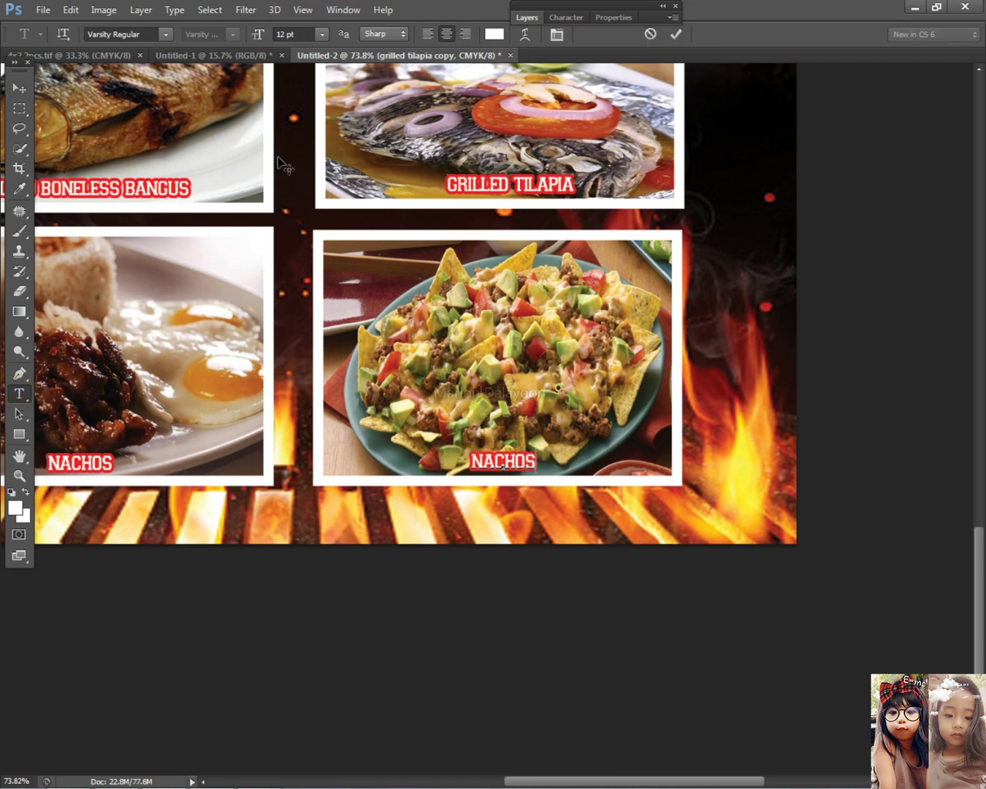
left_click(18, 87)
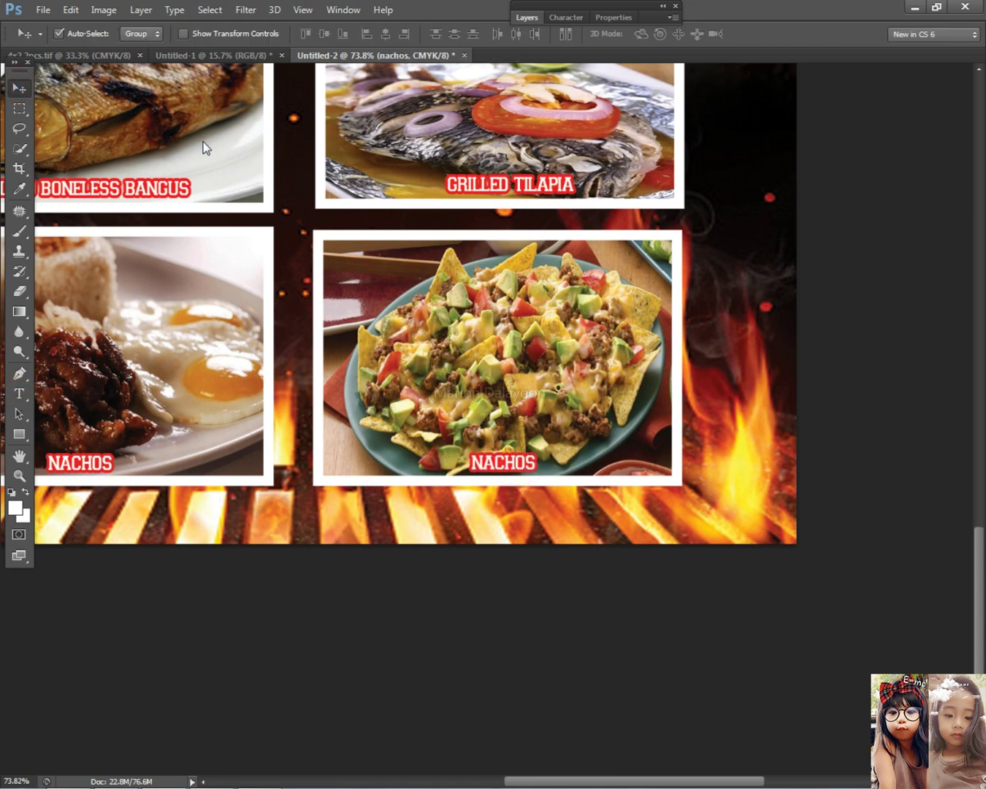
Step: Switch to the image folder, copy the name of tapsilog.jpg, and return to Photoshop
scroll(388, 292, "down", 2)
key("alt+Tab")
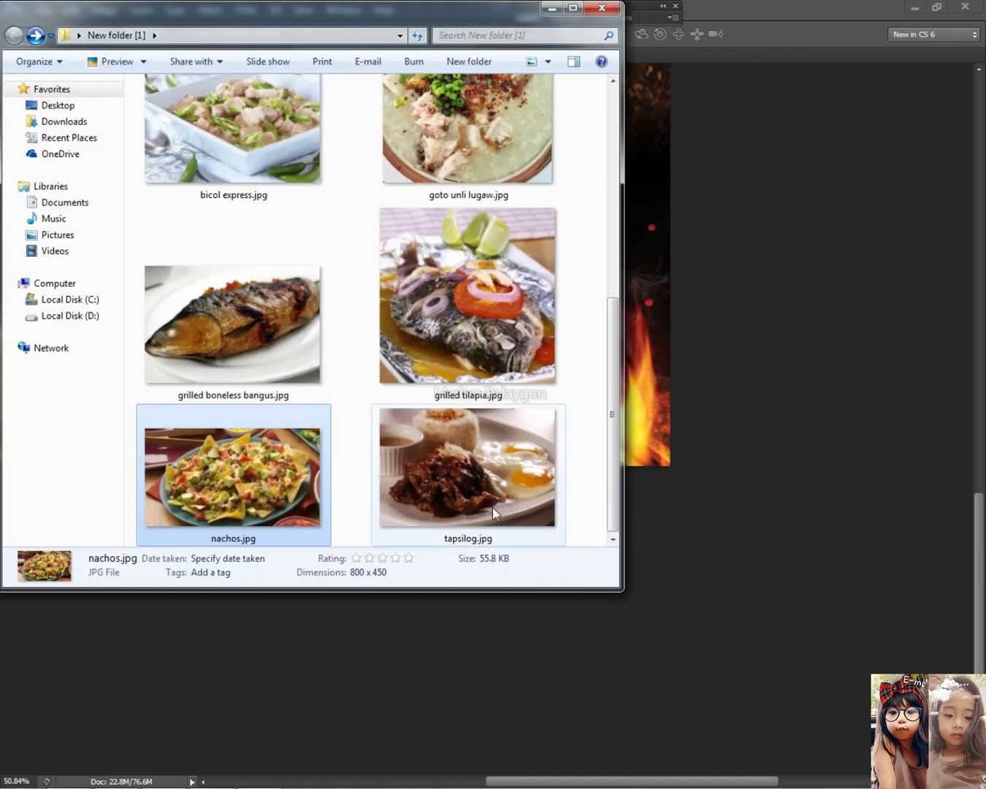
right_click(483, 494)
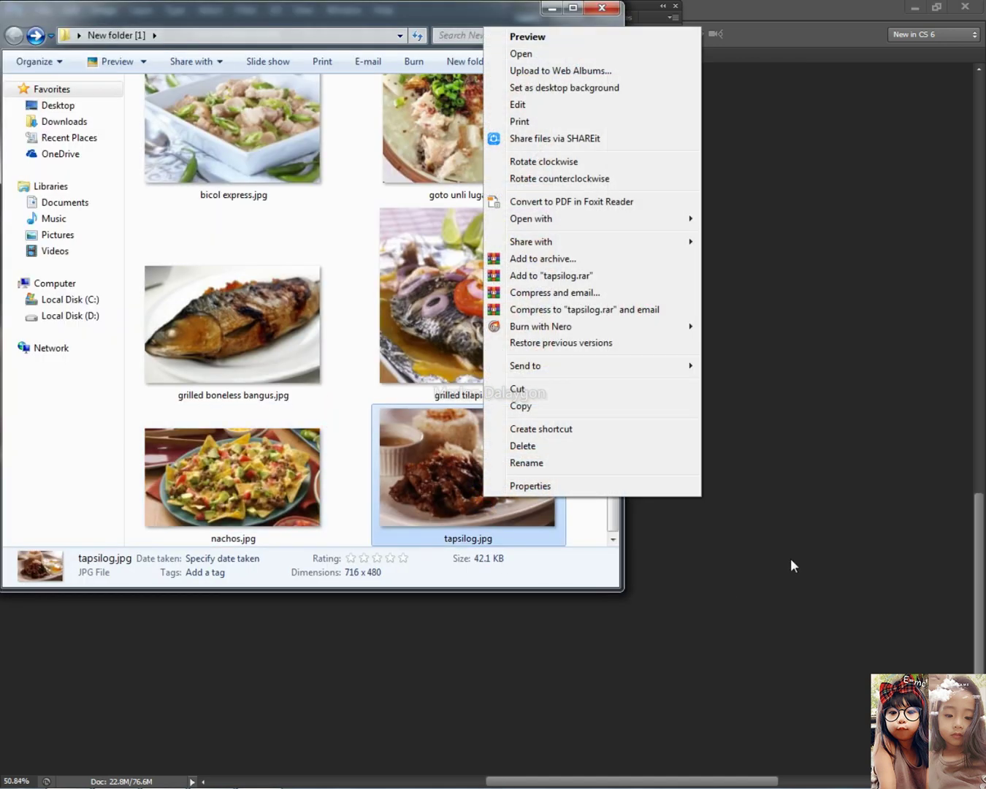
left_click(792, 564)
key("alt+Tab")
key("alt+Tab")
key("alt+Tab")
key("alt+Tab")
right_click(468, 482)
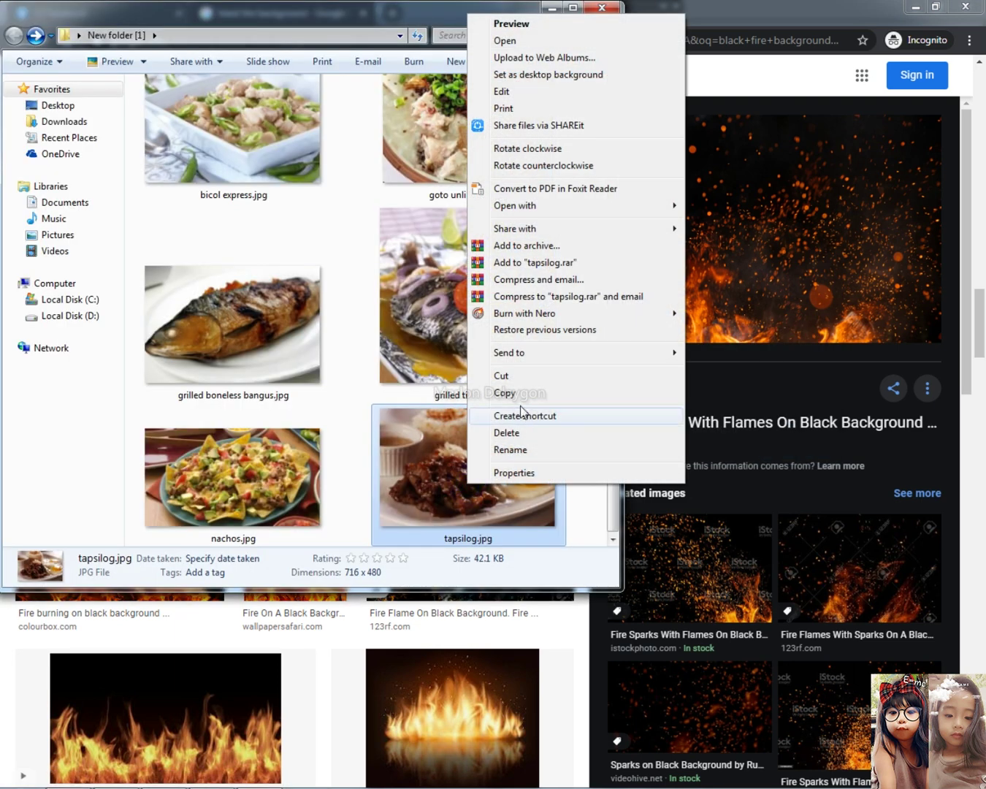
left_click(515, 449)
left_click(698, 11)
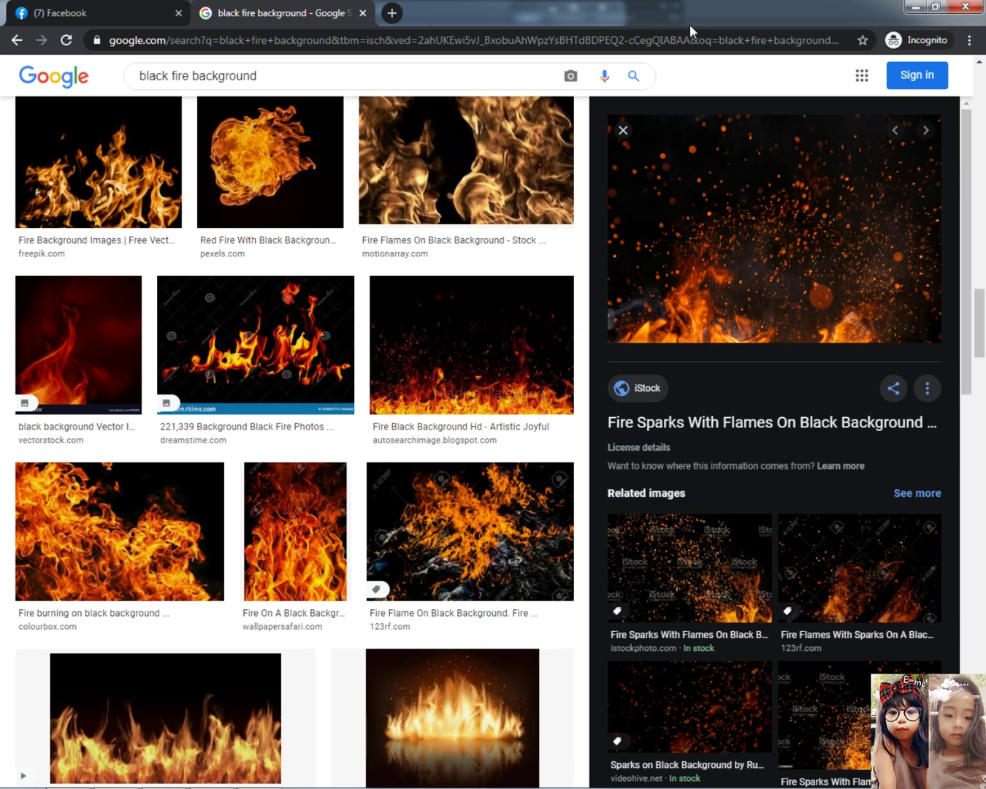
left_click(164, 780)
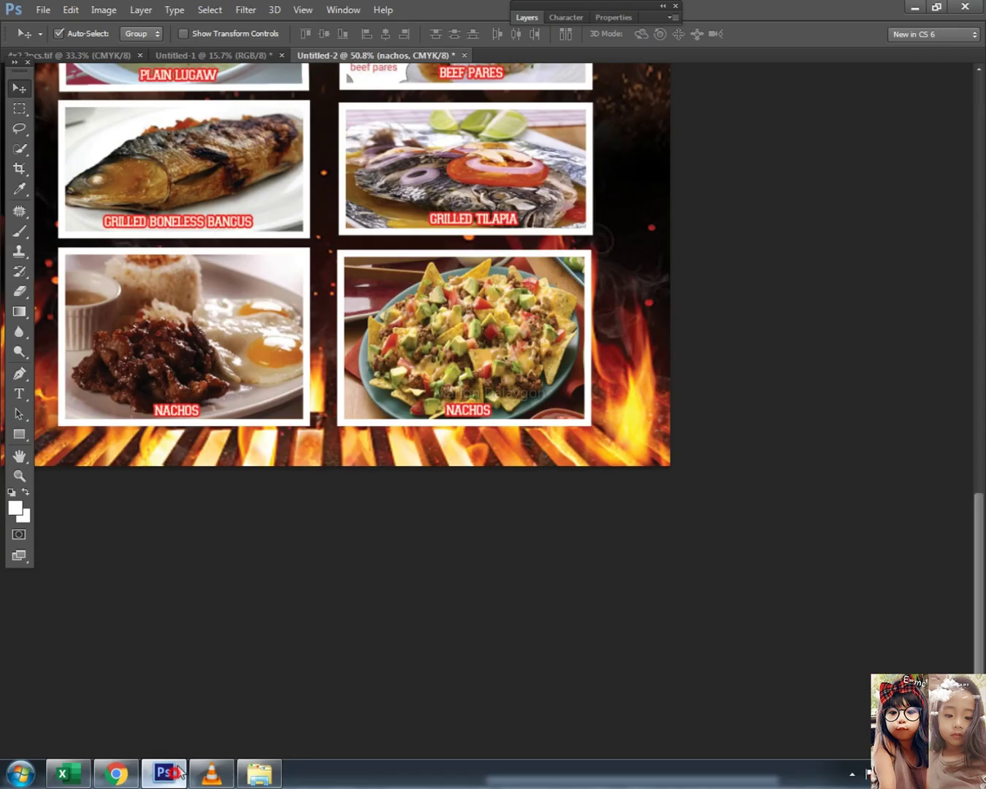
Step: Replace the wrong NACHOS caption on the beef, rice and egg photo with "TAPSILOG"
scroll(281, 319, "up", 4)
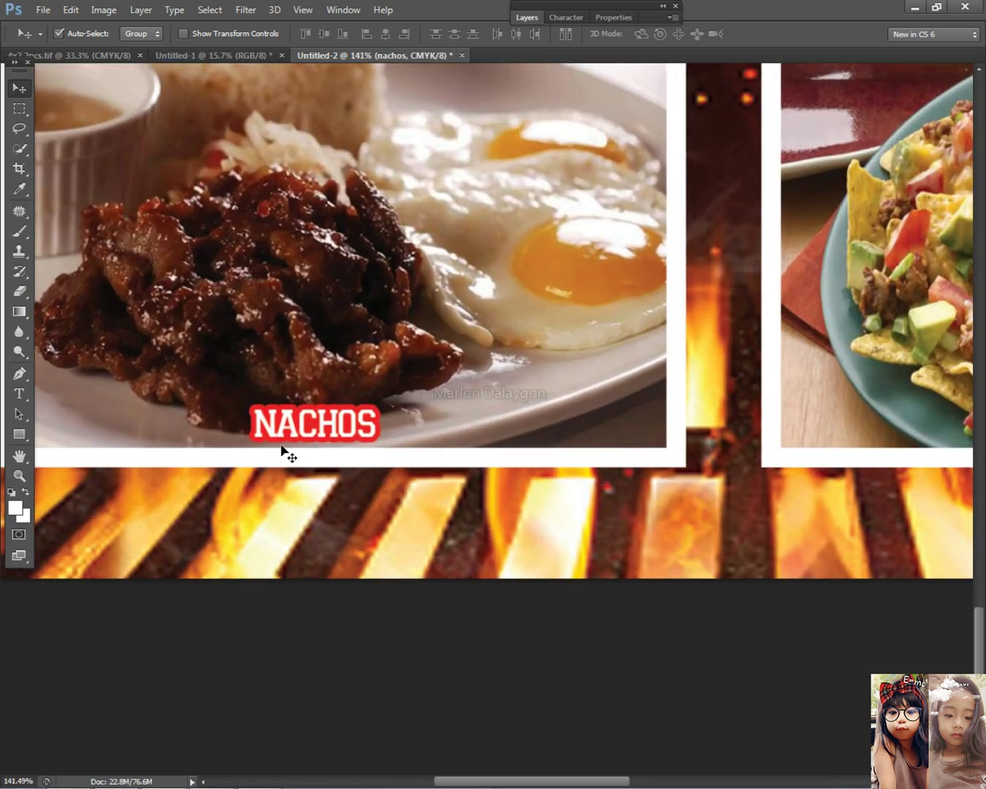
left_click(19, 394)
double_click(314, 425)
type("TAPSILOG")
left_click(20, 88)
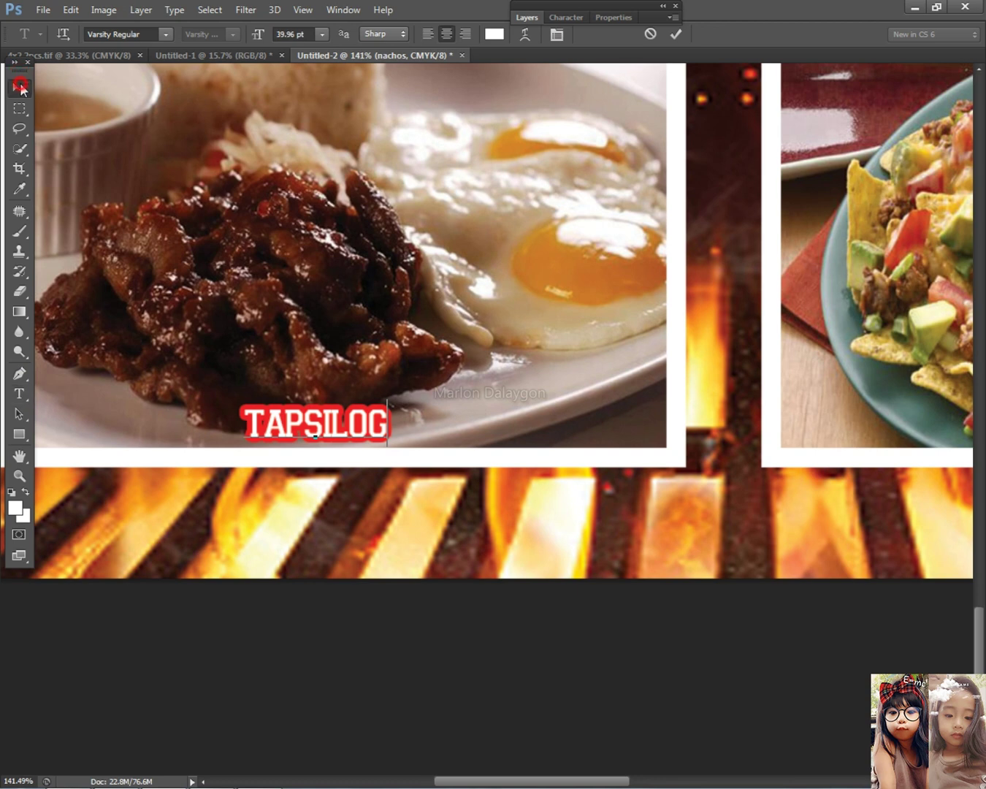
Step: Select the tapsilog, grilled boneless bangus and grilled tilapia caption layers one after another on the canvas
scroll(291, 323, "down", 5)
scroll(292, 322, "up", 4)
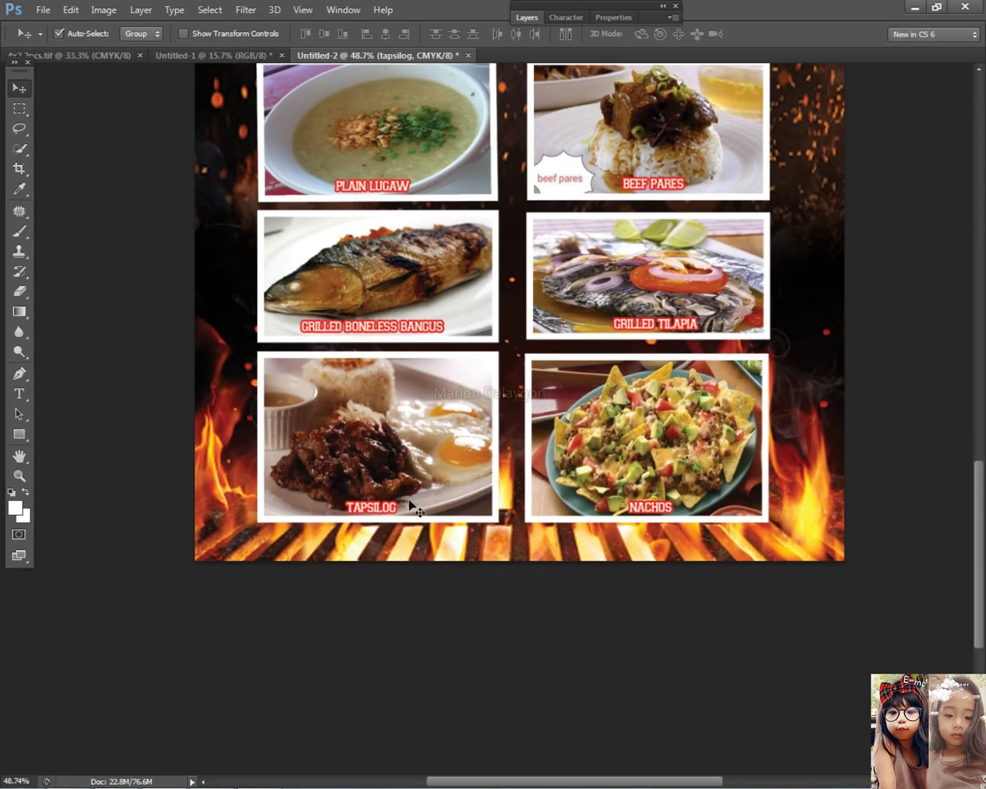
right_click(378, 511)
left_click(430, 516)
right_click(394, 325)
left_click(430, 331)
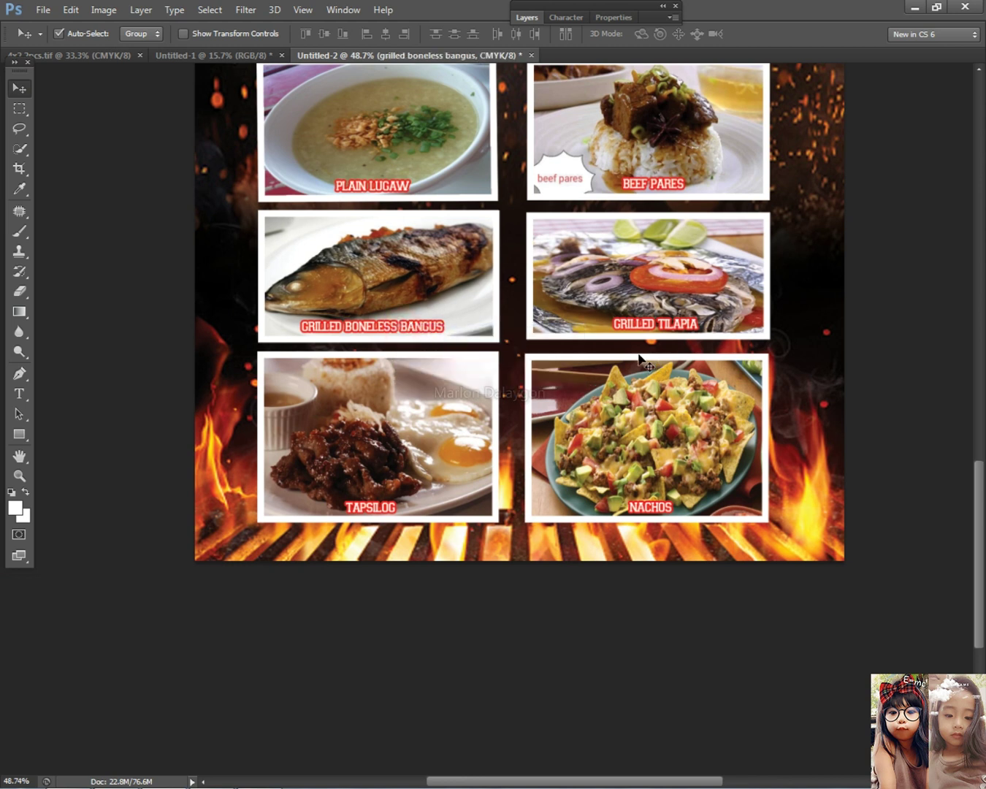
right_click(668, 326)
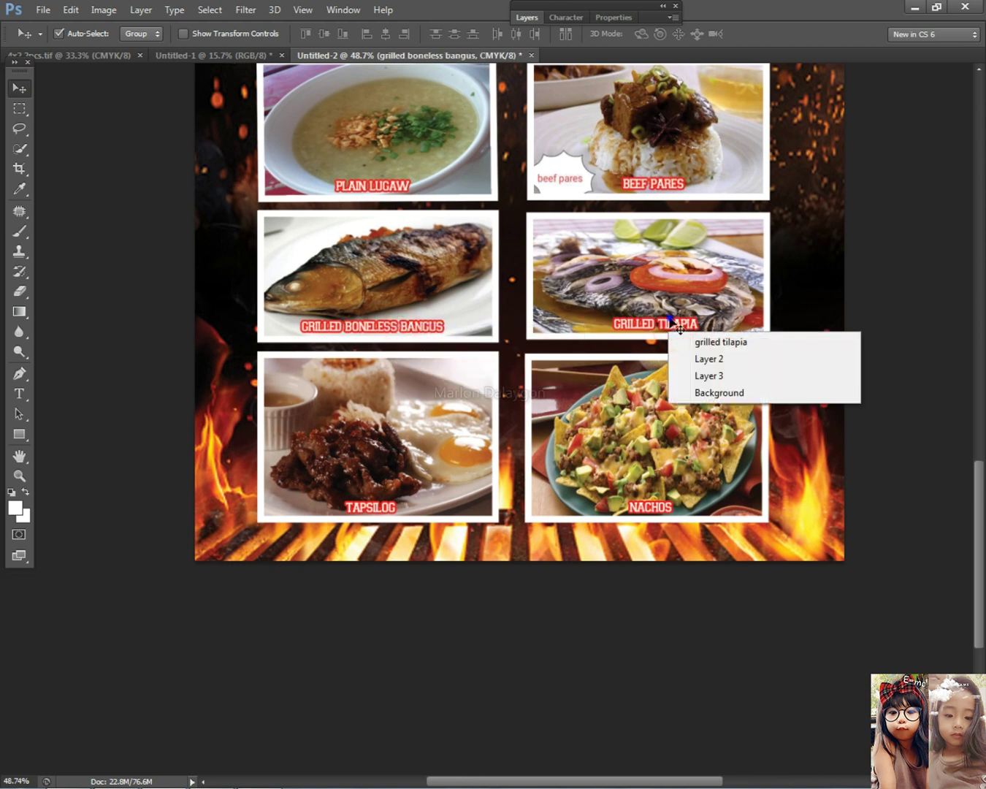
left_click(701, 329)
Step: Select the goto unli lugaw caption layer on its photo
scroll(676, 378, "down", 3)
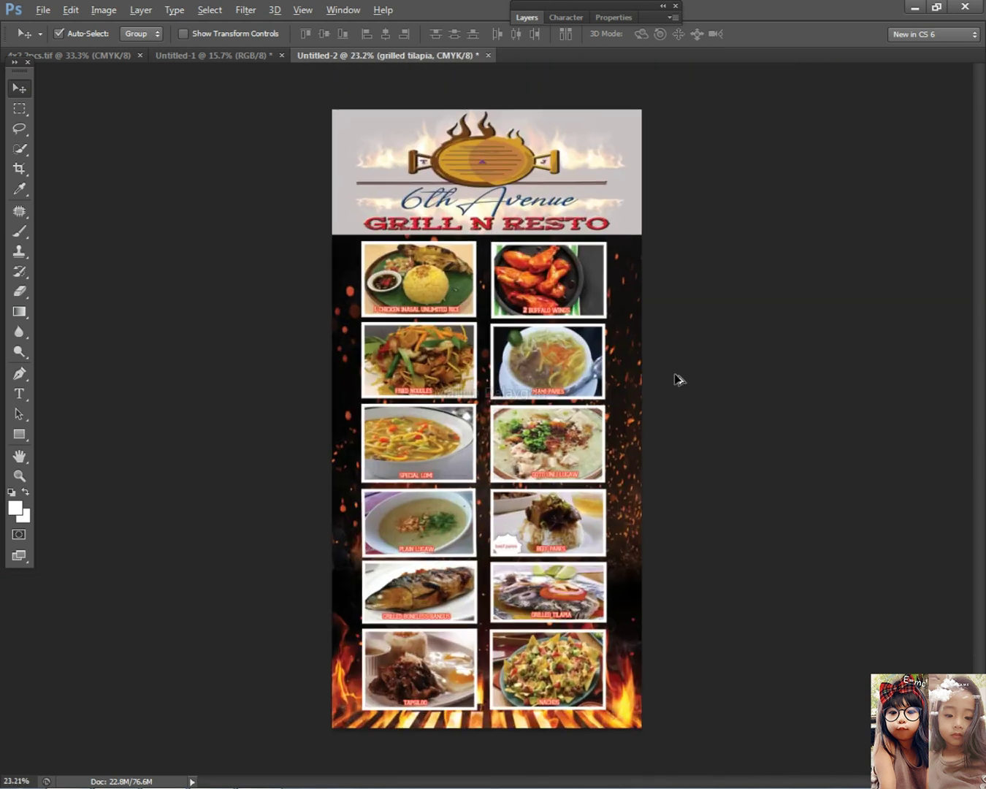
scroll(588, 411, "up", 2)
left_click_drag(520, 526, 619, 260)
right_click(640, 246)
left_click(701, 251)
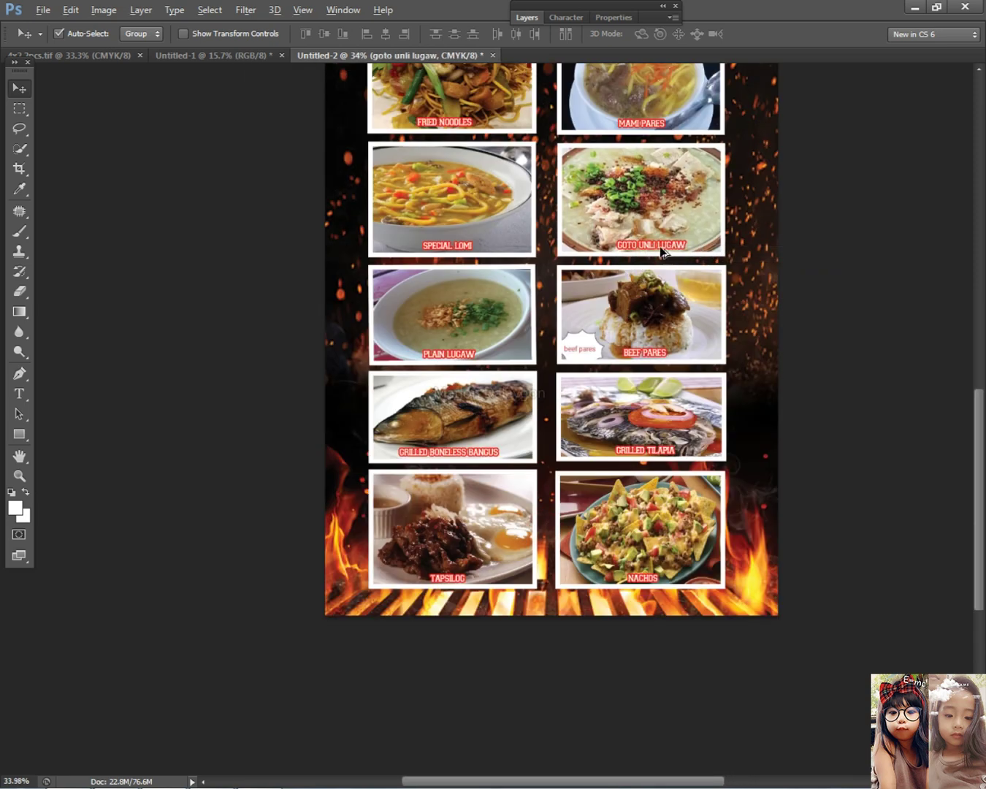
scroll(661, 252, "up", 2)
right_click(659, 250)
left_click(685, 272)
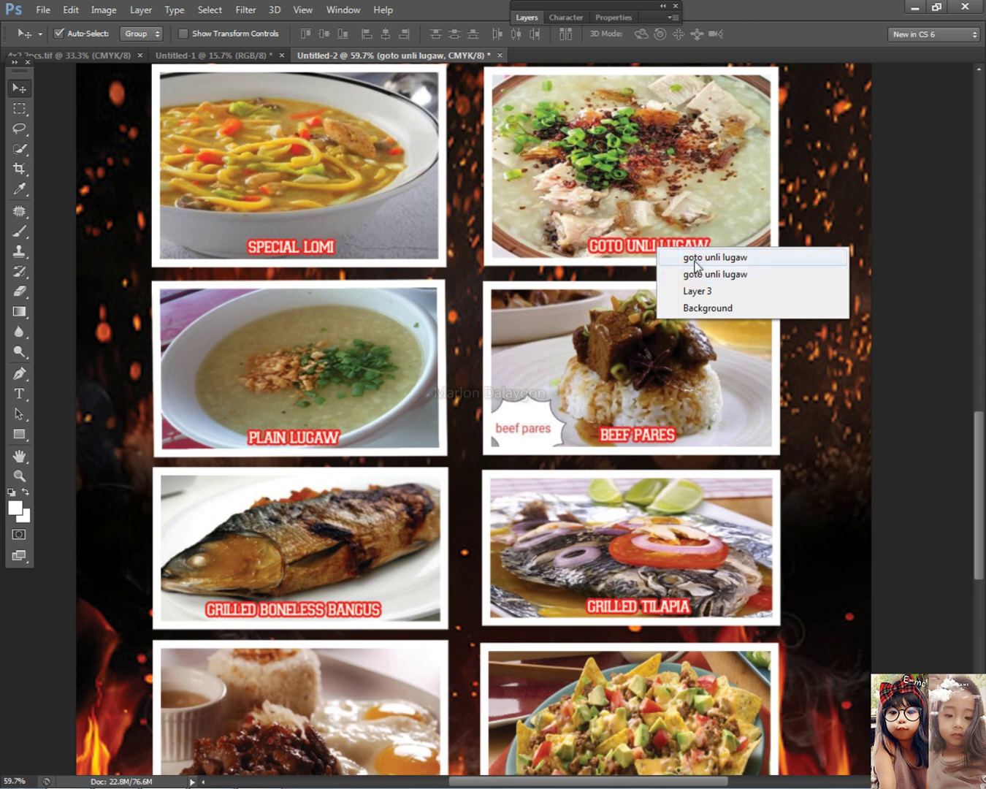
Step: Try deleting the layers named goto unli lugaw at the caption on that dish's photo, undoing each deletion
right_click(660, 247)
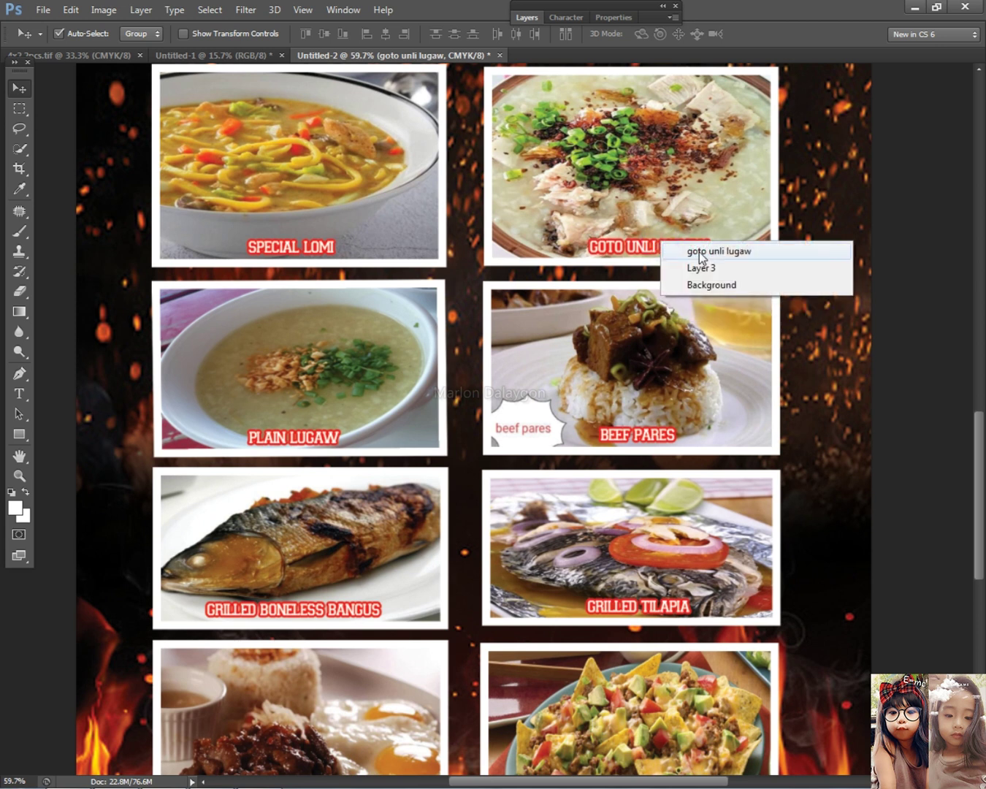
left_click(699, 252)
right_click(615, 247)
left_click(648, 256)
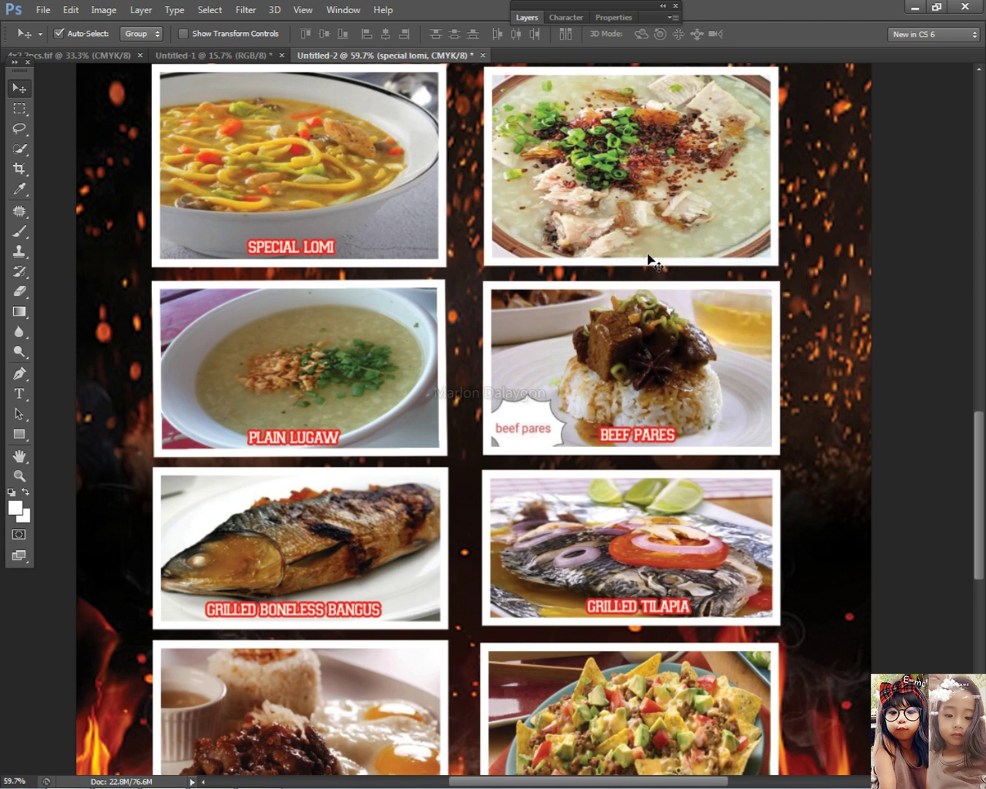
key("ctrl+z")
right_click(650, 248)
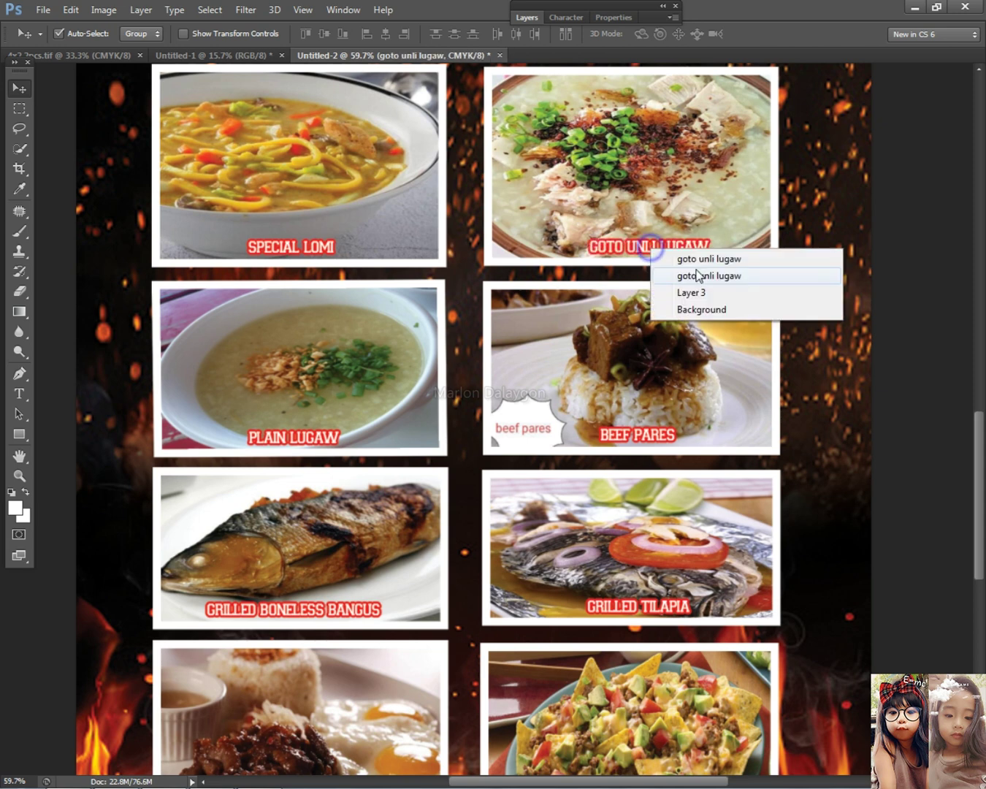
left_click(699, 275)
key("Delete")
key("ctrl+z")
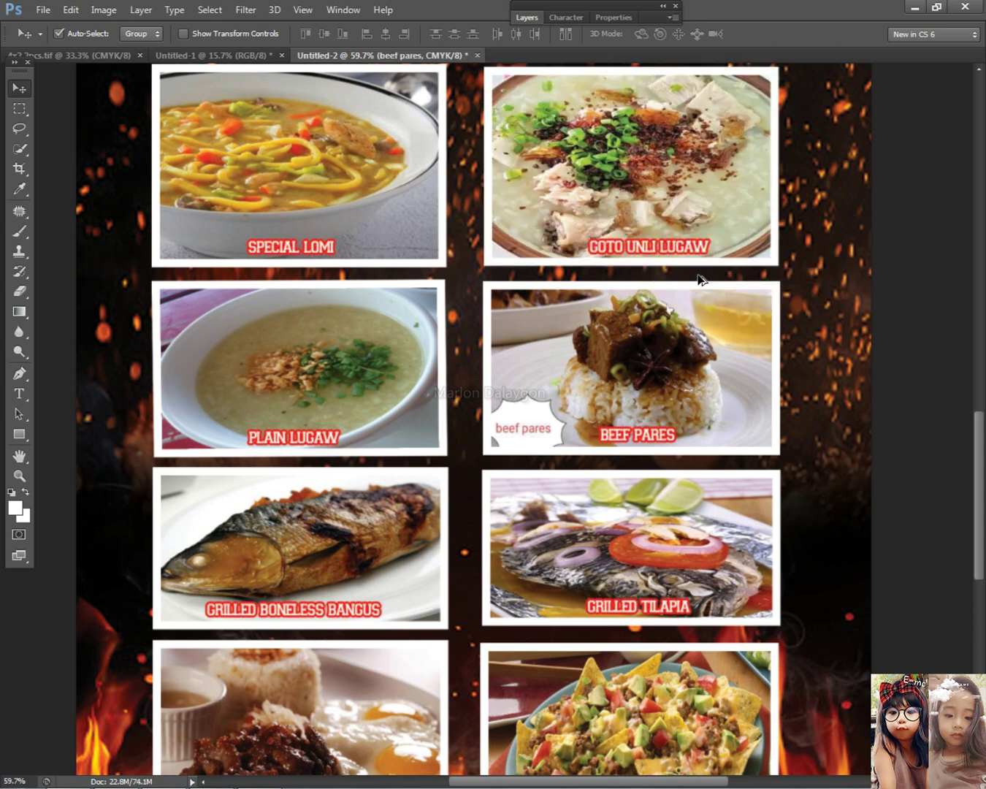
Step: Check which layers are stacked at the 2 buffalo wings caption, and select the 1 chicken inasal unlimited rice caption layer
key("ctrl+0")
right_click(566, 276)
left_click(740, 206)
scroll(739, 206, "up", 2)
right_click(571, 281)
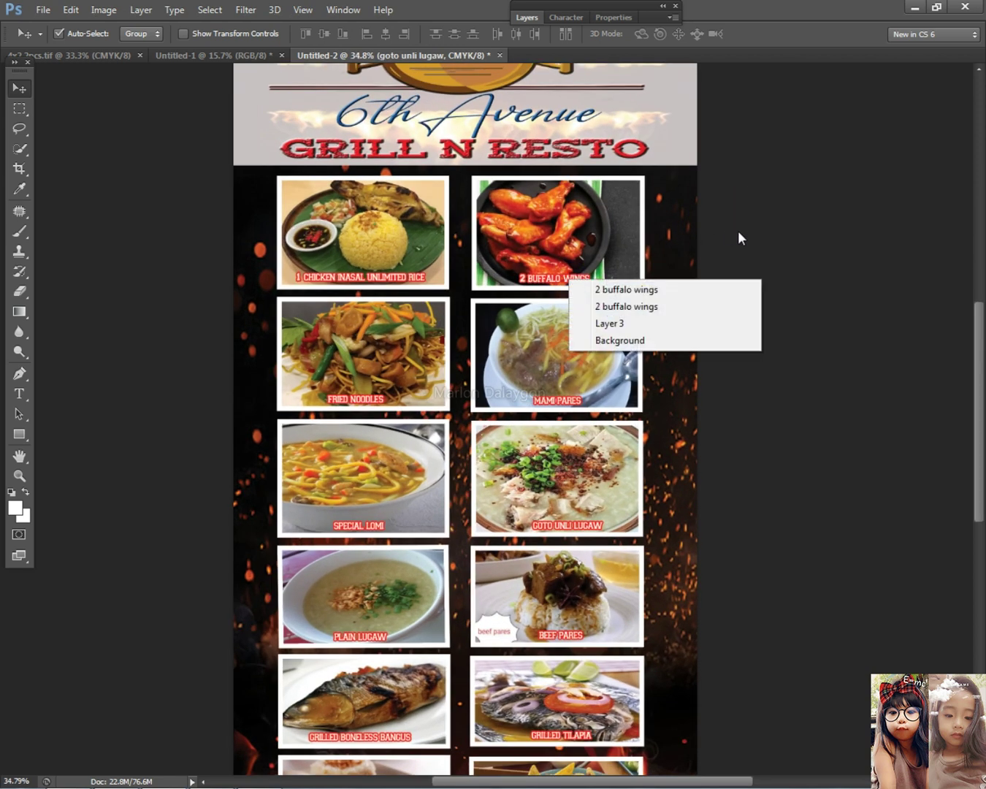
left_click(765, 228)
scroll(647, 329, "down", 3)
scroll(524, 322, "up", 3)
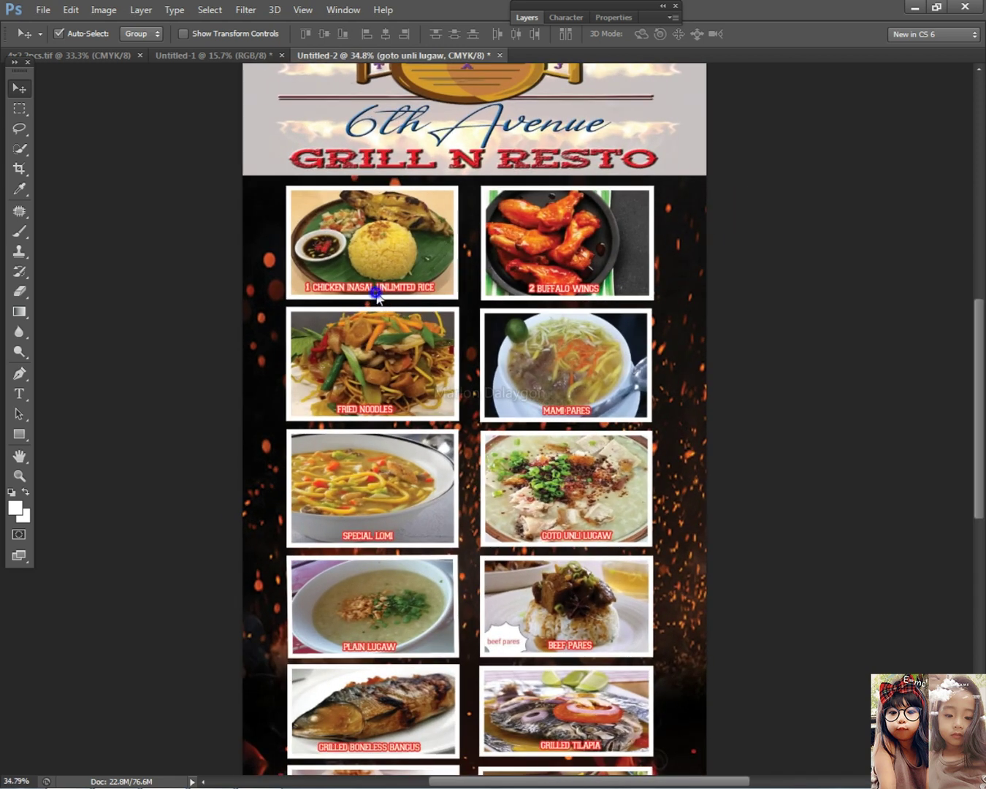
left_click(377, 295)
scroll(683, 179, "down", 2)
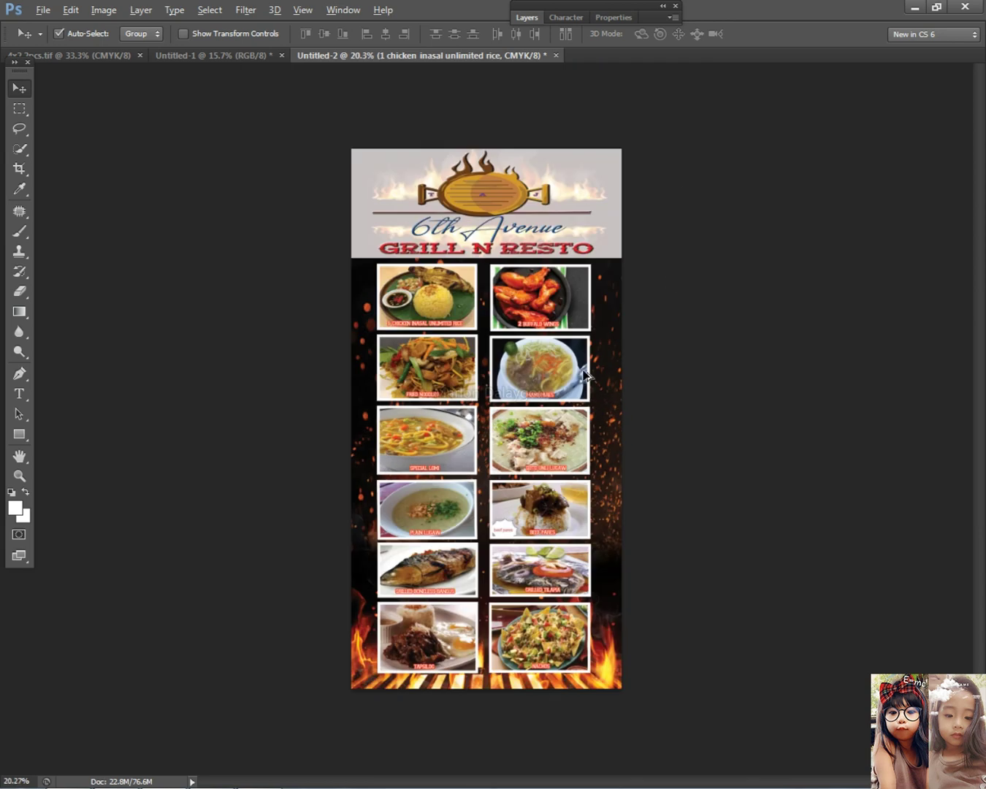
Step: Select the 4x2 2pcs layer that holds the restaurant logo header
scroll(580, 363, "up", 2)
right_click(498, 159)
left_click(517, 171)
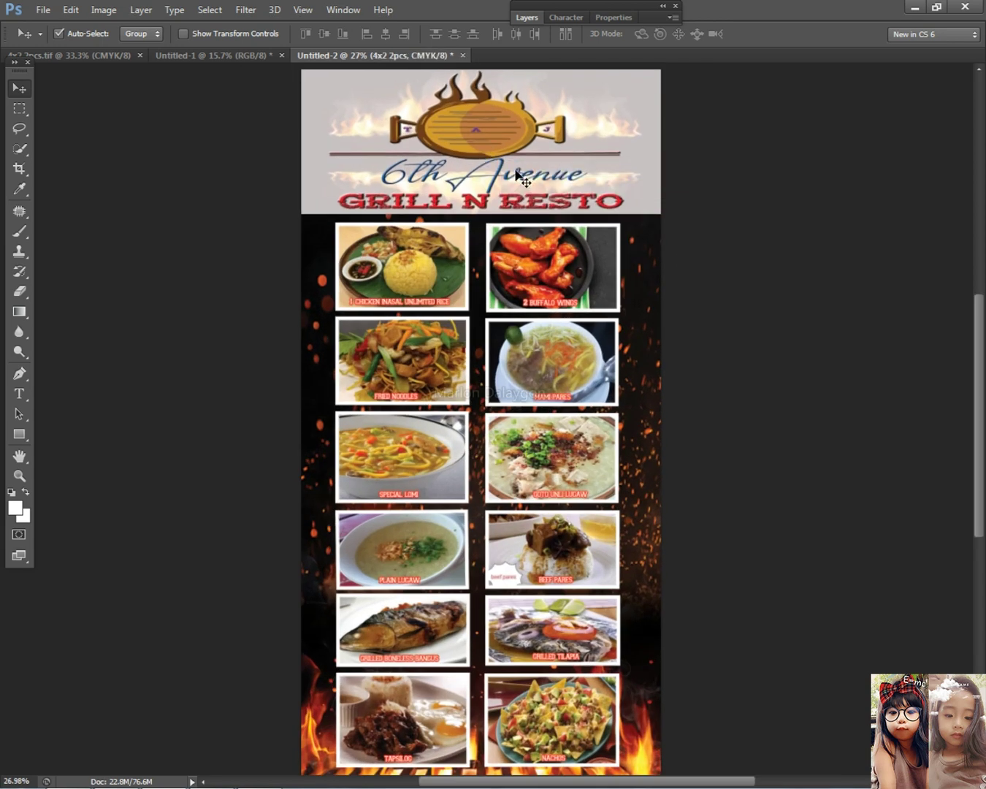
right_click(514, 147)
left_click(528, 156)
right_click(527, 155)
left_click(542, 166)
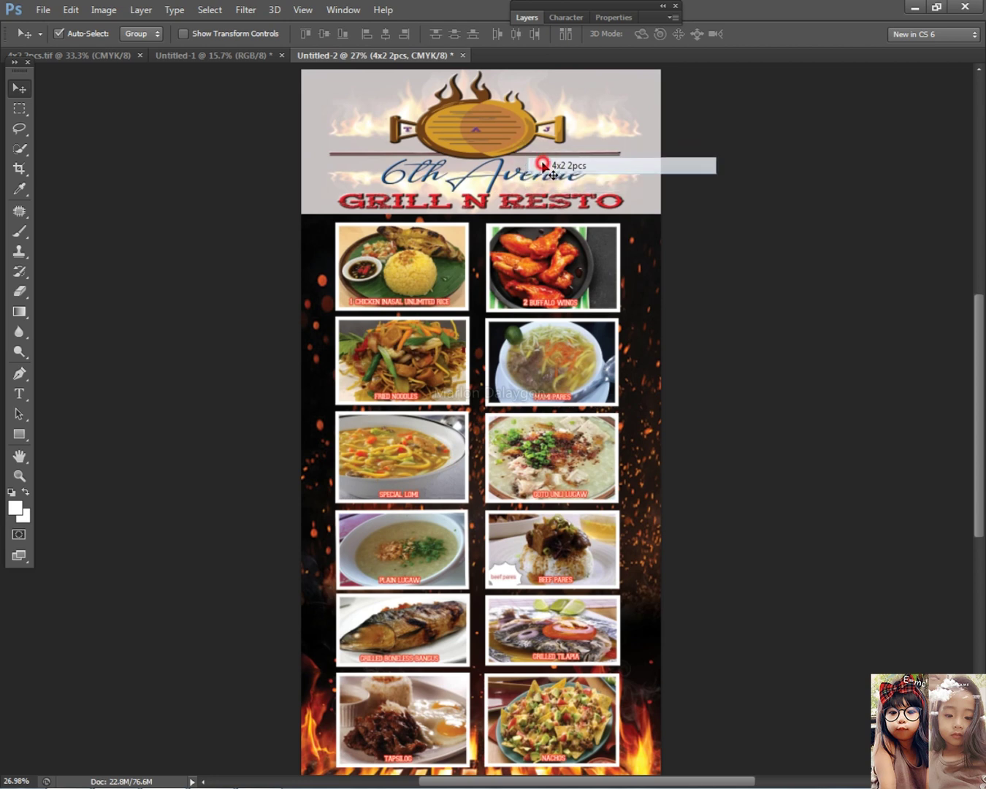
scroll(537, 172, "up", 2)
scroll(538, 176, "up", 2)
scroll(538, 177, "up", 2)
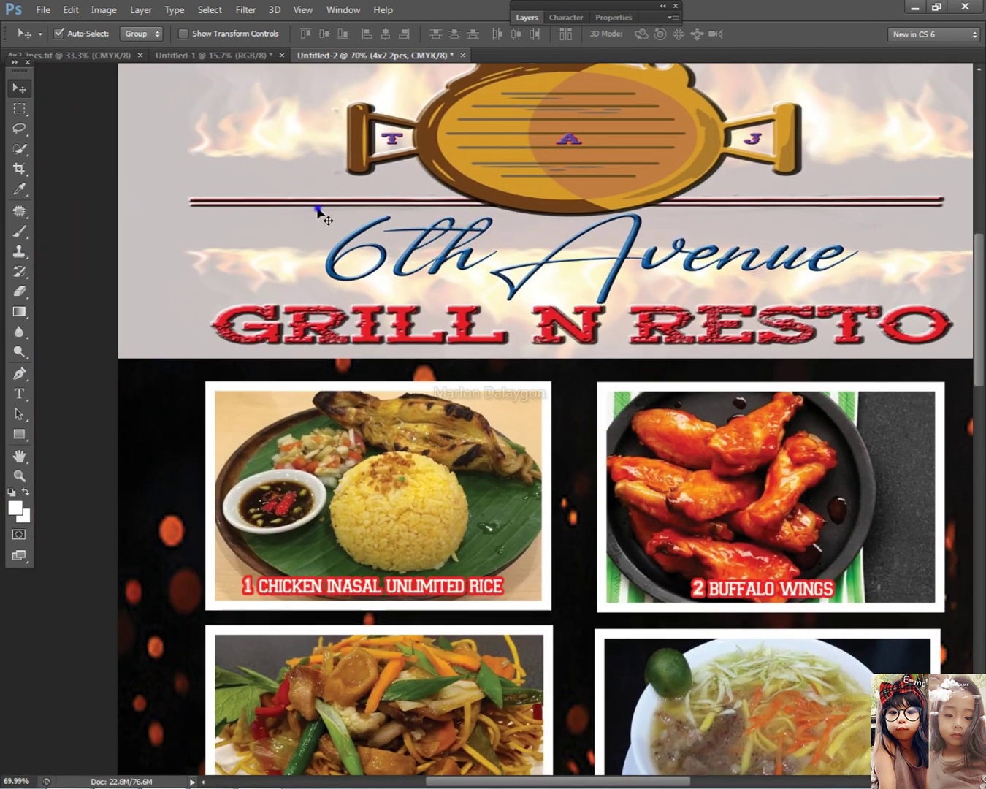
right_click(318, 213)
left_click(340, 220)
Step: Try softening the lower edge of the logo header with the Eraser at 150 px, and undo the stroke
left_click(20, 290)
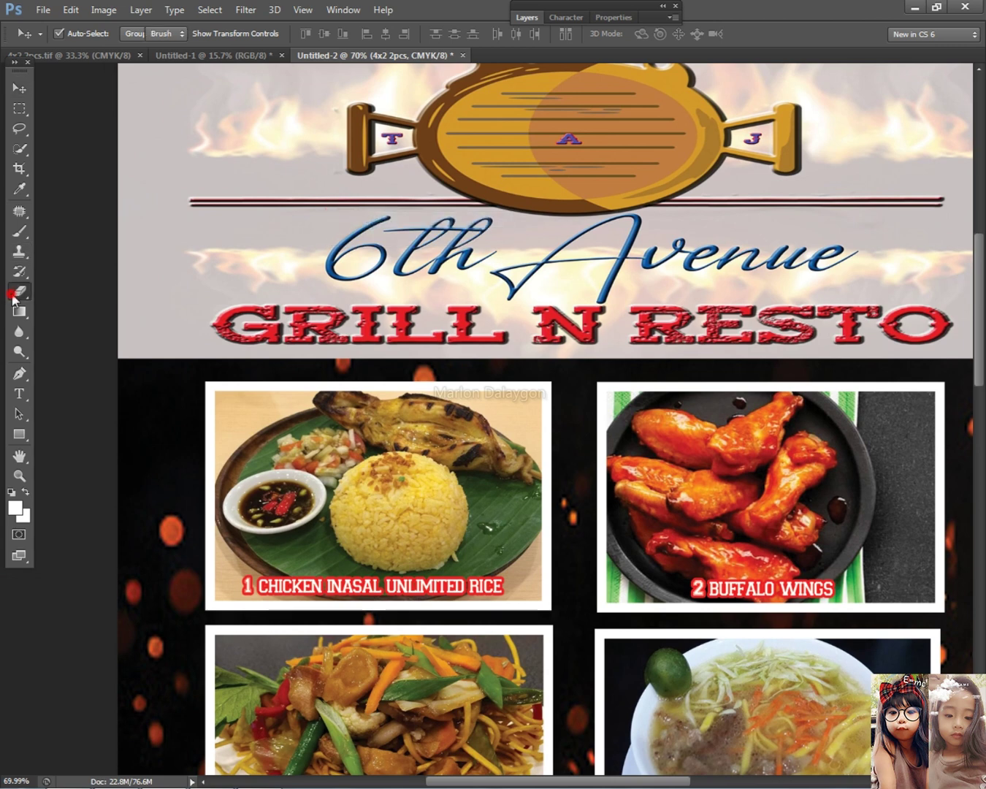
left_click(205, 286)
left_click(466, 317)
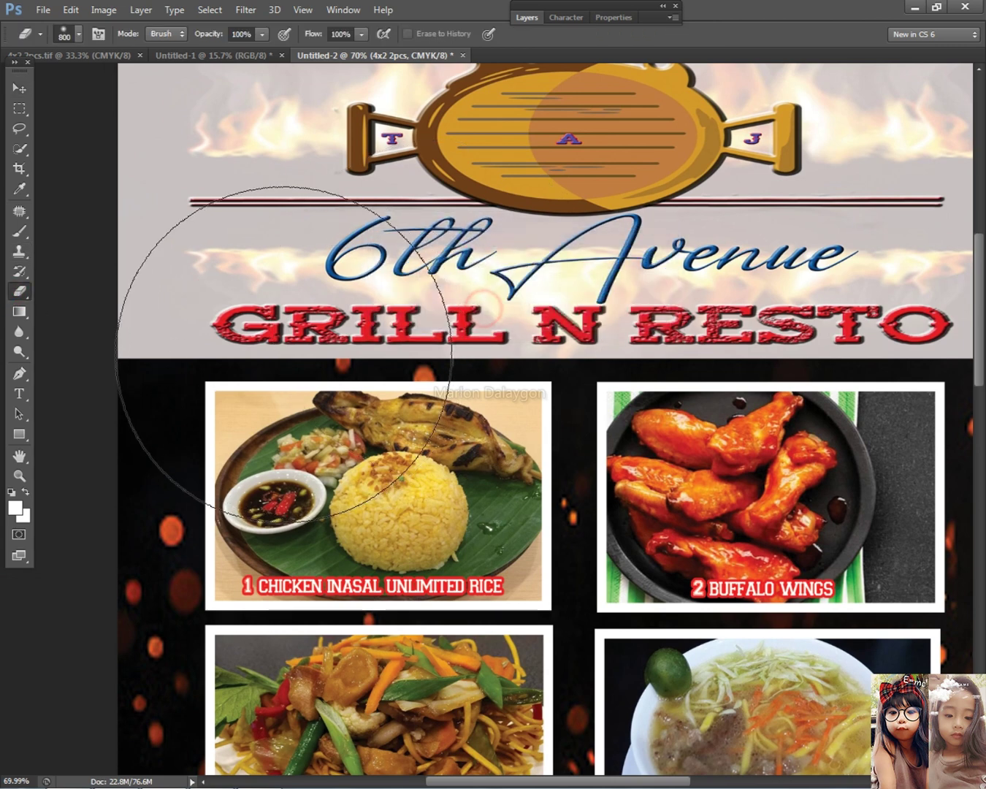
key("bracketleft")
key("bracketleft")
key("bracketleft")
key("bracketleft")
key("bracketleft")
key("bracketleft")
key("bracketleft")
key("bracketleft")
key("bracketleft")
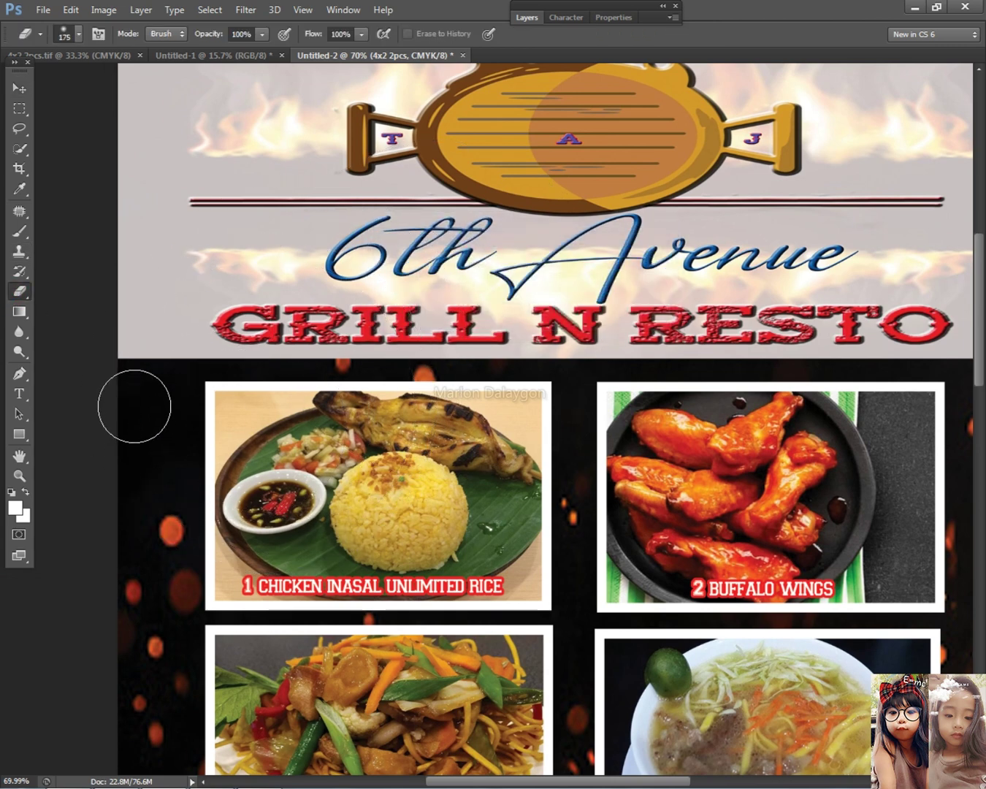
mouse_move(109, 378)
left_mouse_down()
mouse_move(735, 380)
mouse_move(738, 372)
left_mouse_up()
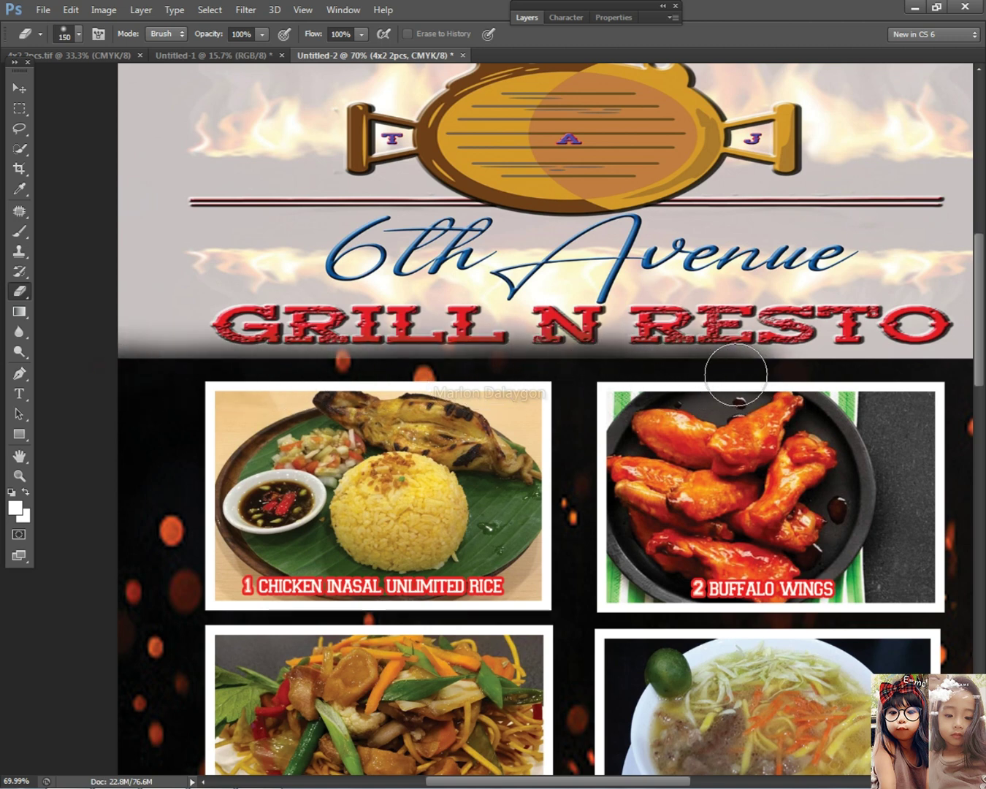
scroll(735, 374, "down", 2)
key("ctrl+z")
scroll(735, 373, "down", 4)
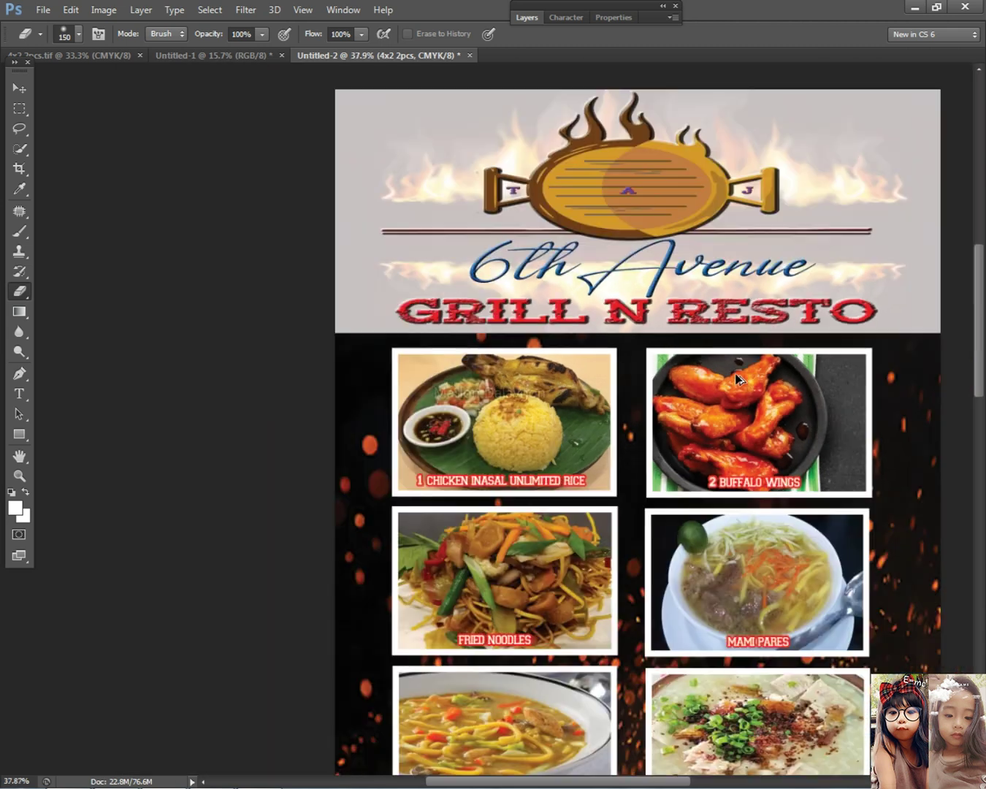
Step: Try fading the lower-left corner and side of the logo header with a 400 px Eraser, and undo the strokes
scroll(735, 373, "up", 1)
scroll(635, 275, "up", 1)
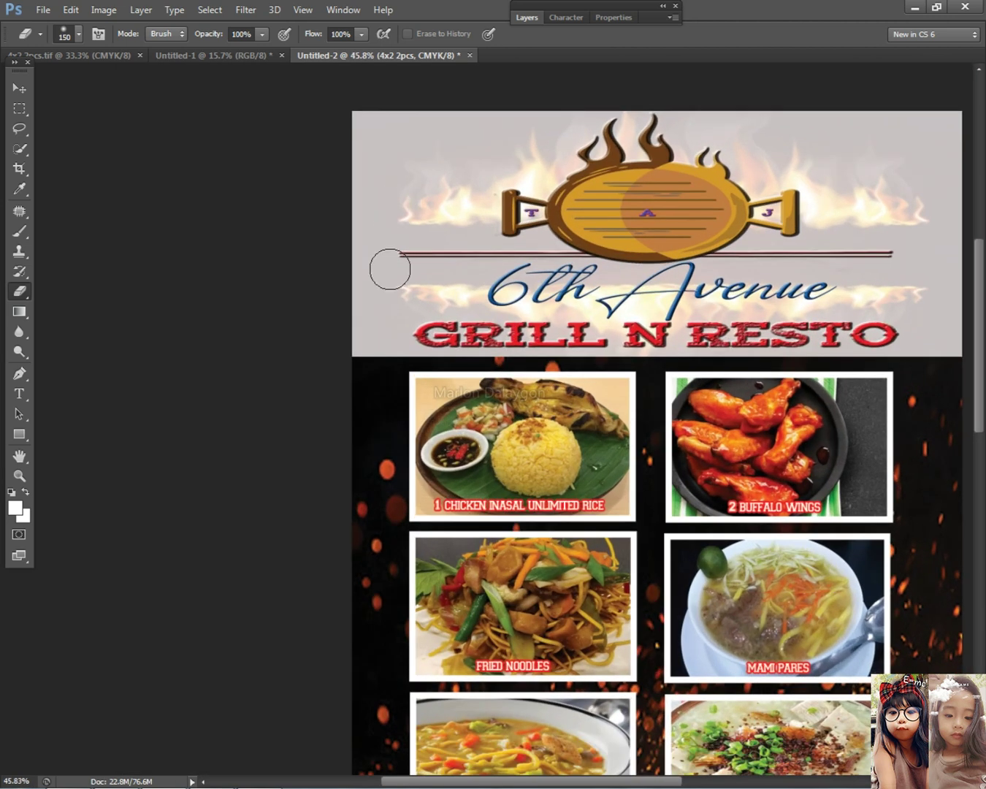
key("bracketright")
key("bracketright")
key("bracketright")
key("bracketright")
key("bracketright")
mouse_move(345, 365)
left_mouse_down()
mouse_move(324, 336)
mouse_move(318, 293)
left_mouse_up()
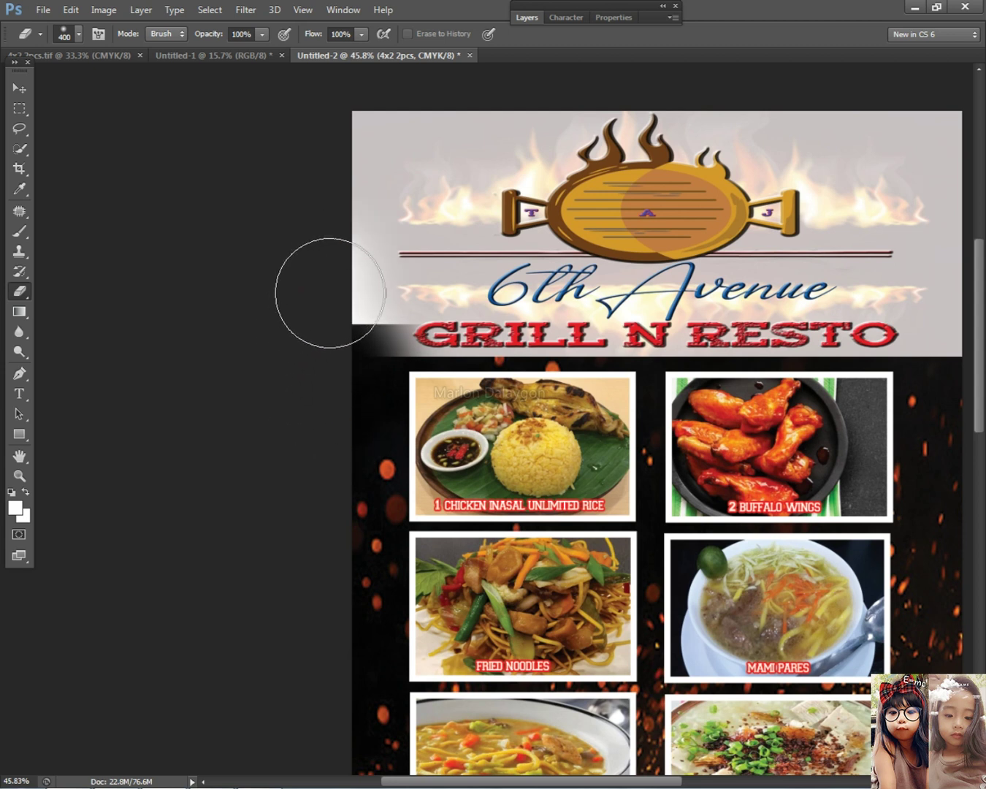
key("ctrl+alt+z")
key("ctrl+alt+z")
key("ctrl+alt+z")
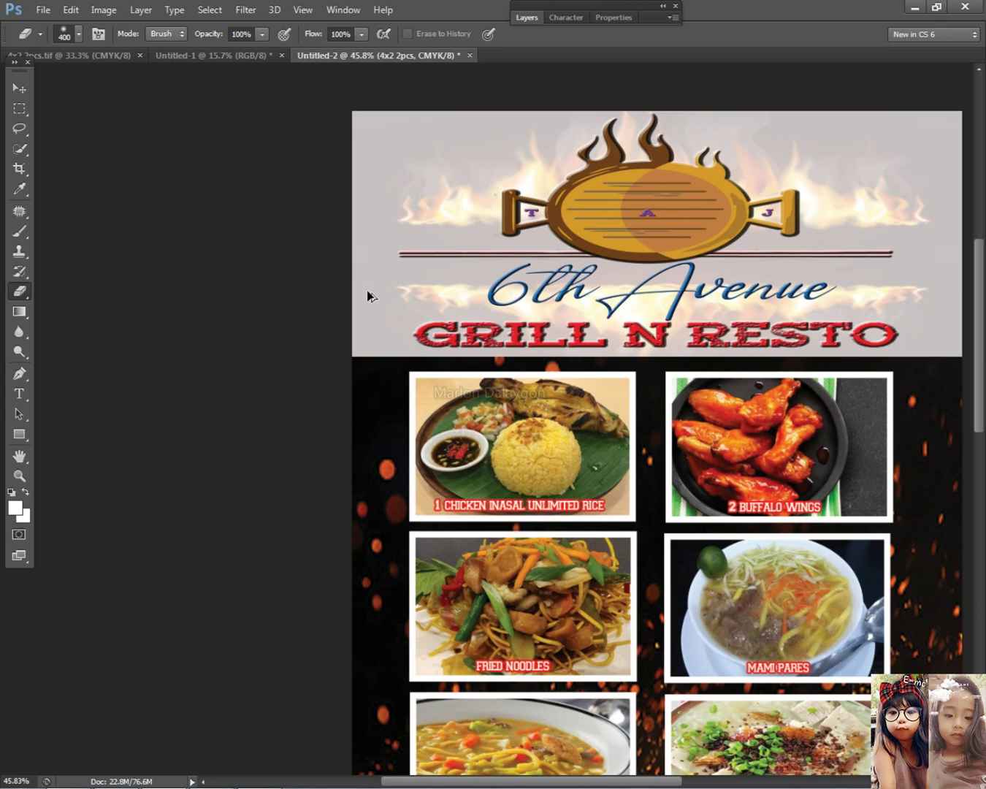
Step: Try moving the ember background up behind the logo header, and undo the move
scroll(366, 289, "down", 4)
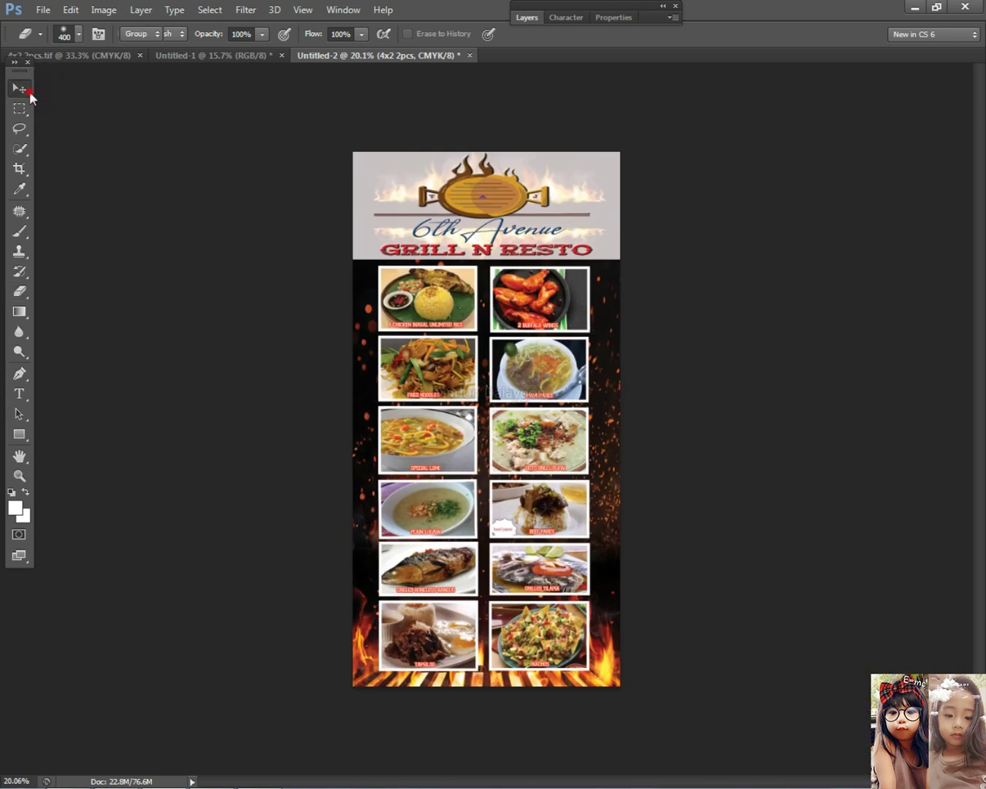
left_click(19, 88)
key("ctrl+0")
right_click(569, 193)
left_click(581, 202)
scroll(606, 247, "down", 1)
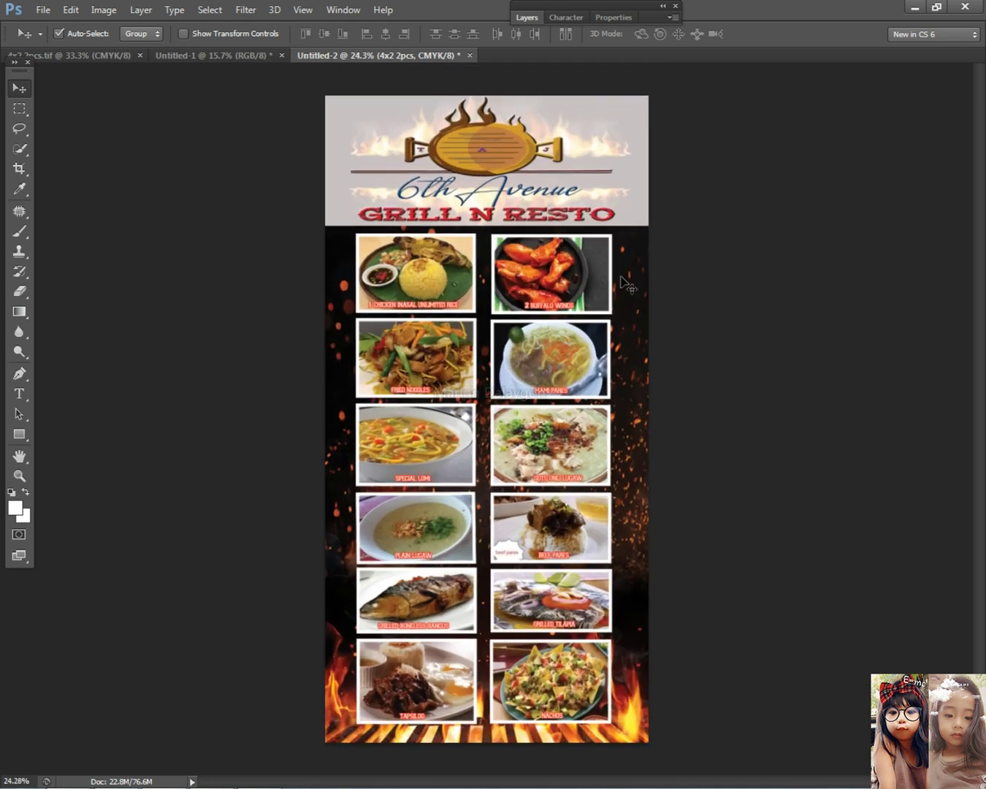
right_click(633, 276)
left_click(636, 290)
left_click_drag(636, 290, 627, 139)
key("ctrl+z")
scroll(472, 198, "up", 2)
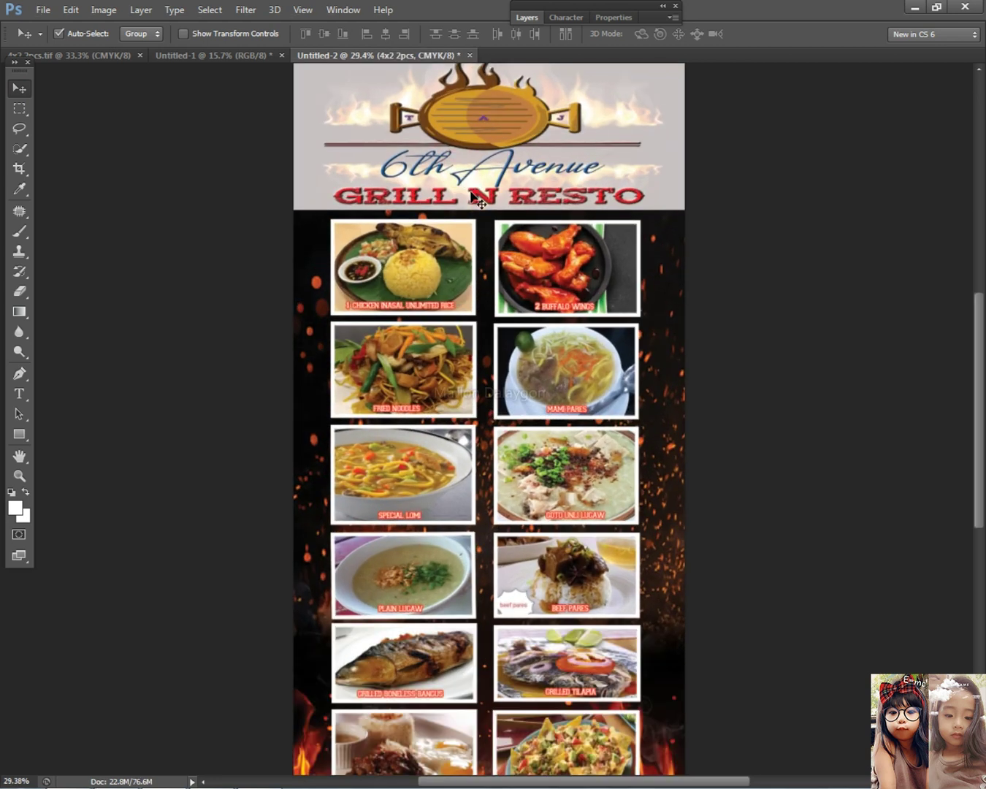
Step: Try brightening the 4x2 2pcs header layer by lowering the white input point in Levels
key("ctrl+l")
left_click_drag(761, 336, 722, 343)
key("Return")
key("v")
scroll(754, 319, "down", 5)
scroll(755, 319, "up", 3)
scroll(754, 319, "up", 2)
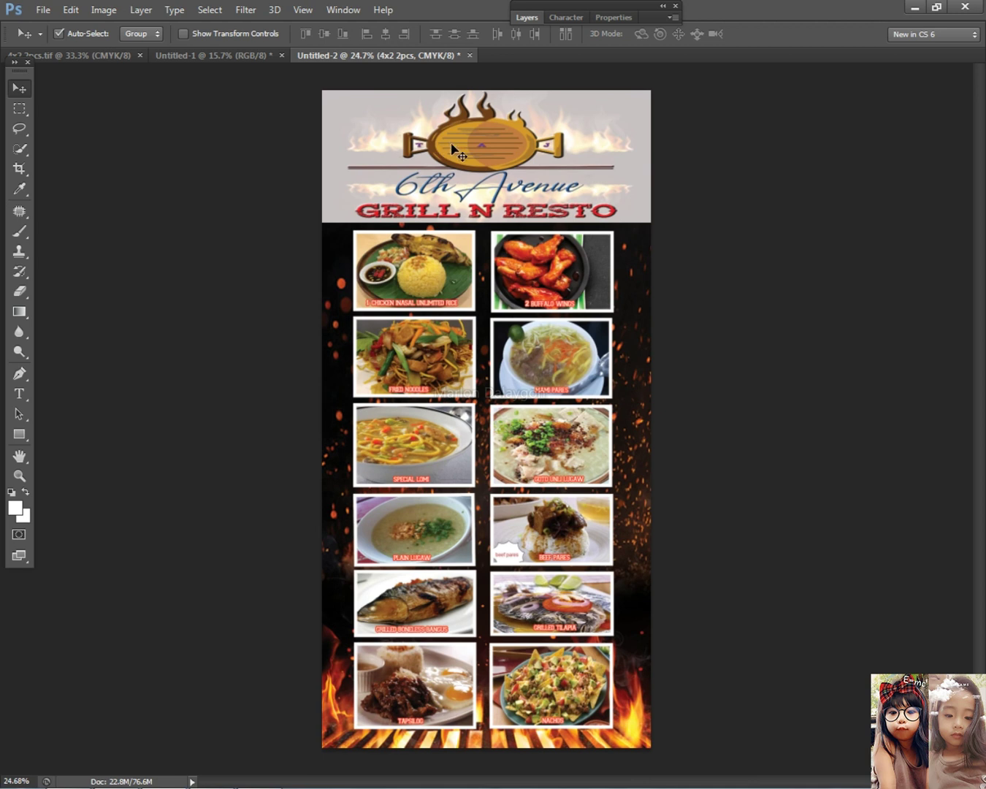
Step: Remove the grey backdrop of the logo header with the Magic Eraser at tolerance 32
right_click(25, 290)
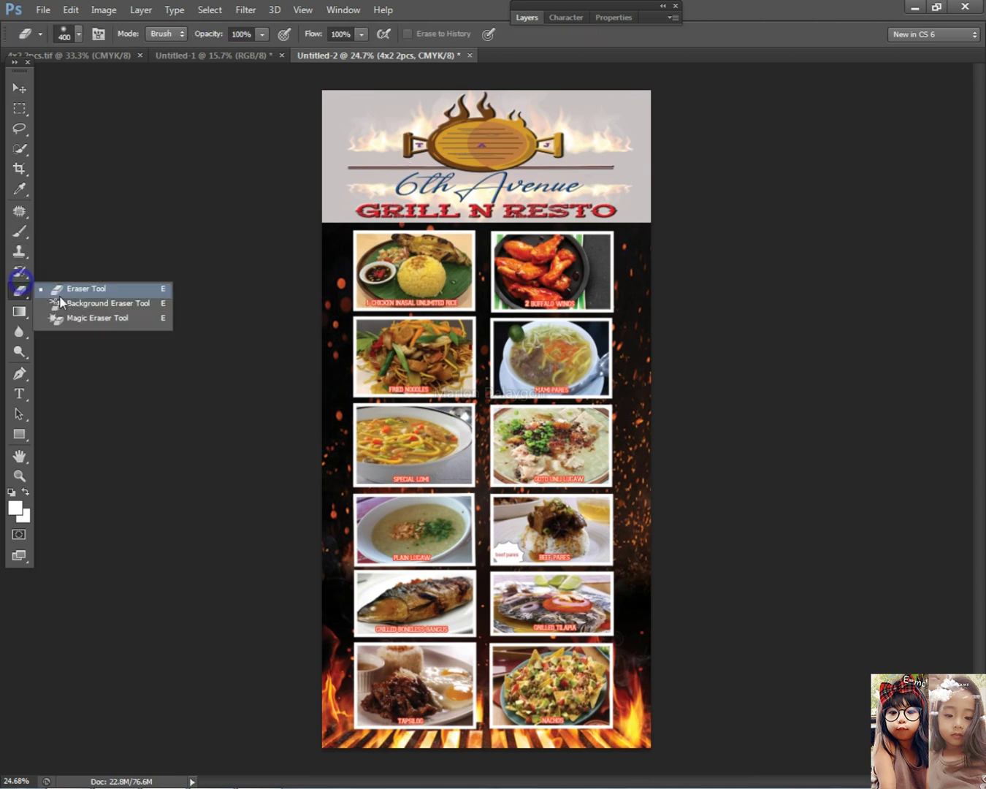
left_click(102, 319)
left_click(356, 187)
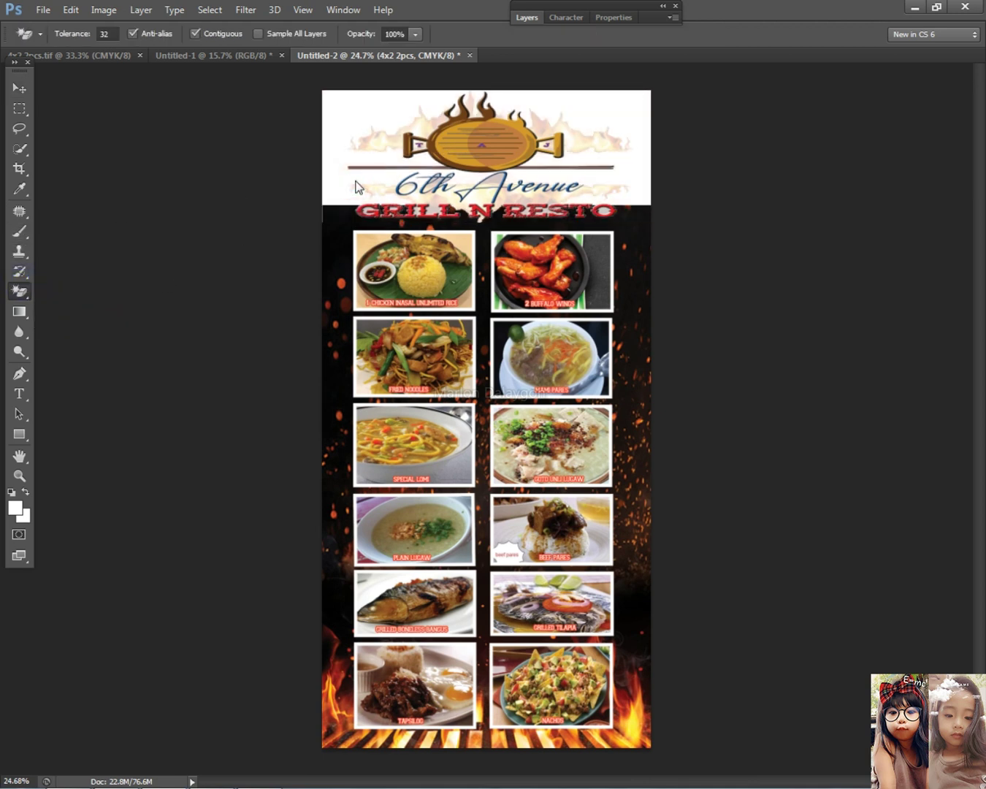
Step: Stretch the Layer 3 ember background upward to 128.56% height so it fills the area behind the logo
left_click(19, 89)
right_click(606, 247)
left_click(640, 250)
key("ctrl+t")
left_click_drag(521, 203, 532, 79)
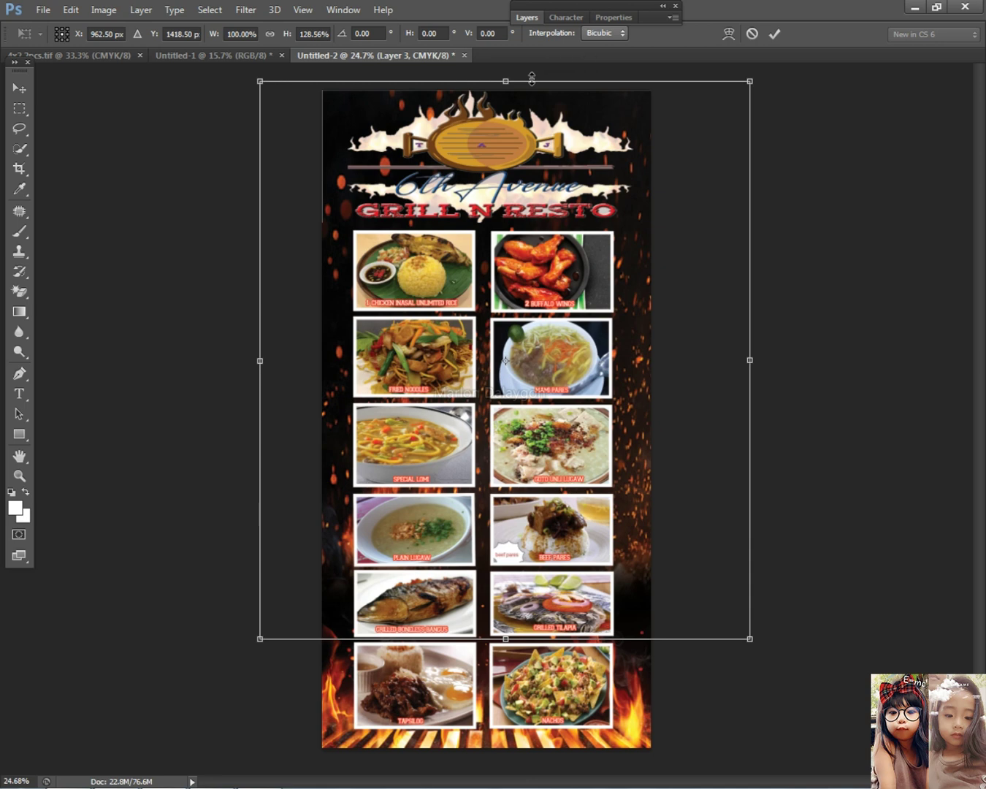
key("Return")
scroll(484, 128, "up", 4)
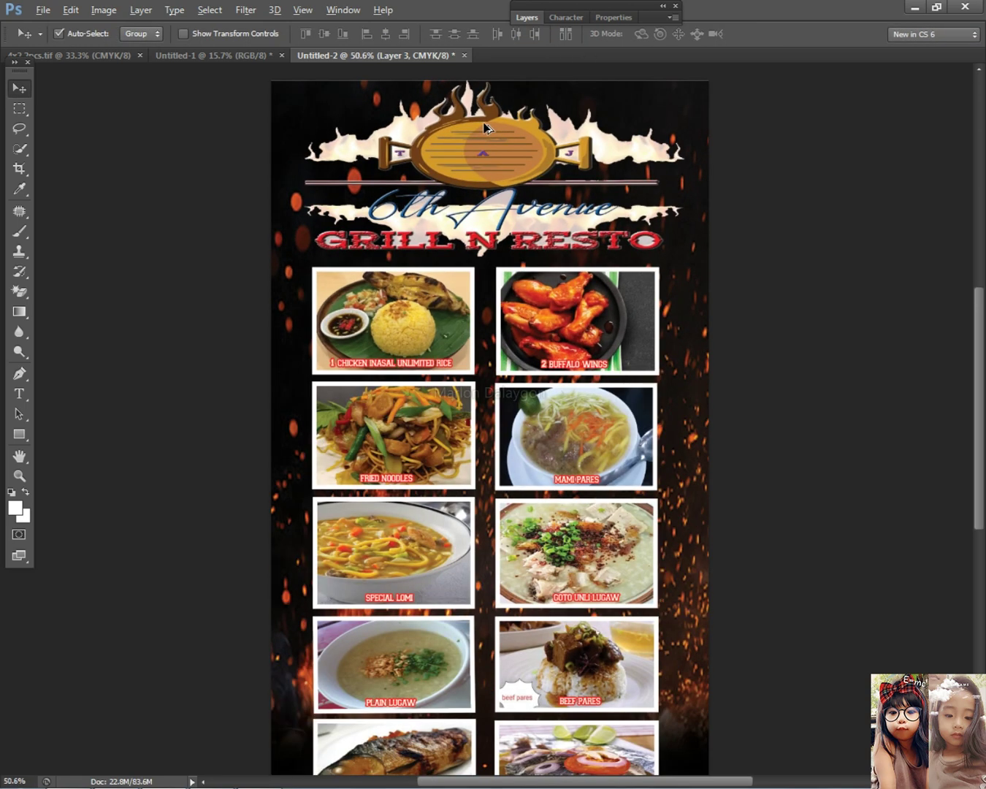
scroll(533, 92, "down", 2)
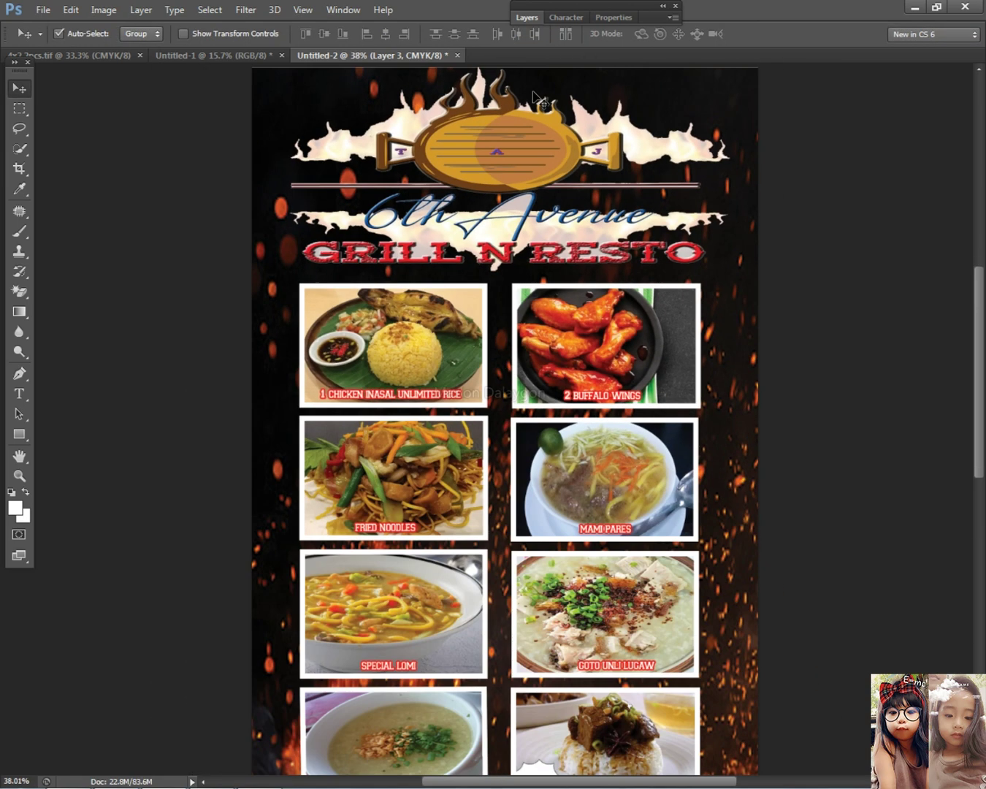
Step: Undo the Layer 3 stretch and the Magic Eraser removal of the header's grey backdrop
left_click(529, 18)
right_click(444, 173)
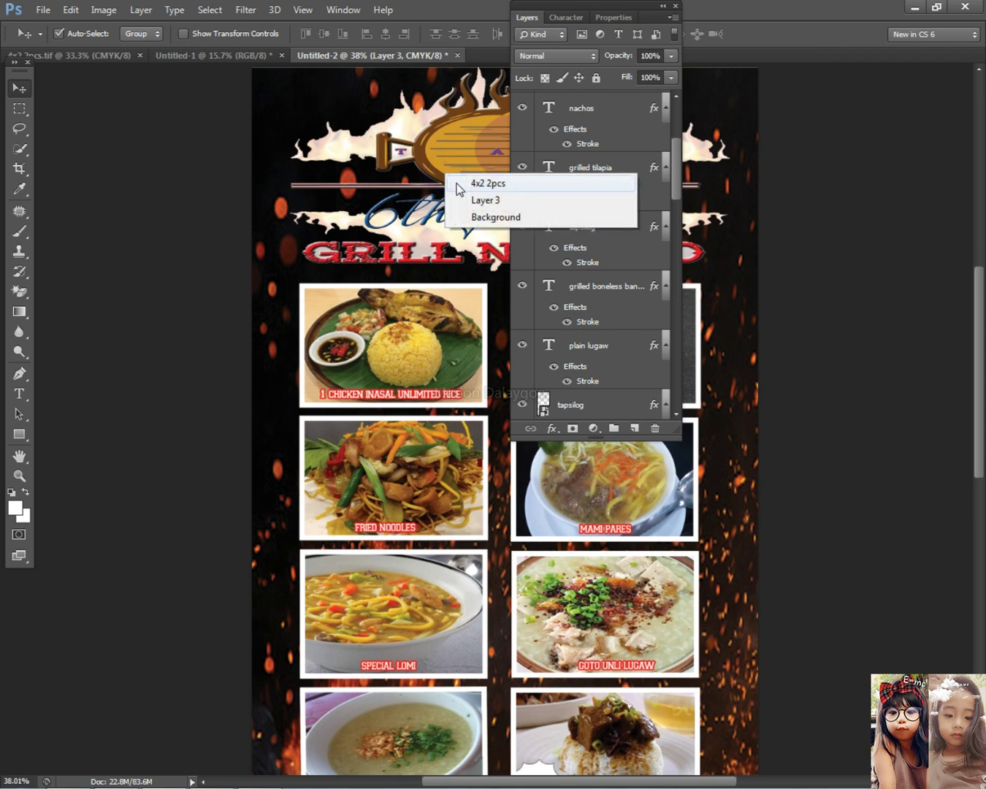
double_click(541, 18)
key("ctrl+alt+z")
key("ctrl+alt+z")
key("ctrl+alt+z")
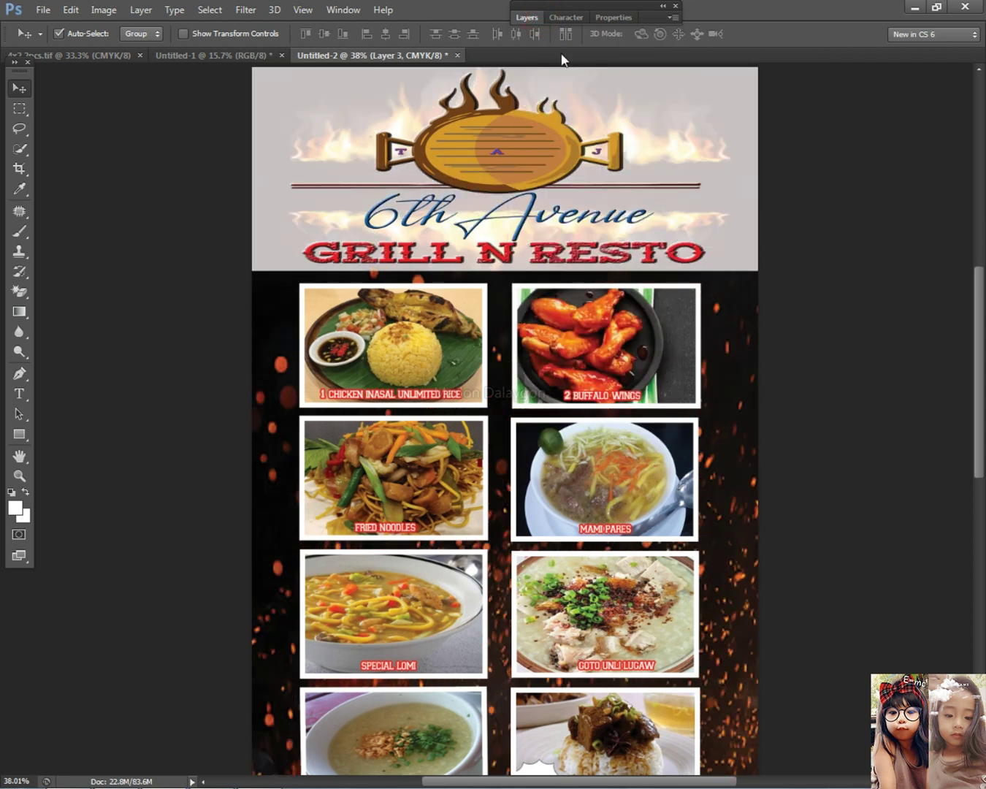
Step: Brighten the 4x2 2pcs header layer with Levels, setting the white input level to 197
key("ctrl+l")
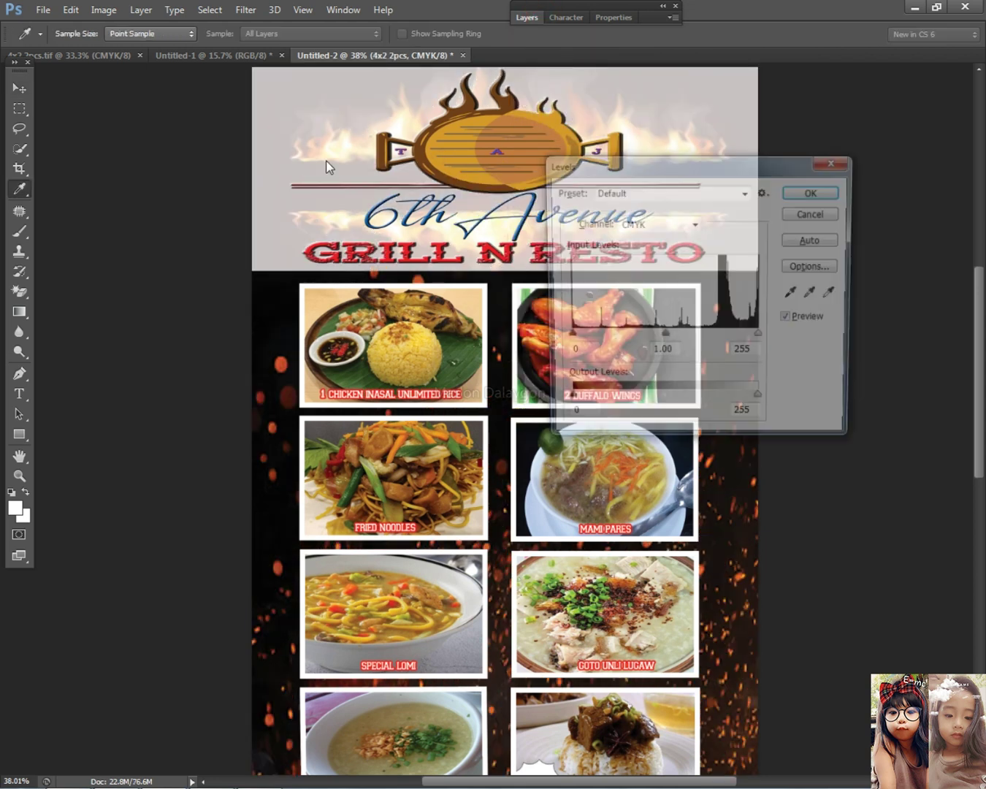
left_click_drag(758, 338, 718, 344)
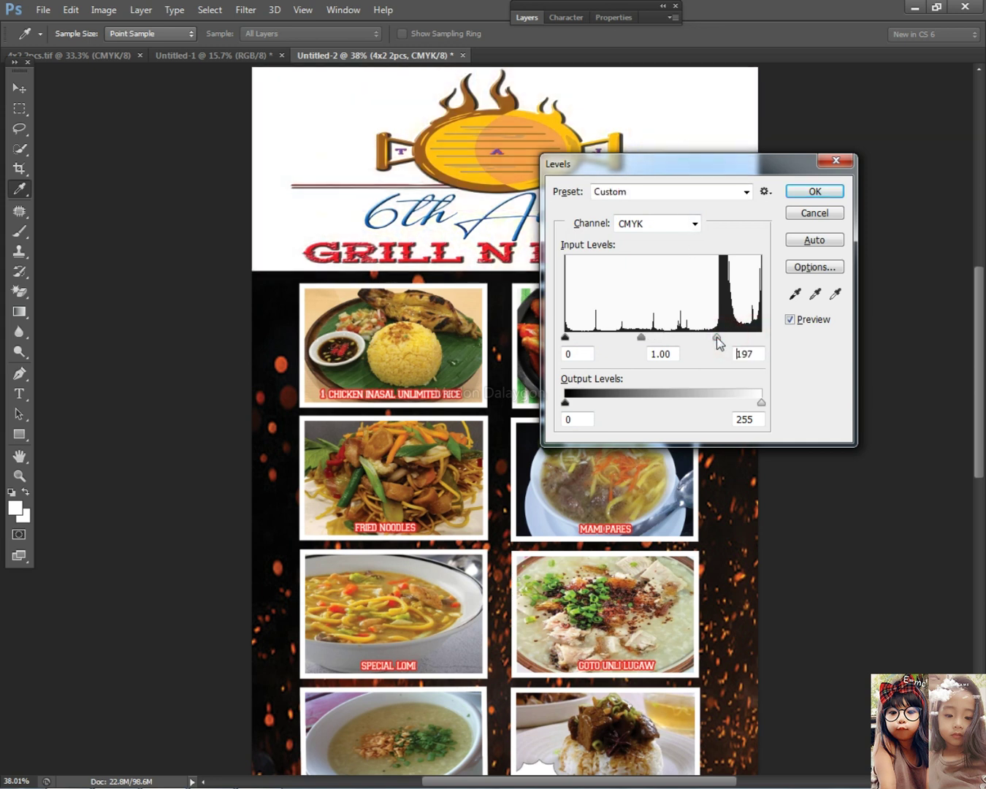
left_click(810, 192)
key("v")
key("ctrl+0")
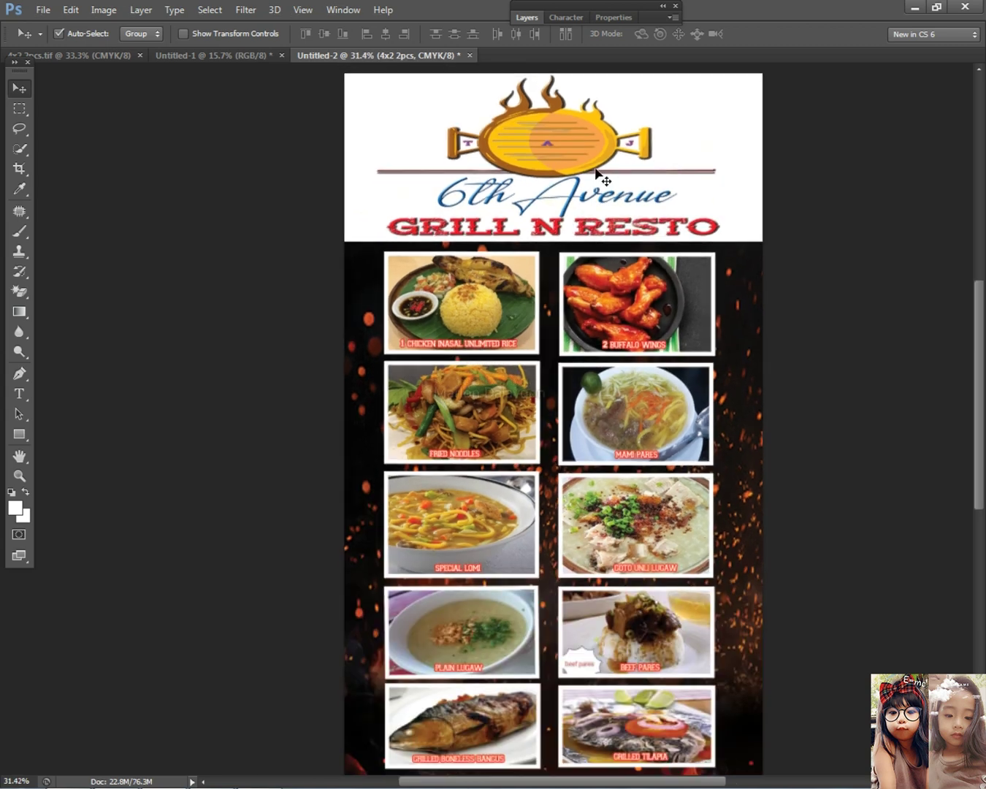
Step: Erase the white backdrop around the header logo with the Magic Eraser at tolerance 32
right_click(32, 290)
left_click(80, 315)
left_click(391, 114)
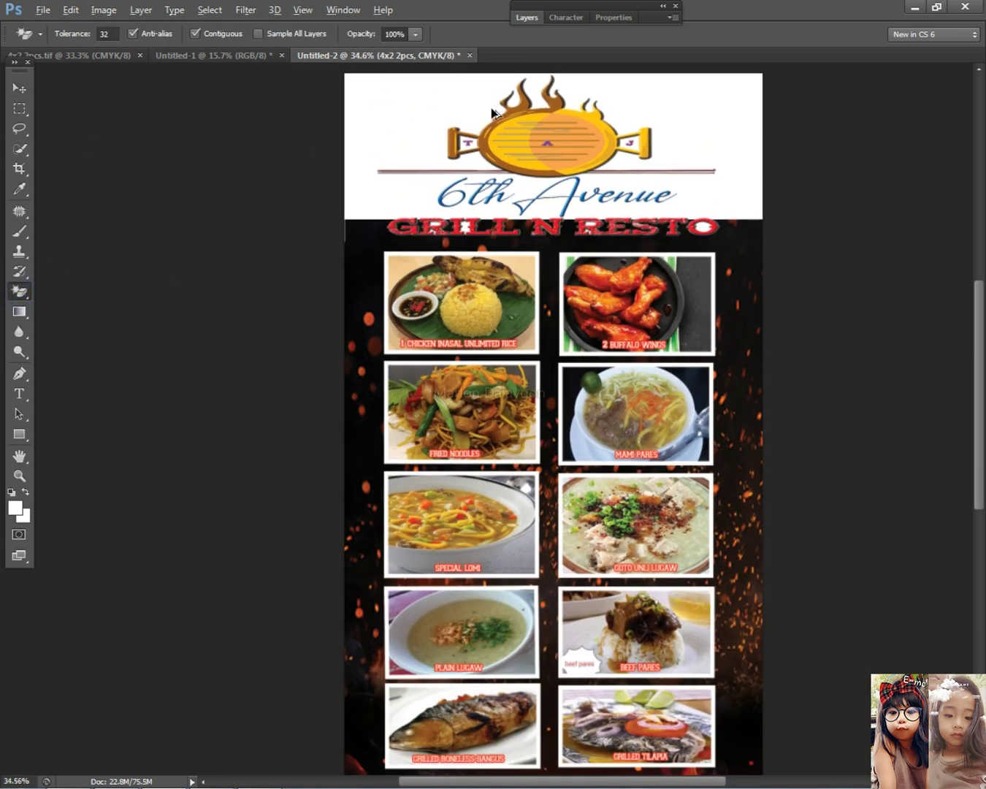
scroll(491, 112, "up", 3)
key("v")
scroll(643, 345, "down", 2)
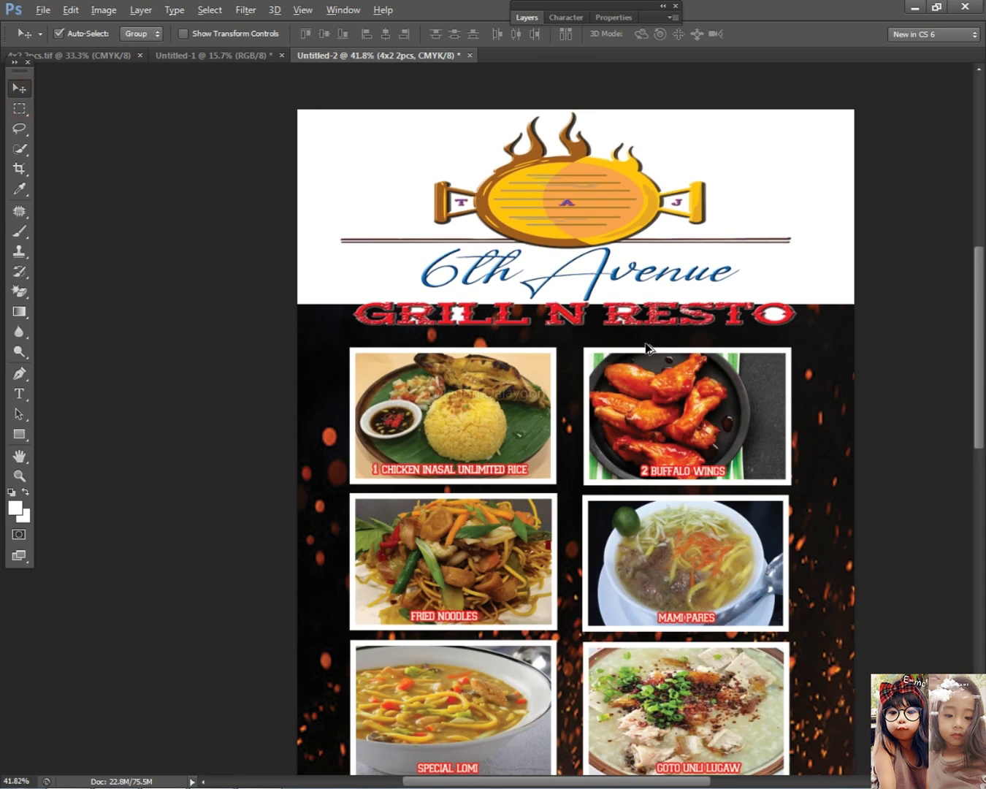
scroll(571, 359, "up", 1)
left_click(403, 323)
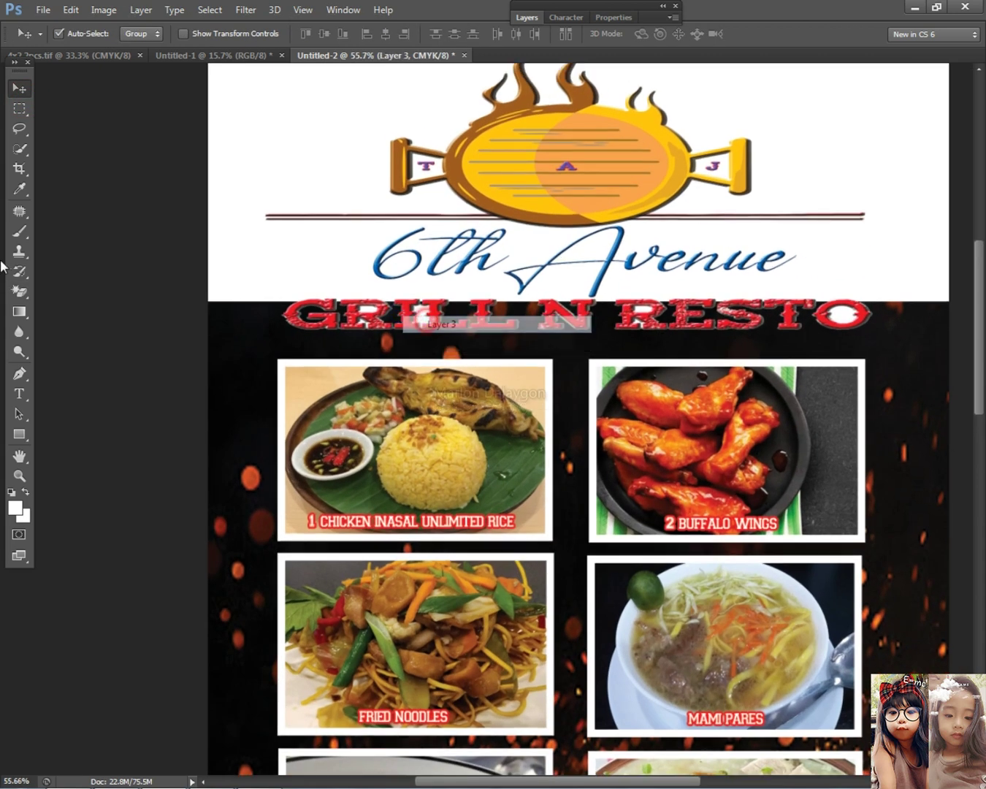
key("e")
scroll(402, 324, "up", 1)
scroll(402, 324, "up", 3)
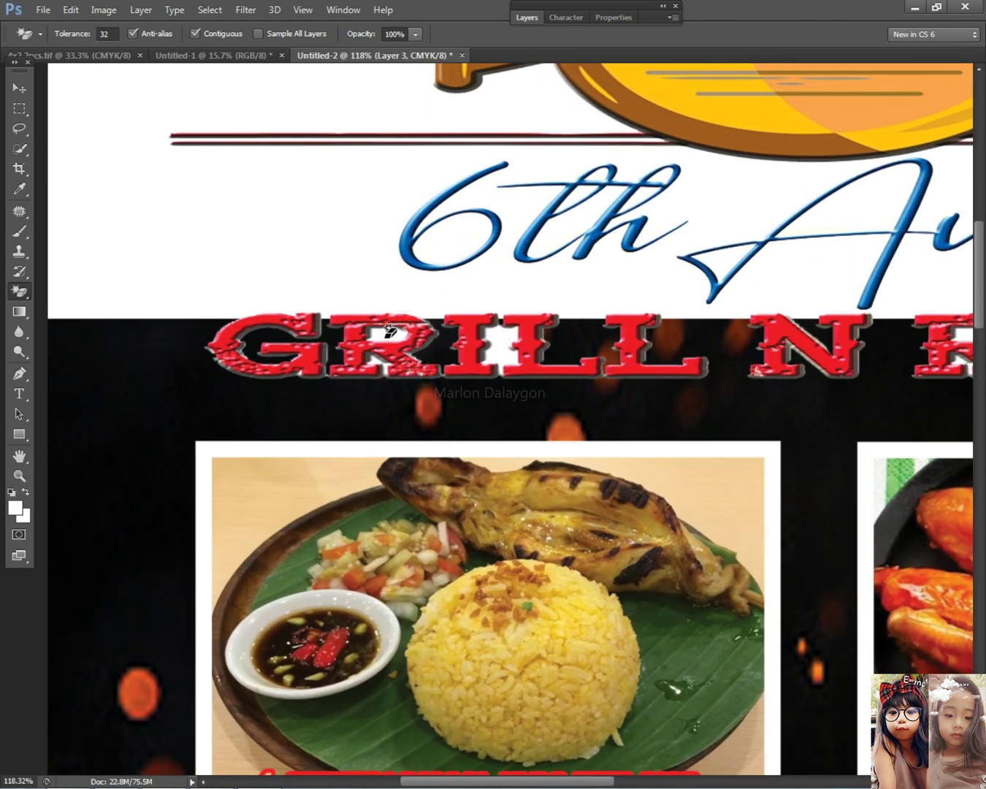
left_click(399, 330)
key("ctrl+alt+z")
key("ctrl+alt+z")
Step: Erase the white patches inside the letter R of GRILL on the 4x2 2pcs header layer with the Magic Eraser at tolerance 32
left_click(20, 103)
left_click(20, 90)
right_click(393, 356)
left_click(407, 365)
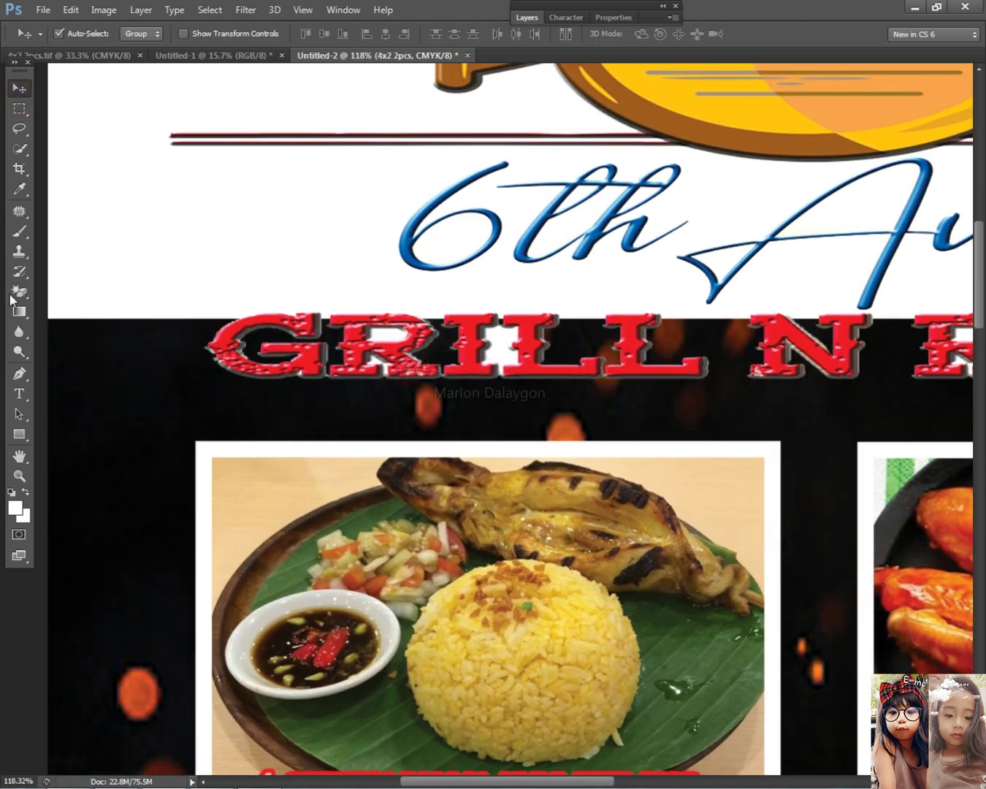
key("g")
key("e")
scroll(475, 359, "up", 1)
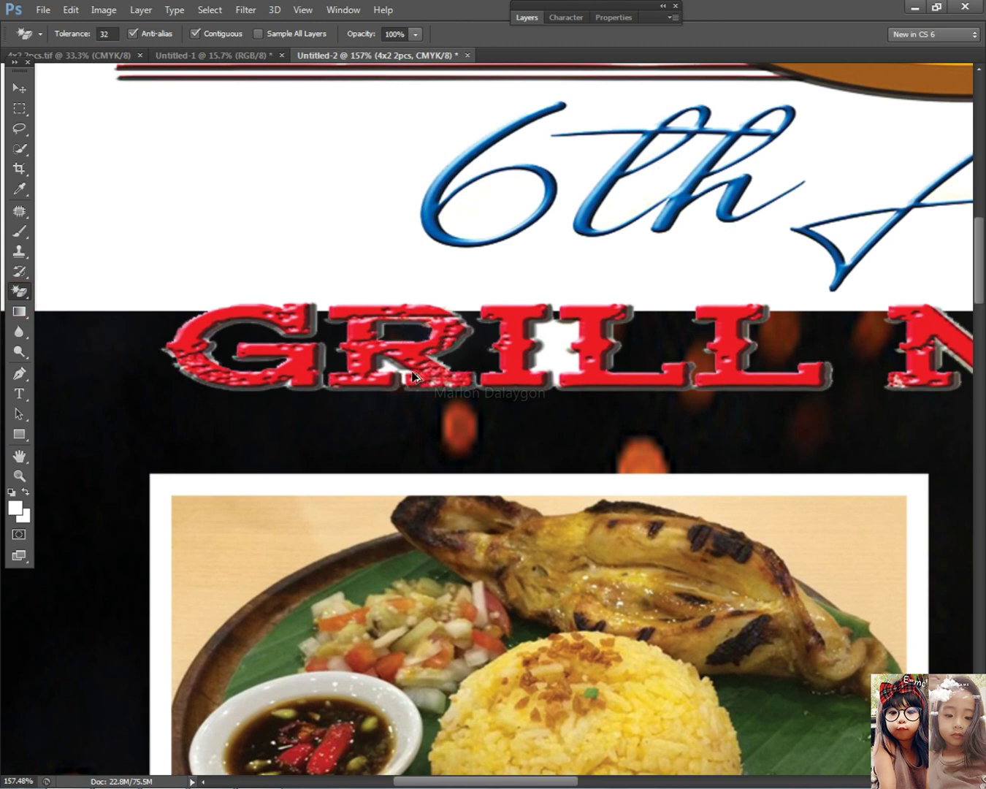
scroll(418, 379, "up", 1)
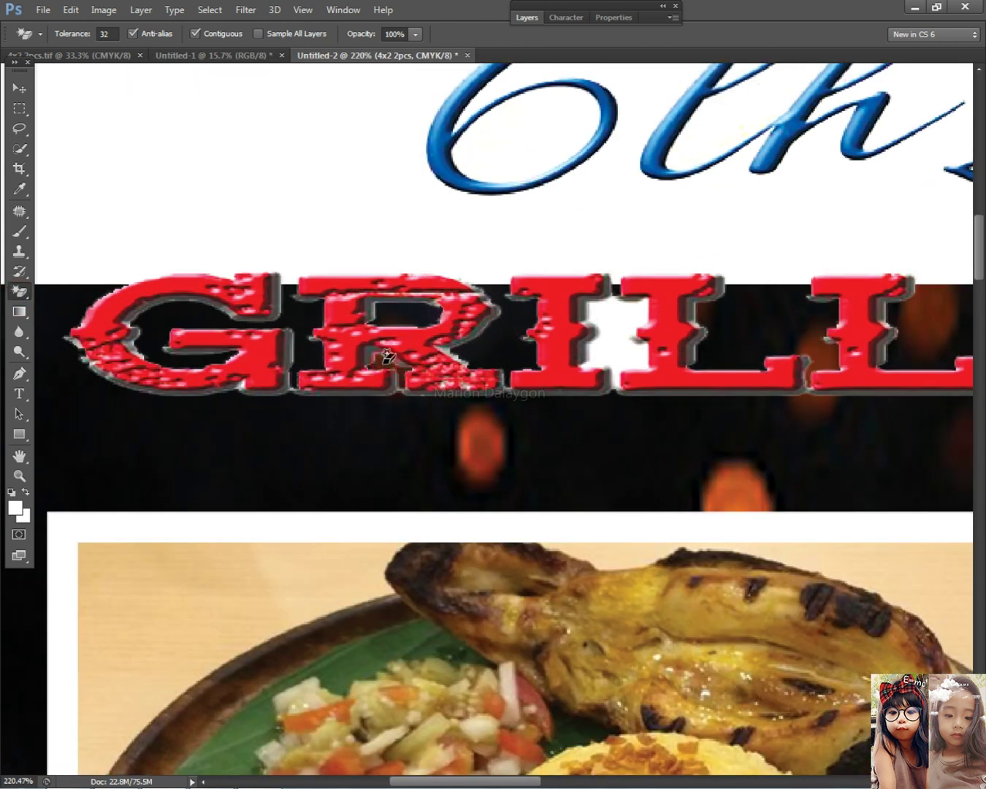
Step: Erase the remaining white patches inside and between the letters of GRILL N RESTO with the Magic Eraser
scroll(628, 325, "down", 3)
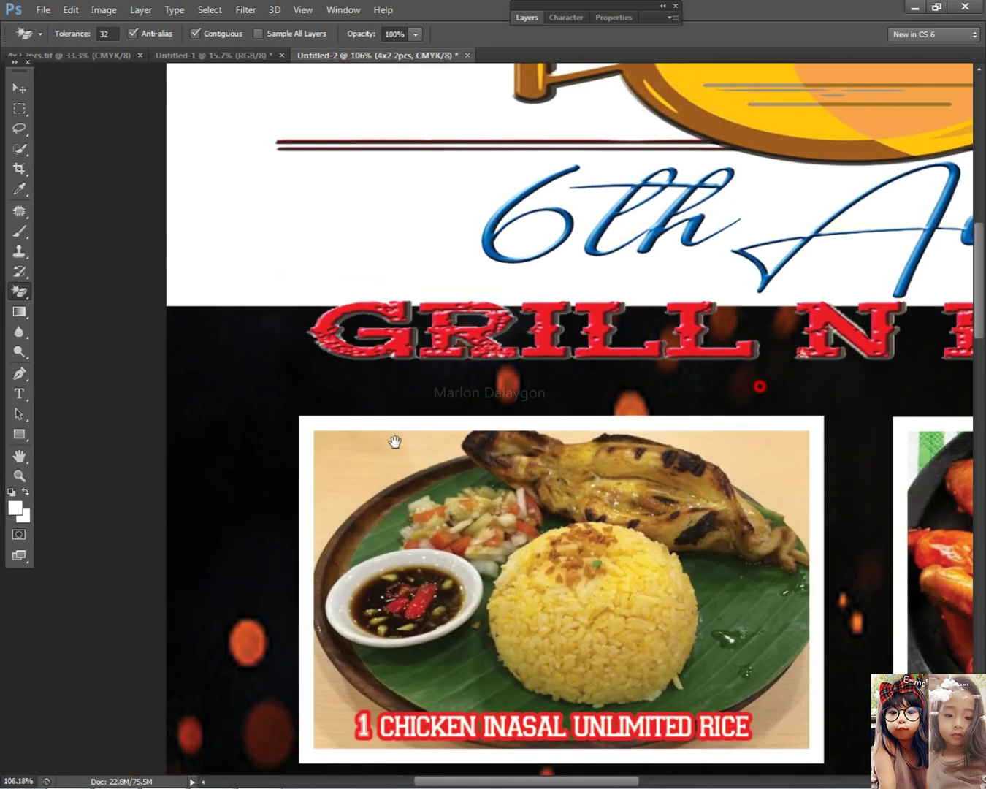
scroll(712, 384, "up", 2)
scroll(716, 387, "up", 1)
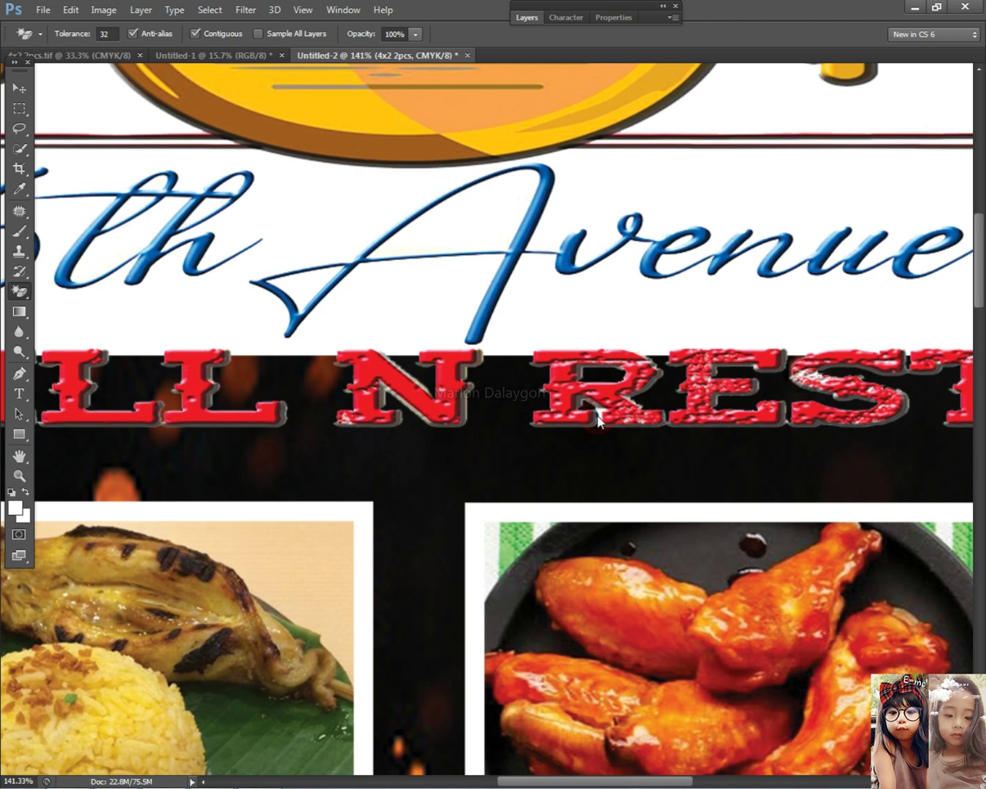
scroll(601, 424, "up", 2)
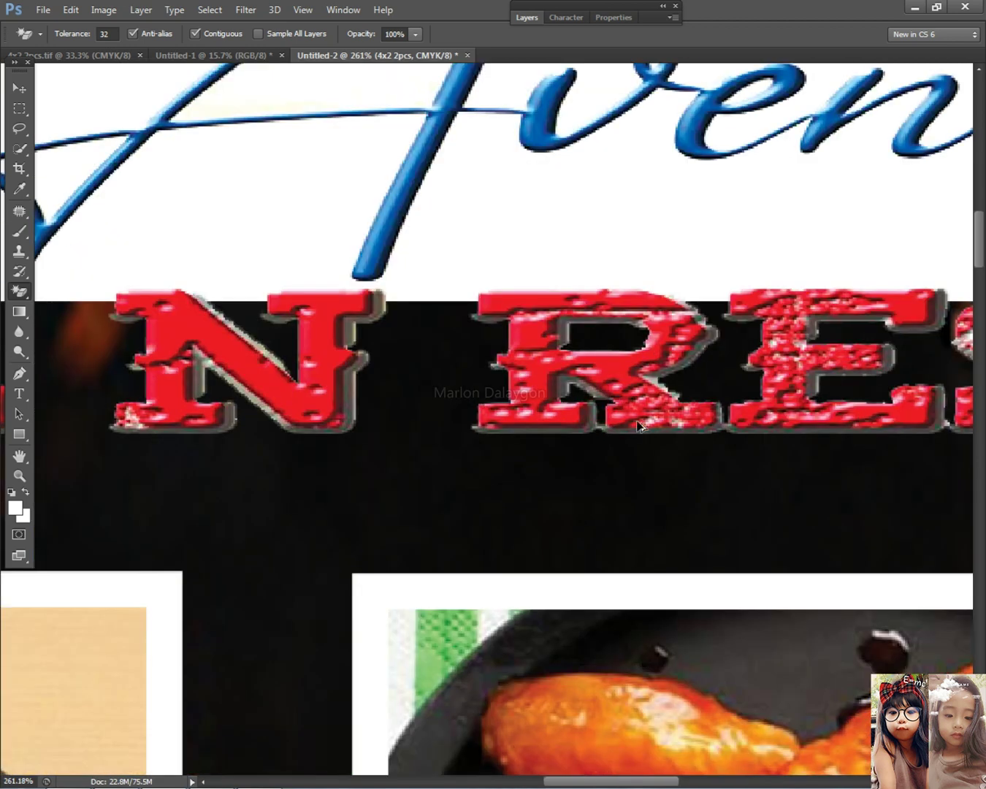
scroll(640, 415, "down", 2)
left_click_drag(742, 469, 404, 465)
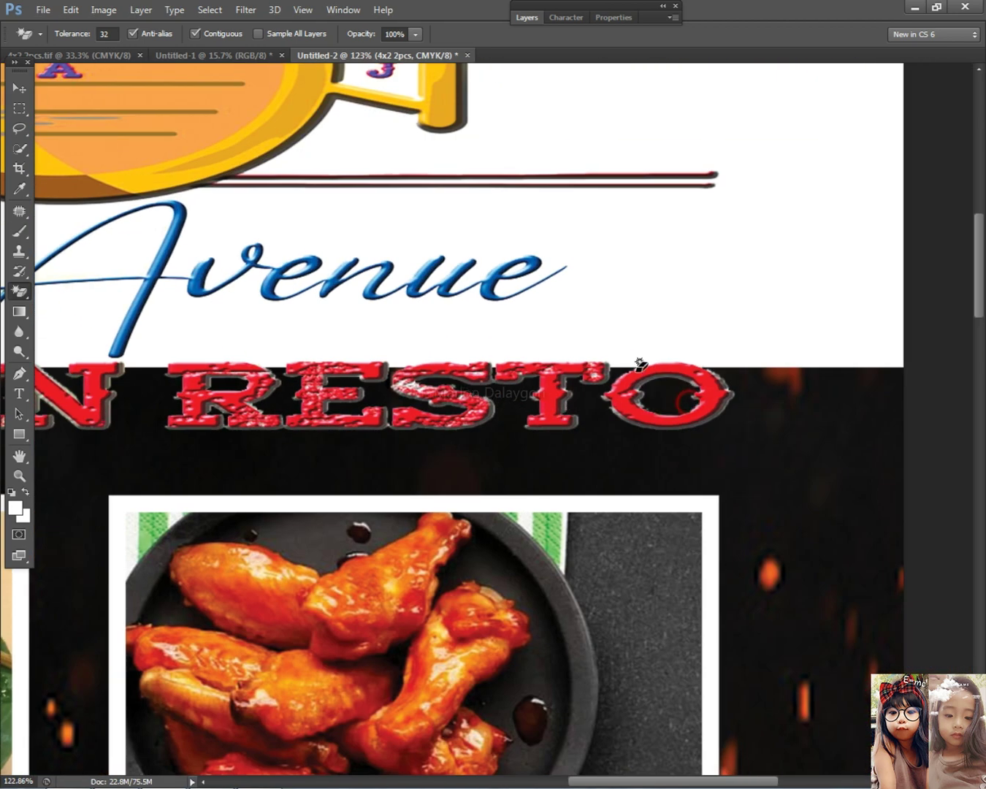
scroll(638, 363, "down", 3)
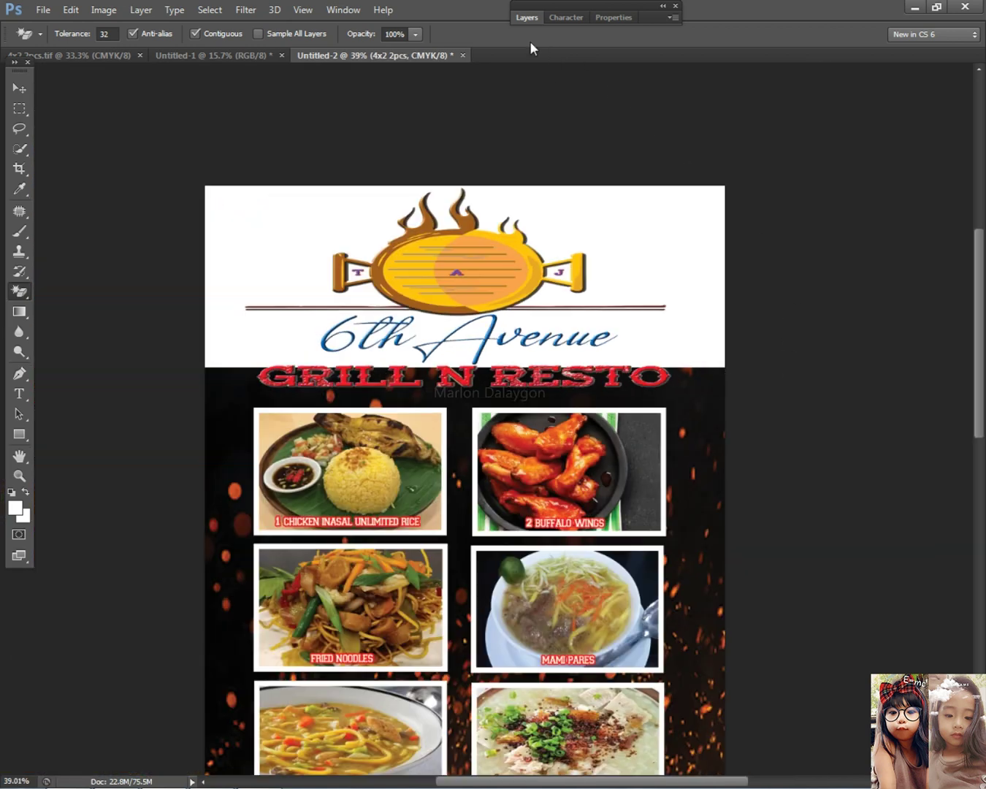
Step: Add an Outer Glow to the 4x2 2pcs layer with 75% opacity, 19% noise, 0% spread and 16 px size
left_click(529, 17)
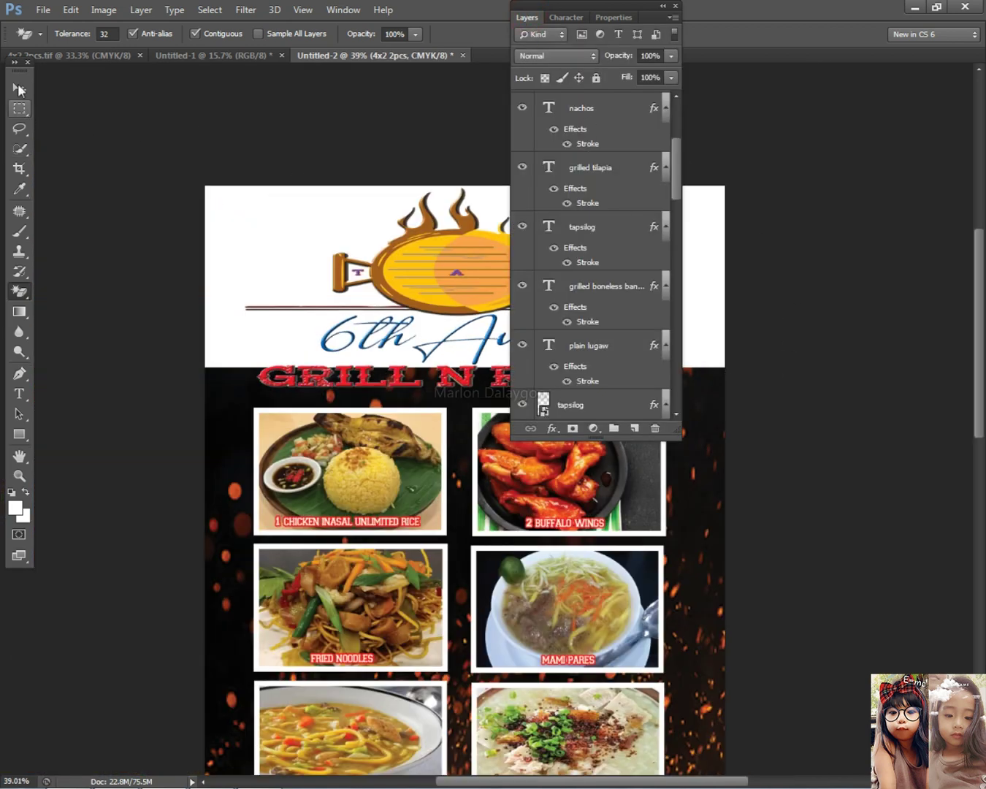
key("v")
right_click(451, 262)
left_click(478, 274)
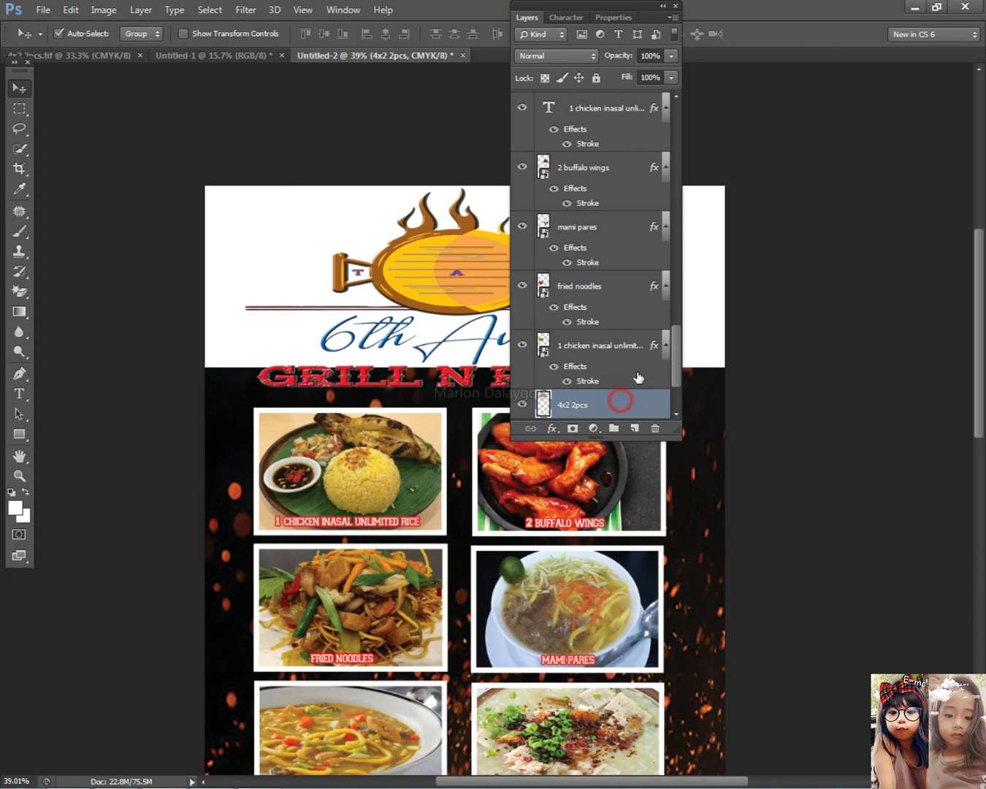
double_click(621, 400)
left_click(167, 576)
left_click_drag(398, 356, 670, 460)
mouse_move(613, 534)
left_mouse_down()
mouse_move(626, 534)
mouse_move(619, 547)
left_mouse_up()
left_click_drag(616, 614, 615, 634)
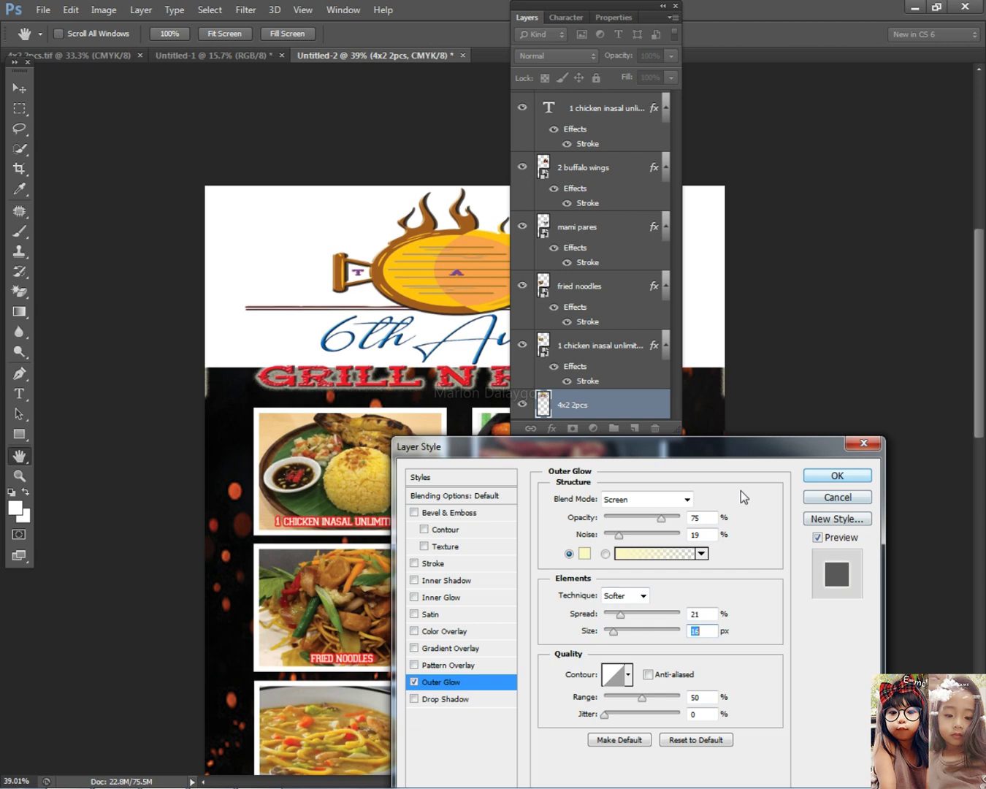
left_click_drag(620, 613, 598, 625)
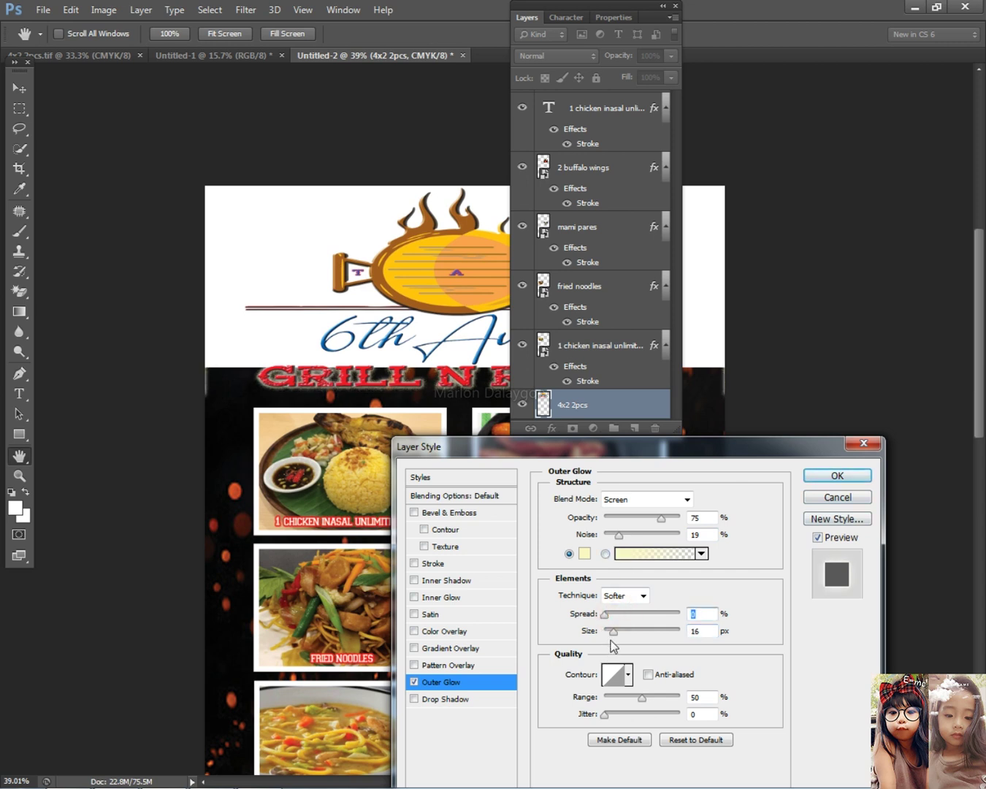
left_click(837, 474)
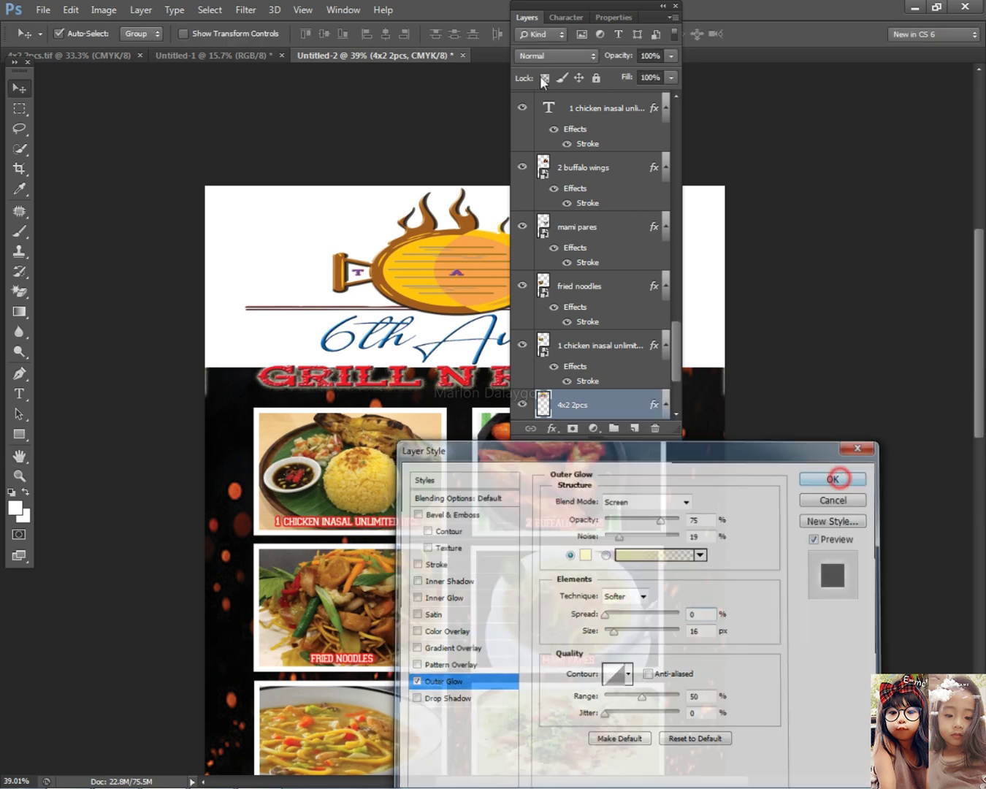
left_click(536, 23)
left_click(20, 108)
left_click_drag(73, 168, 221, 444)
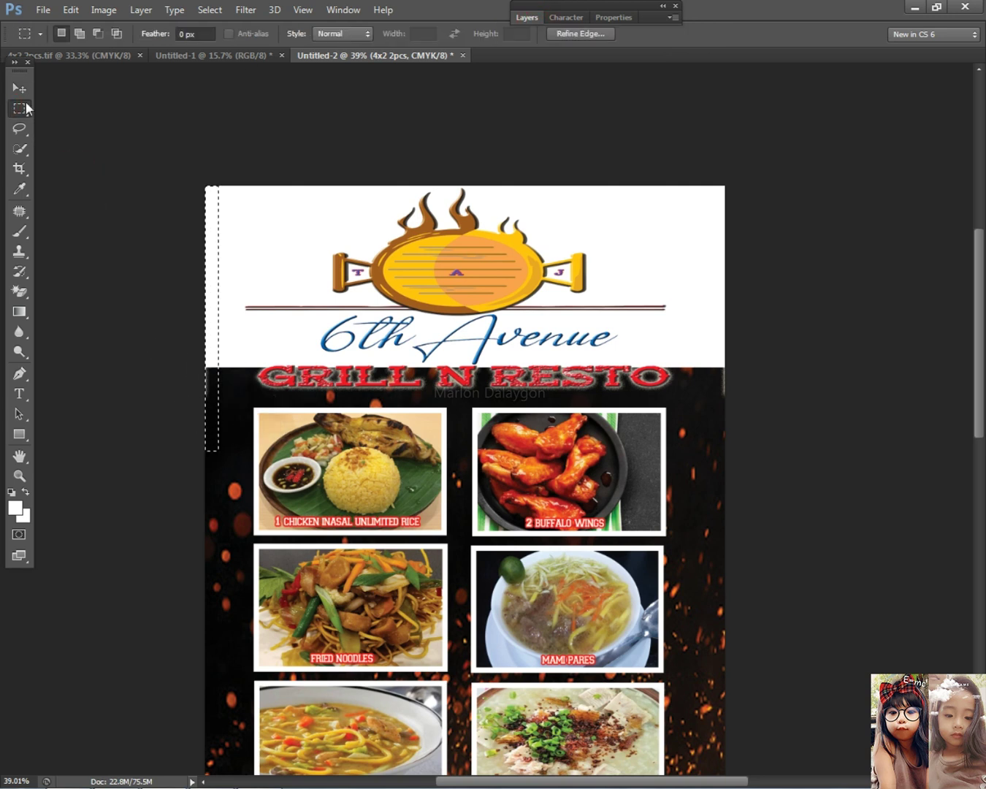
key("v")
right_click(500, 271)
left_click(517, 283)
right_click(459, 288)
left_click(472, 299)
key("e")
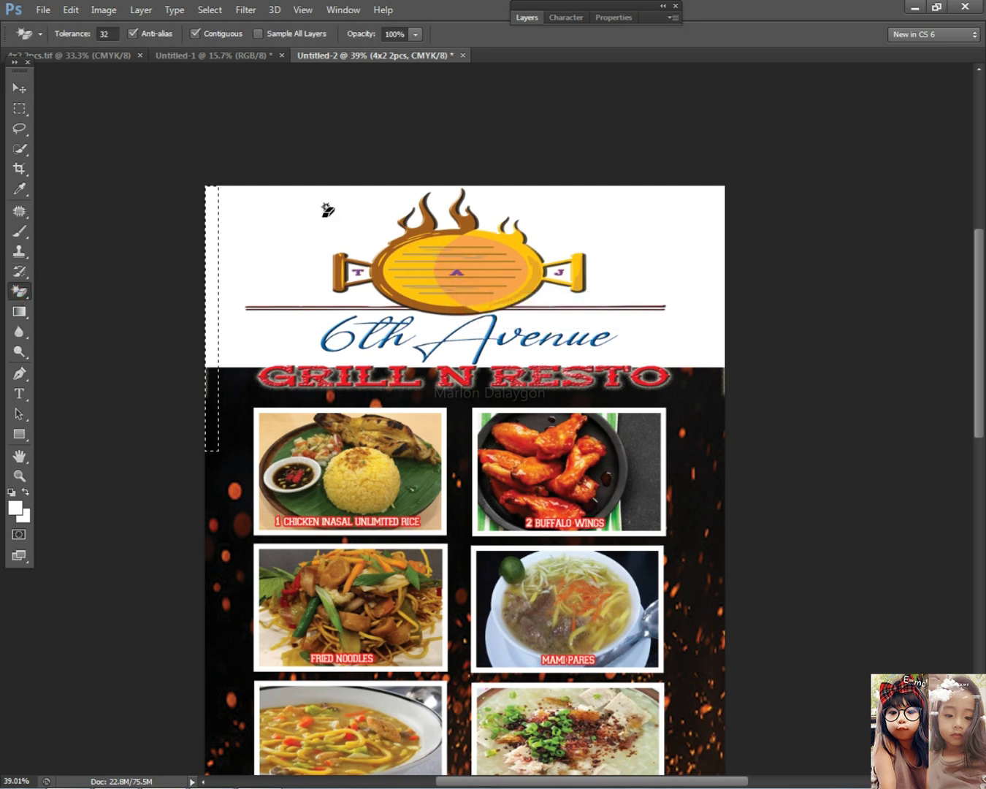
left_click(11, 88)
left_click(19, 107)
right_click(472, 246)
left_click(487, 255)
Step: Widen the 4x2 2pcs header layer to about 102.48% so its glowing side edges extend further beyond the canvas
scroll(472, 275, "down", 3)
key("ctrl+t")
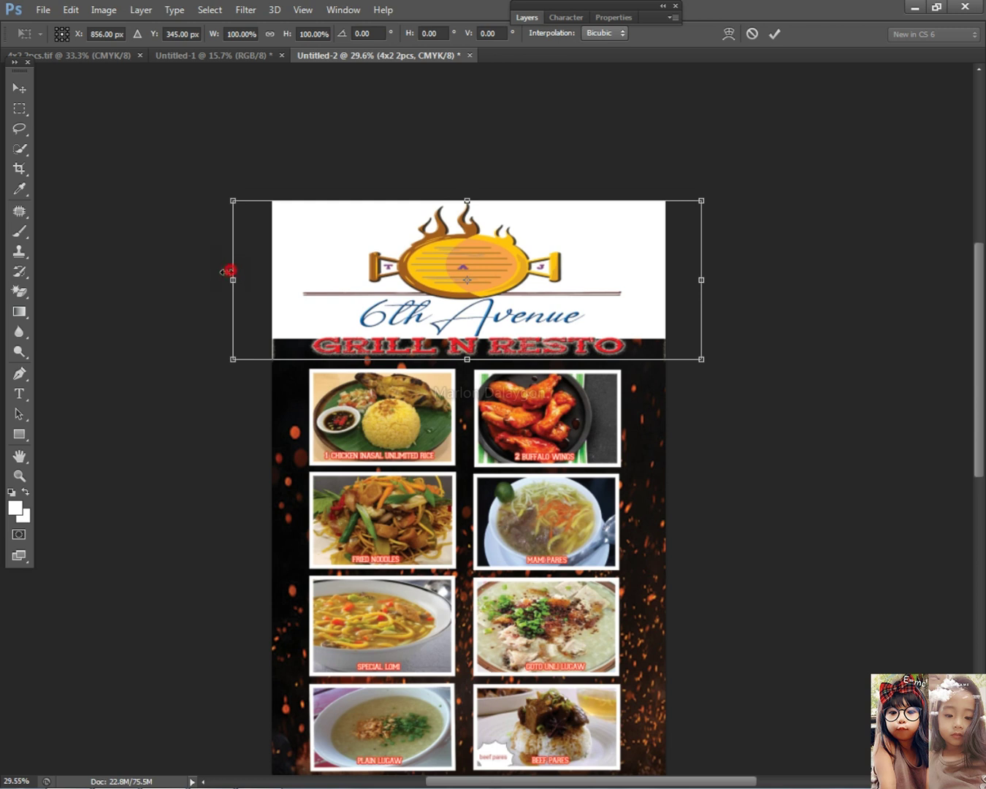
left_click_drag(229, 271, 226, 271)
left_click_drag(702, 280, 706, 280)
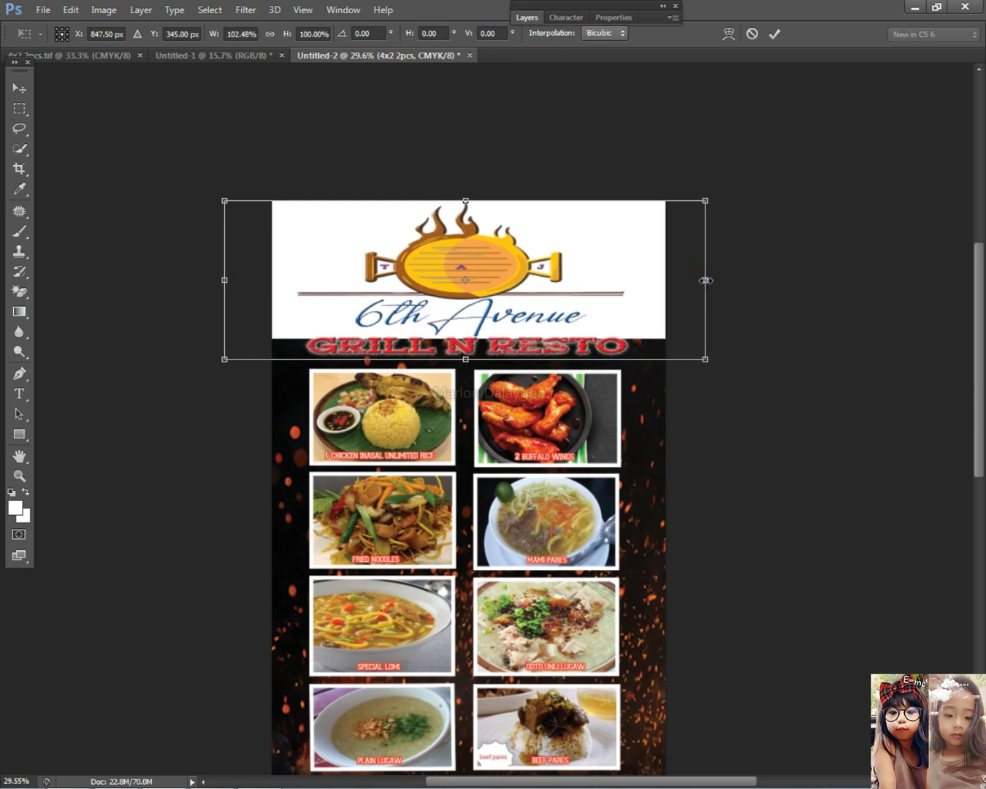
key("Return")
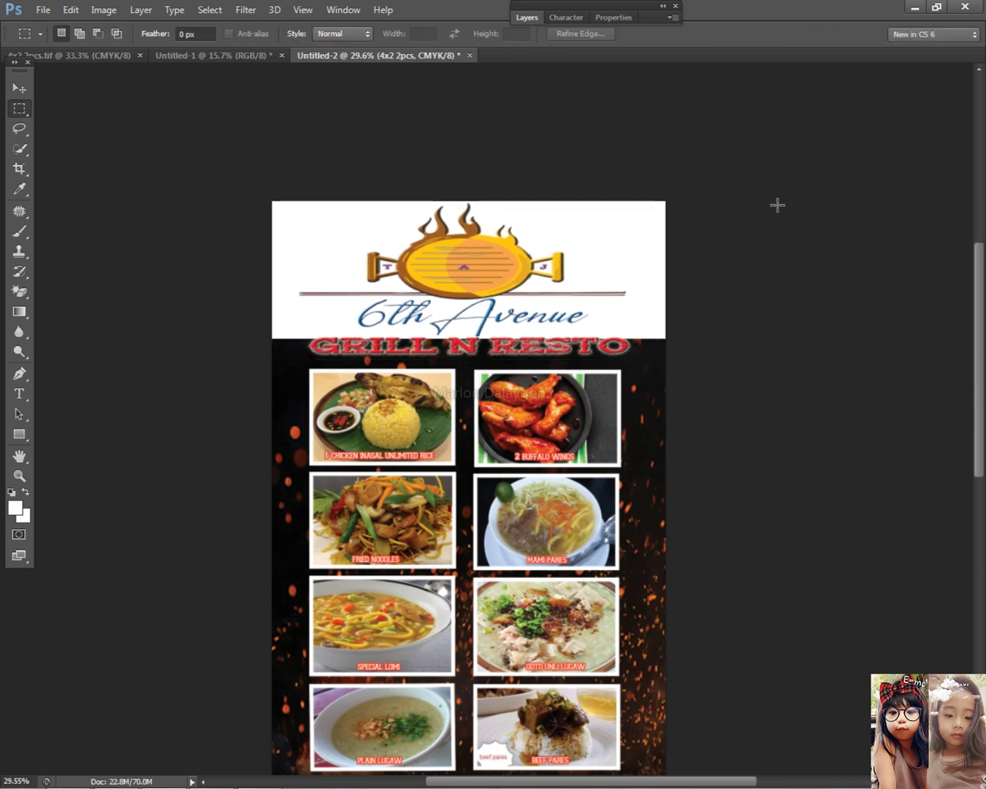
scroll(744, 220, "down", 3)
scroll(559, 167, "up", 2)
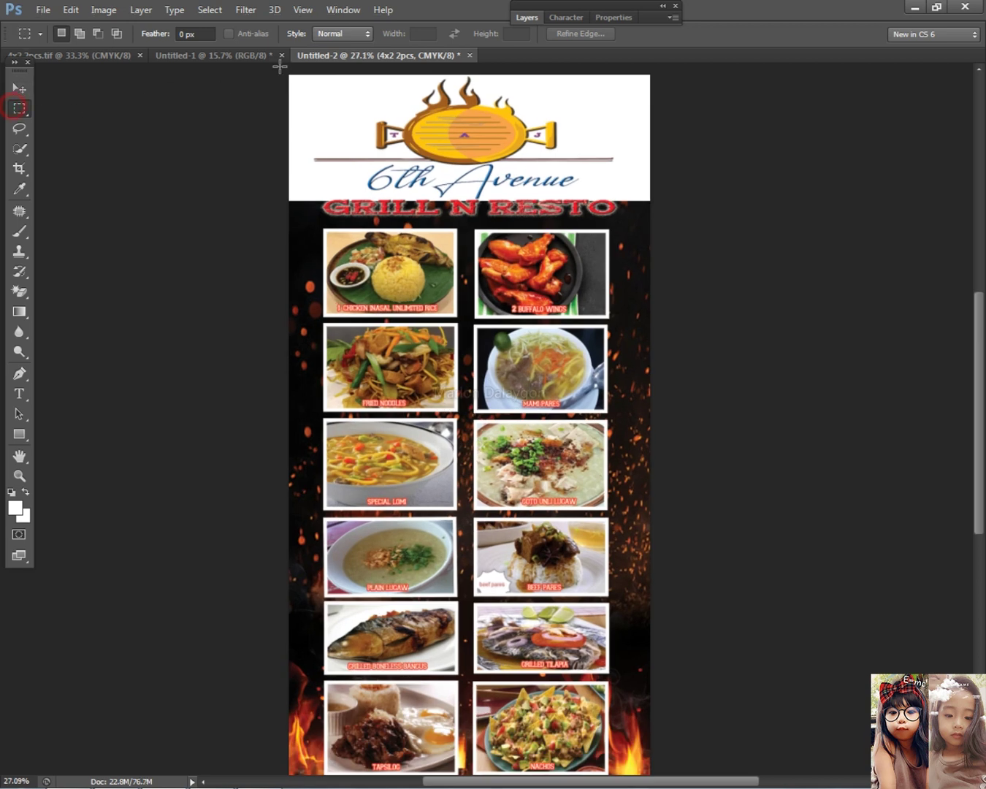
scroll(367, 51, "down", 3)
left_click_drag(215, 117, 873, 405)
key("ctrl+t")
left_click_drag(487, 173, 486, 93)
key("Escape")
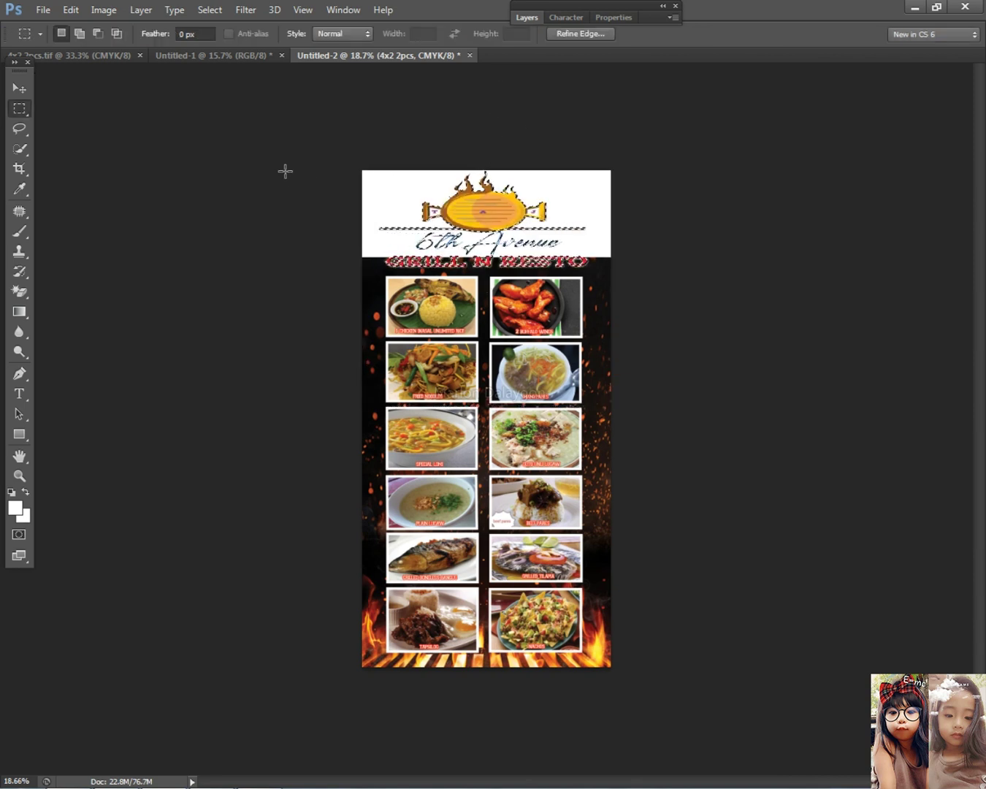
Step: Select the upper part of Layer 3's ember background, stretch it upward to fill the area behind the logo, and clear the selection
left_click_drag(313, 141, 748, 391)
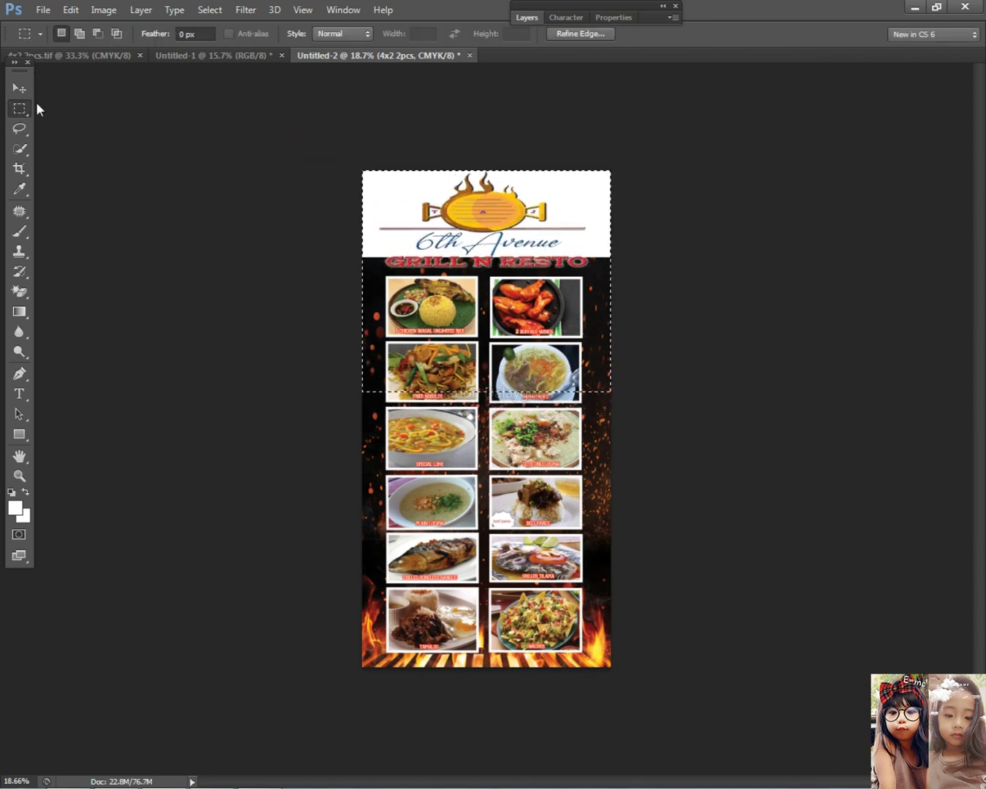
left_click(19, 89)
right_click(585, 430)
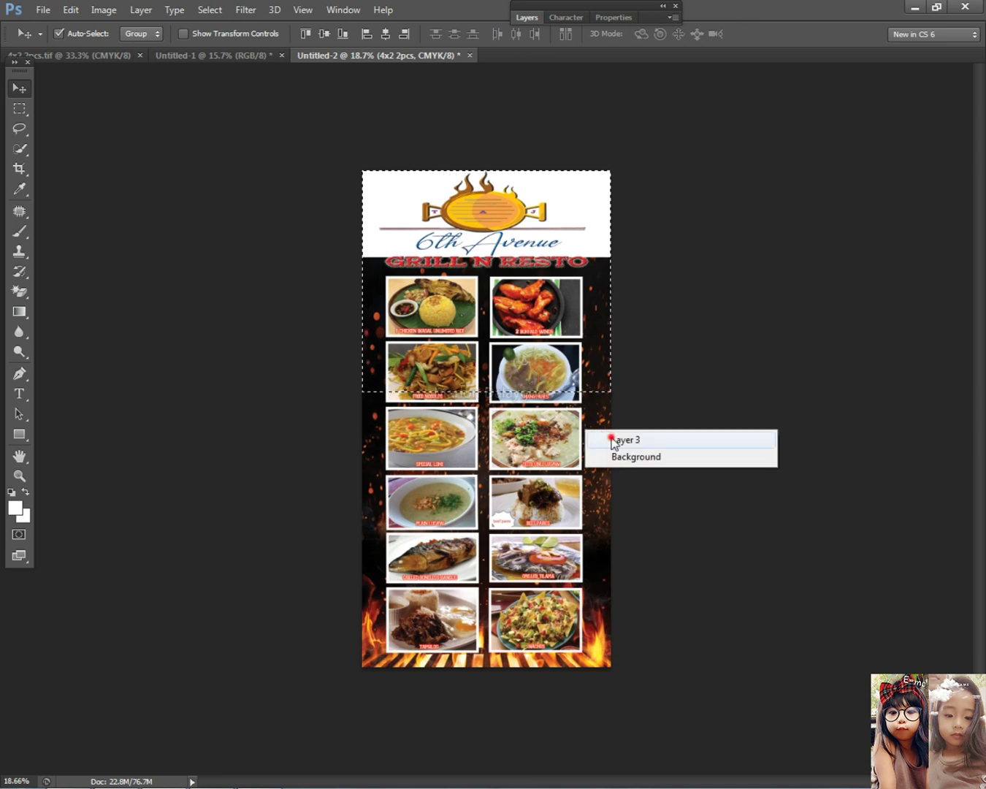
left_click(613, 440)
key("ctrl+t")
left_click_drag(487, 171, 484, 15)
key("Return")
key("m")
right_click(515, 219)
left_click(537, 223)
scroll(532, 204, "up", 2)
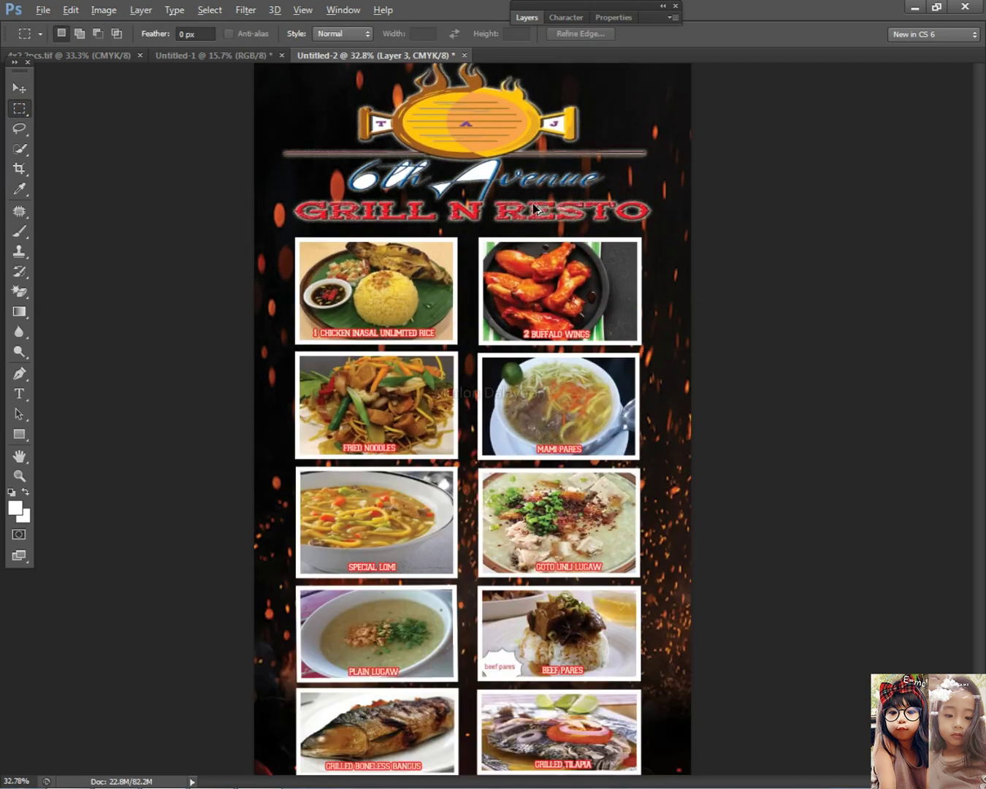
scroll(534, 209, "up", 3)
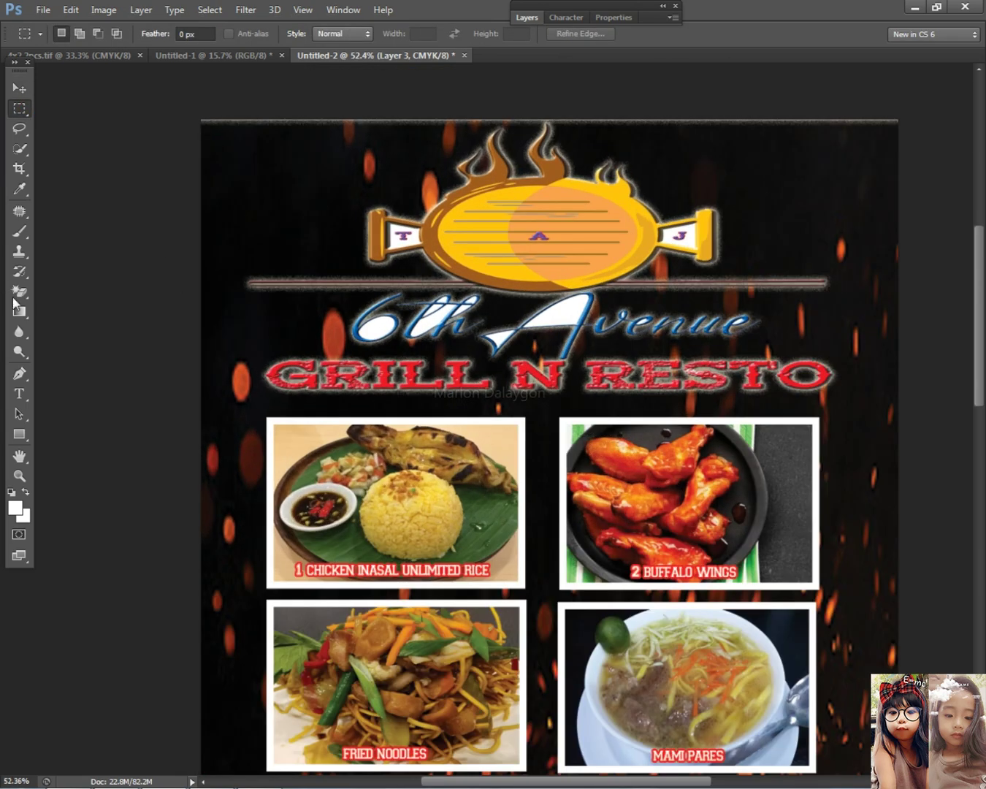
left_click(21, 295)
scroll(428, 381, "up", 2)
left_click(380, 298)
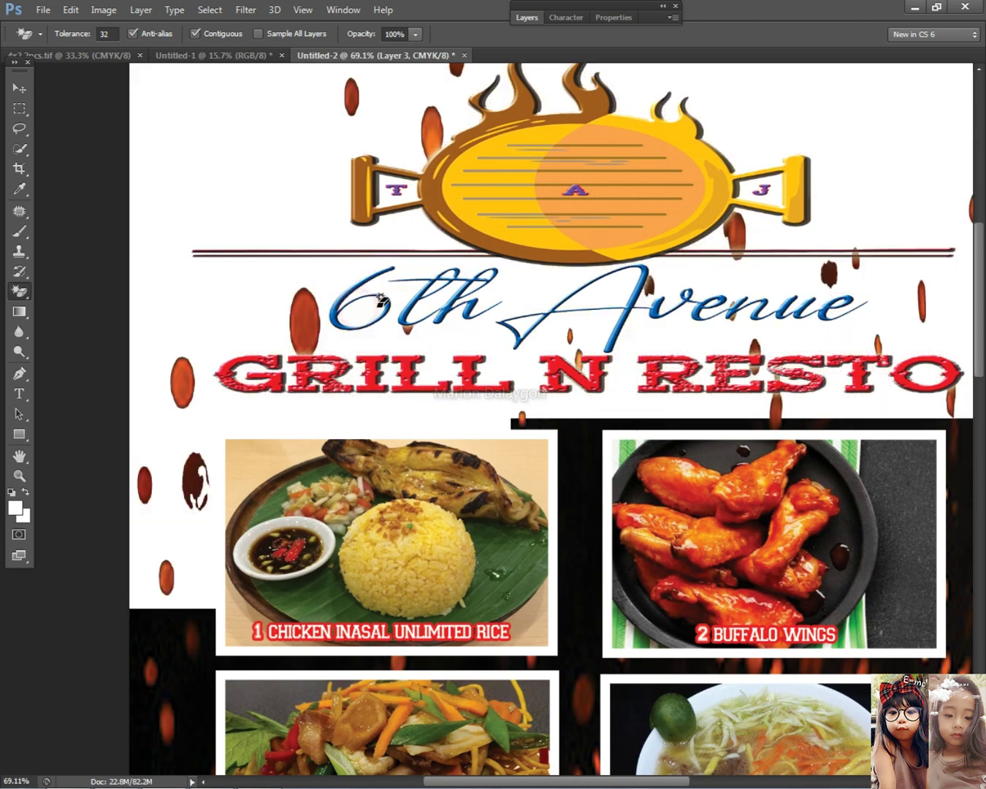
key("ctrl+z")
Step: Erase the white fill inside the letters of 6th on the 4x2 2pcs header layer with the Magic Eraser
left_click(20, 87)
right_click(539, 190)
left_click(577, 203)
left_click(19, 291)
scroll(321, 300, "up", 2)
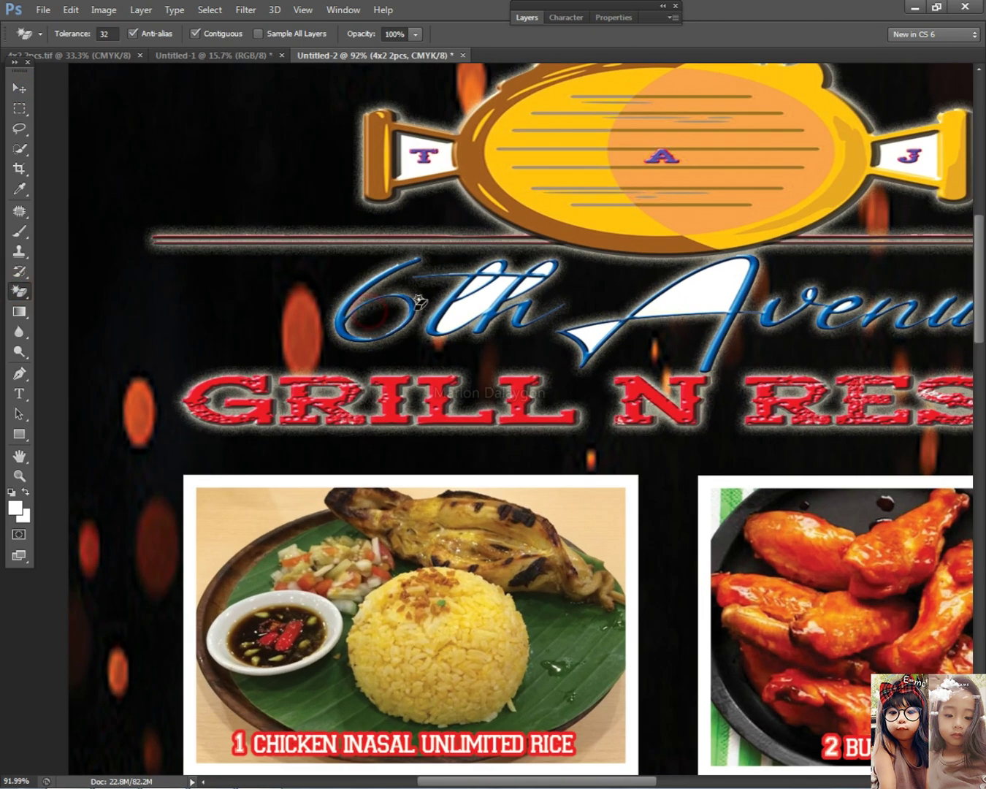
left_click(500, 286)
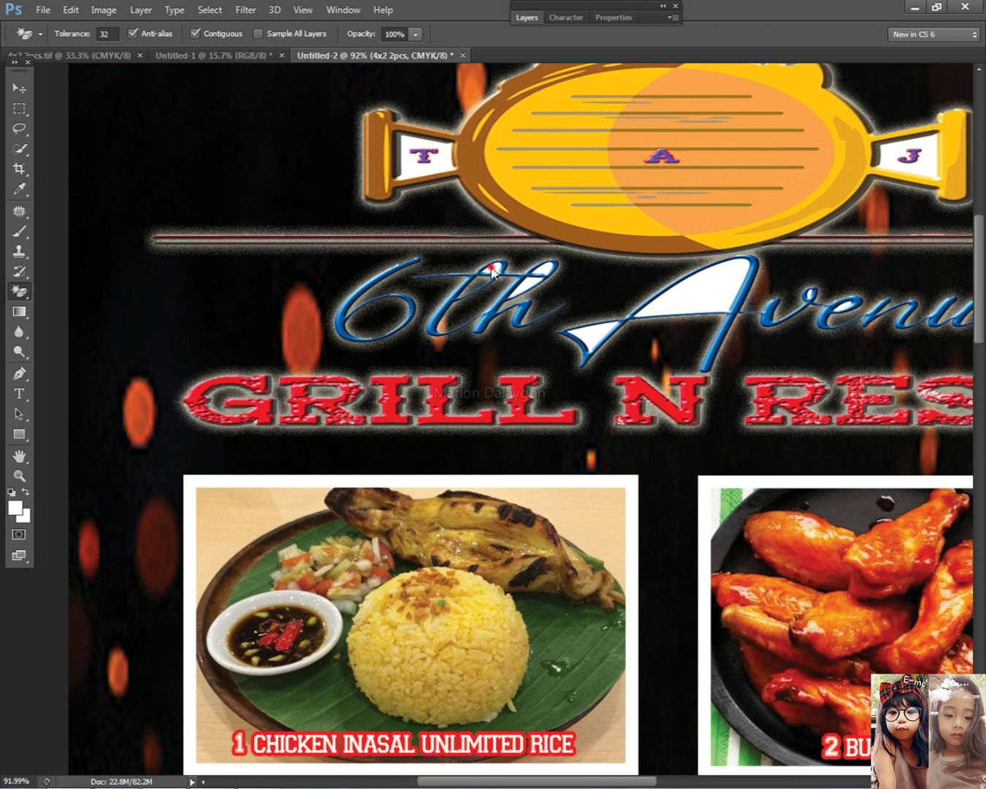
left_click(526, 287)
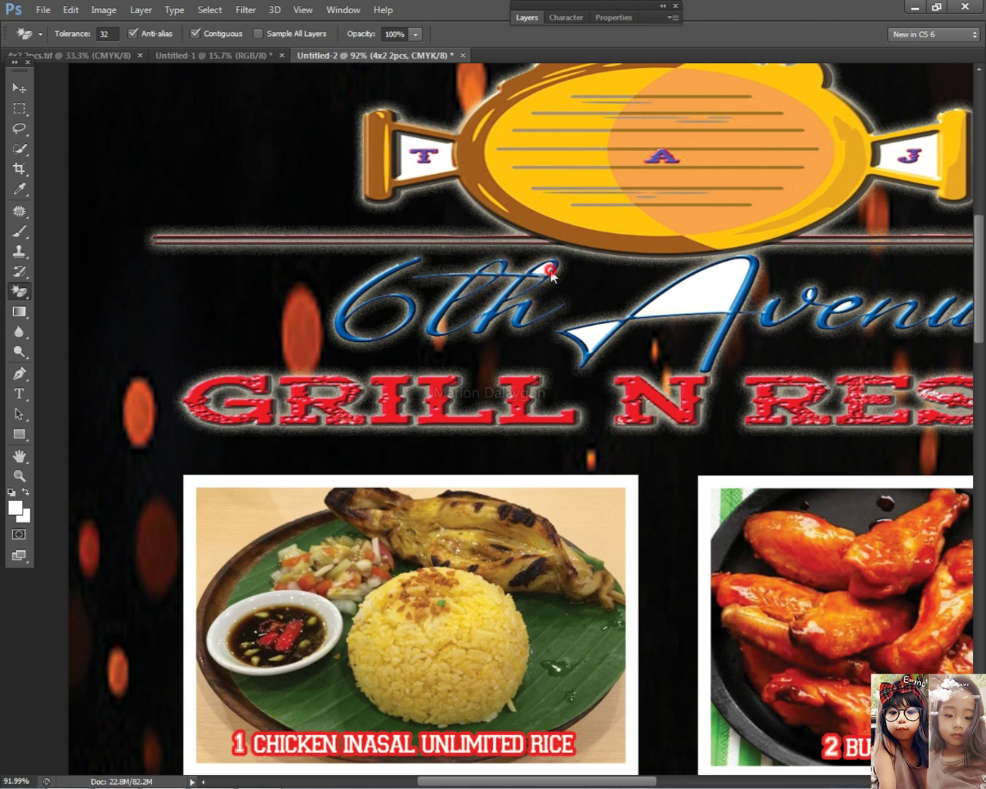
scroll(550, 272, "up", 1)
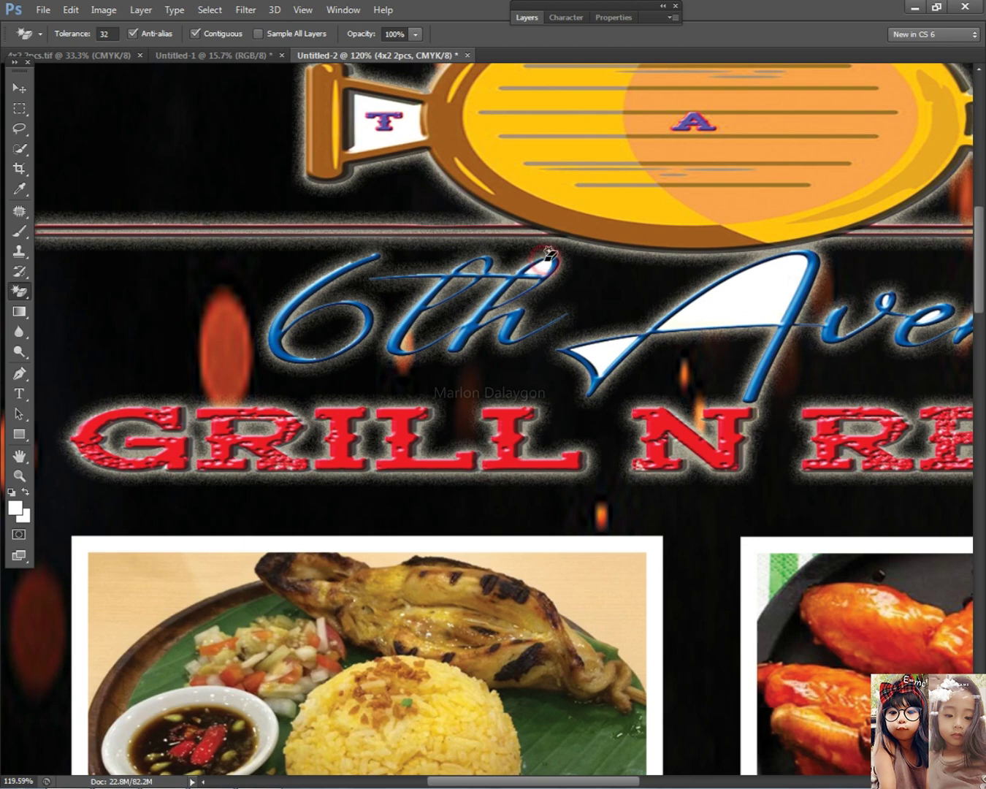
Step: Erase the white fills inside the letters of Avenue on the 4x2 2pcs header layer with the Magic Eraser
left_click(609, 349)
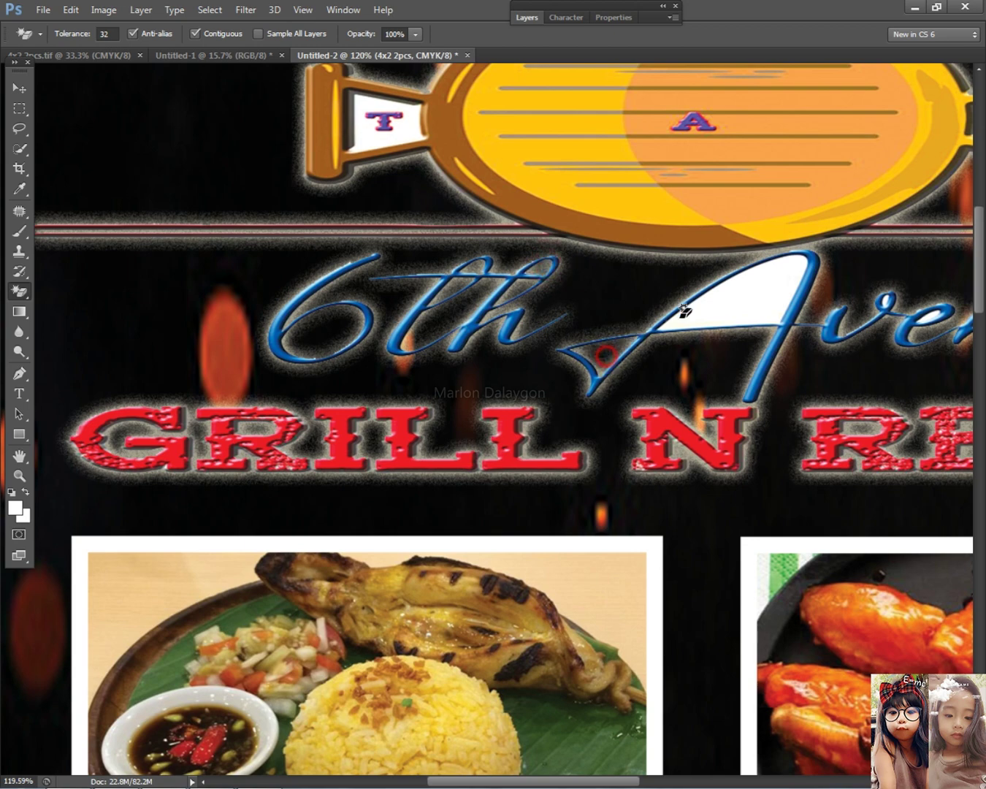
left_click(759, 303)
scroll(756, 306, "down", 2)
scroll(757, 305, "up", 4)
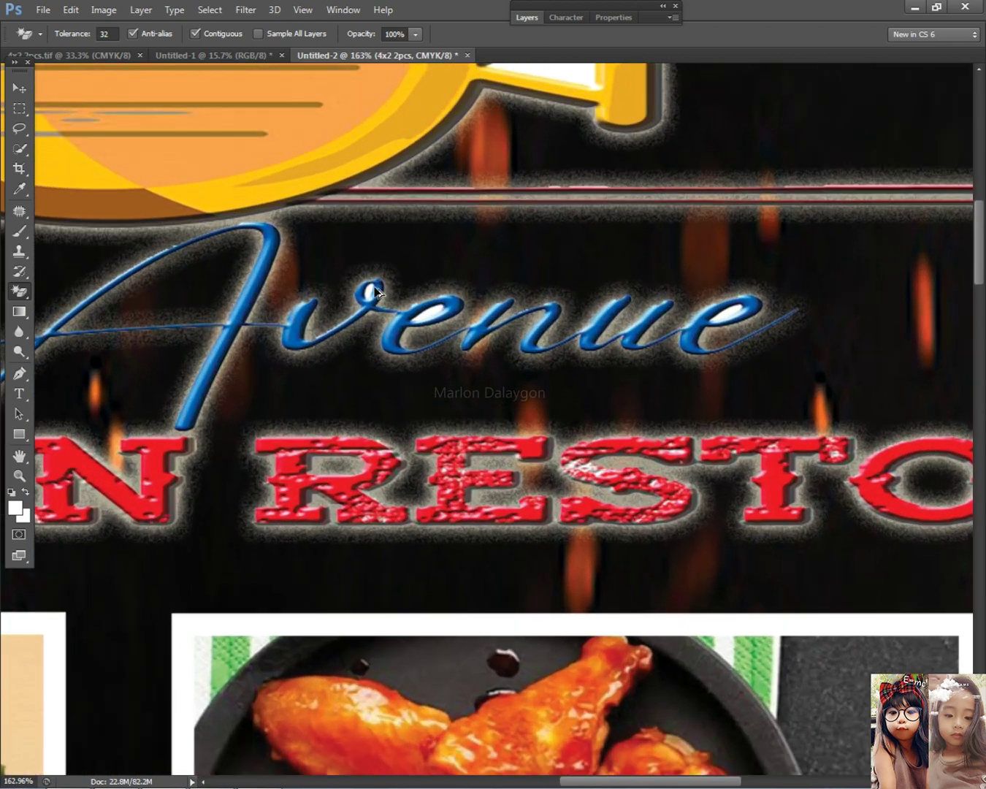
left_click(373, 287)
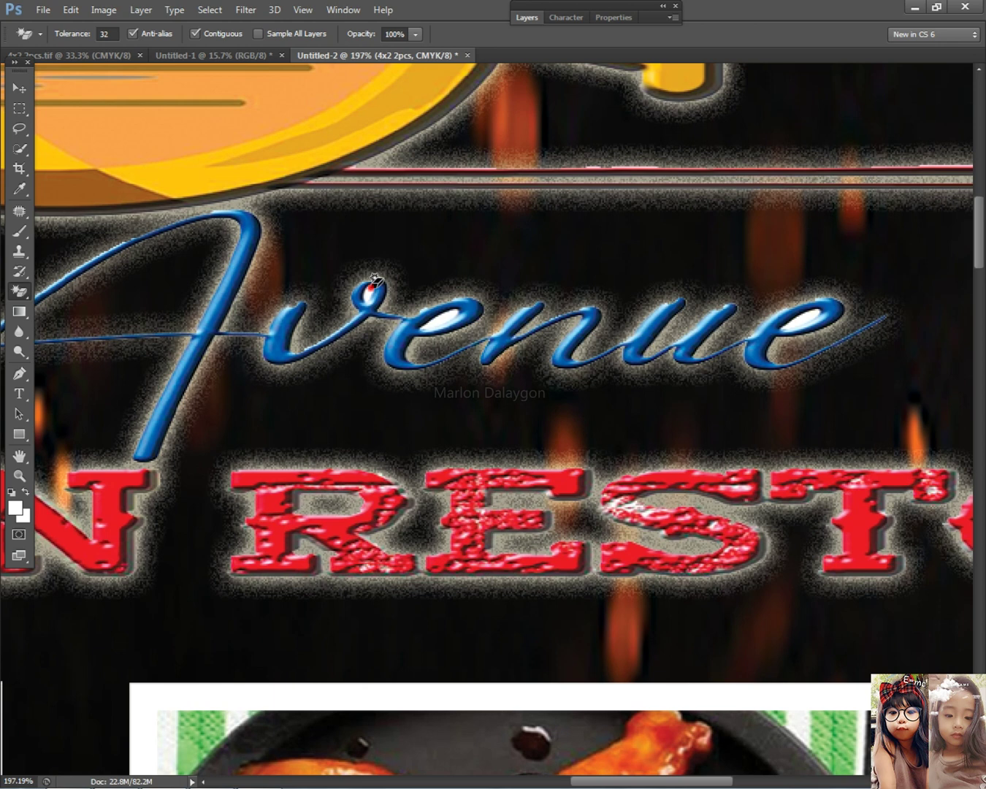
left_click(448, 317)
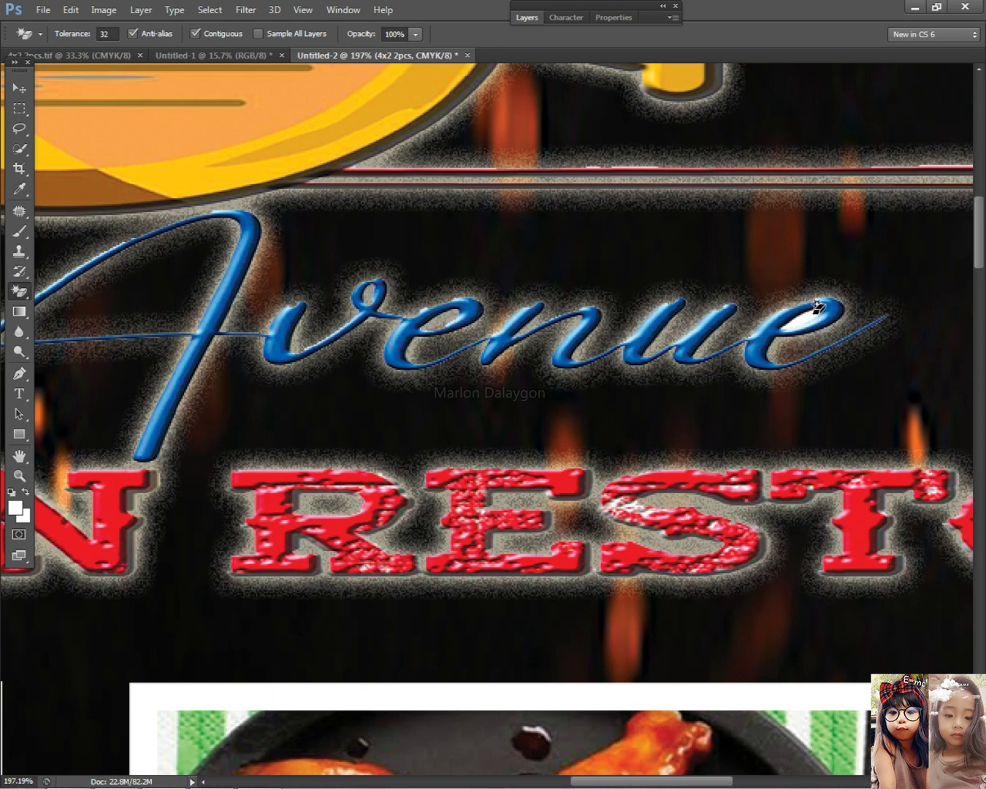
Step: Erase the white fills behind the T and J inside the two handles of the grill logo
scroll(641, 338, "down", 4)
left_click(623, 161)
left_click_drag(255, 246, 572, 294)
left_click(414, 221)
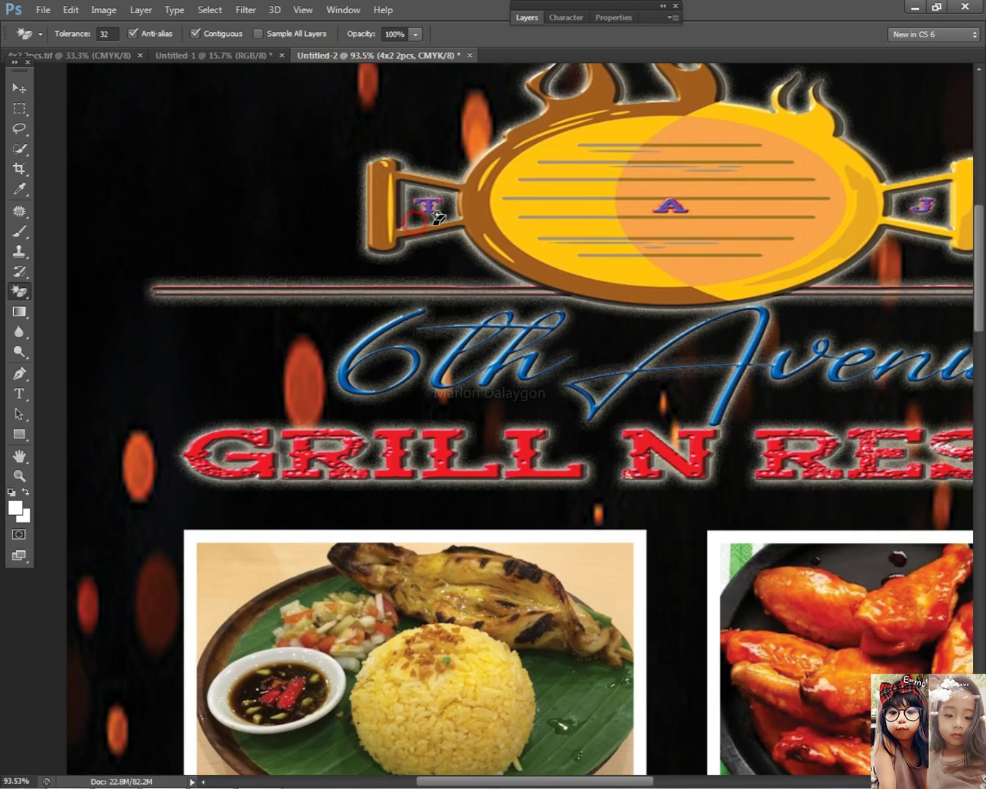
Step: Move the header down from the canvas top and erase the white line above the logo with the Magic Eraser
scroll(436, 217, "down", 3)
scroll(438, 93, "up", 1)
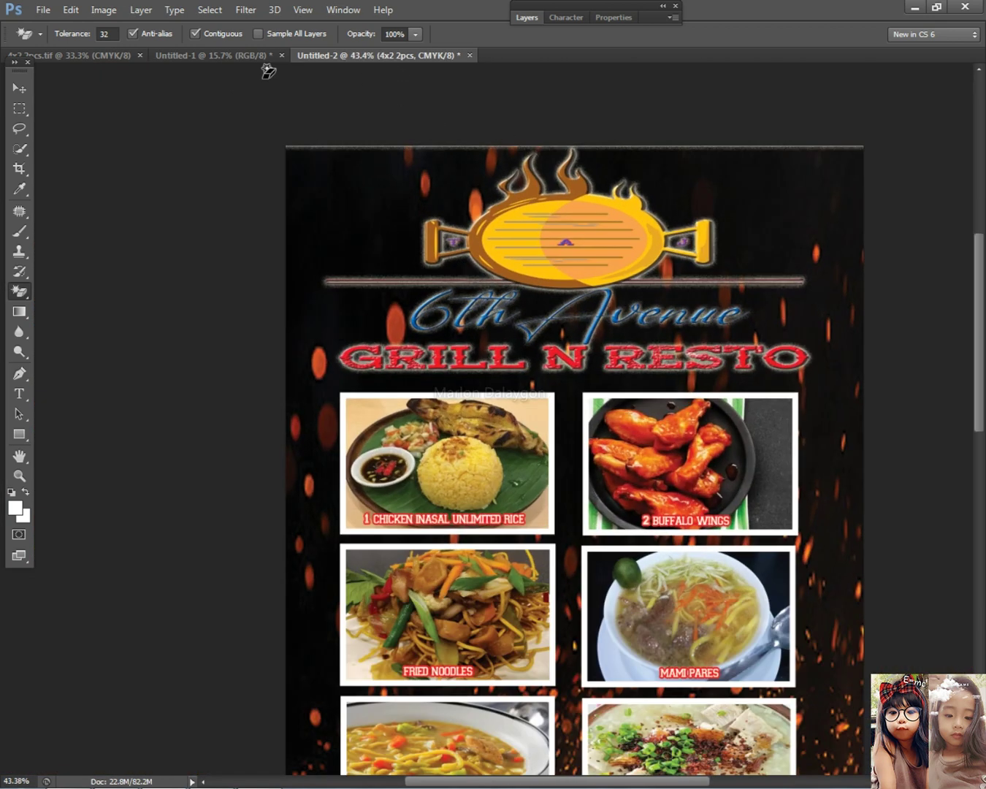
left_click(12, 89)
left_click_drag(577, 216, 565, 249)
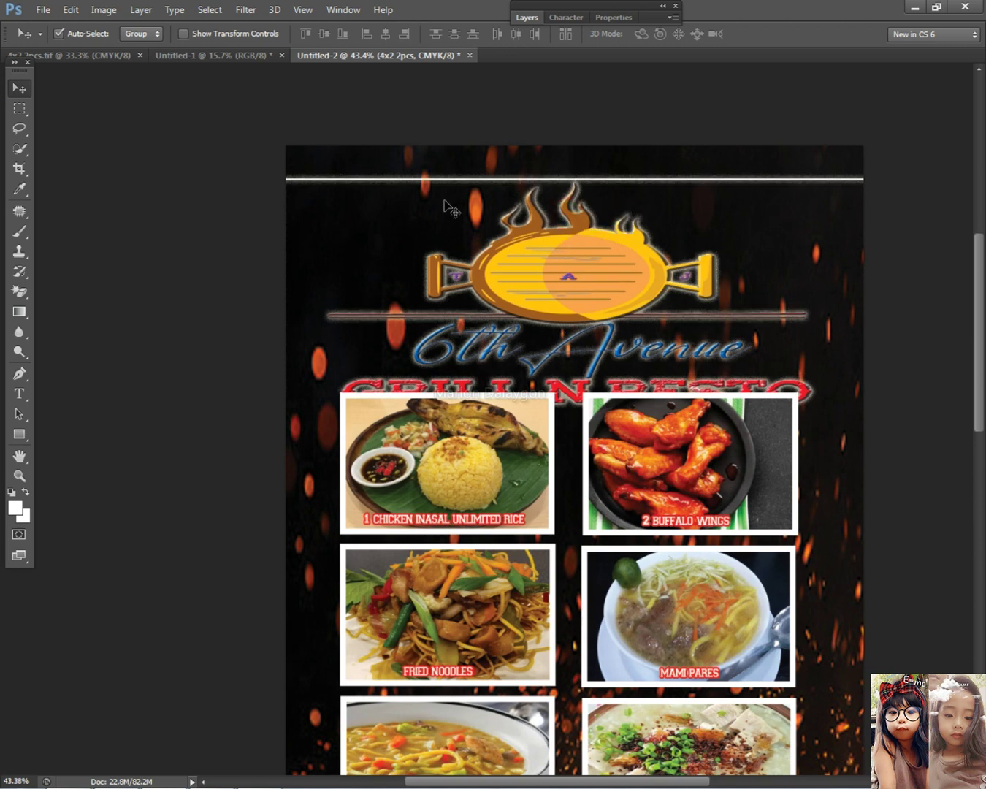
left_click(28, 289)
scroll(491, 135, "up", 4)
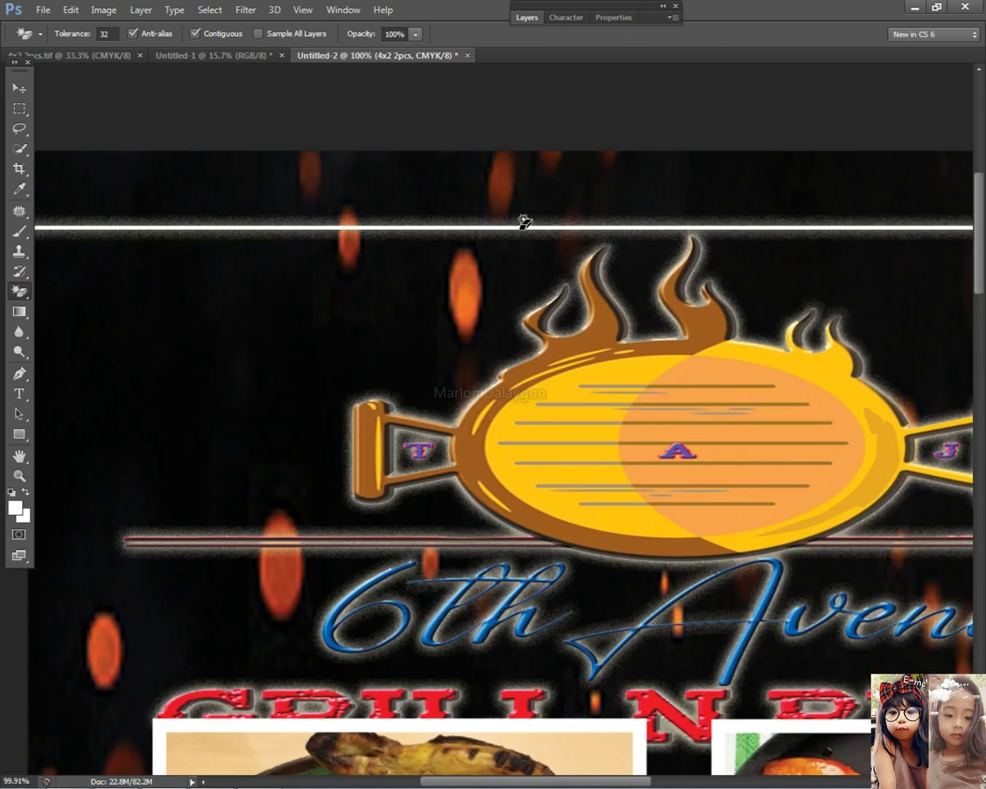
left_click(516, 228)
Step: Move the header back up so the logo and title sit above the first row of food photos
scroll(458, 199, "down", 2)
scroll(459, 199, "down", 2)
left_click(18, 91)
left_click_drag(511, 266, 511, 238)
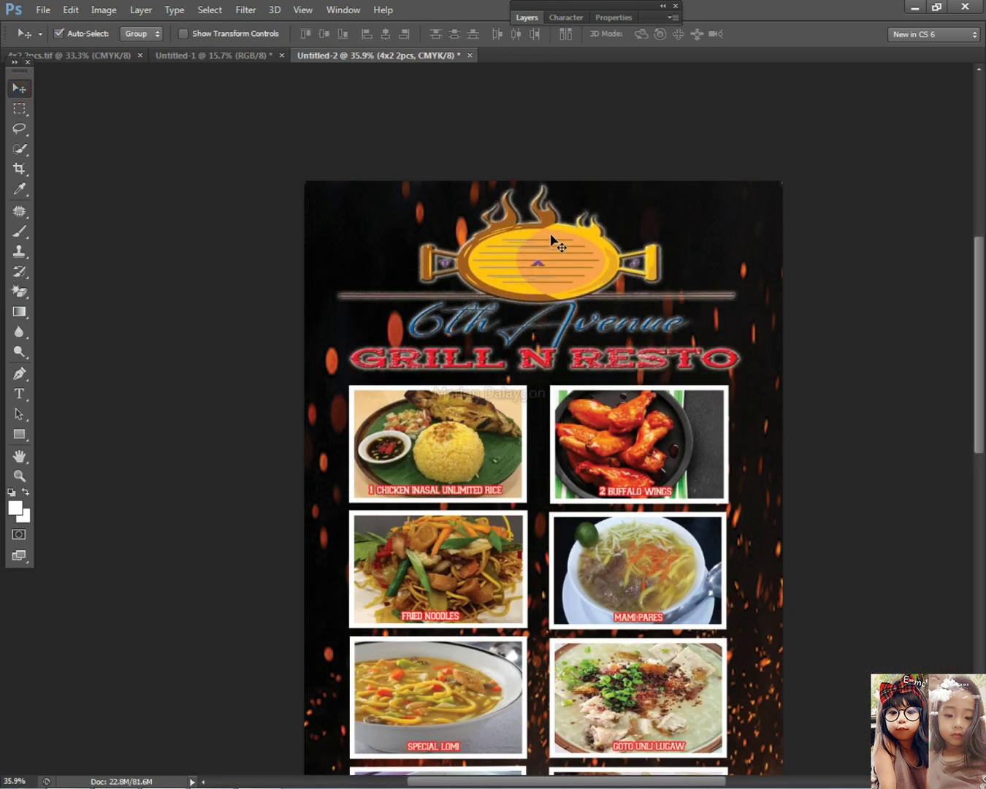
scroll(619, 302, "down", 1)
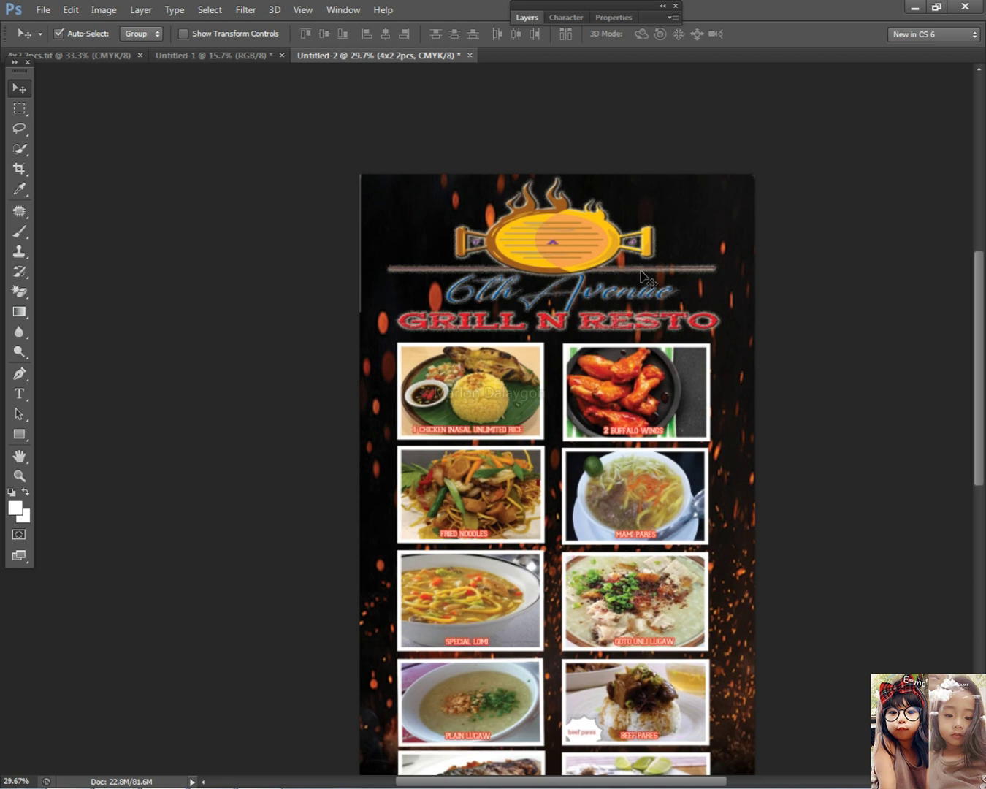
Step: Widen Layer 3's ember background to 106.44% so it extends further past both sides of the canvas
left_click(404, 210)
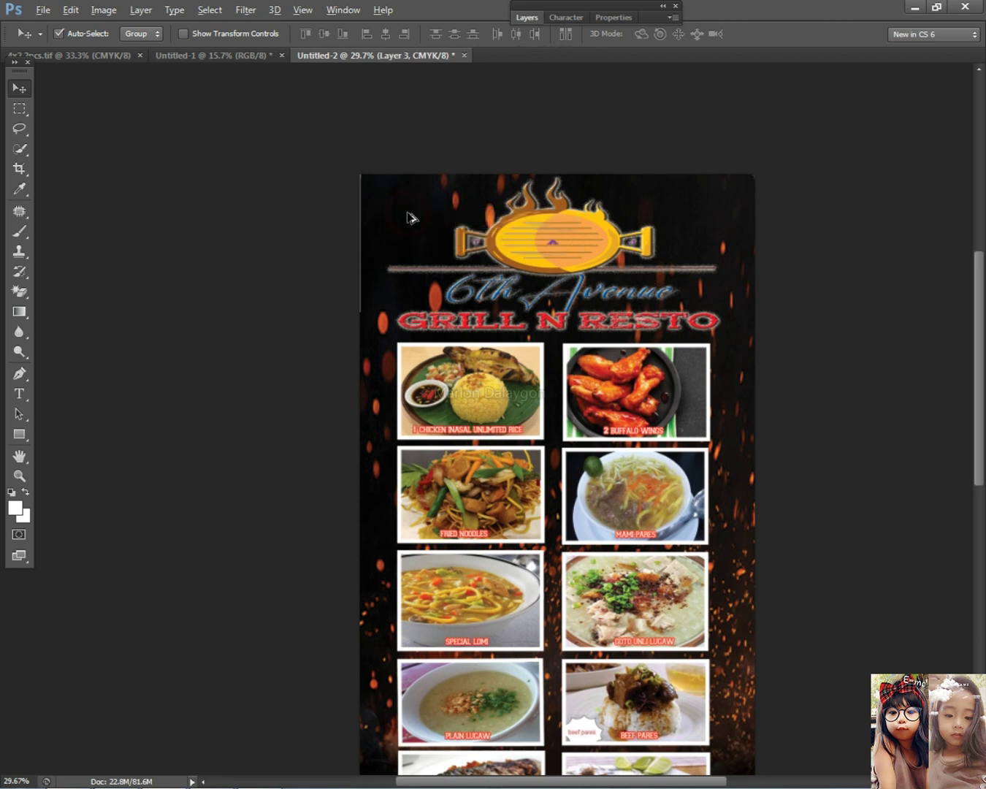
scroll(409, 216, "down", 1)
key("ctrl+t")
left_click_drag(284, 368, 268, 370)
left_click_drag(730, 363, 739, 363)
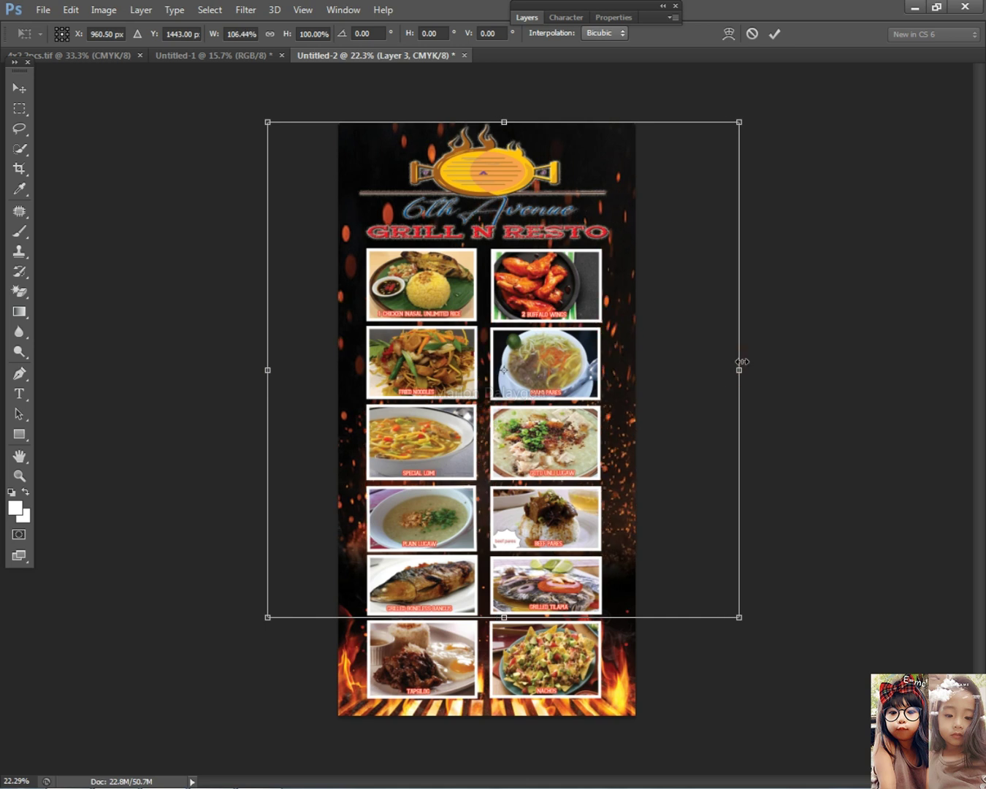
key("Return")
Step: Set the Outer Glow color of the 4x2 2pcs header layer to white (ffffff)
scroll(686, 304, "down", 1)
left_click(474, 176)
left_click(532, 18)
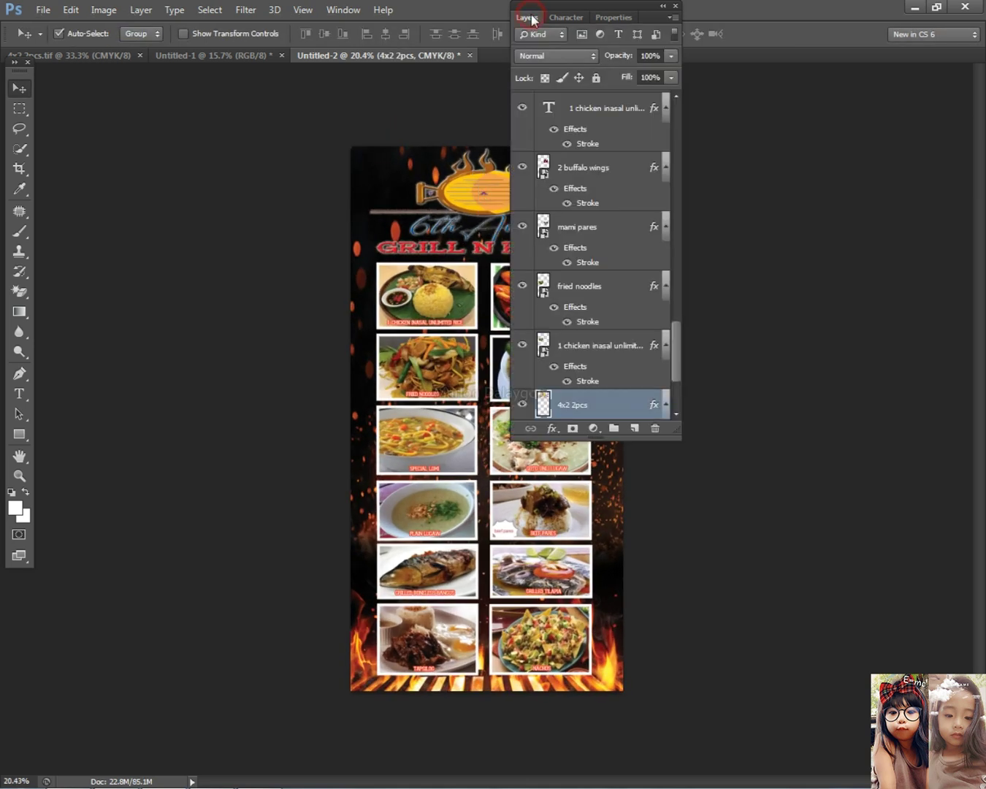
double_click(626, 409)
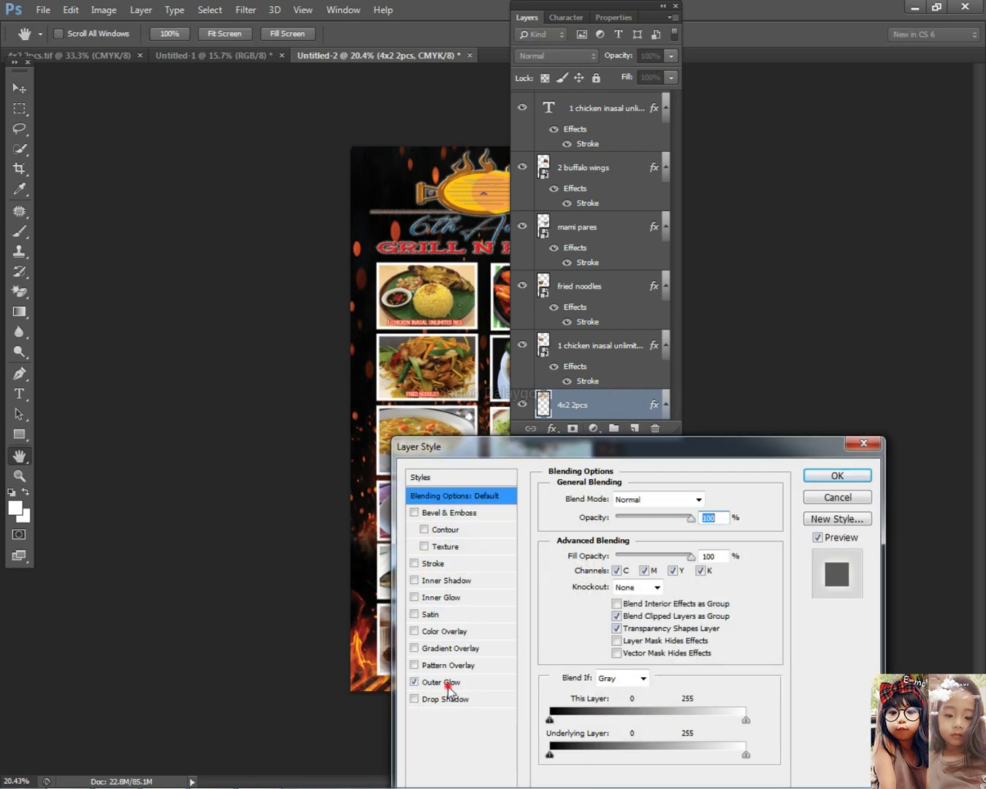
left_click(448, 684)
left_click(584, 553)
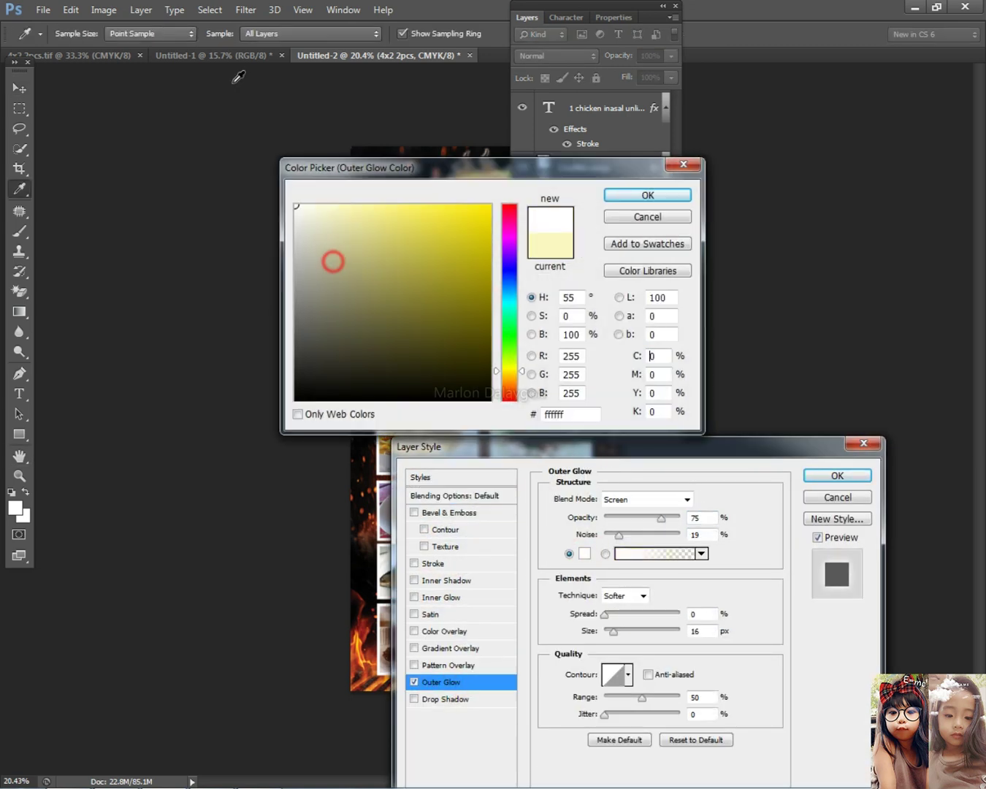
left_click(632, 197)
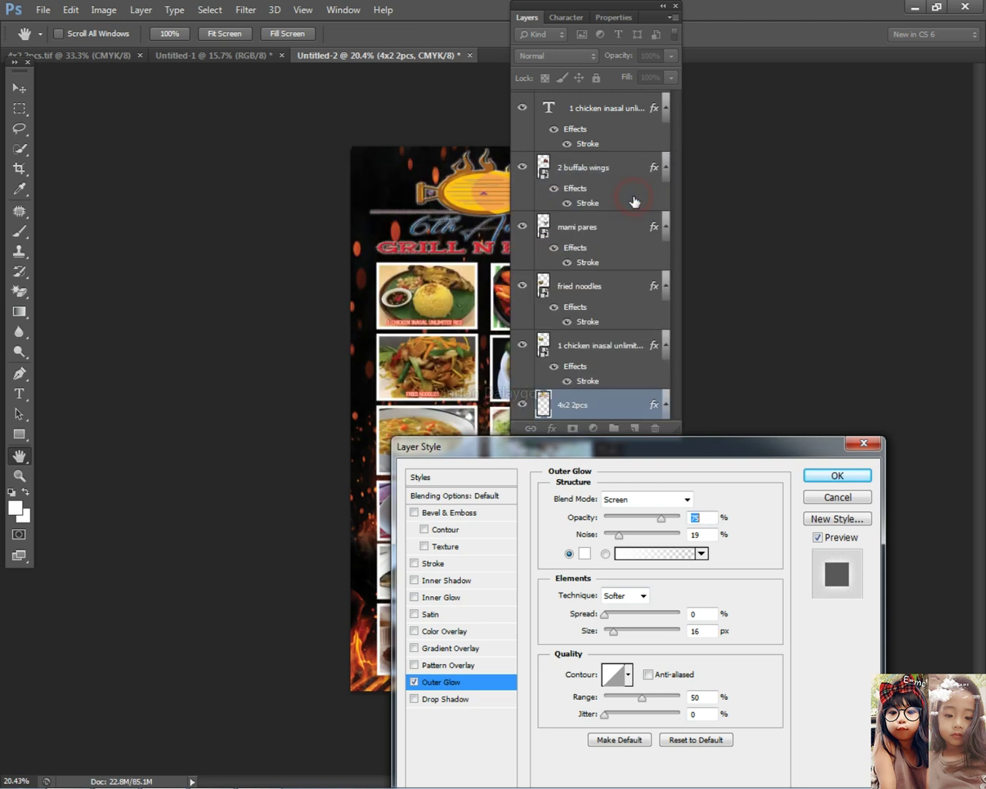
Step: Set the header's Outer Glow spread to 4% and size to 13 px, and apply the layer style
left_click(605, 617)
left_click_drag(617, 633, 613, 633)
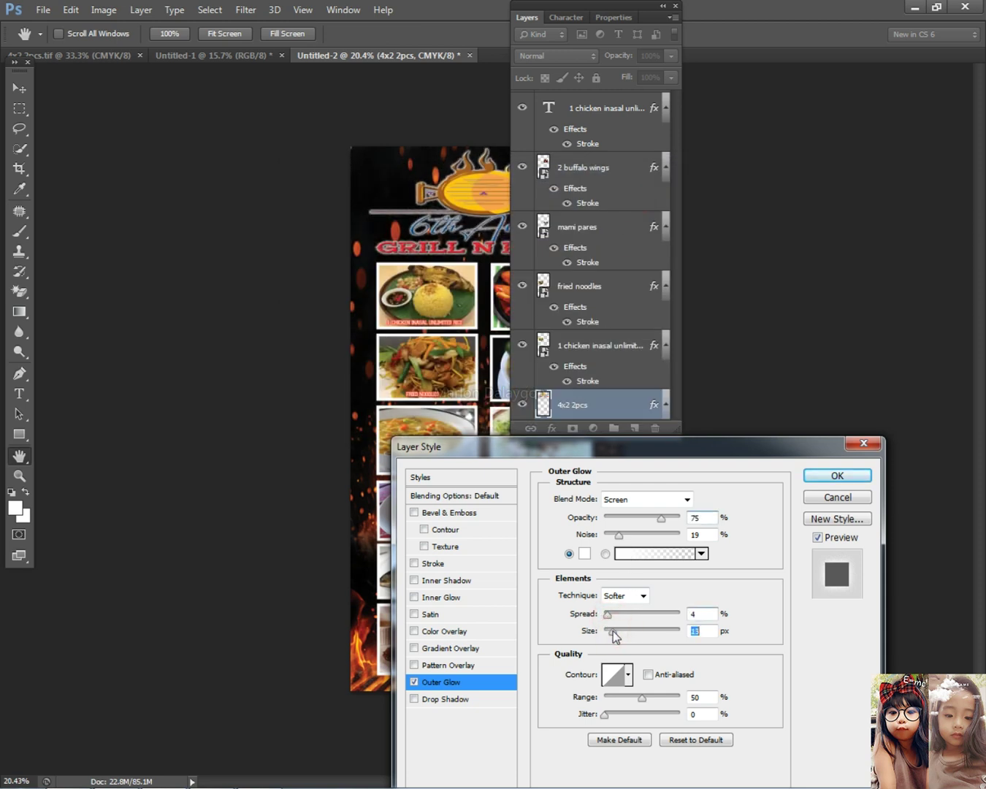
left_click(838, 476)
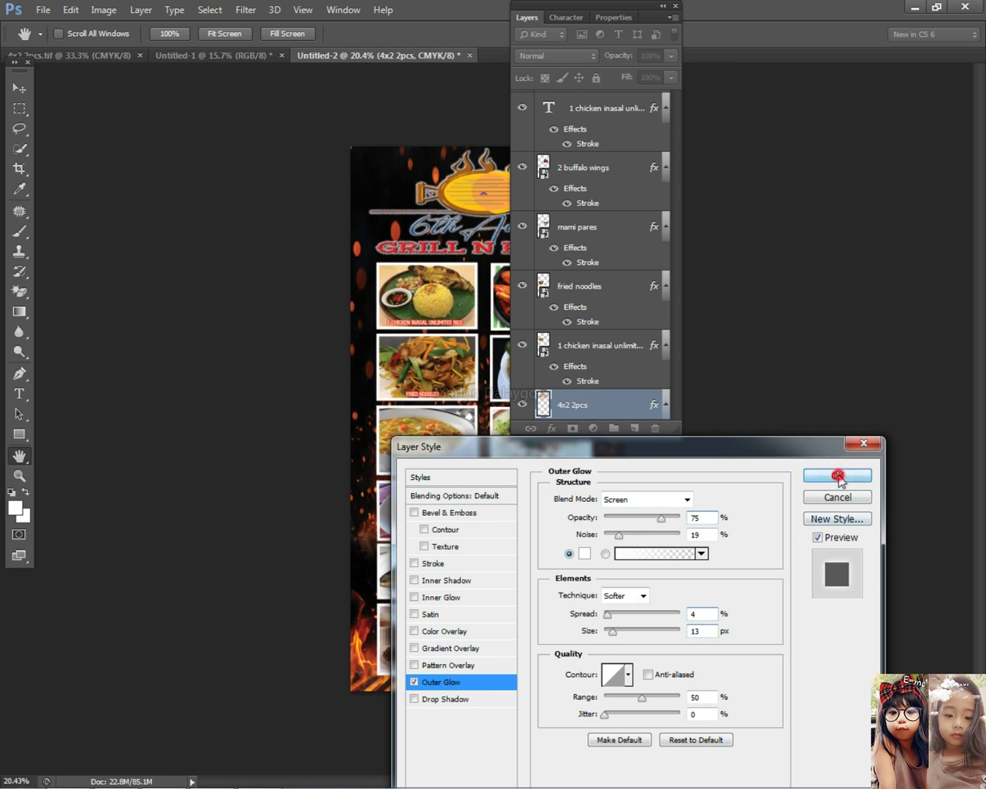
double_click(519, 17)
Step: Select the 4x2 2pcs header layer and nudge it left and right to center it on the canvas
scroll(507, 149, "up", 5)
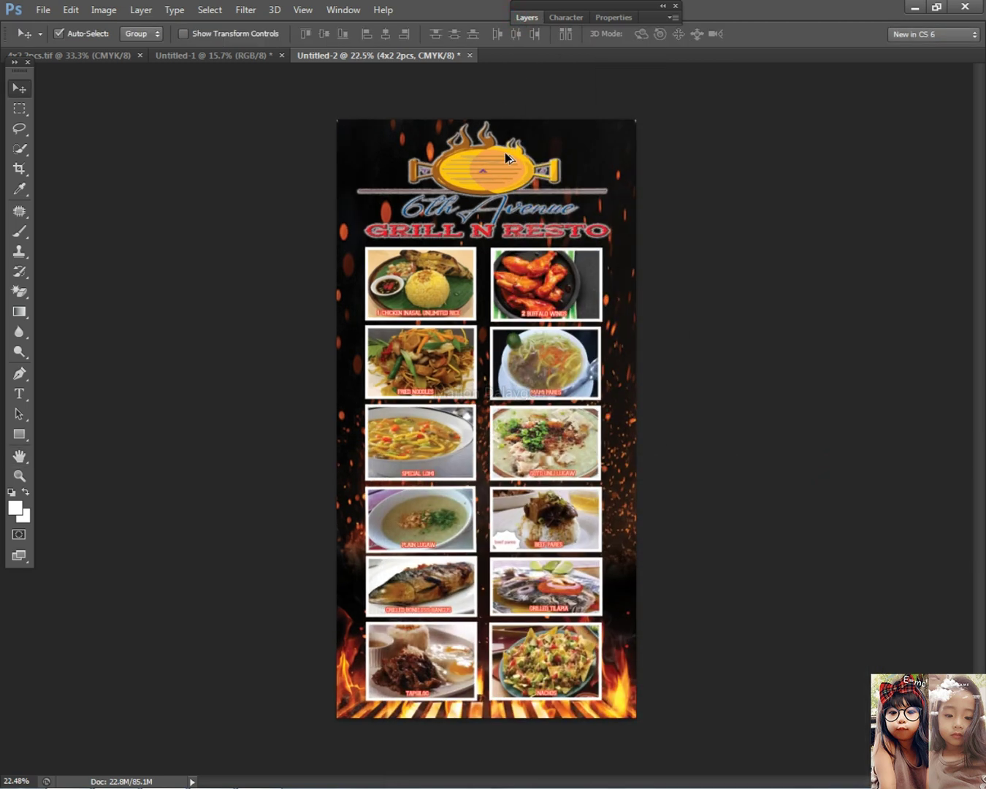
left_click_drag(483, 164, 533, 349)
scroll(543, 285, "up", 4)
right_click(544, 275)
left_click(565, 287)
key("Left")
key("Left")
key("Left")
key("Left")
key("Left")
key("Left")
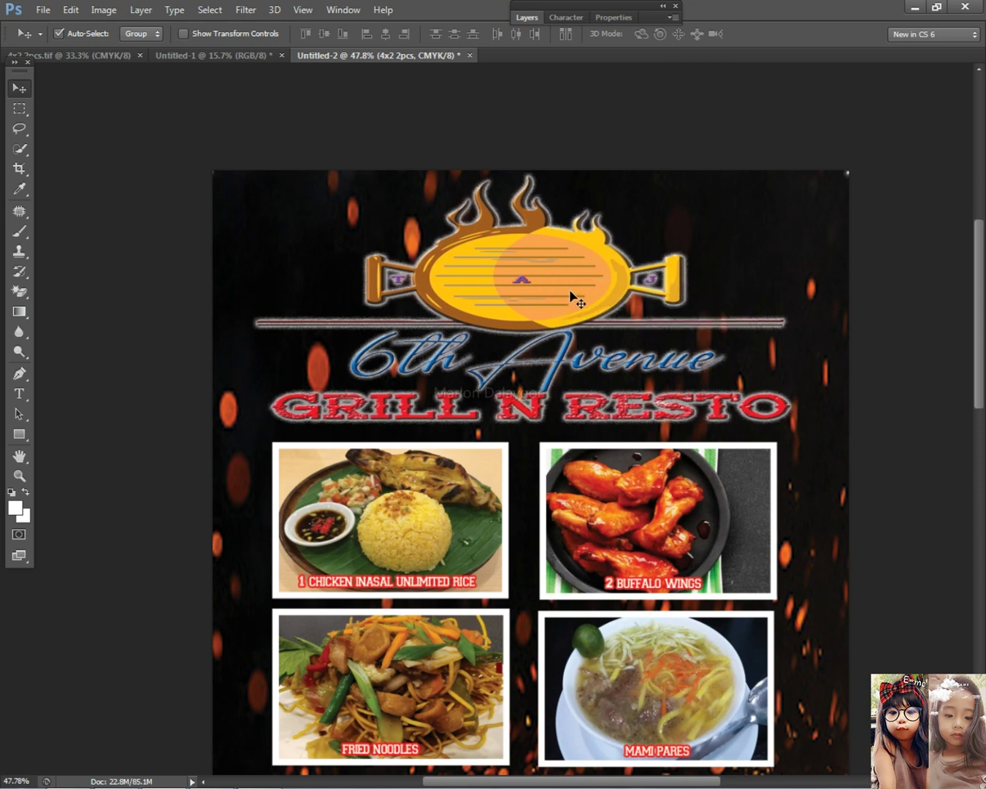
scroll(589, 294, "down", 12)
scroll(588, 302, "up", 3)
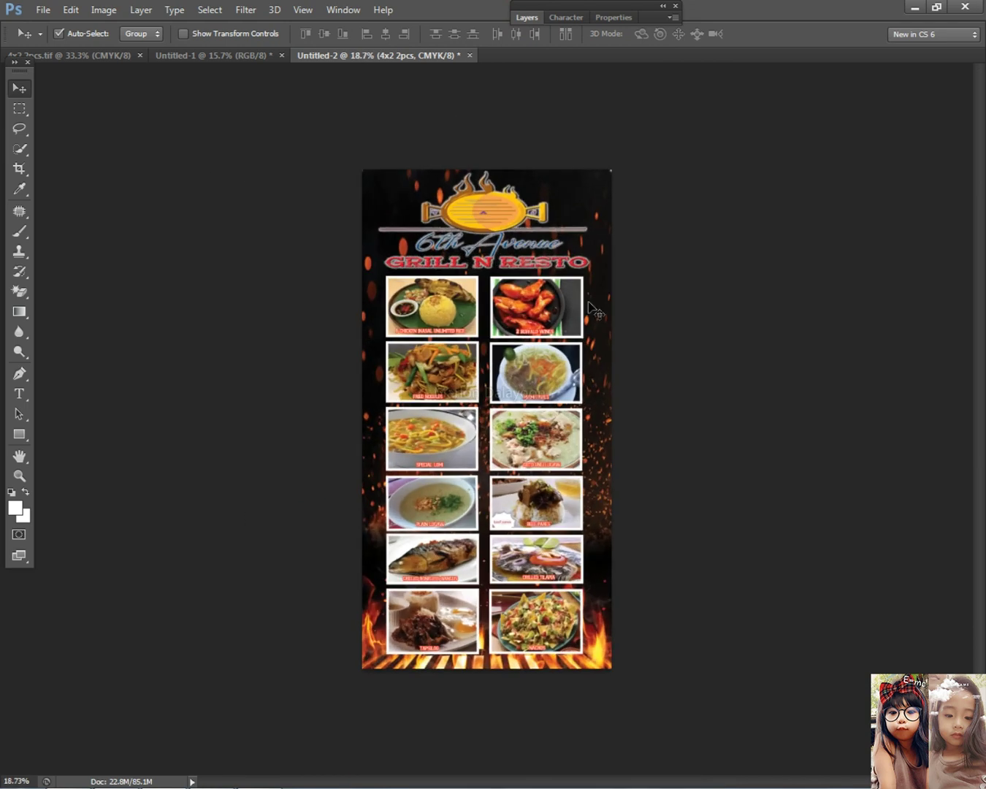
key("shift+Right")
Step: Examine the header's glow and horizontal placement up close and within the full layout
scroll(602, 280, "up", 6)
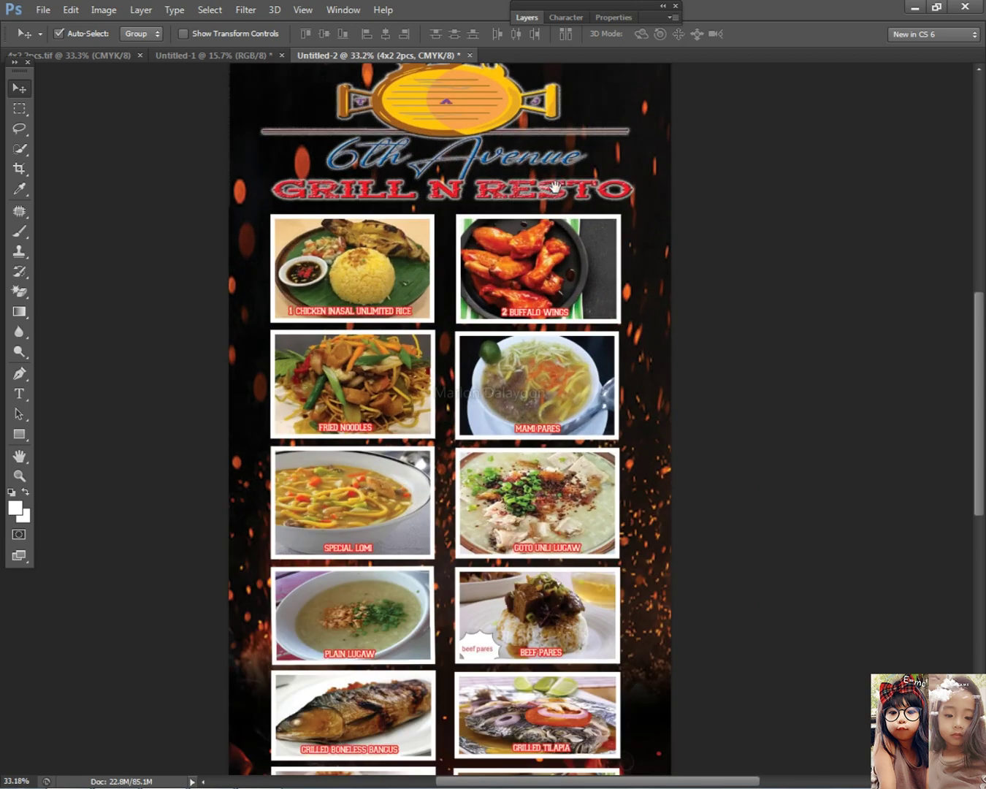
left_click_drag(555, 189, 544, 345)
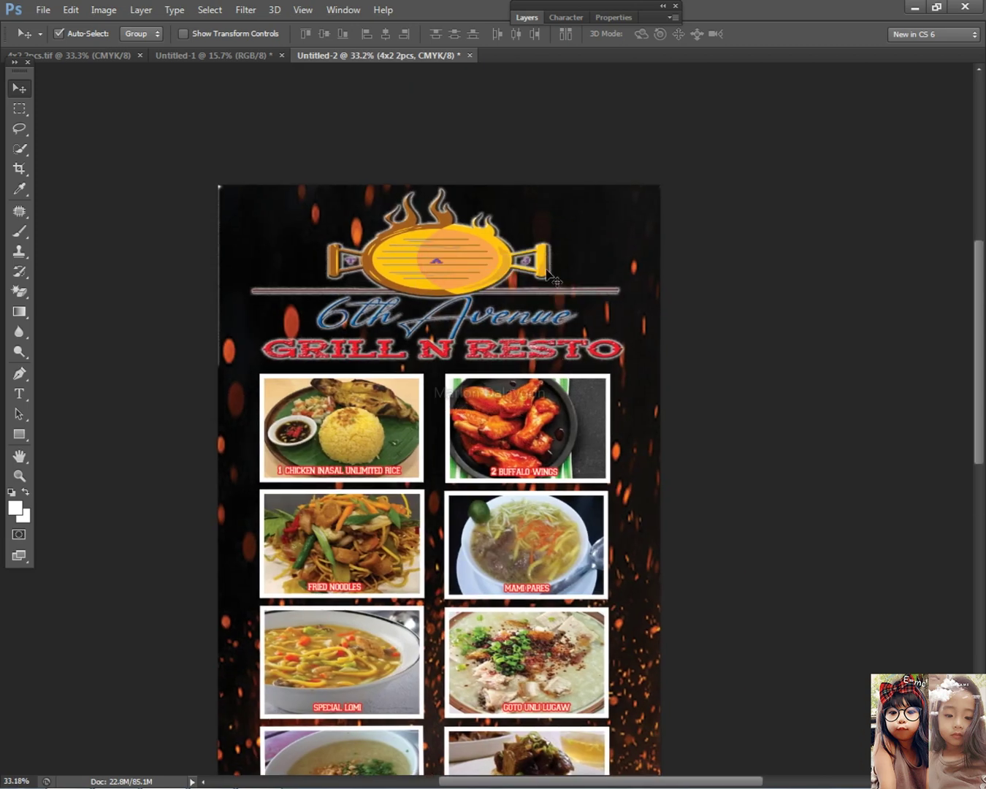
key("ctrl+plus")
scroll(493, 240, "up", 4)
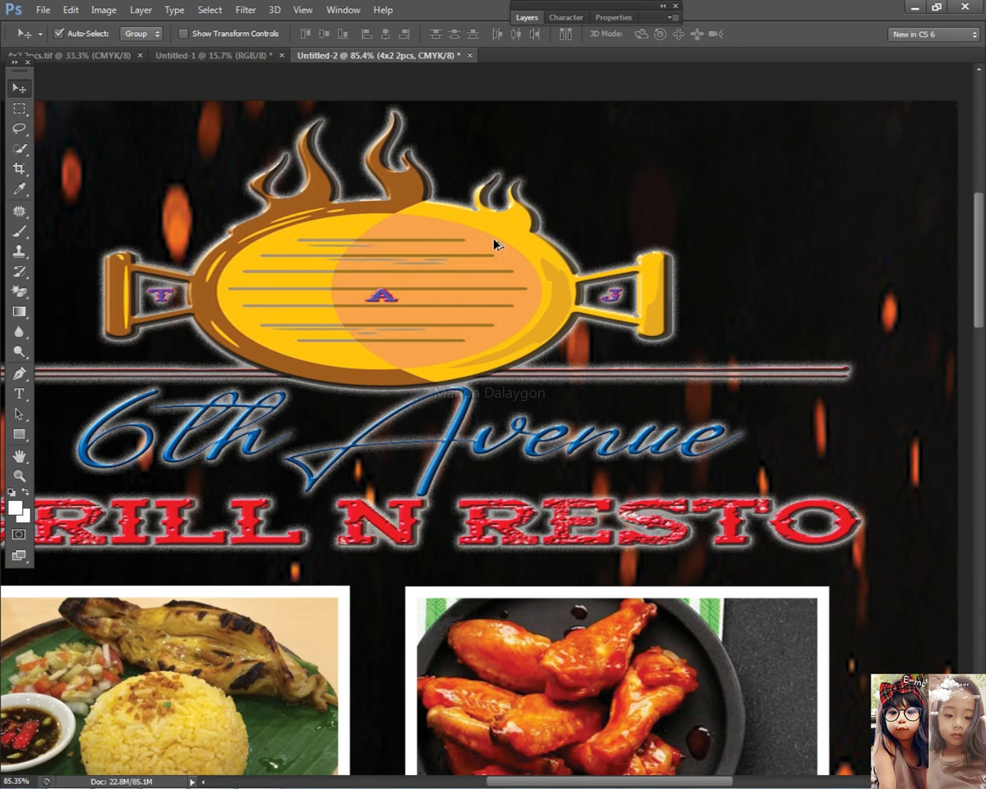
scroll(494, 238, "down", 8)
scroll(493, 238, "down", 4)
scroll(493, 238, "up", 2)
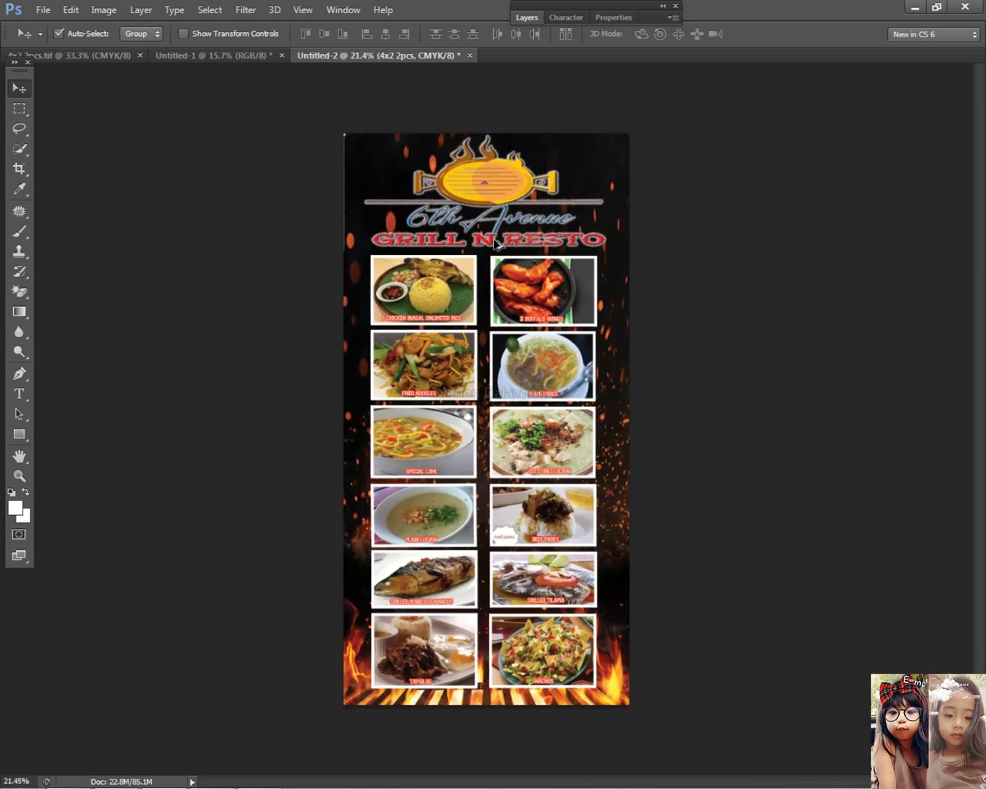
right_click(344, 123)
left_click(364, 133)
left_click_drag(364, 132, 351, 122)
key("ctrl+z")
Step: Erase the leftover header fragments along the canvas top edge with the regular Eraser at brush size 400
right_click(468, 148)
left_click(488, 161)
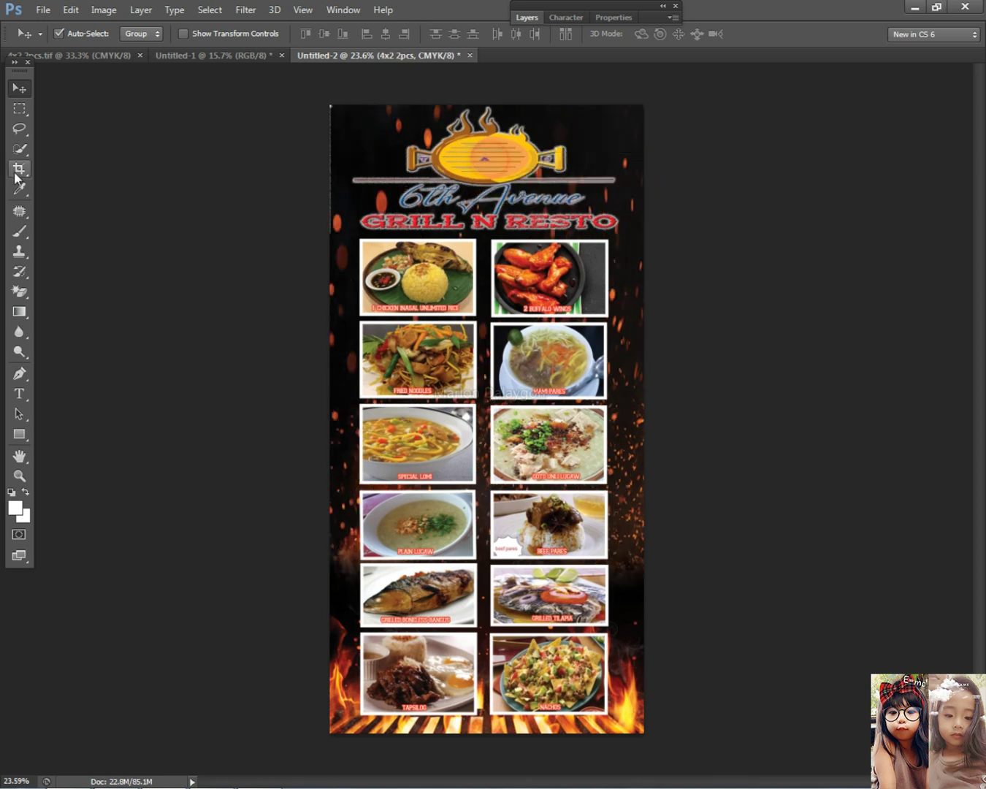
right_click(21, 290)
left_click(58, 291)
left_click(328, 106)
left_click(328, 95)
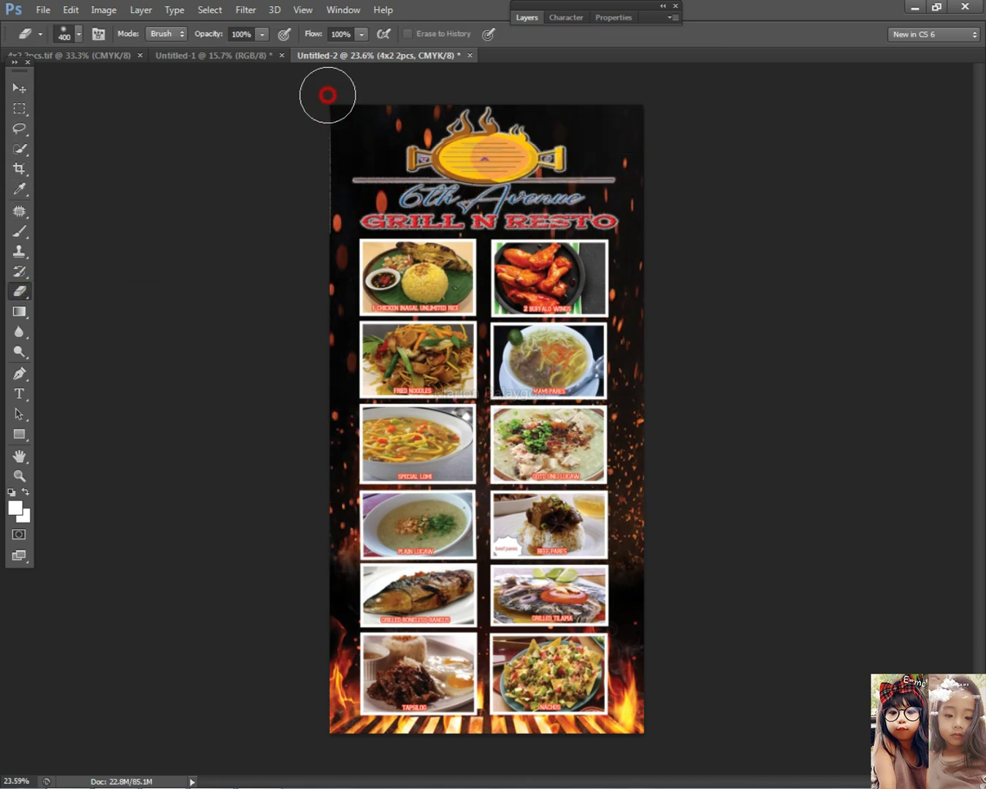
mouse_move(328, 95)
left_mouse_down()
mouse_move(663, 108)
mouse_move(654, 103)
left_mouse_up()
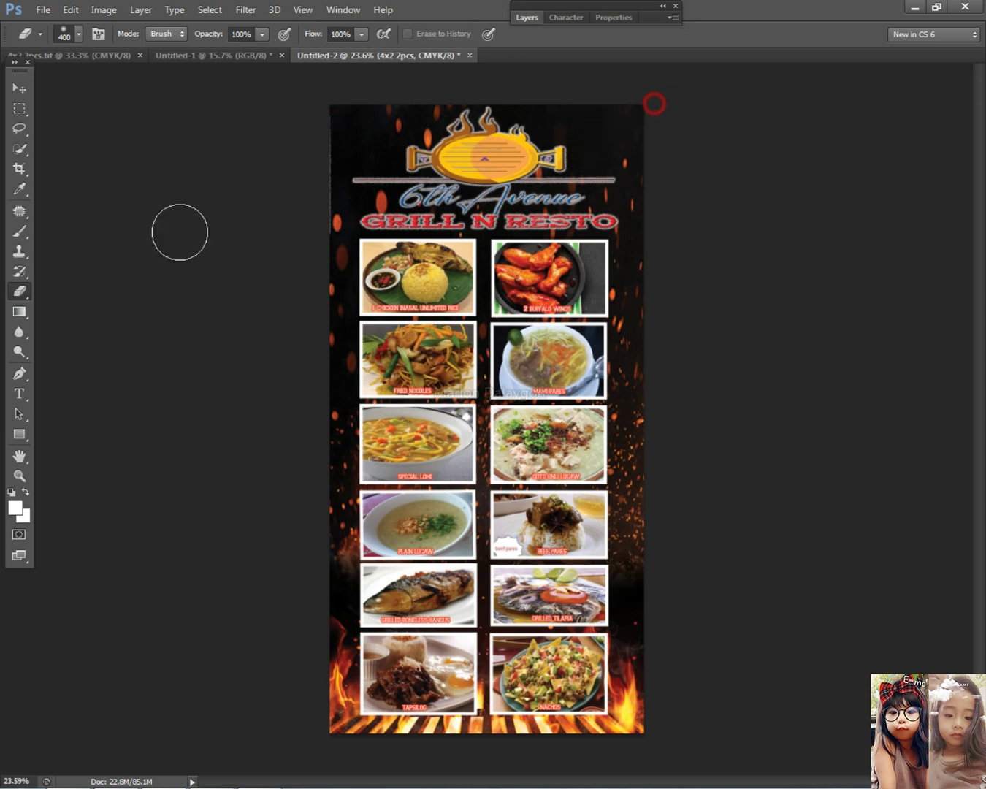
Step: Erase the leftover header fragments along the upper left and right canvas edges, and switch back to the Move tool
mouse_move(315, 148)
left_mouse_down()
mouse_move(300, 240)
mouse_move(314, 182)
mouse_move(300, 170)
mouse_move(298, 203)
mouse_move(310, 163)
mouse_move(302, 226)
left_mouse_up()
left_click(661, 158)
scroll(698, 325, "down", 6)
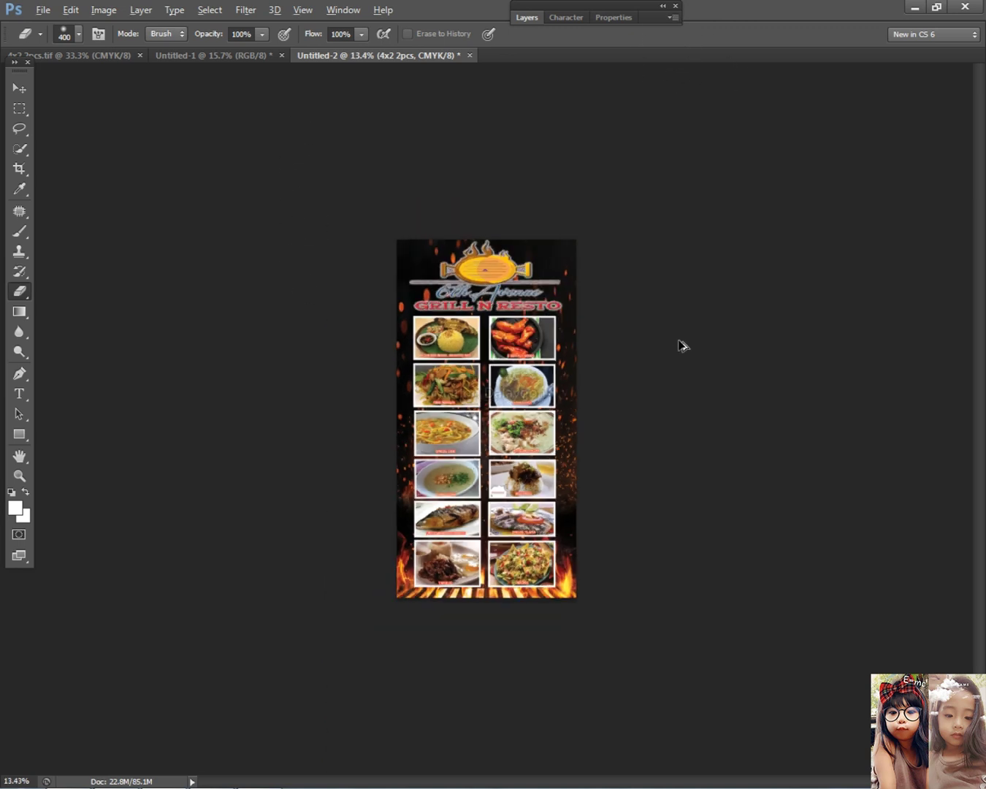
scroll(683, 345, "up", 4)
left_click(19, 86)
key("ctrl+plus")
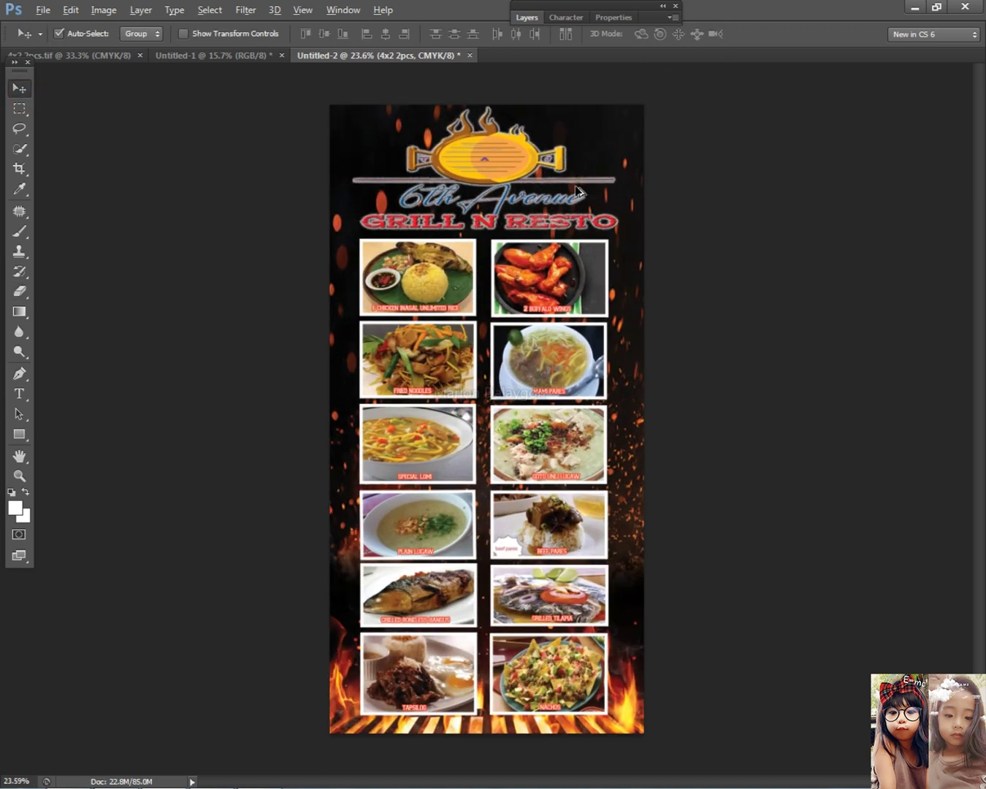
key("ctrl+plus")
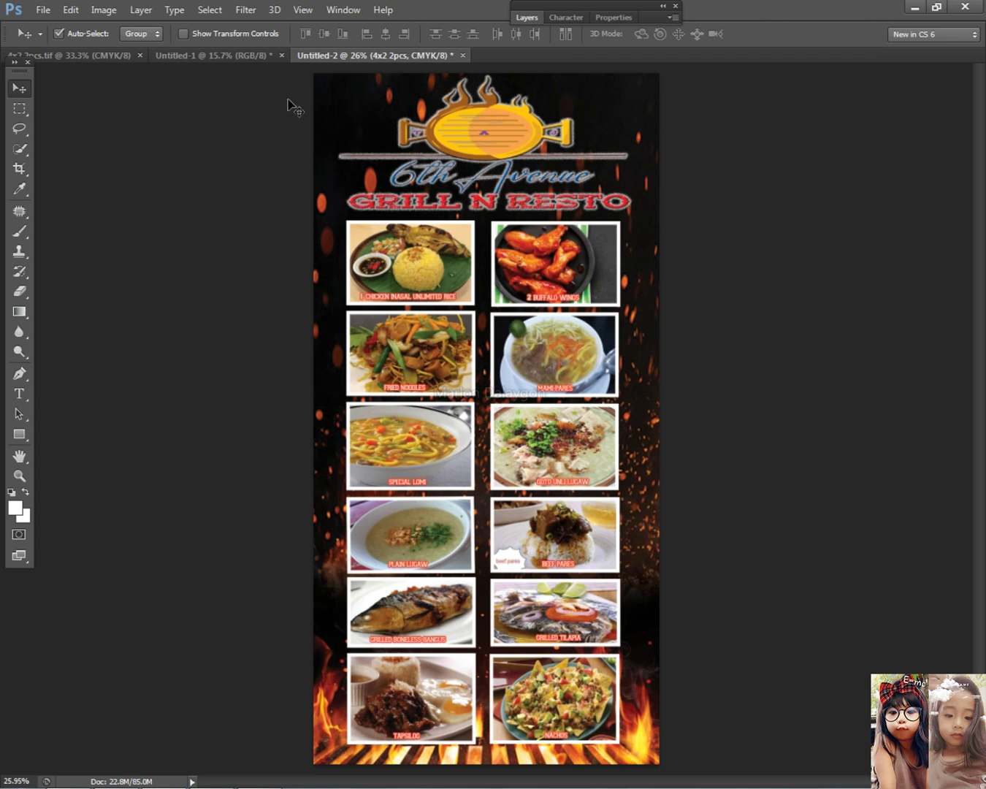
Step: Start a Save As of the document and browse from the Desktop into APP and its psd folder
left_click(43, 9)
left_click(110, 194)
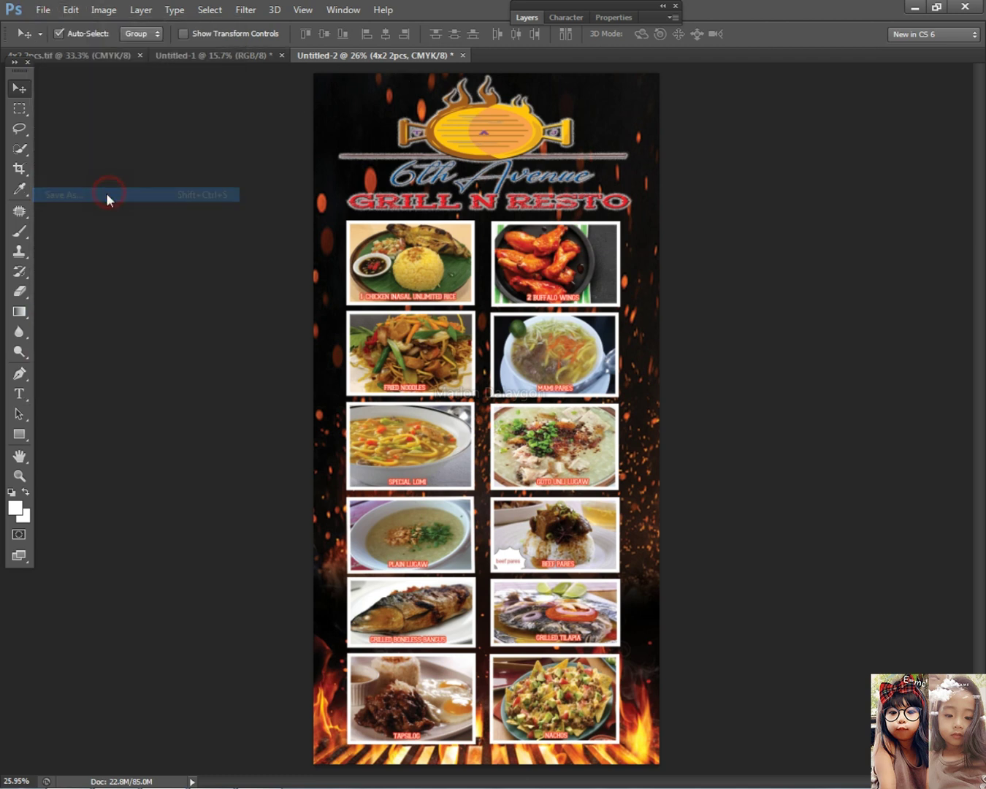
double_click(540, 321)
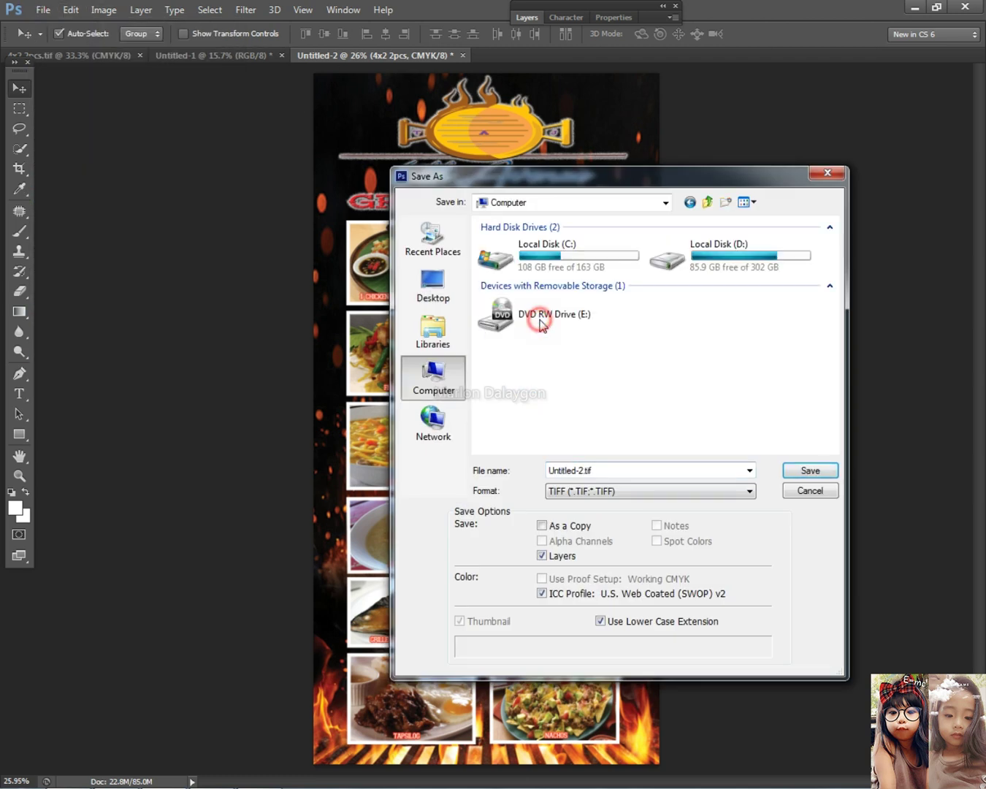
left_click(436, 297)
double_click(521, 290)
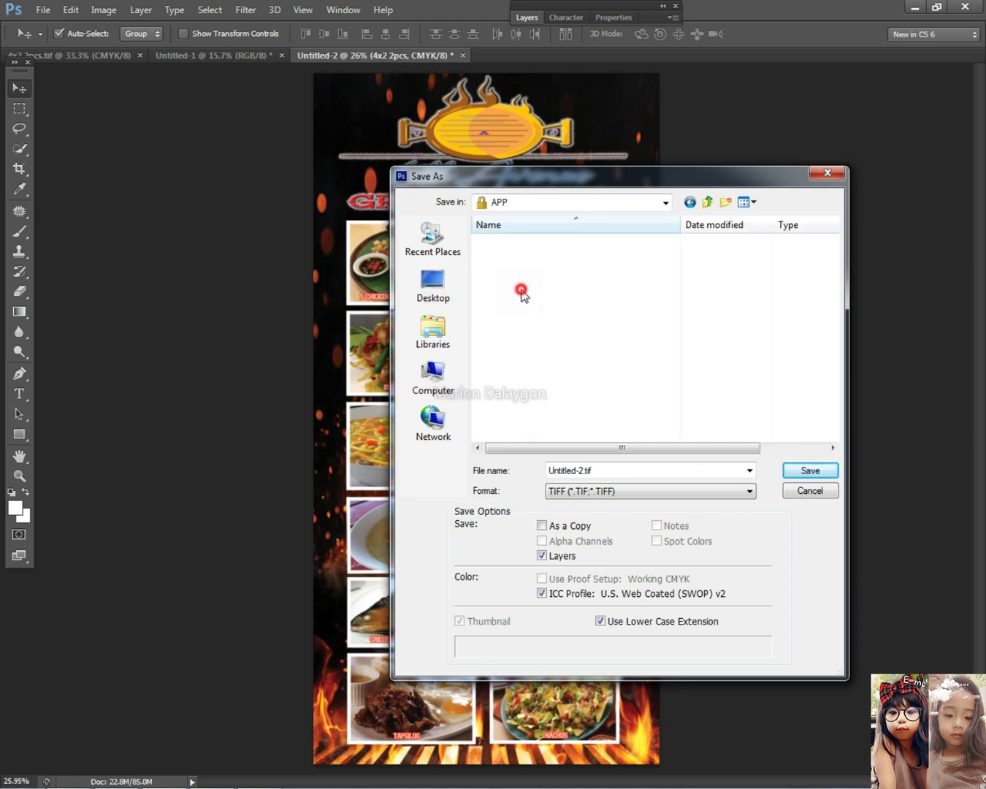
double_click(508, 242)
Step: Choose the 1 new layout subfolder inside the Tarpaulin folder as the save location
left_click(533, 316)
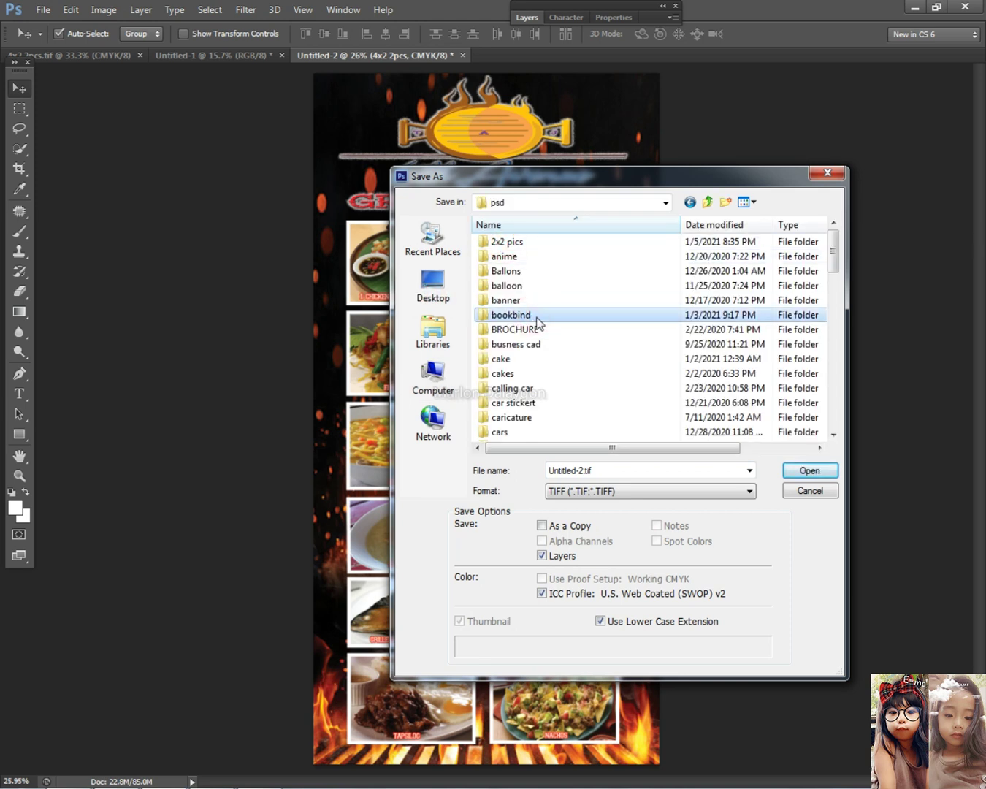
key("a")
key("t")
key("Down")
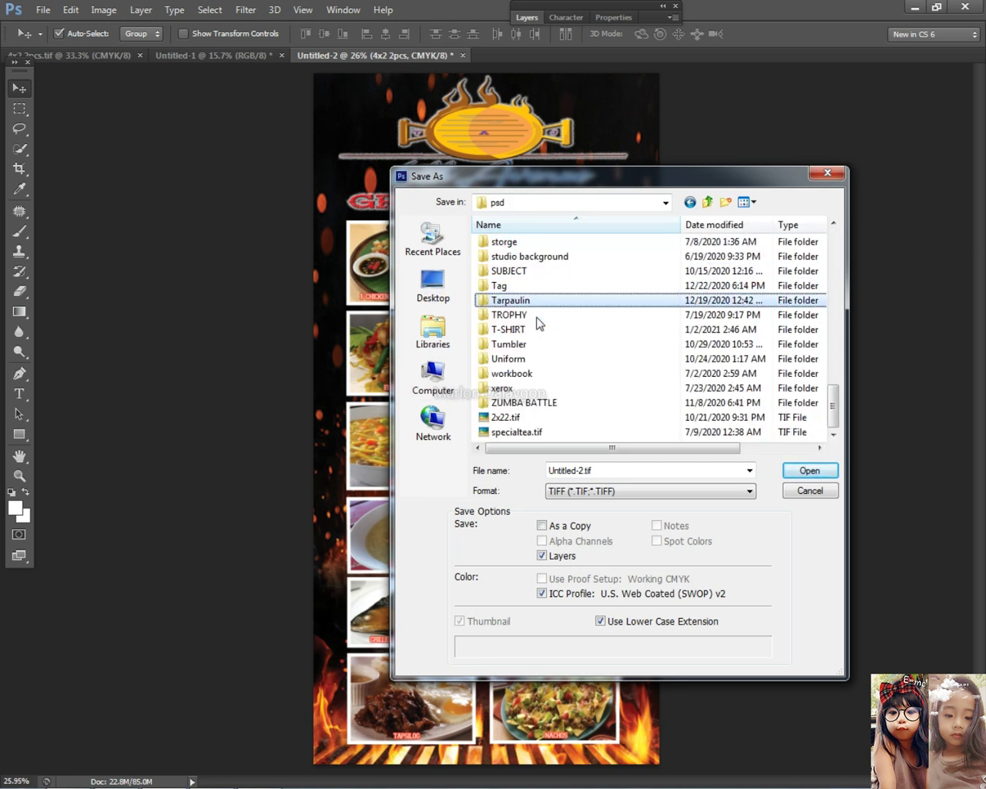
key("Return")
double_click(527, 285)
Step: Save the file as 48x24 grills in TIFF format with layers included, no image compression and RLE layer compression
left_click(614, 470)
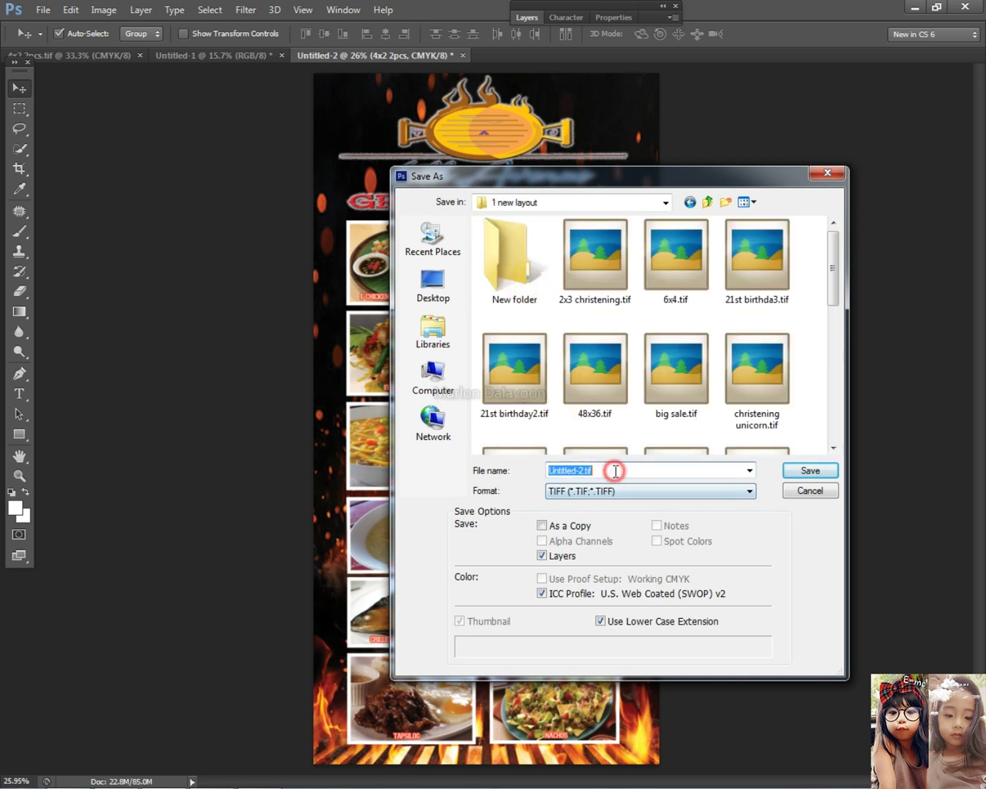
type("48x")
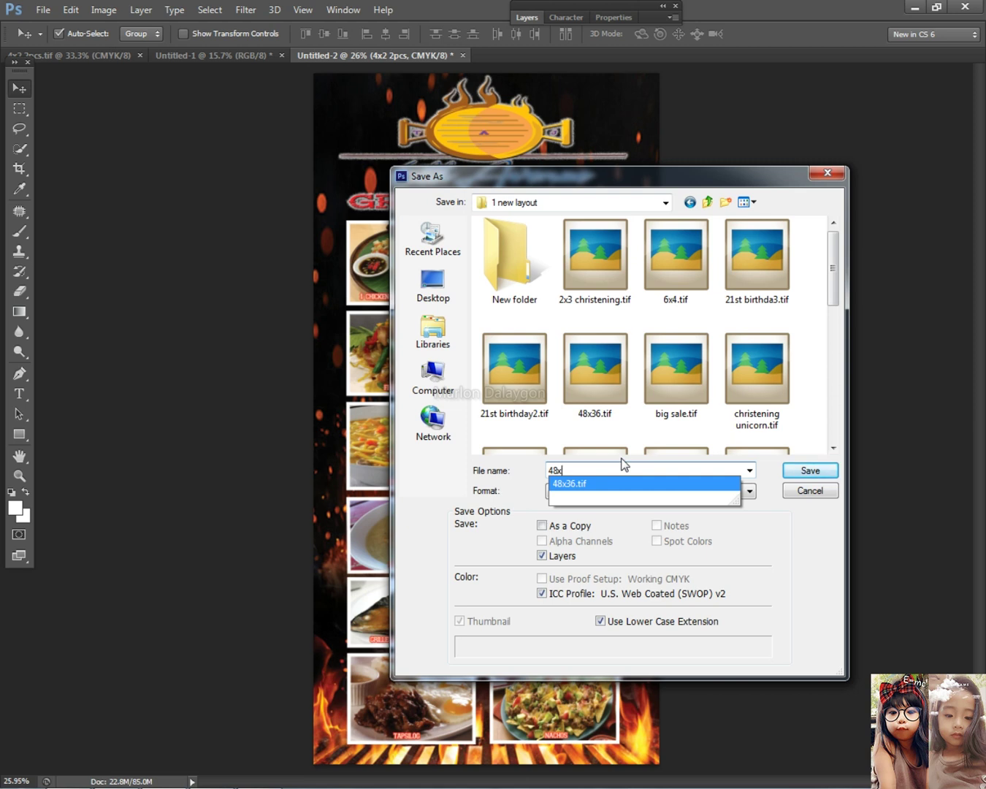
type("4")
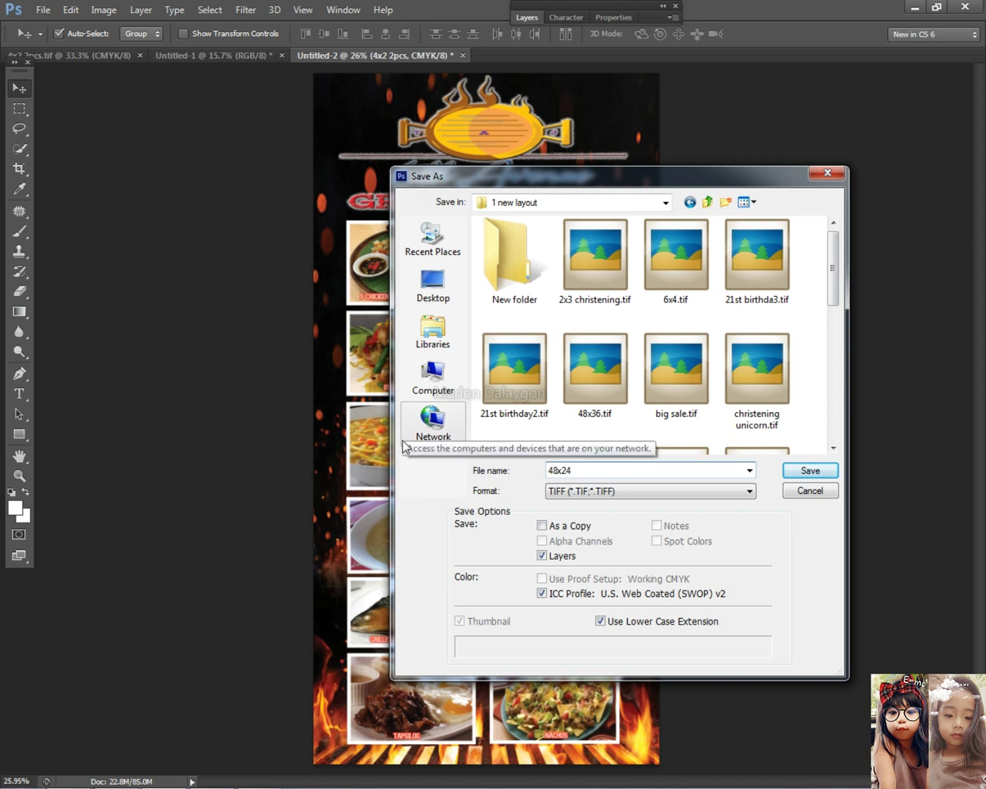
left_click_drag(560, 176, 609, 269)
type("grlls")
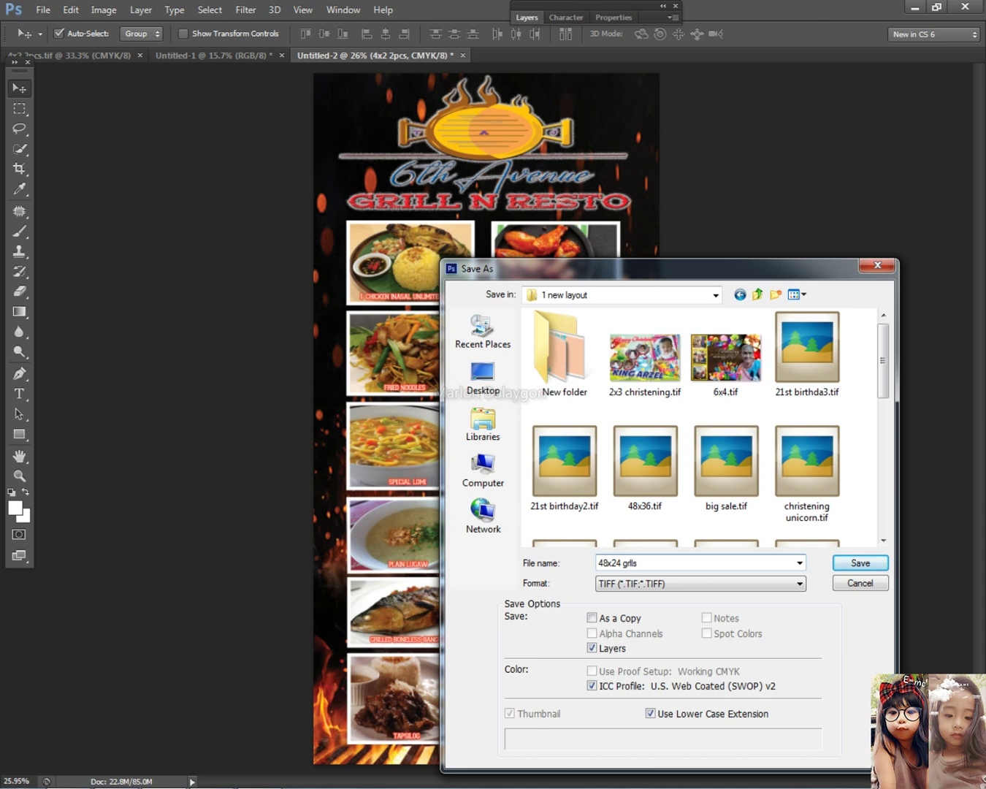
type("il")
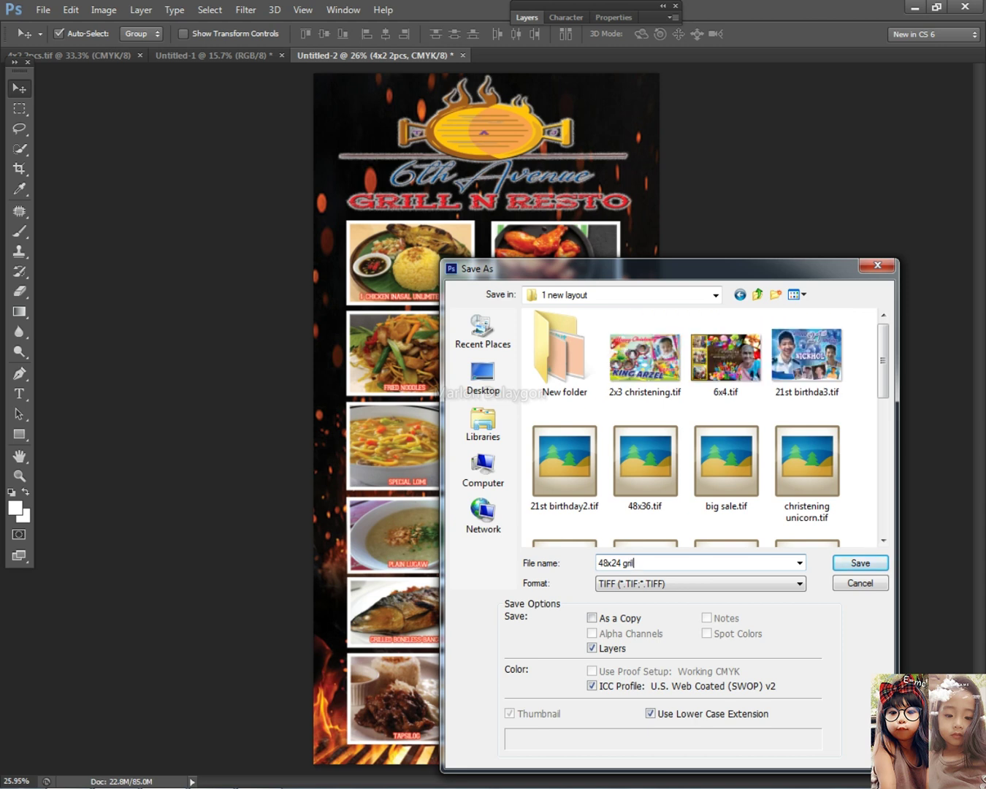
key("Return")
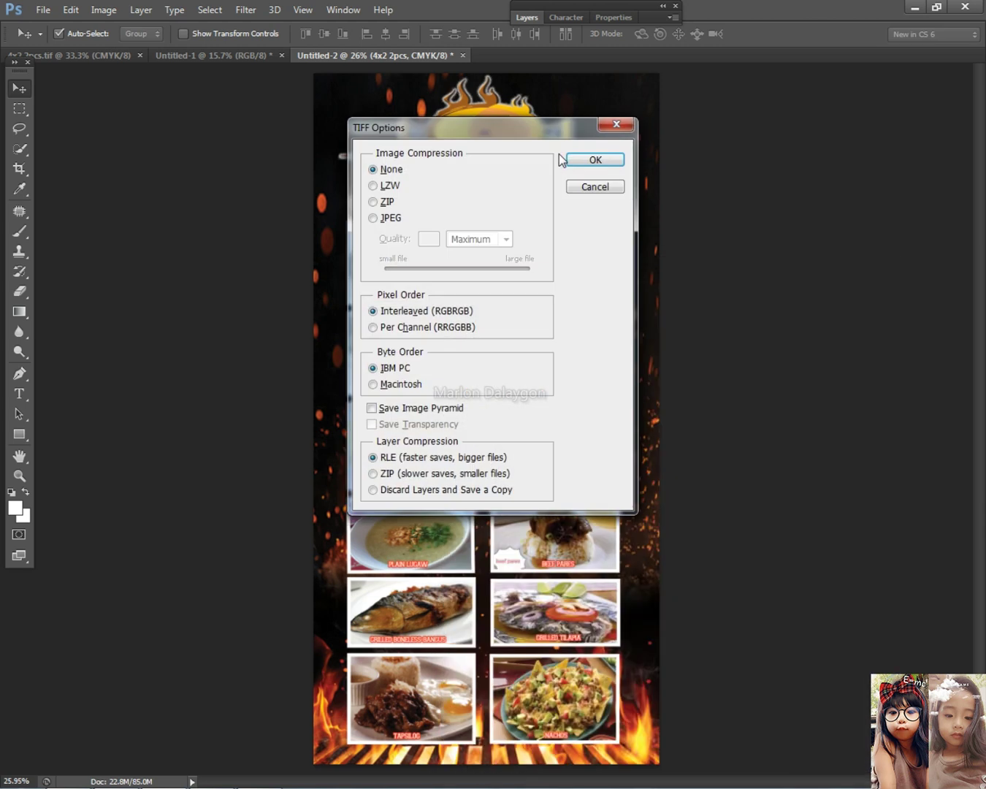
key("Return")
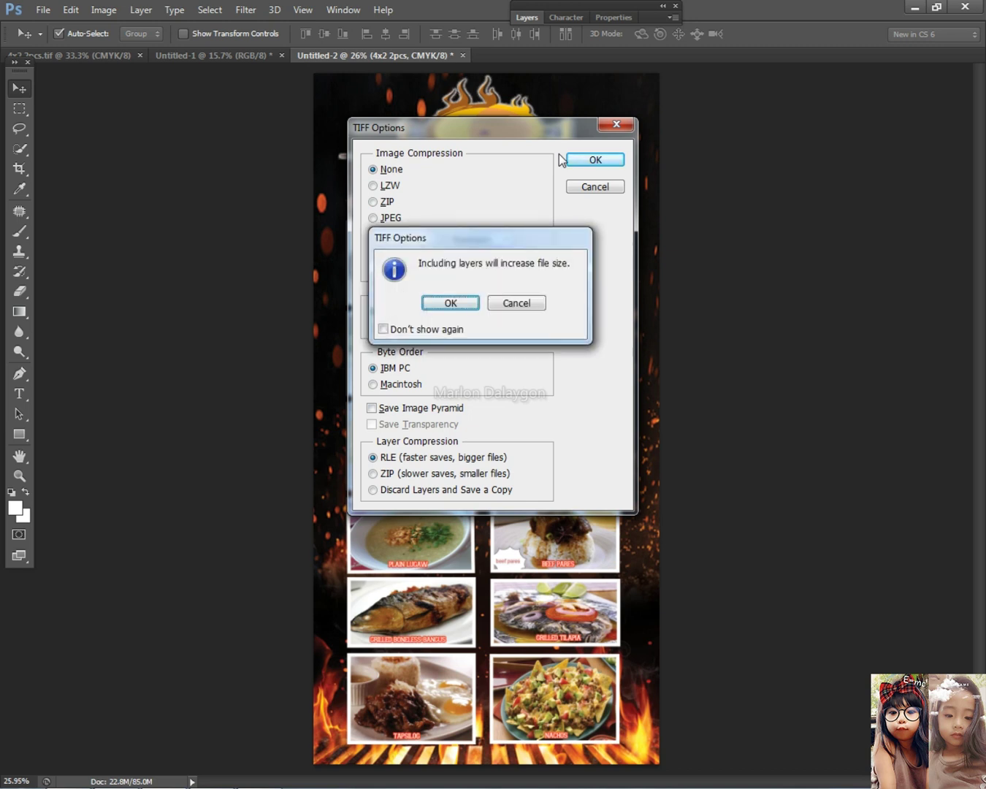
left_click(446, 304)
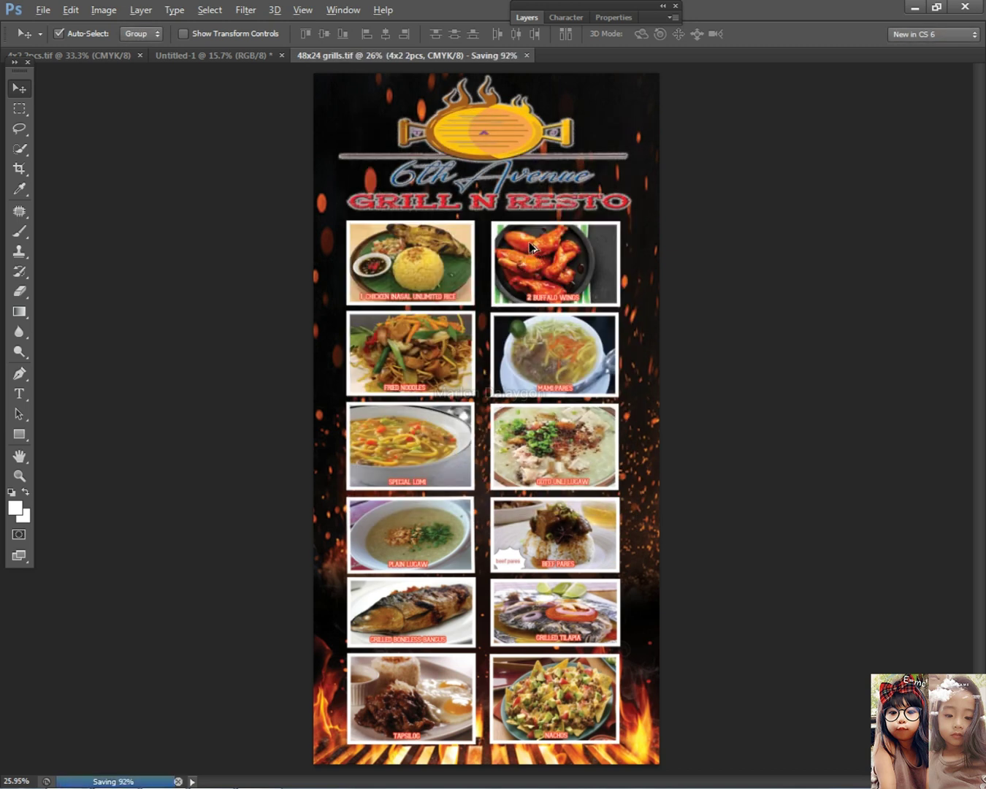
scroll(529, 246, "down", 1)
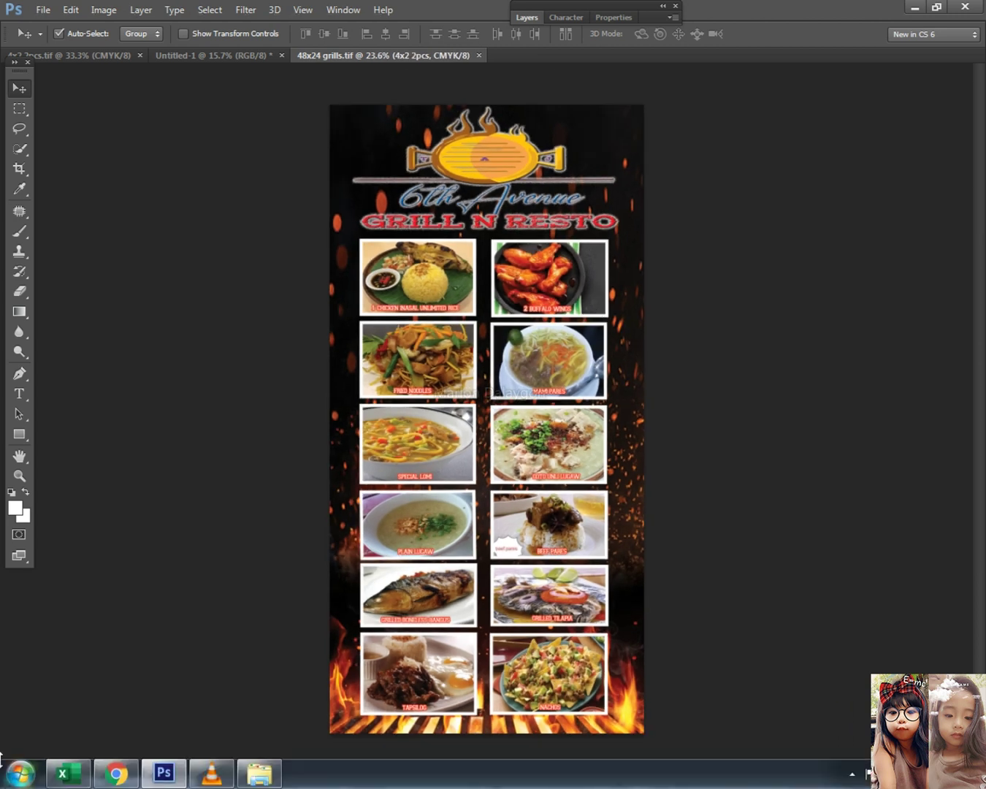
Step: Switch to Chrome, close the black fire background search tab, and minimize the browser and Excel windows
left_click(114, 772)
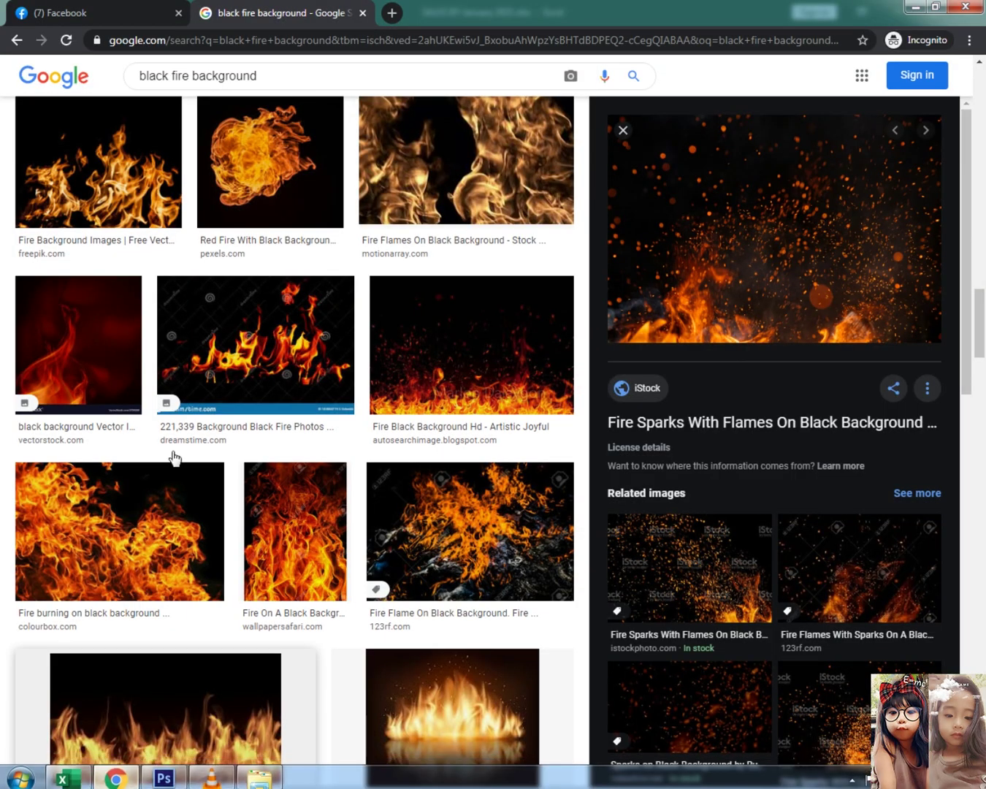
left_click(364, 13)
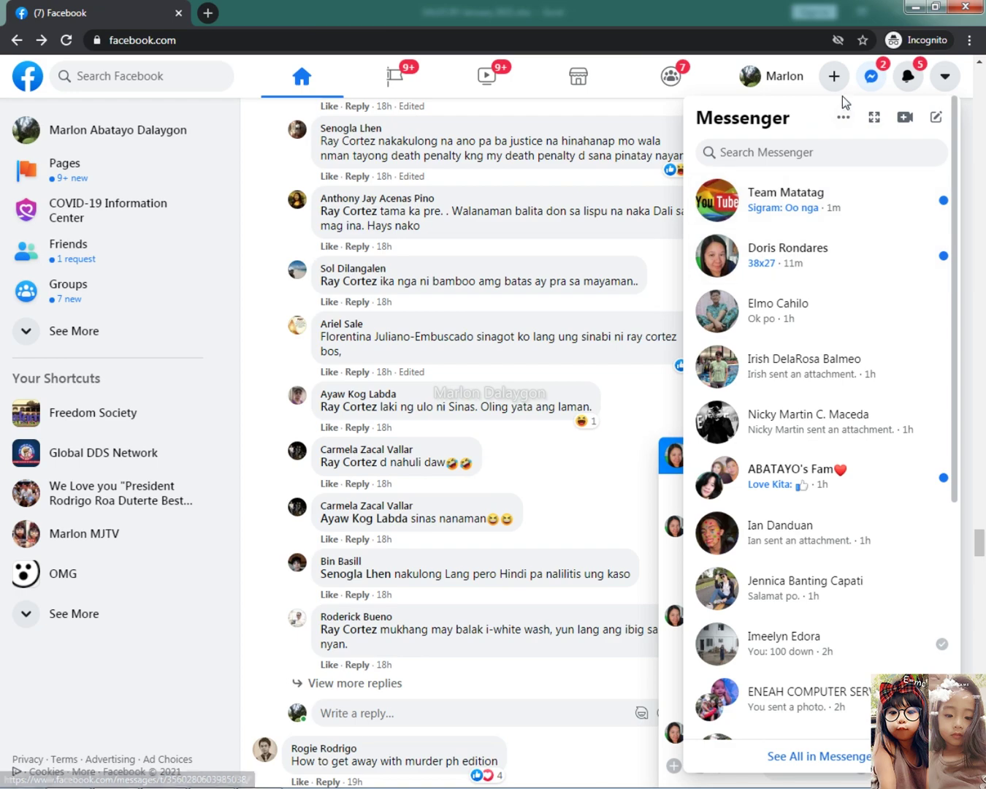
left_click(908, 7)
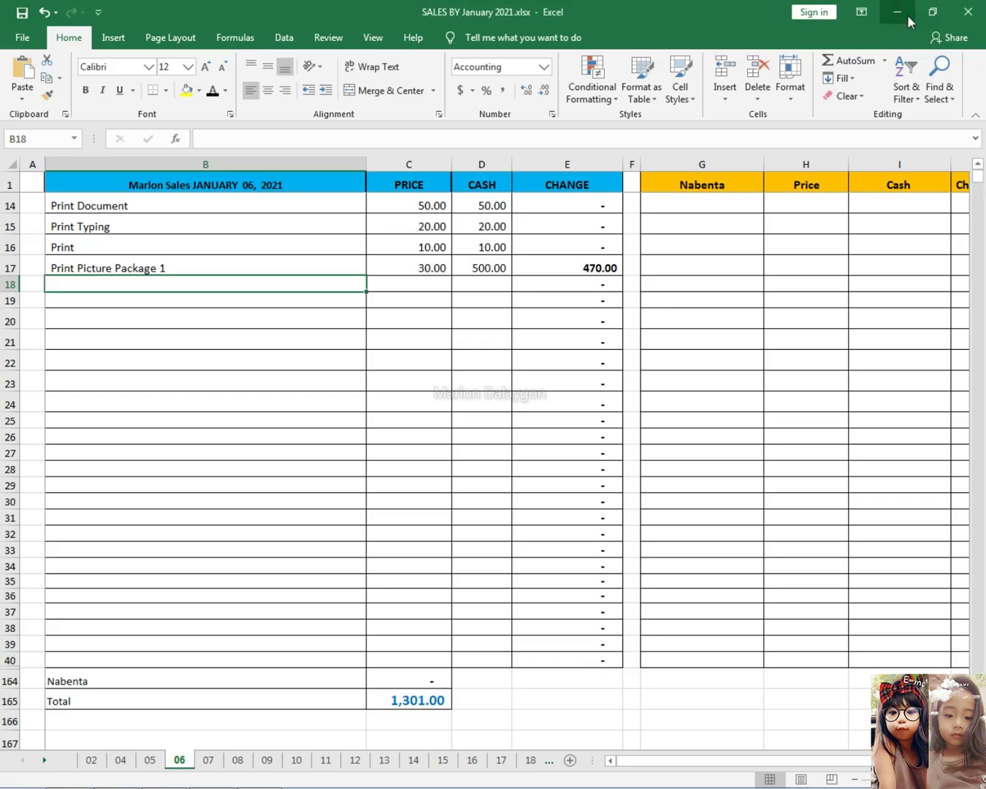
left_click(908, 13)
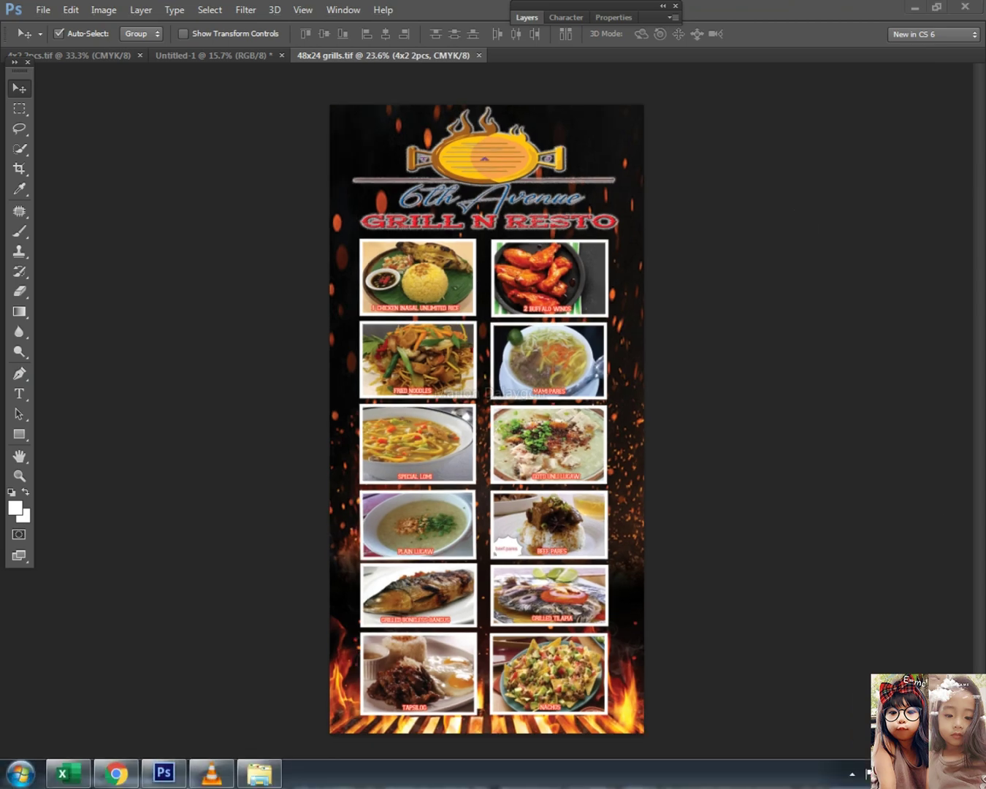
Step: Minimize Photoshop to show the desktop and refresh the desktop twice
left_click(913, 7)
right_click(469, 321)
left_click(504, 370)
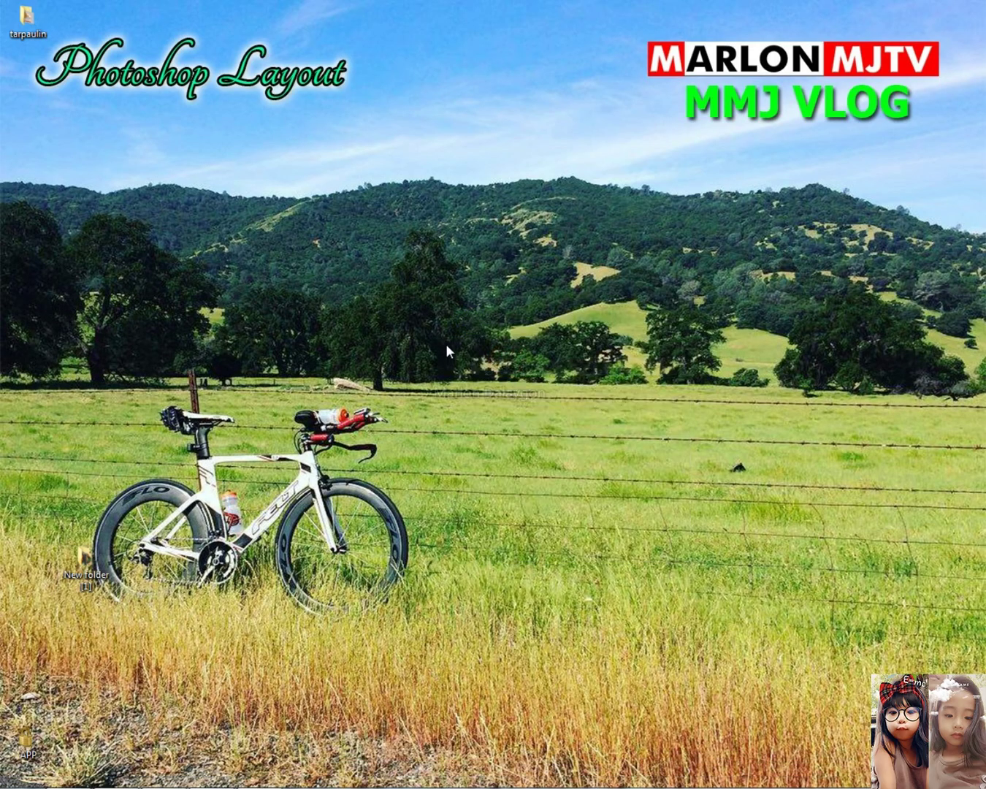
right_click(447, 323)
left_click(484, 363)
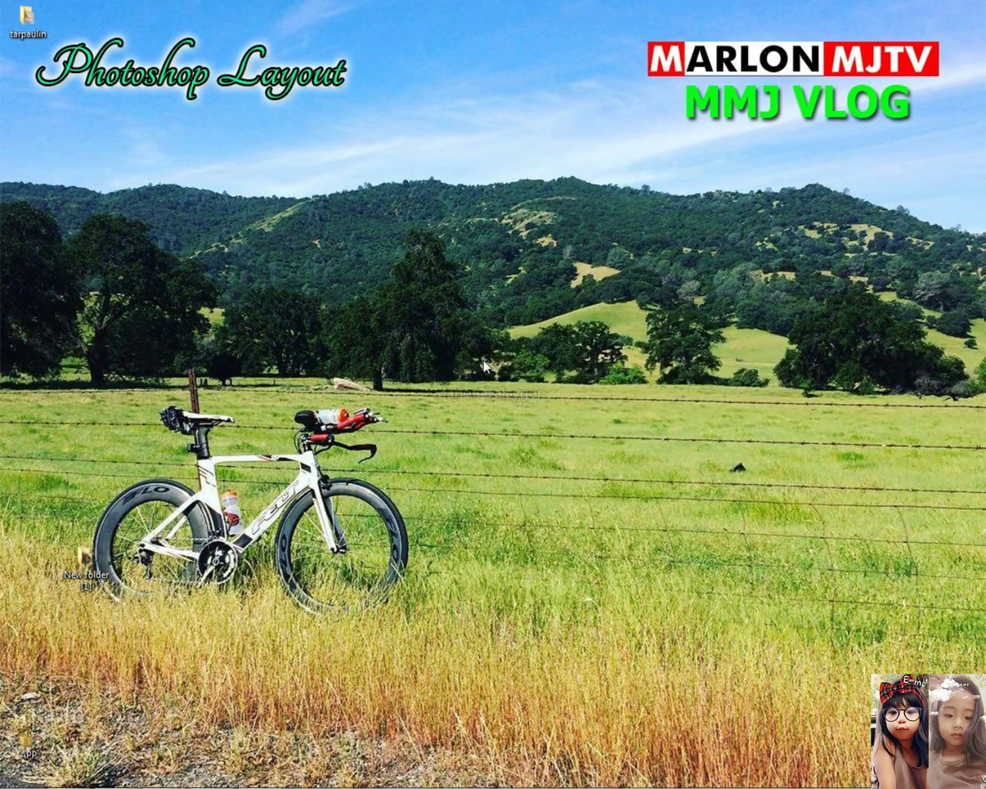